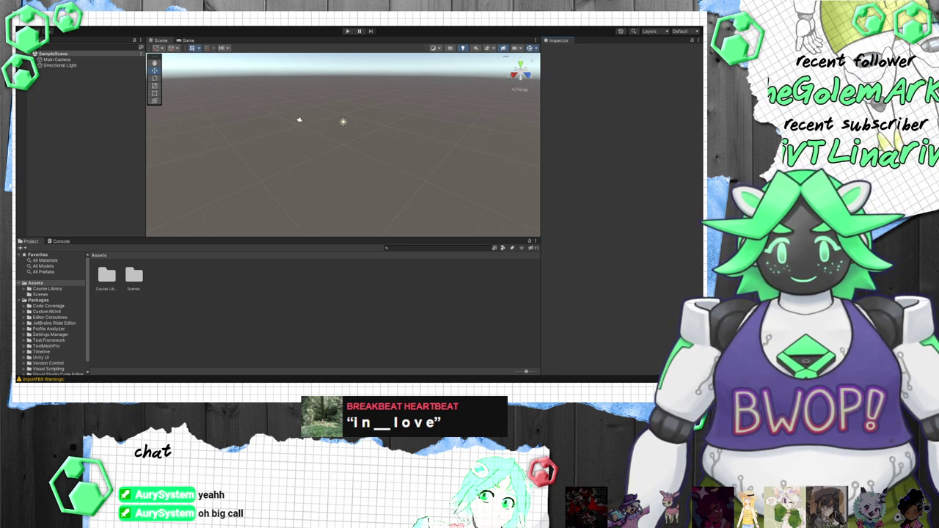
Step: Pop out the friend's Discord stream, move the viewer to the bottom centre and shrink it
key("alt+Tab")
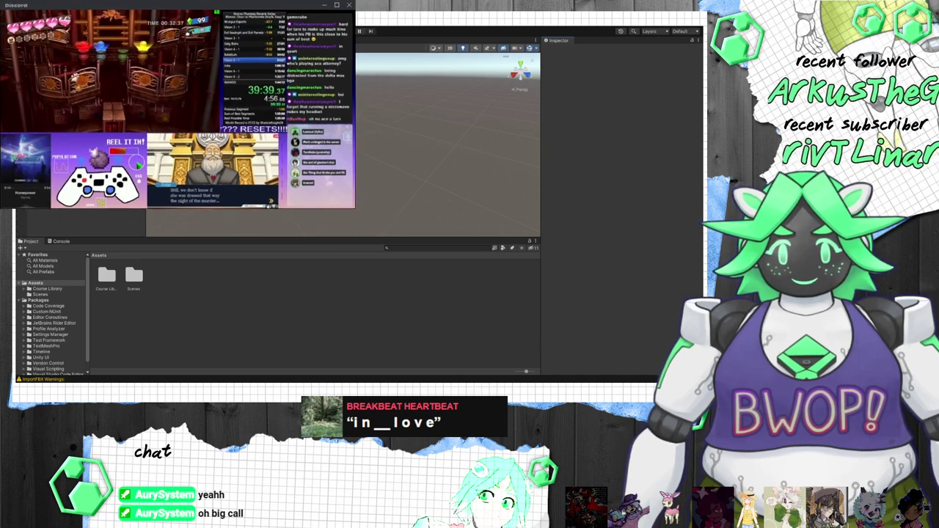
left_click_drag(146, 5, 397, 338)
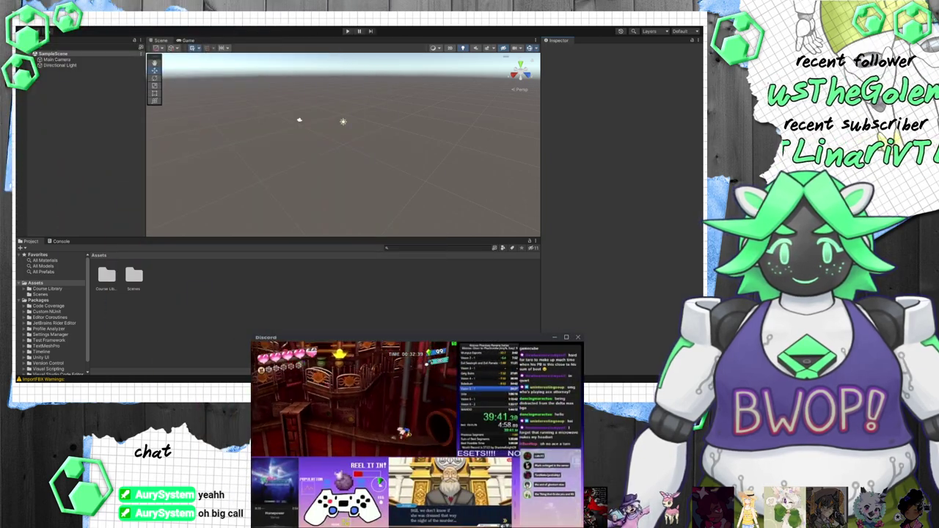
left_click_drag(252, 335, 352, 391)
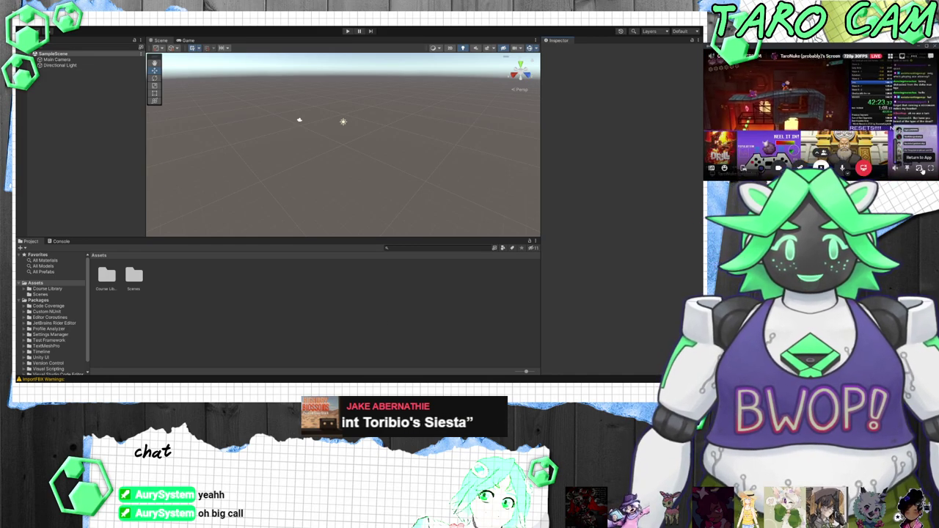
Step: Close the Discord stream pop-out so only Unity's empty SampleScene is visible
mouse_move(910, 170)
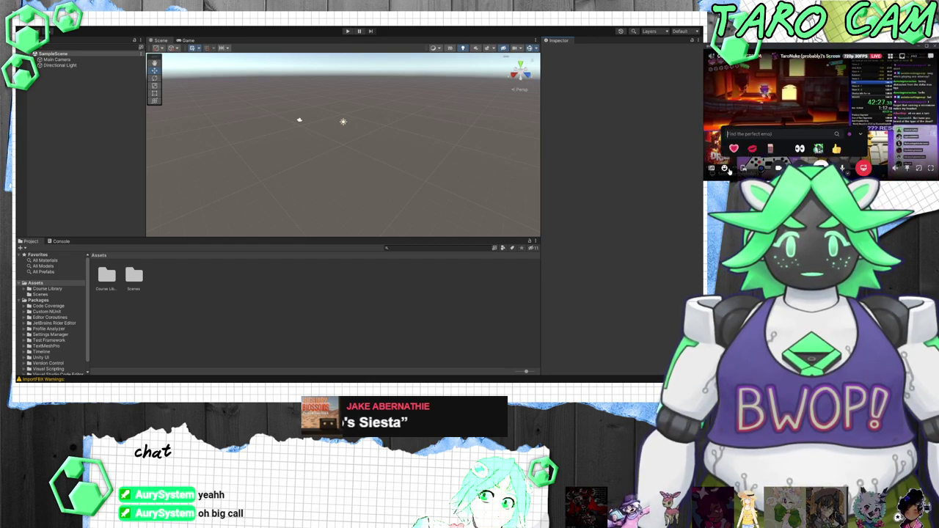
mouse_move(820, 110)
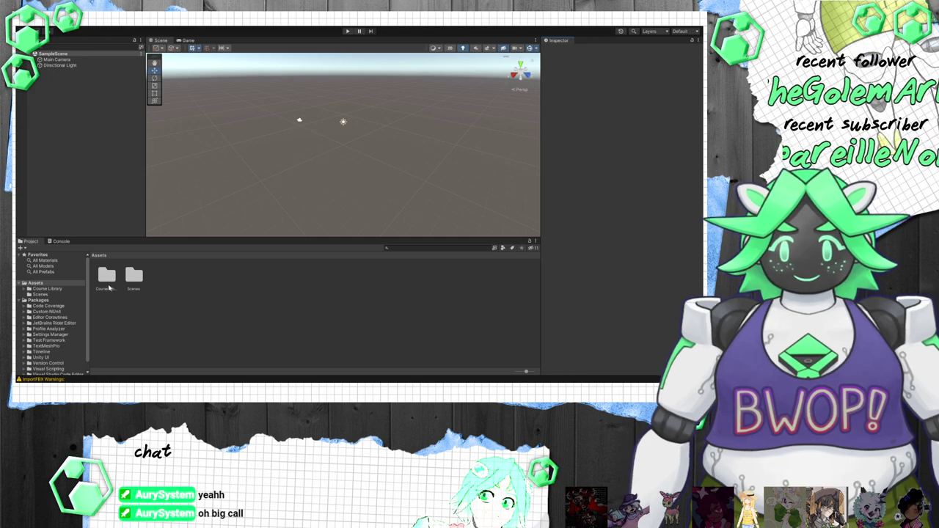
Step: Open Prototype 1 from Assets/Scenes, delete SampleScene, and orbit to look along the road
left_click(134, 280)
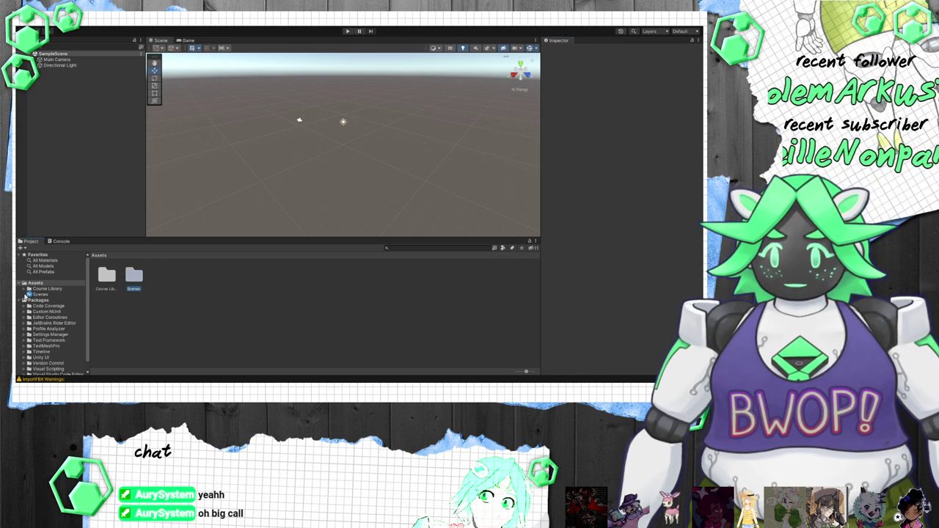
left_click(48, 294)
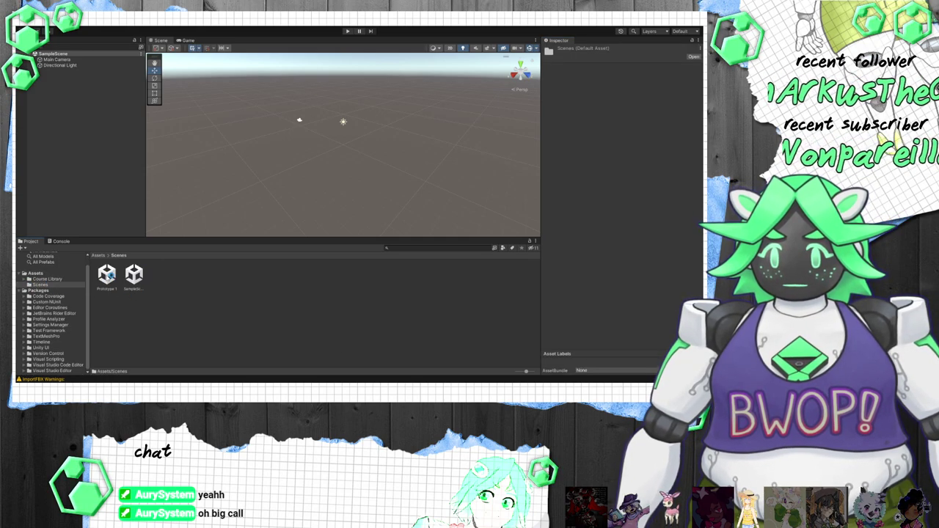
left_click(107, 275)
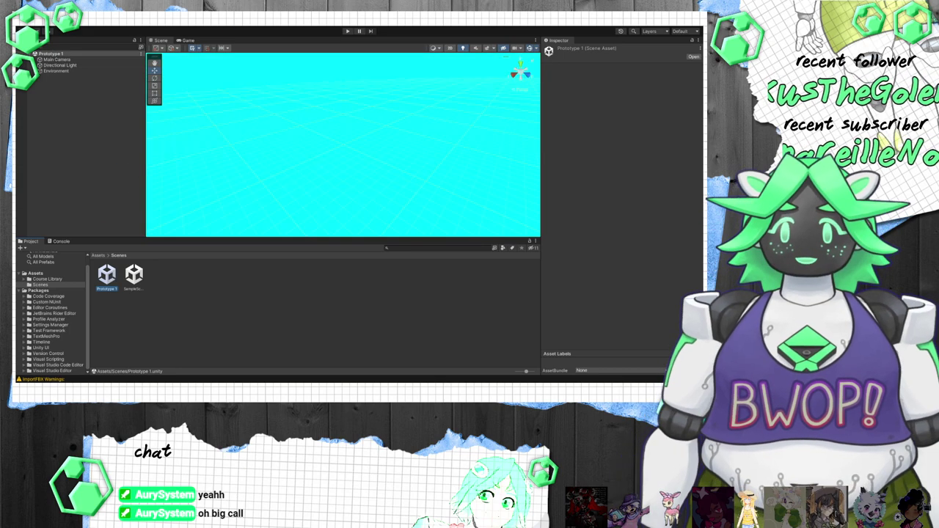
left_click(134, 275)
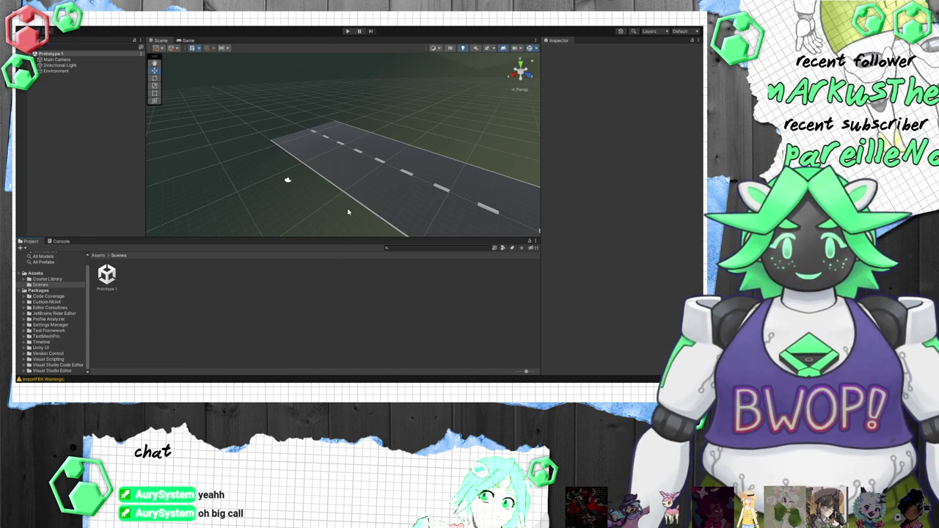
right_click_drag(381, 172, 403, 169)
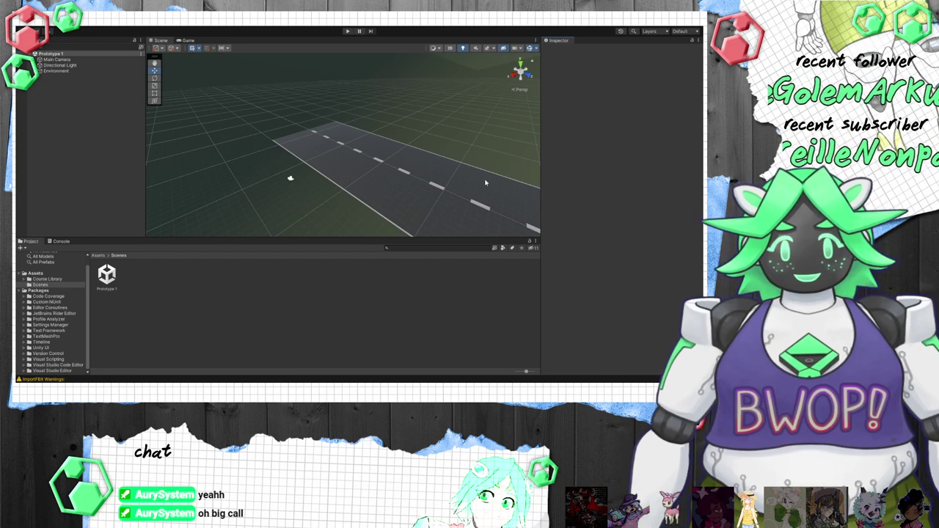
right_click_drag(485, 182, 363, 168)
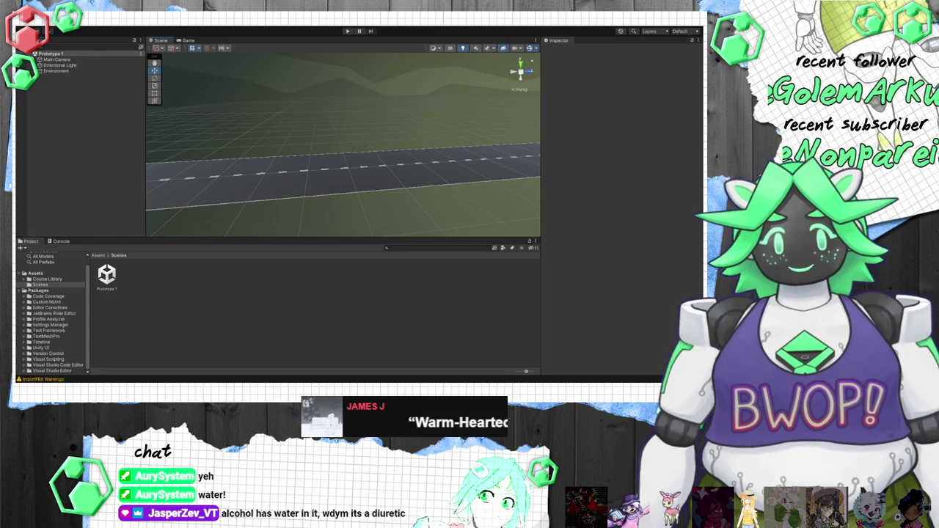
right_click_drag(381, 187, 235, 168)
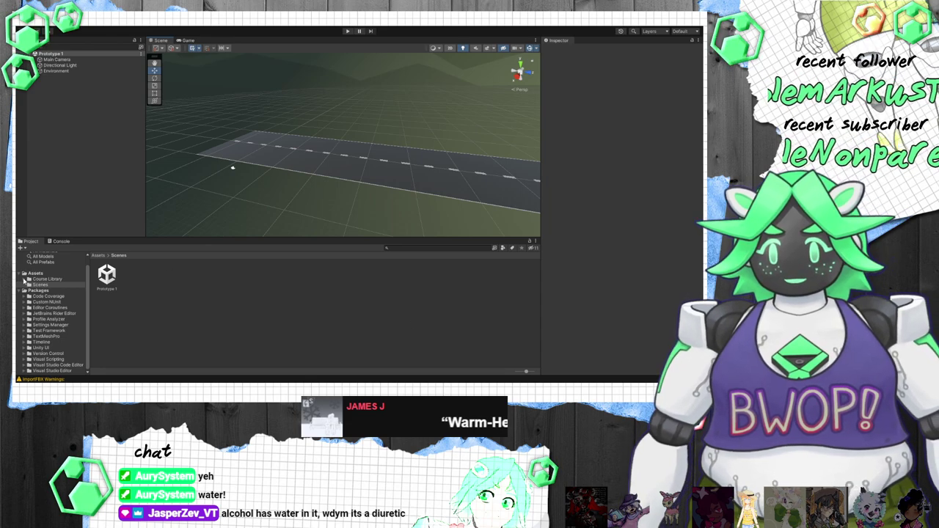
left_click(25, 279)
left_click(49, 308)
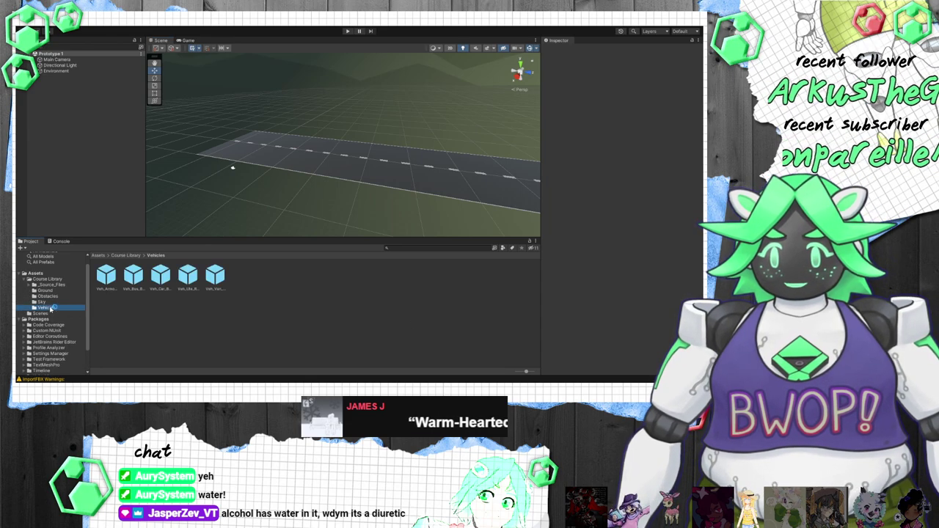
left_click(160, 275)
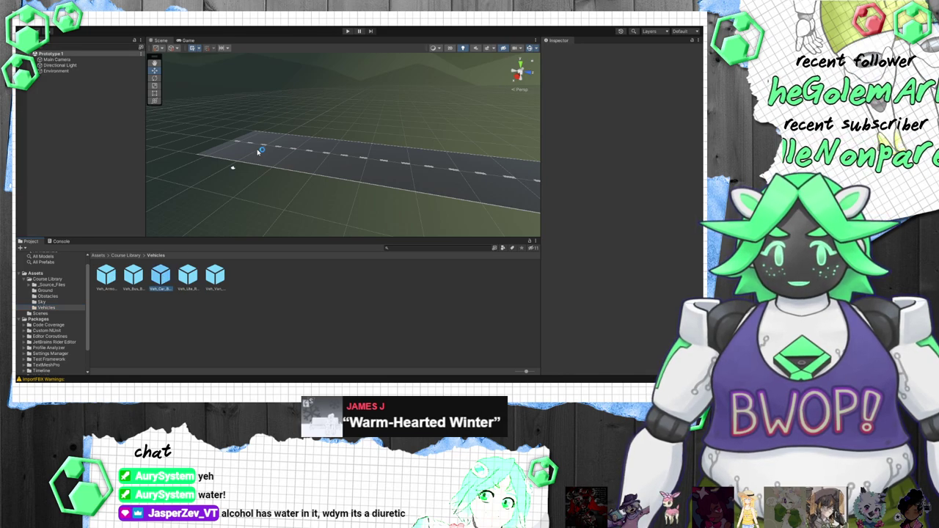
mouse_move(258, 150)
left_mouse_down()
mouse_move(221, 180)
mouse_move(253, 148)
mouse_move(268, 161)
mouse_move(250, 147)
left_mouse_up()
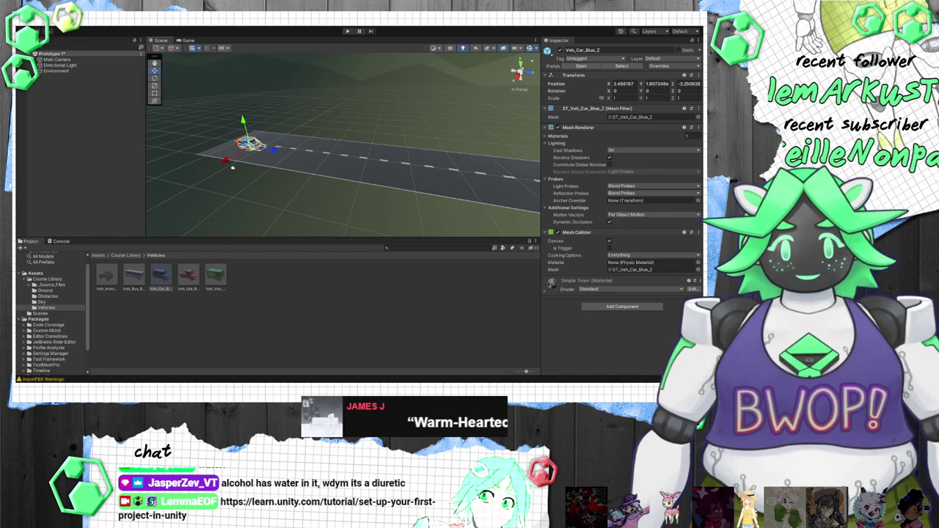
left_click_drag(232, 167, 234, 168)
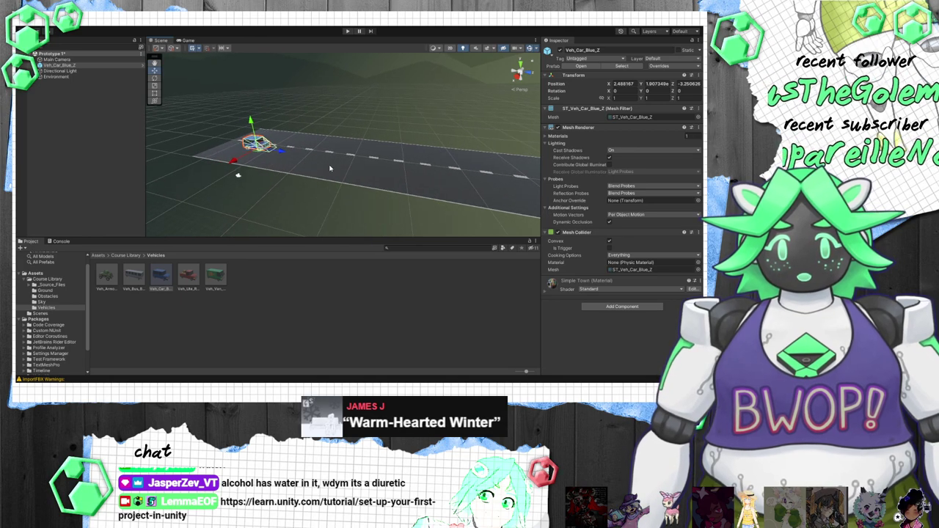
left_click_drag(311, 163, 528, 202, "alt")
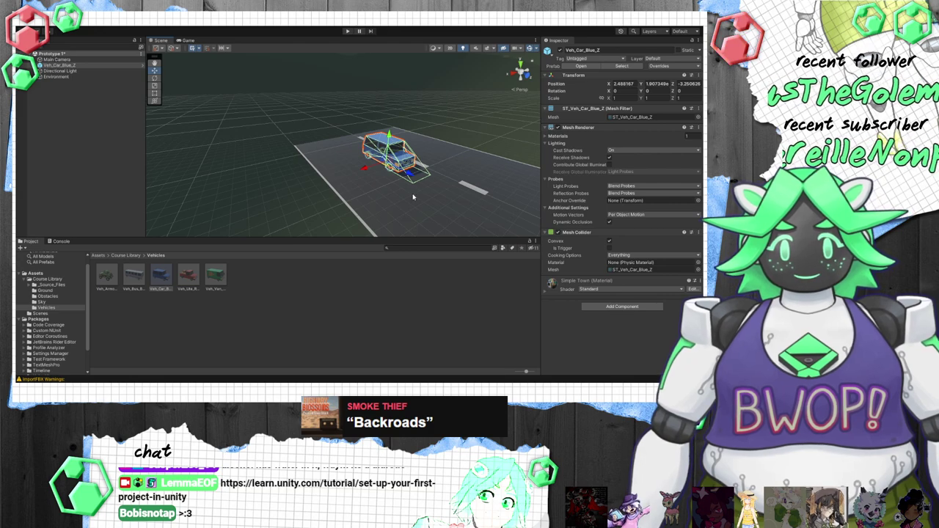
left_click_drag(411, 191, 363, 257, "alt")
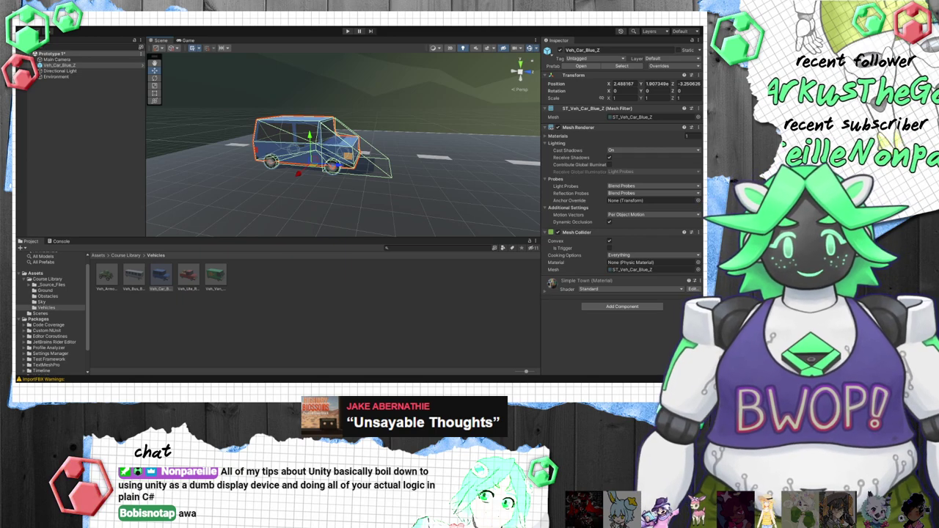
Step: Orbit the view around the blue car's side, then deselect the car
right_click_drag(366, 192, 401, 191)
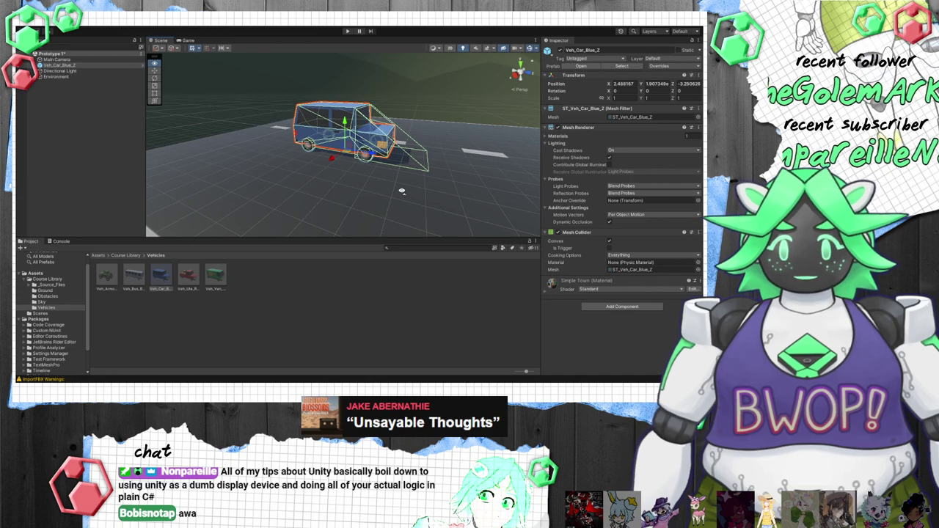
scroll(401, 190, "down", 2)
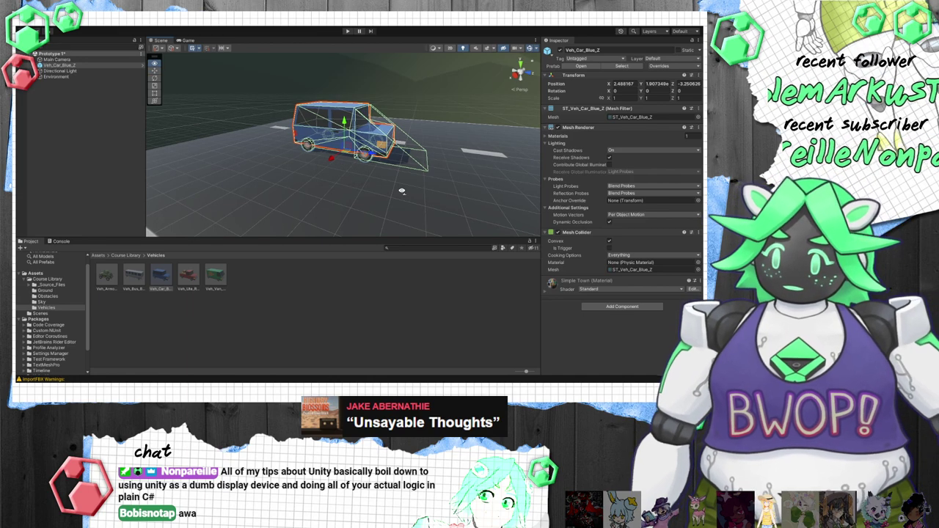
right_click_drag(402, 190, 371, 184)
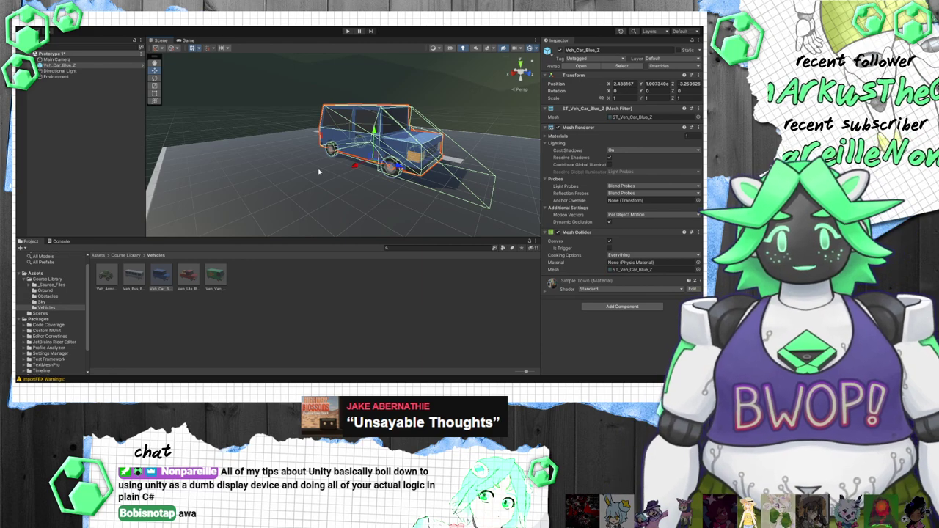
mouse_move(354, 160)
right_mouse_down()
mouse_move(371, 170)
mouse_move(356, 169)
mouse_move(391, 136)
mouse_move(359, 119)
mouse_move(380, 141)
mouse_move(546, 134)
mouse_move(467, 55)
mouse_move(378, 175)
mouse_move(374, 155)
mouse_move(432, 146)
mouse_move(338, 165)
right_mouse_up()
left_click(364, 170)
Step: Adjust fly speed and fly low along the road toward the distant blue car
scroll(390, 137, "down", 3)
scroll(390, 137, "up", 5)
scroll(410, 138, "up", 1)
scroll(412, 139, "up", 1)
scroll(412, 139, "up", 3)
scroll(412, 138, "down", 15)
scroll(412, 139, "up", 7)
key("w")
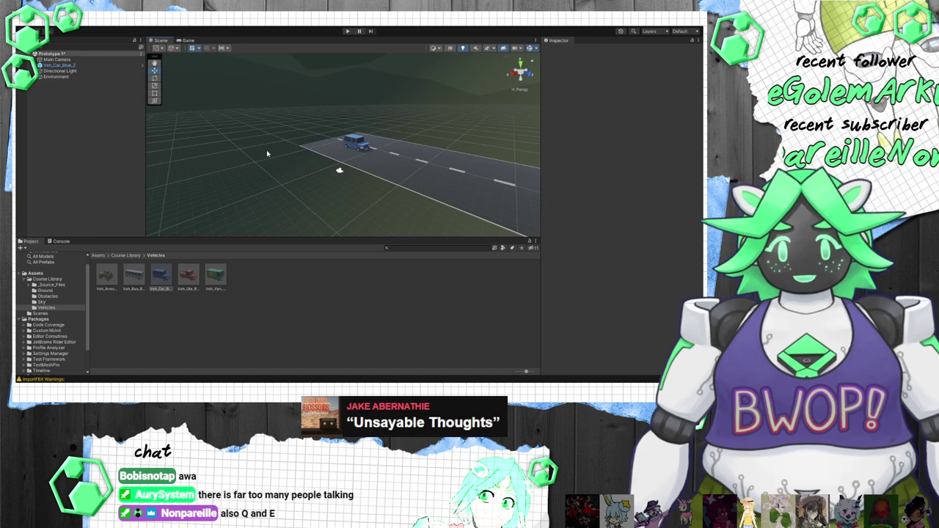
Step: Select Veh_Car_Blue_Z, frame it with F, and orbit to view it closely from above
left_click(354, 143)
key("f")
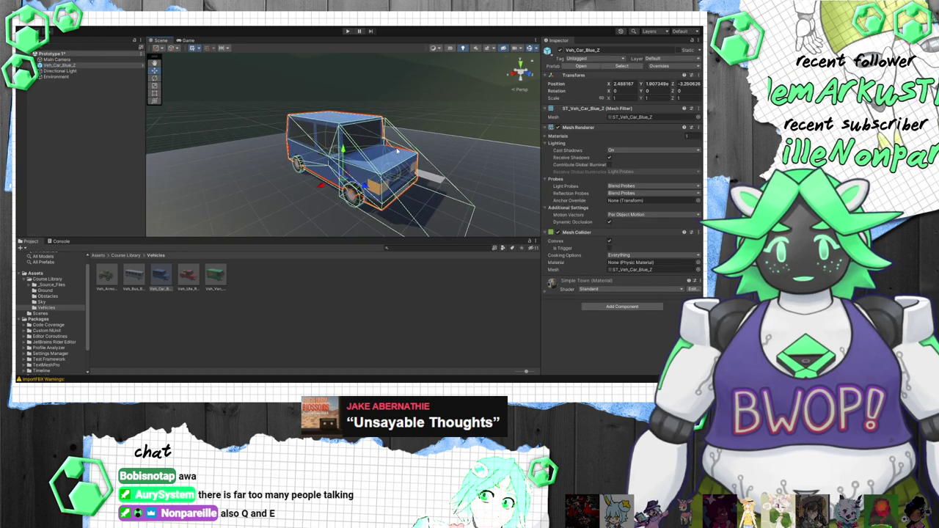
right_click_drag(341, 151, 350, 153)
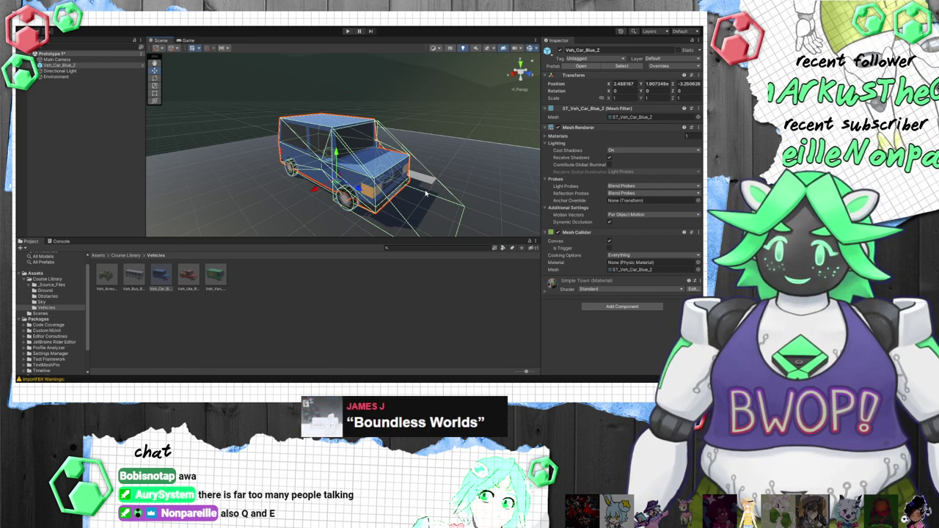
right_click_drag(449, 162, 444, 112)
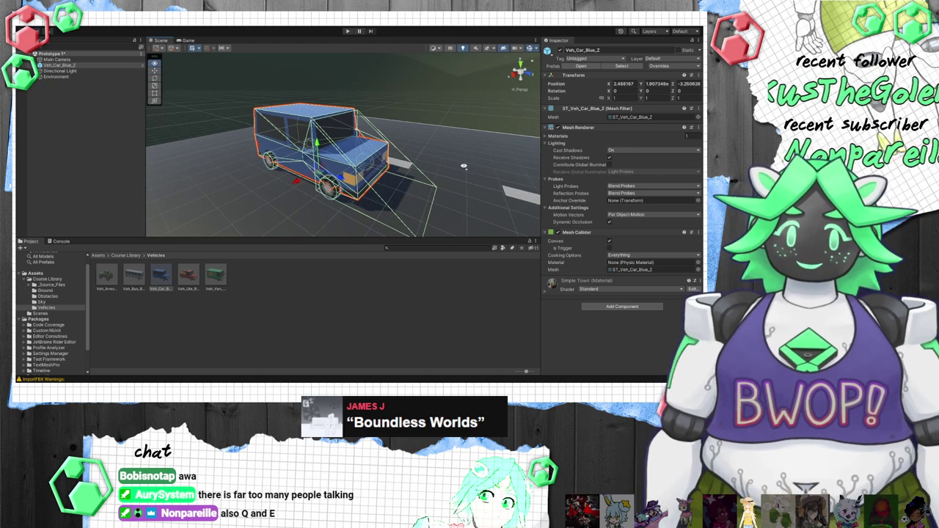
left_click(444, 113)
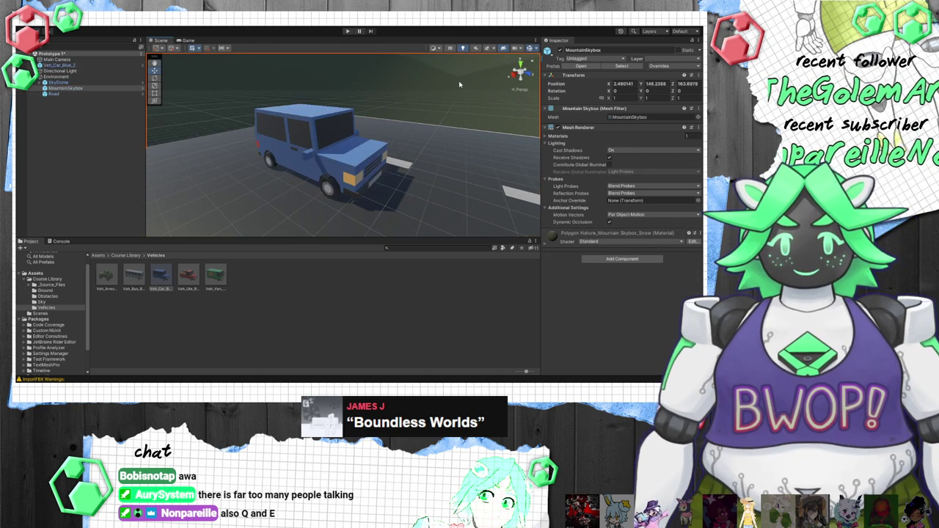
left_click(312, 123)
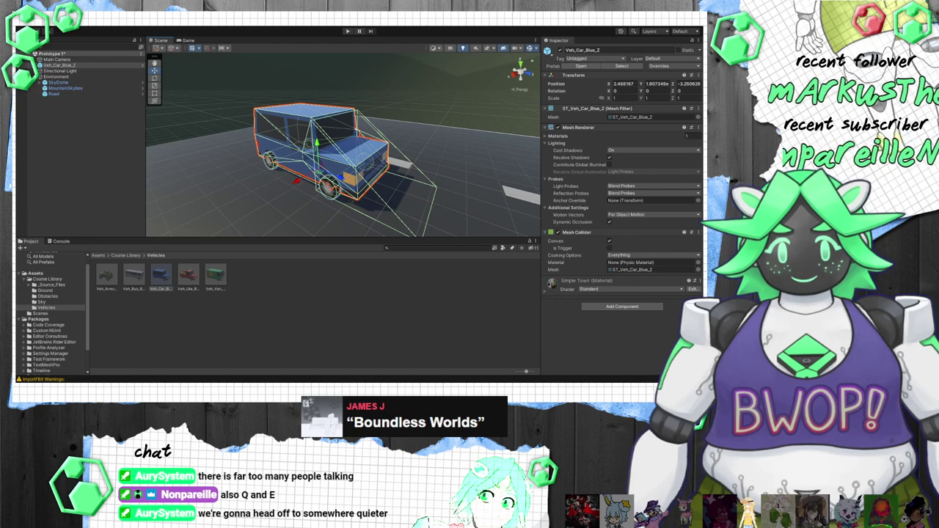
Step: Drag the Prop_Barrier02 obstacle from the Obstacles assets onto the road ahead of the car
left_click(67, 296)
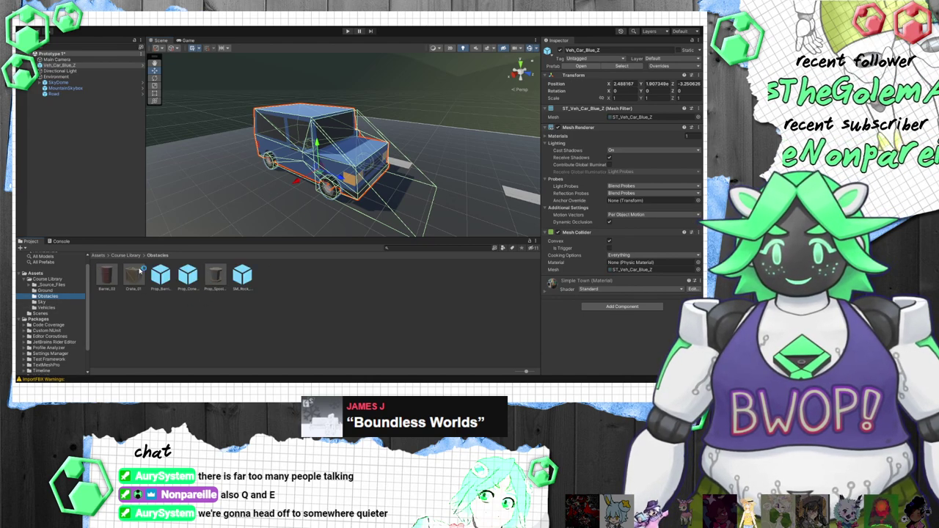
scroll(346, 212, "down", 2)
scroll(346, 212, "down", 4)
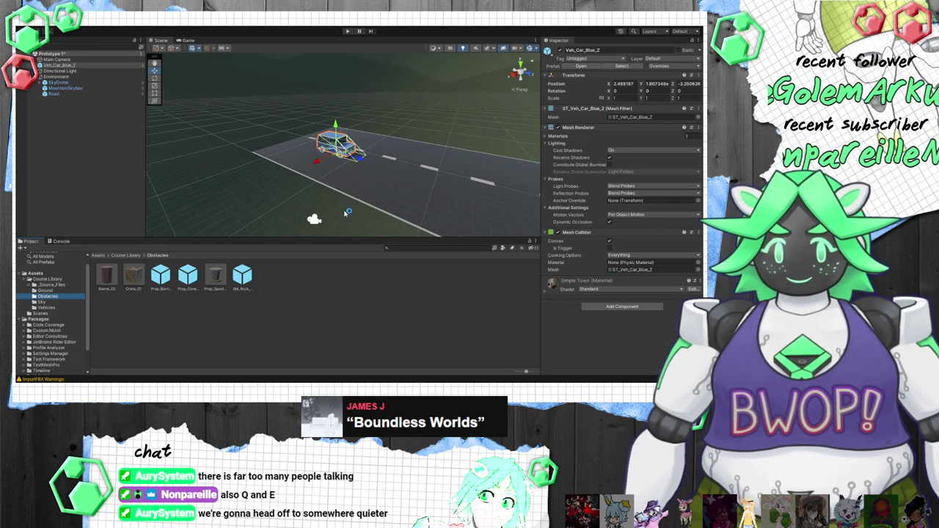
key("e")
right_click_drag(346, 212, 361, 187)
left_click(396, 205)
left_click_drag(360, 187, 408, 160)
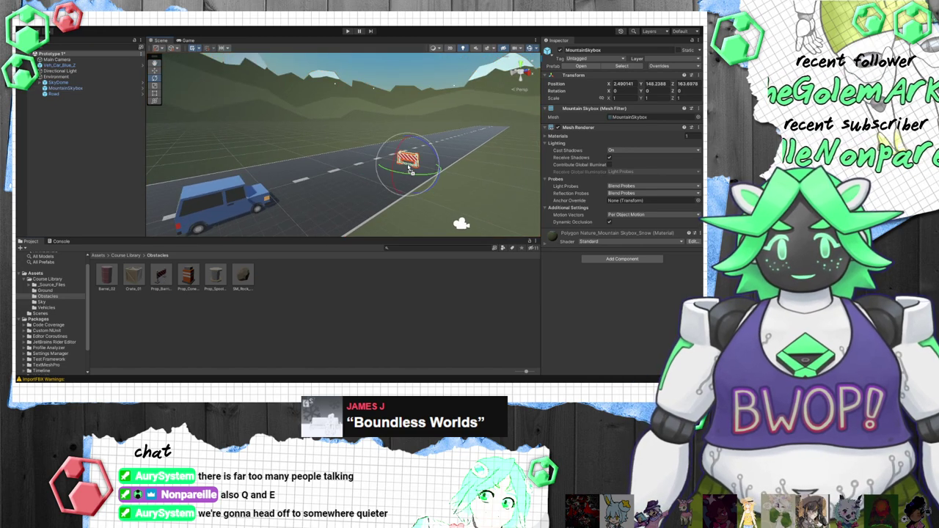
Step: Set the barrier's Position to X 0, Y 0, Z 25, then select the blue car
key("BackSpace")
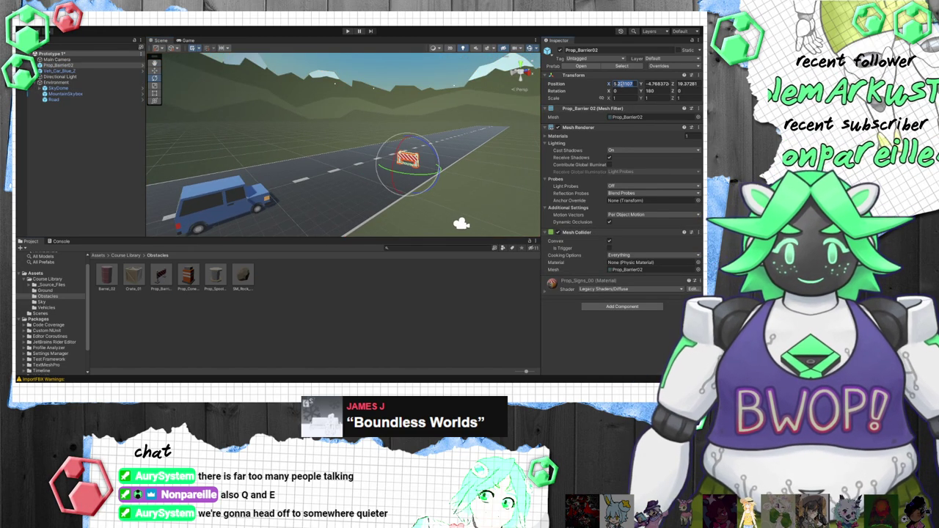
type("0")
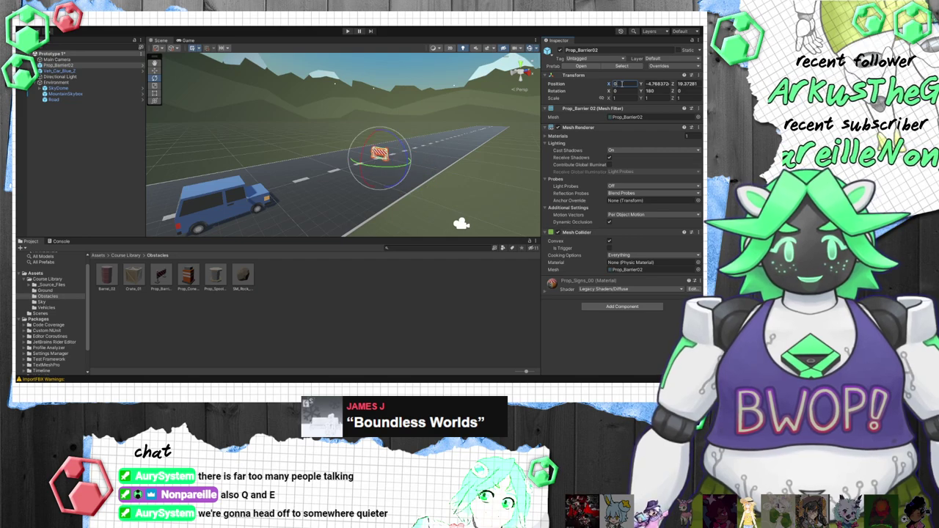
key("Tab")
type("0")
key("Tab")
type("25")
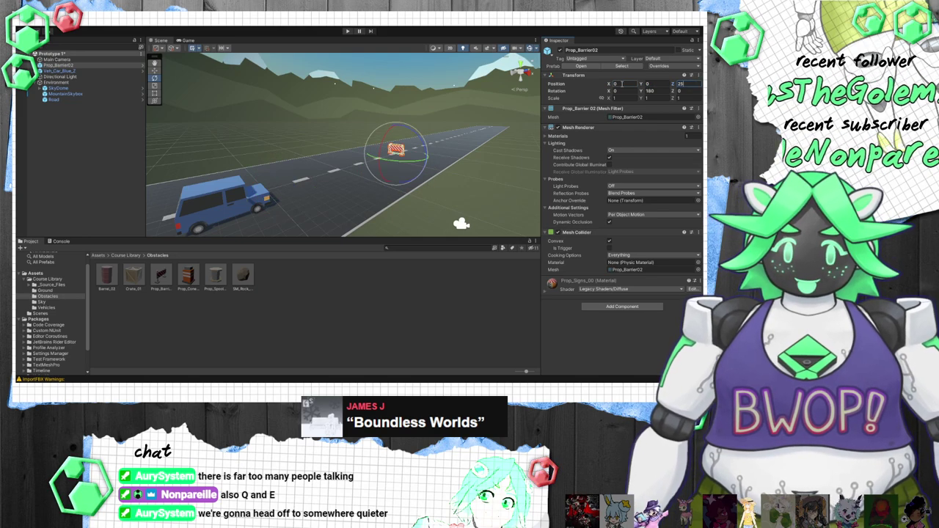
key("Return")
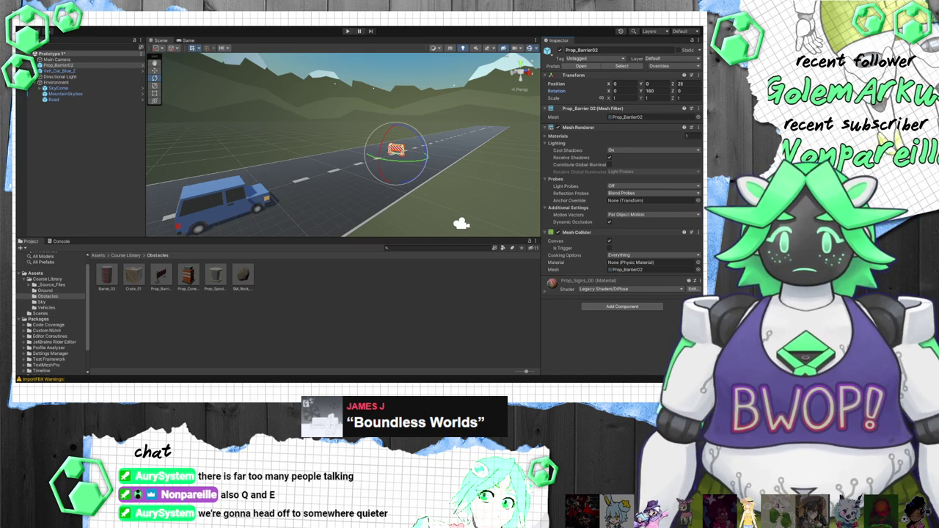
left_click(234, 199)
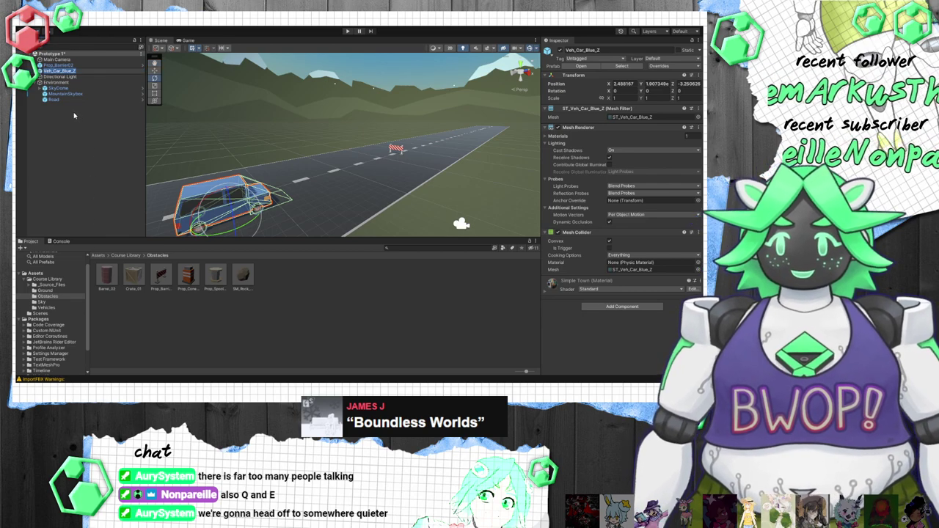
Step: Rename Veh_Car_Blue_Z to 'Car???' and Prop_Barrier02 to 'Barrier' in the Hierarchy
type("Car???")
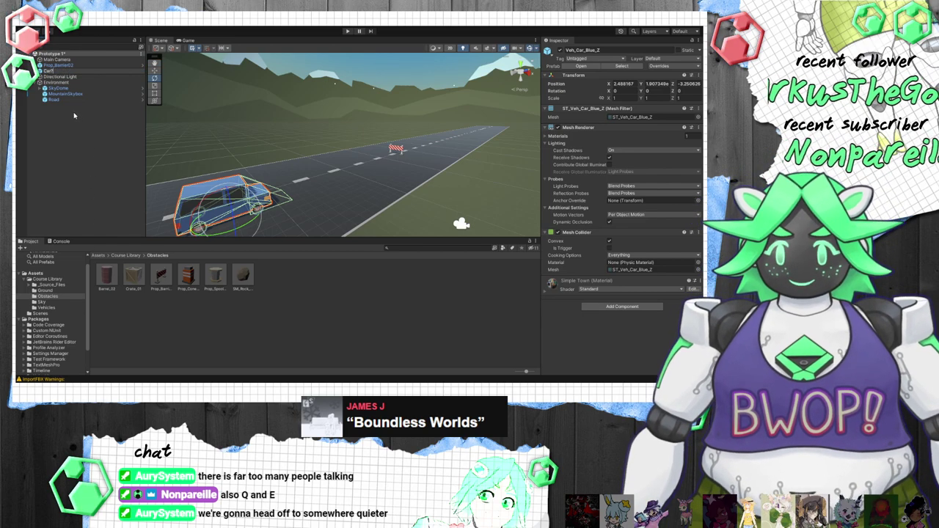
key("Return")
left_click(69, 65)
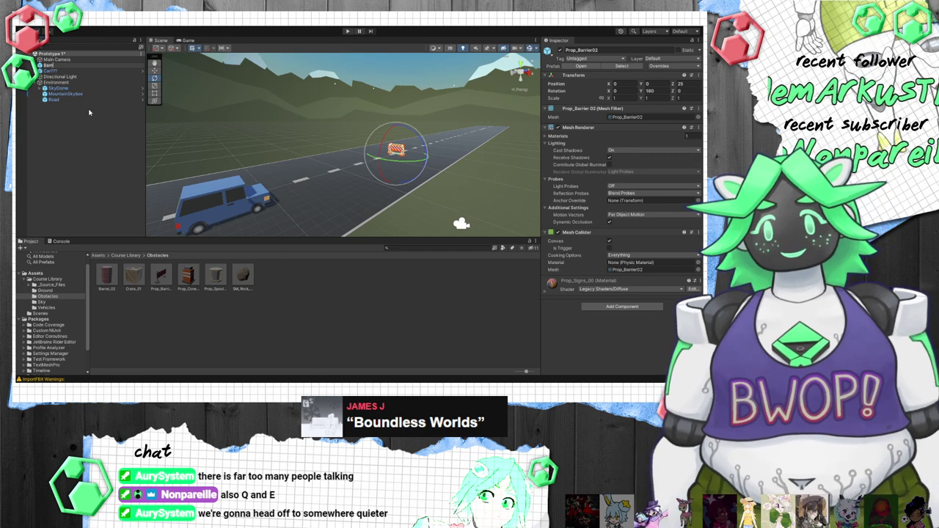
key("Return")
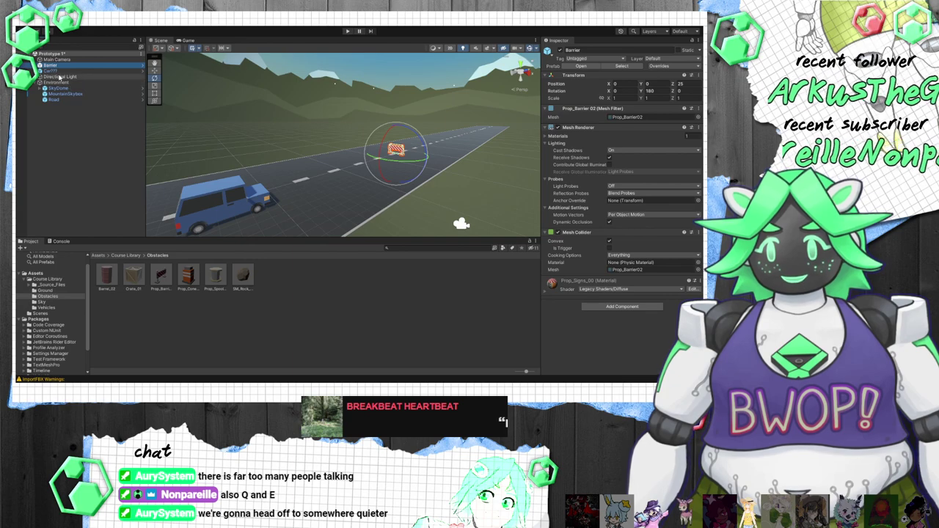
Step: Frame the Scene view close on the Main Camera, looking up the road toward the barrier
left_click(103, 59)
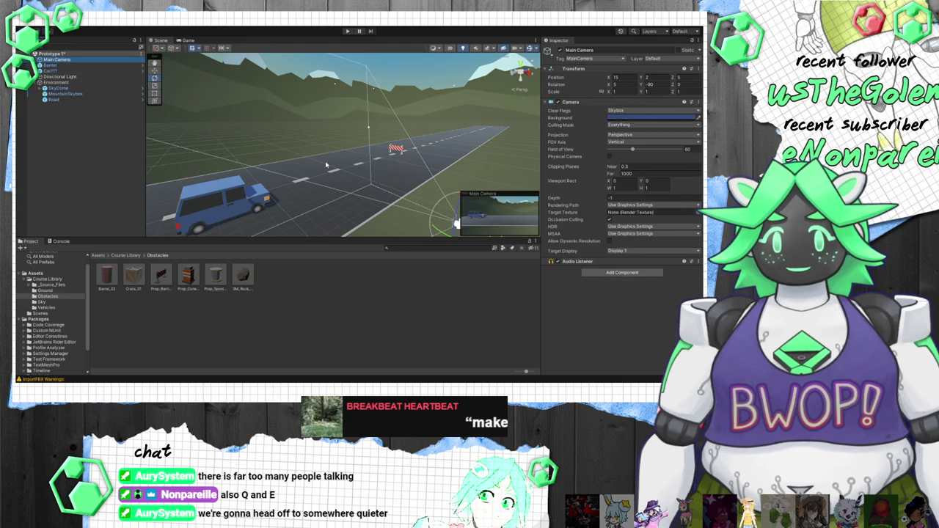
key("f")
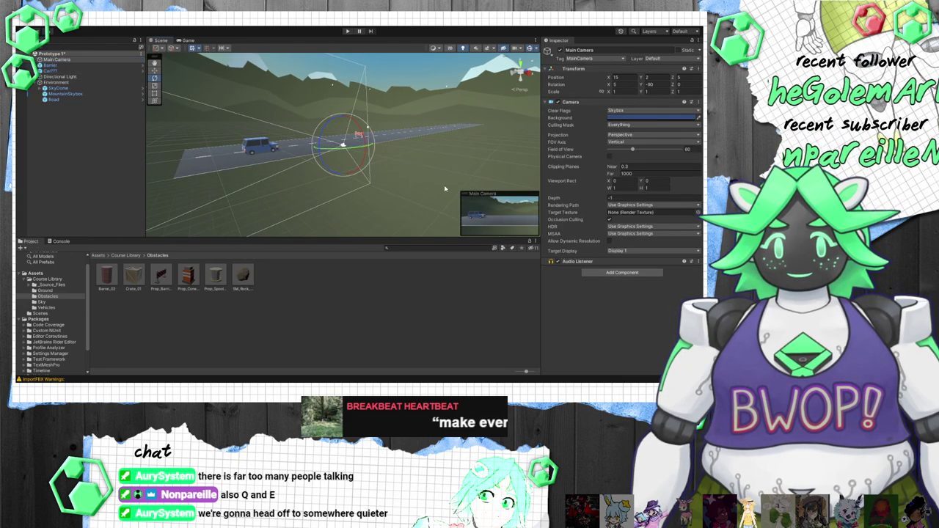
scroll(443, 185, "up", 3)
scroll(443, 186, "down", 3)
scroll(441, 188, "up", 3)
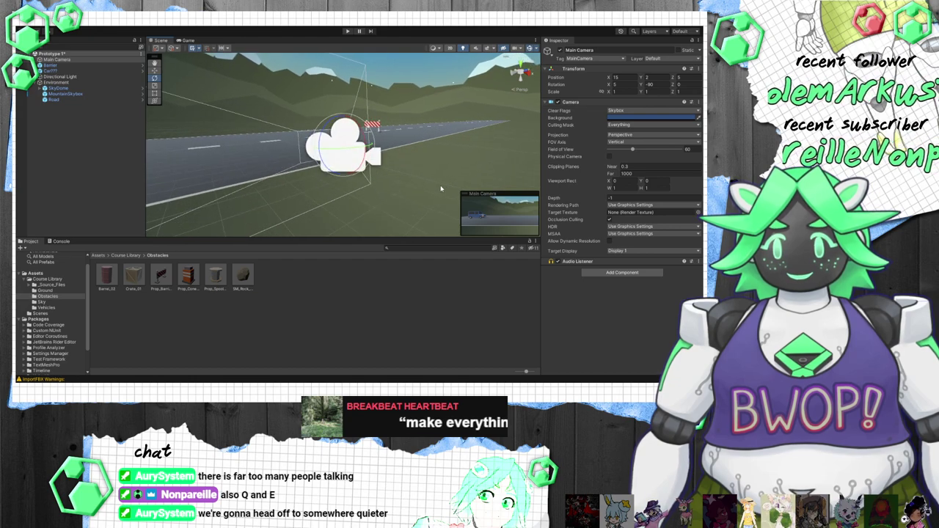
left_click(80, 143)
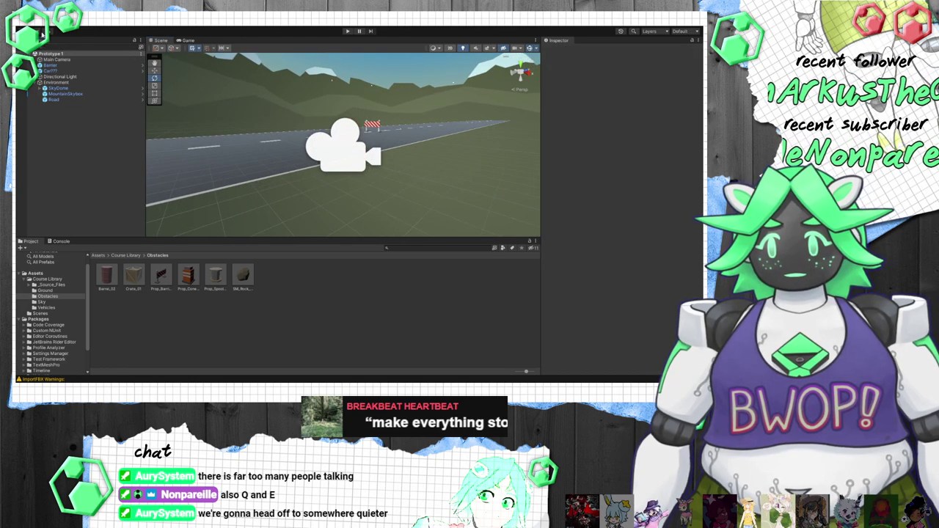
Step: Play-test the scene twice with the car on the road, then return to scene editing
left_click(348, 32)
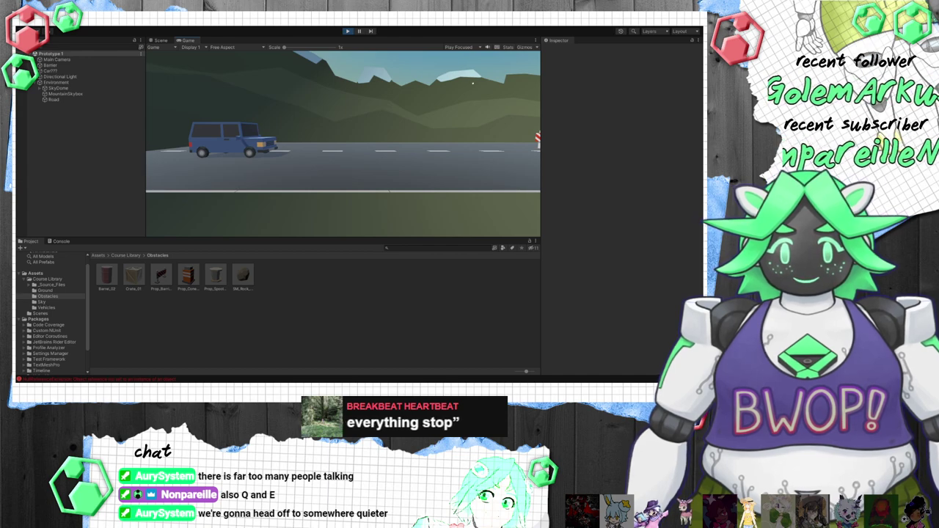
left_click(348, 31)
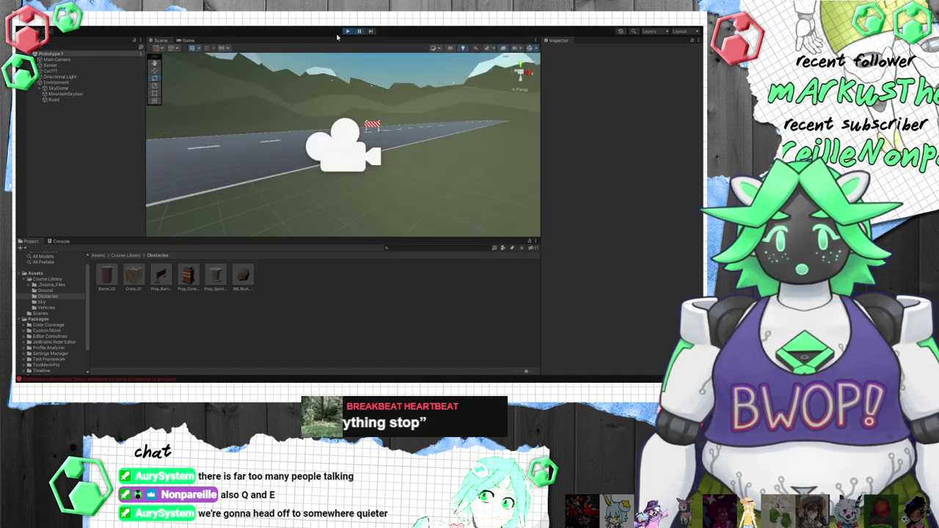
left_click(348, 32)
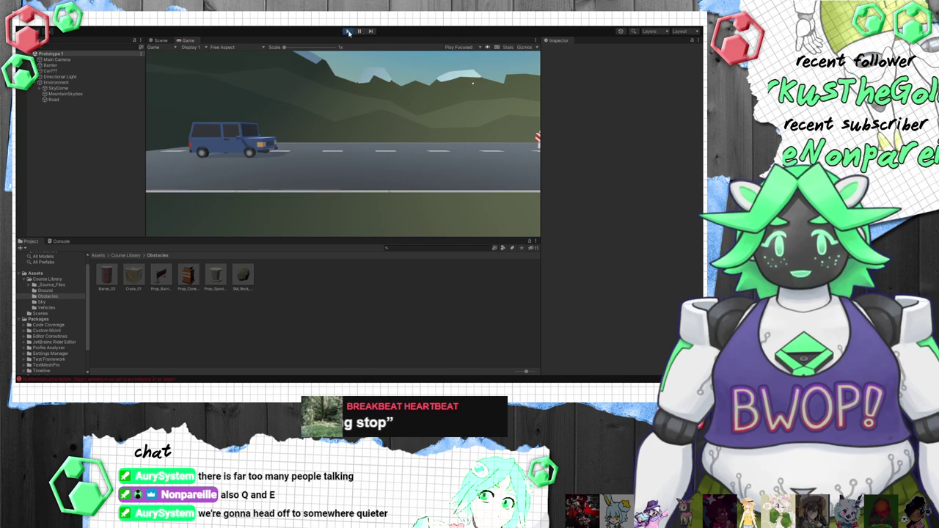
left_click(348, 31)
scroll(372, 161, "down", 2)
right_click_drag(373, 163, 365, 141)
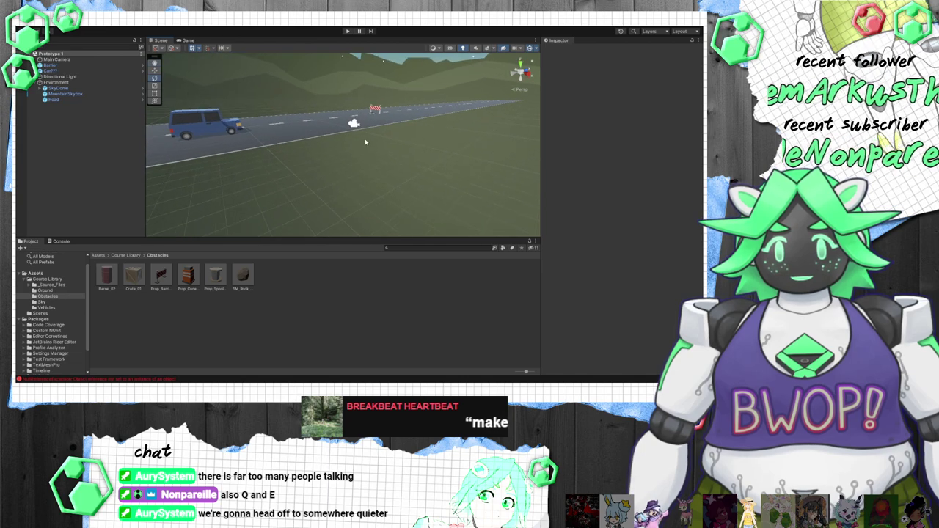
Step: Move the Main Camera back along the road's Z axis to position 15, 2, -7.29
left_click(354, 124)
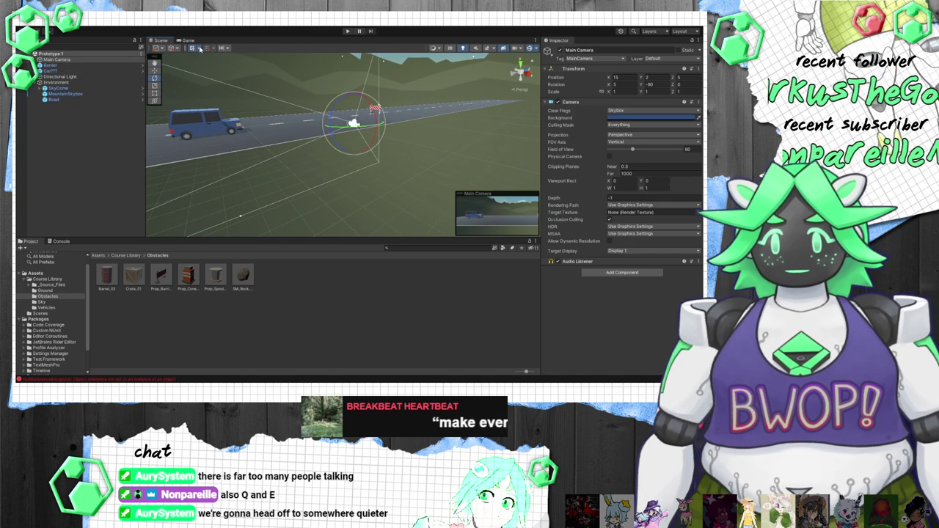
right_click_drag(358, 126, 409, 162)
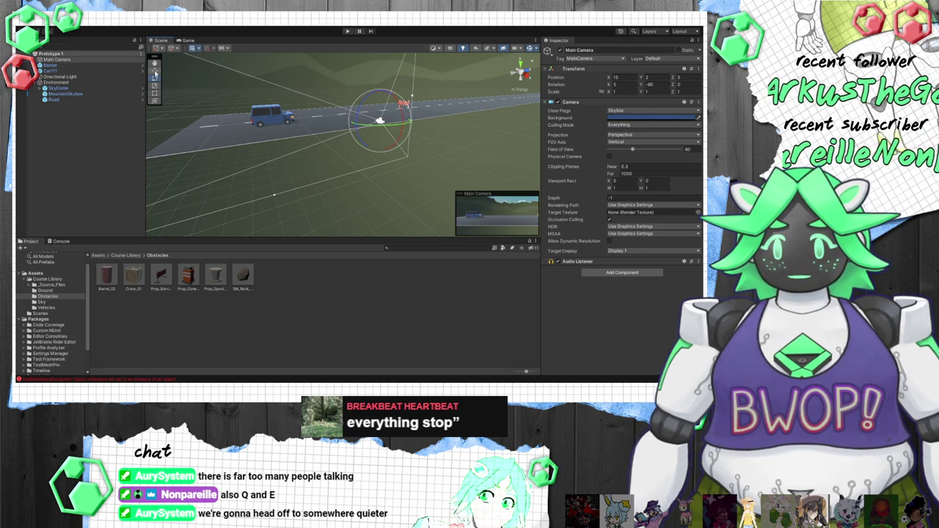
key("w")
left_click_drag(391, 125, 173, 151)
key("e")
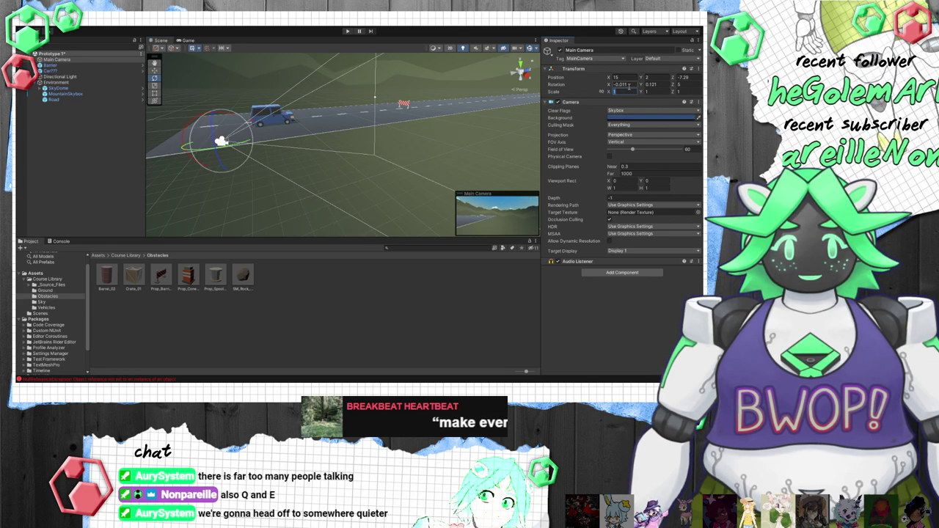
Step: Enter 0 in the camera's X and Y rotation fields while checking it in the Scene view
left_click(628, 86)
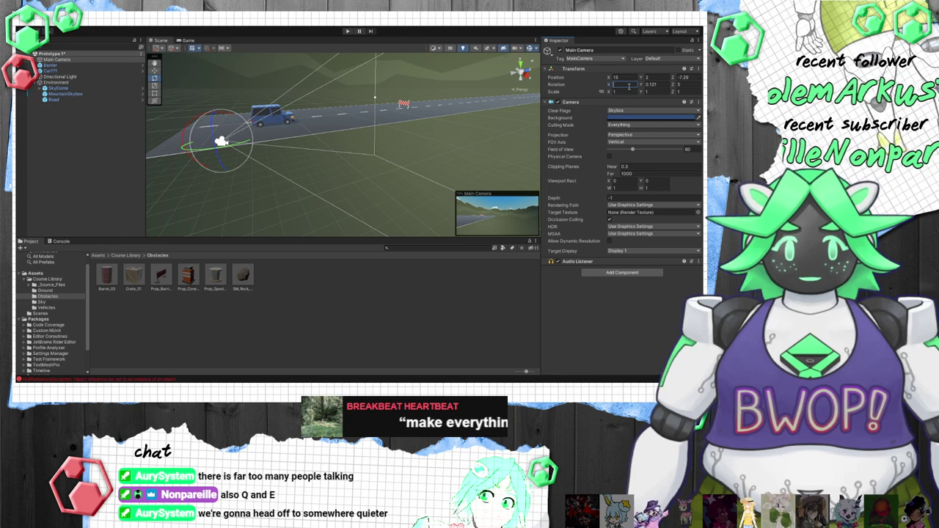
type("0")
key("Tab")
type("0")
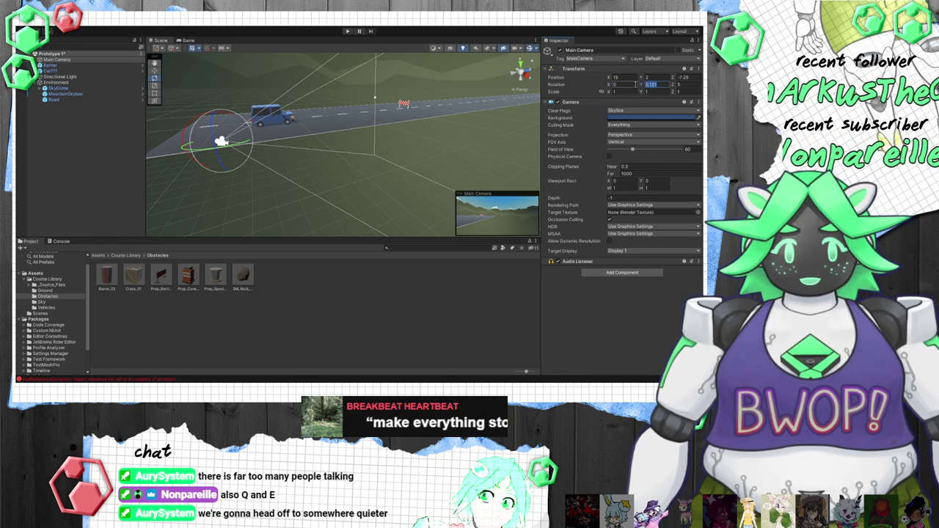
left_click(686, 86)
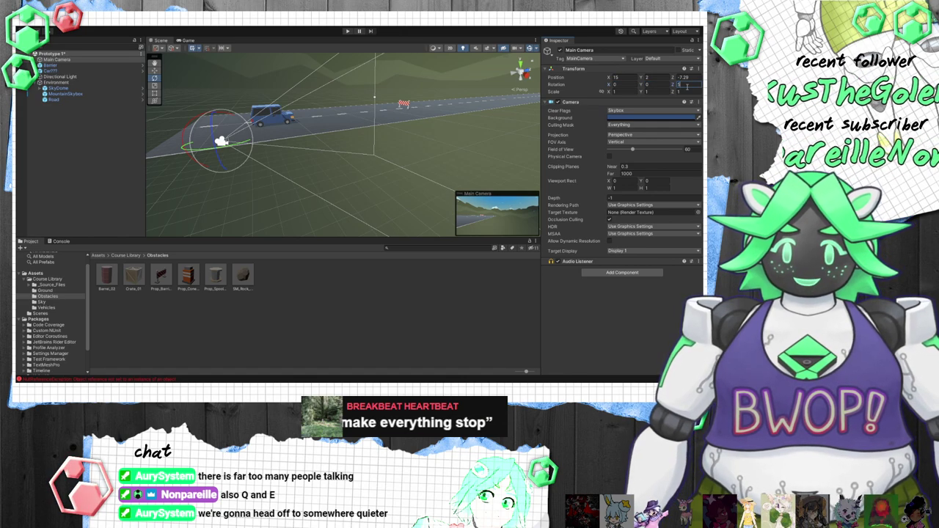
scroll(308, 180, "down", 2)
right_click_drag(242, 163, 218, 173)
scroll(273, 176, "up", 3)
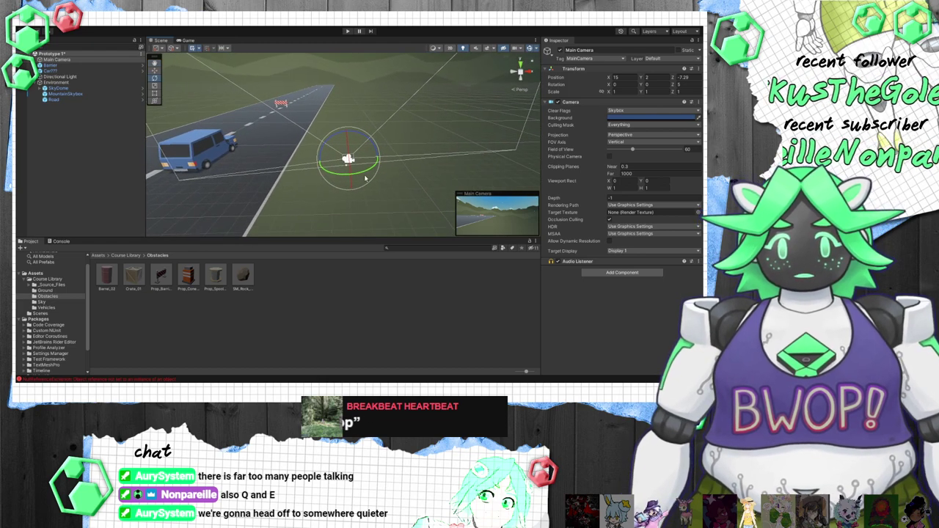
mouse_move(366, 176)
left_mouse_down()
mouse_move(347, 164)
mouse_move(358, 164)
left_mouse_up()
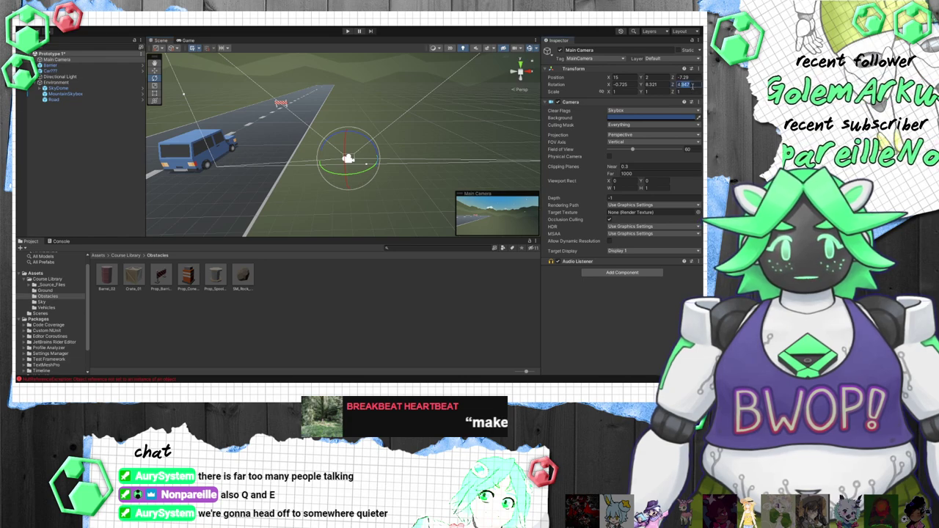
type("4")
Step: Reset the Main Camera's Rotation to X 0, Y 0, Z 0 and reselect it
left_click(654, 84)
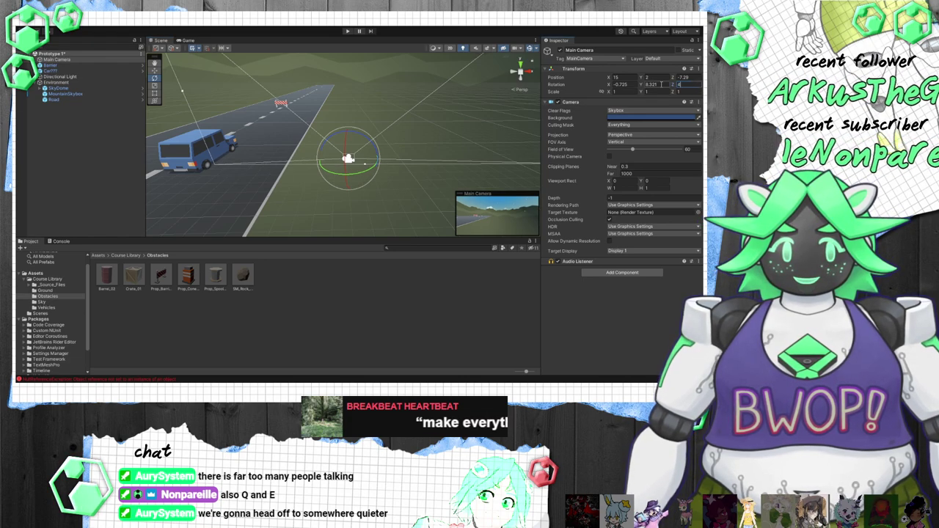
type("0")
left_click(618, 85)
type("0")
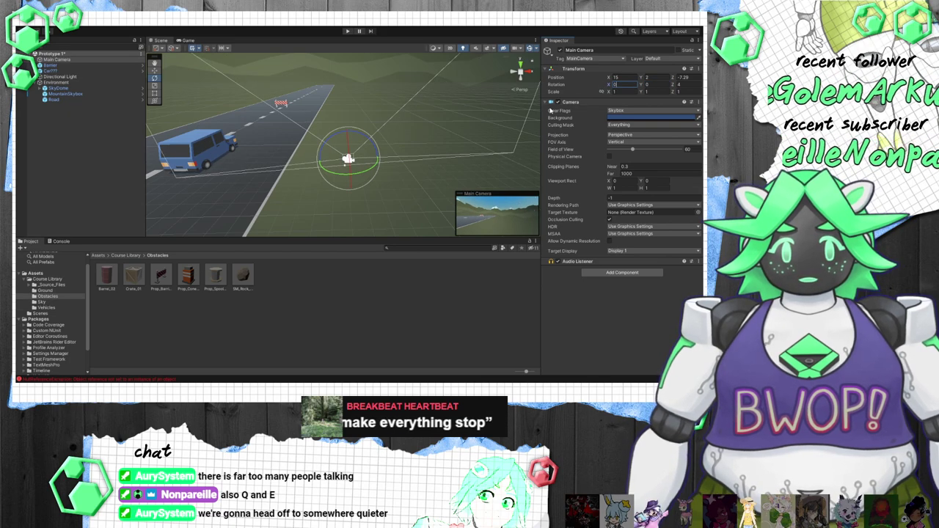
key("Tab")
key("Tab")
type("0")
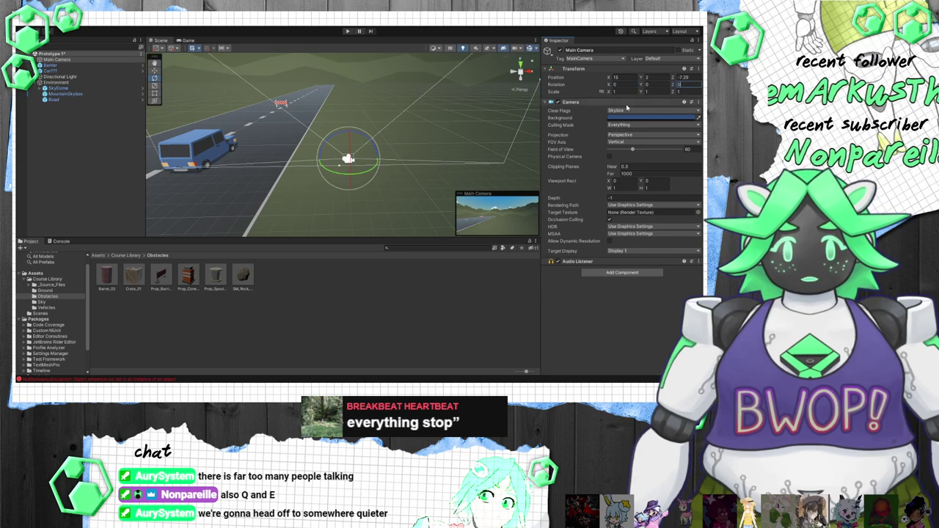
left_click(484, 173)
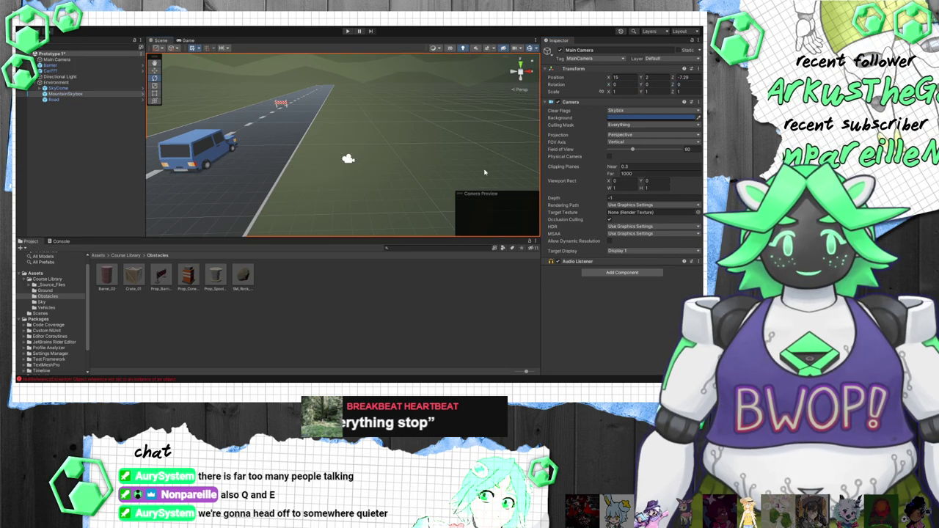
left_click(349, 159)
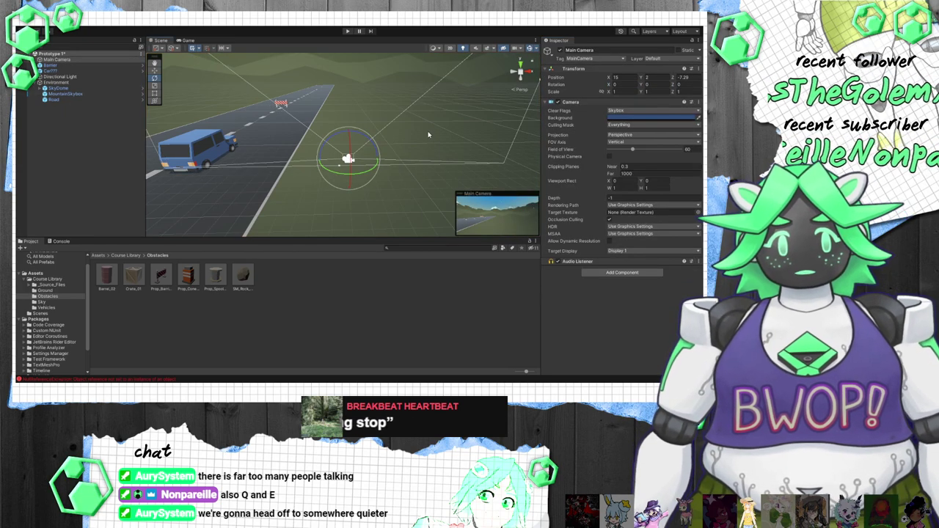
Step: Slide the Main Camera along X to about 2.5, placing it just behind the blue car
left_click_drag(362, 159, 164, 161)
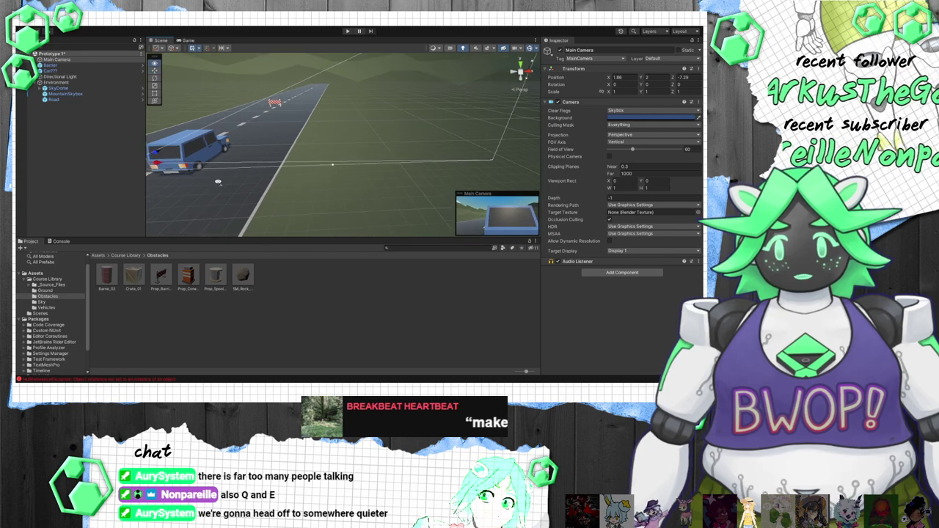
right_click_drag(164, 160, 466, 151)
key("w")
scroll(379, 185, "up", 1)
scroll(378, 184, "down", 1)
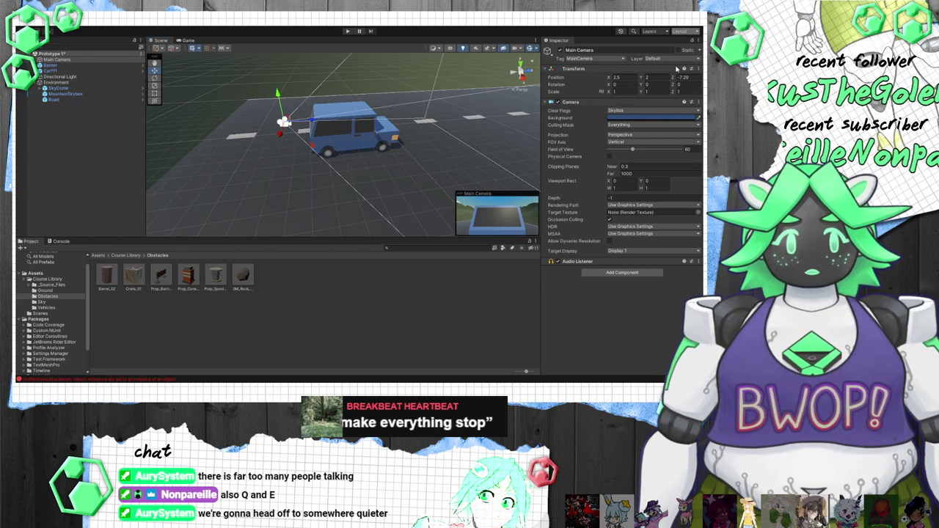
Step: Restore the default editor window layout
left_click(681, 31)
left_click(676, 68)
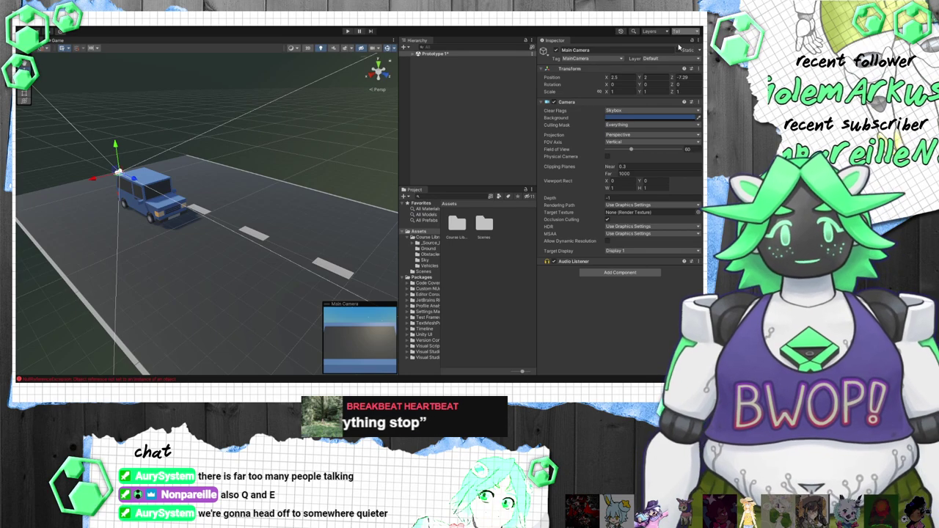
left_click(682, 32)
left_click(674, 58)
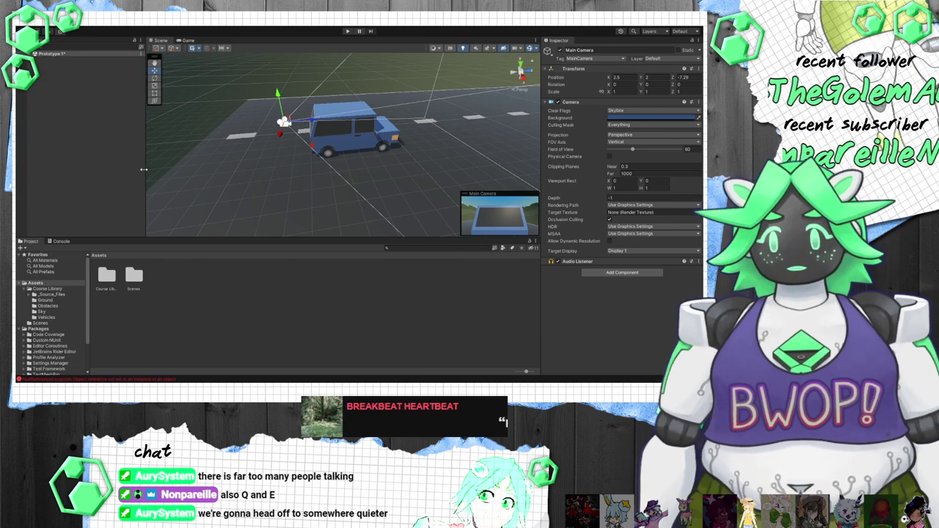
Step: Enlarge the Scene view by shrinking the Project area below and the Inspector beside it
left_click_drag(144, 169, 112, 169)
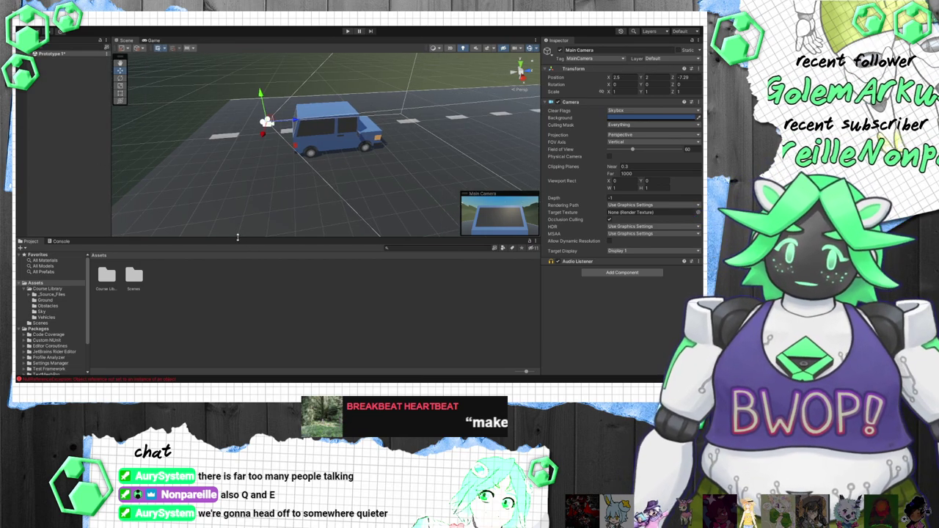
left_click_drag(237, 236, 237, 277)
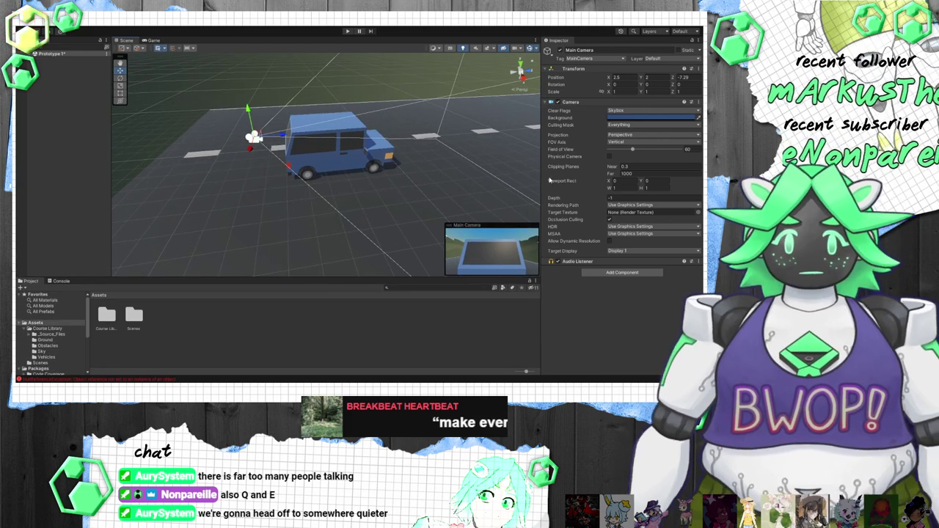
left_click_drag(542, 180, 564, 179)
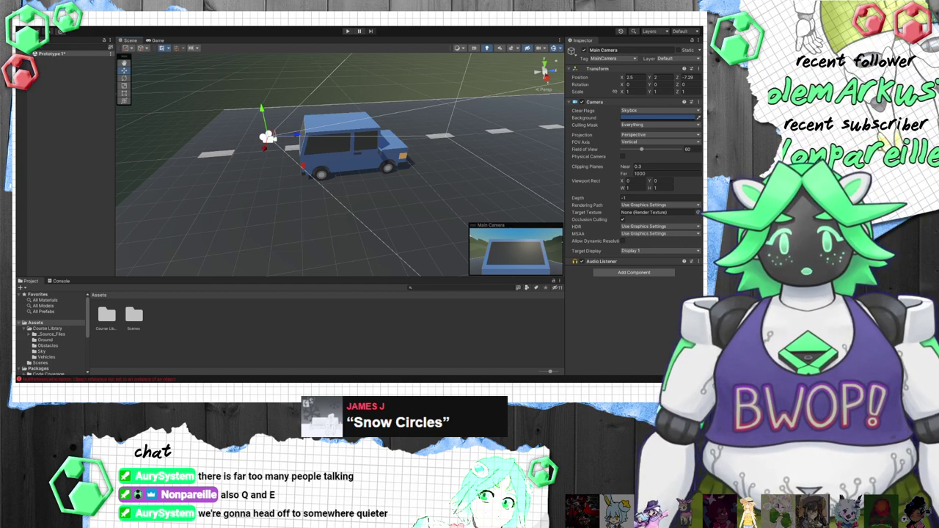
Step: Add a Scripts folder under Assets containing a new C# script named PlayerController
left_click(37, 323)
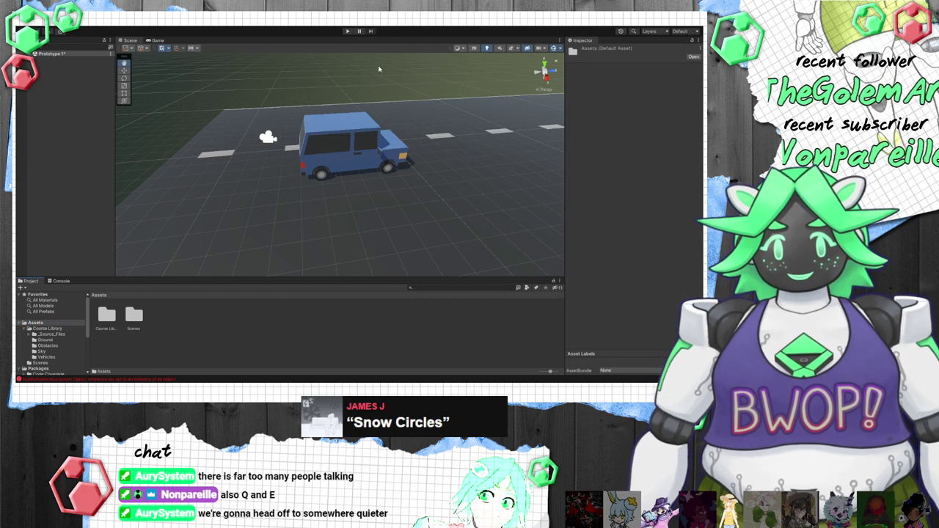
key("ctrl+shift+n")
key("Return")
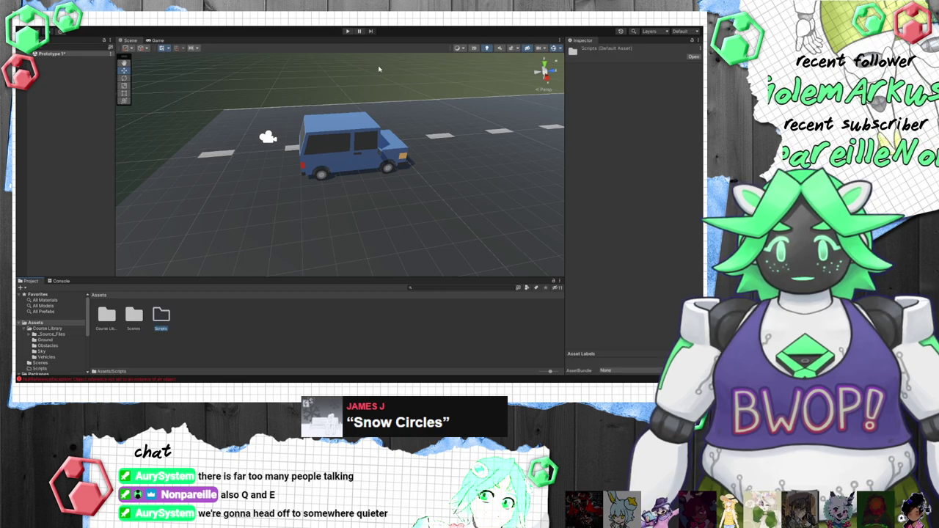
double_click(160, 316)
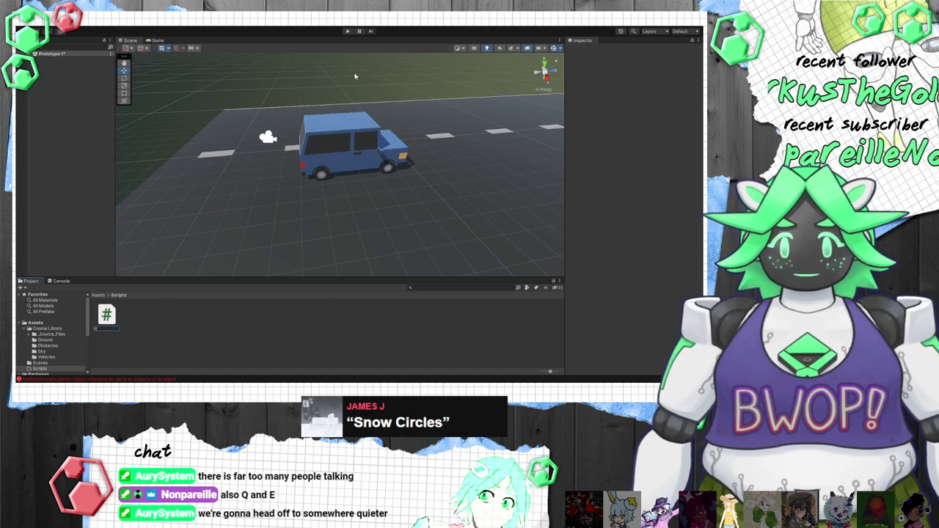
type("PlayerController")
key("Return")
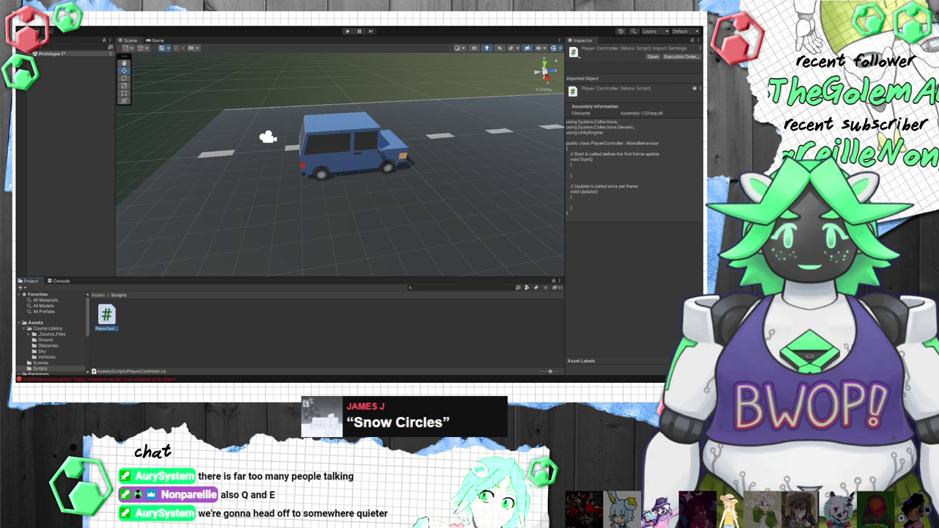
Step: Attach the PlayerController script to the selected blue car as a component
left_click(352, 146)
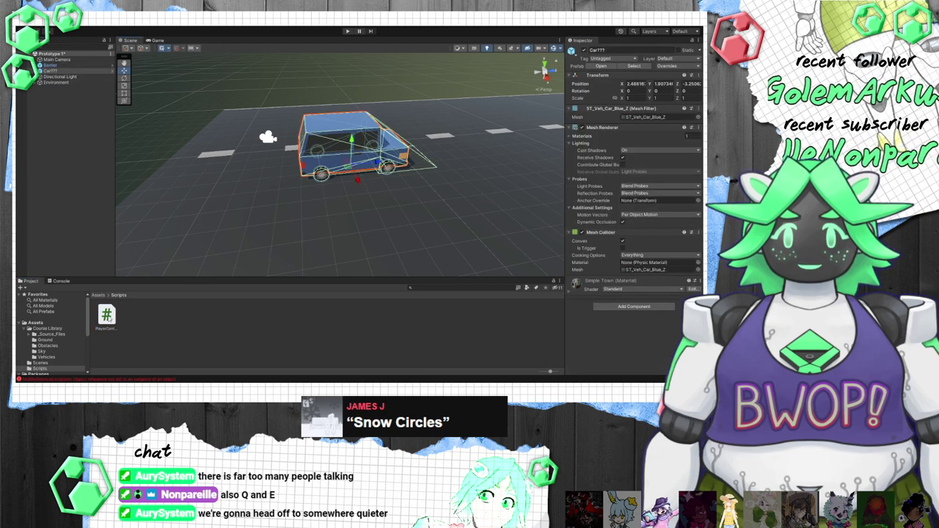
left_click_drag(321, 149, 329, 141)
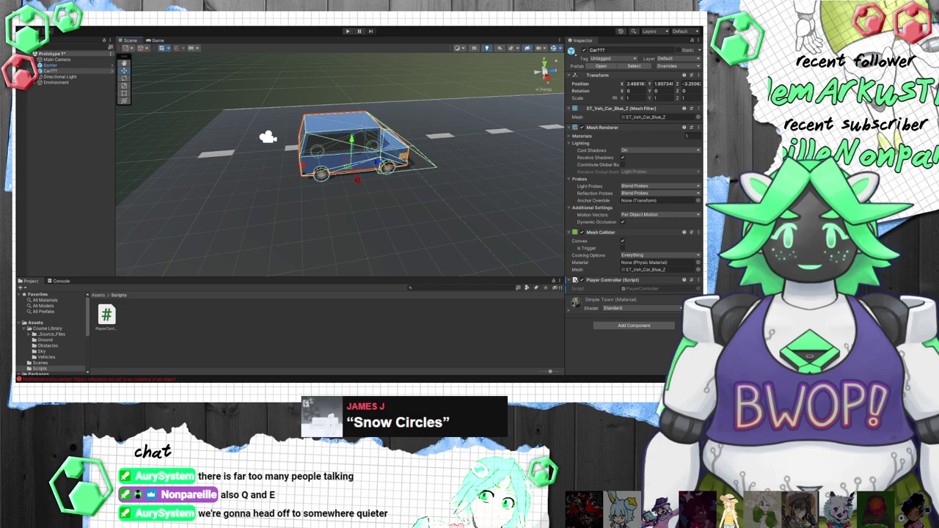
right_click_drag(491, 203, 480, 196)
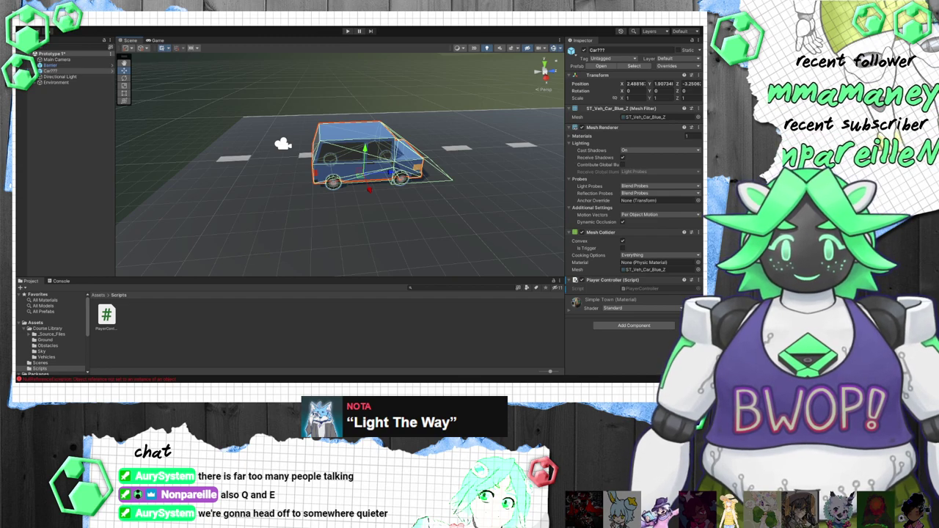
left_click(106, 319)
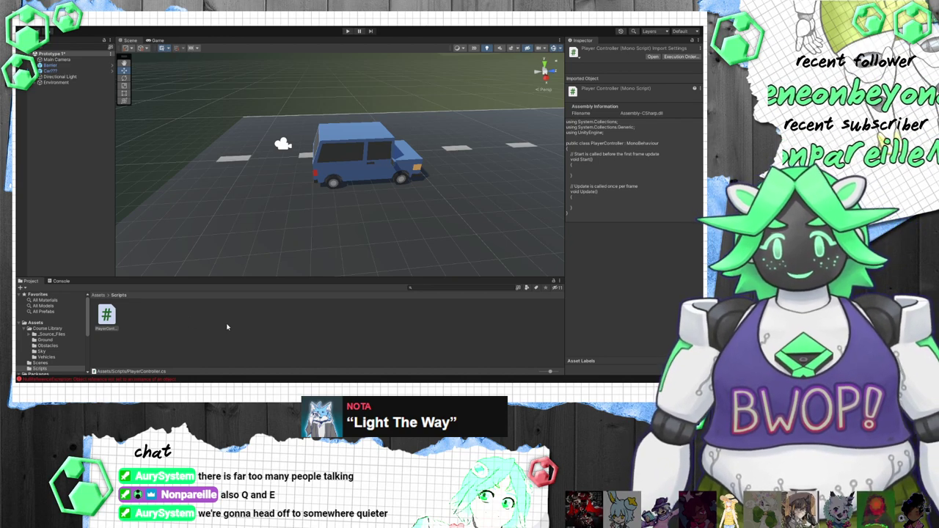
left_click(135, 345)
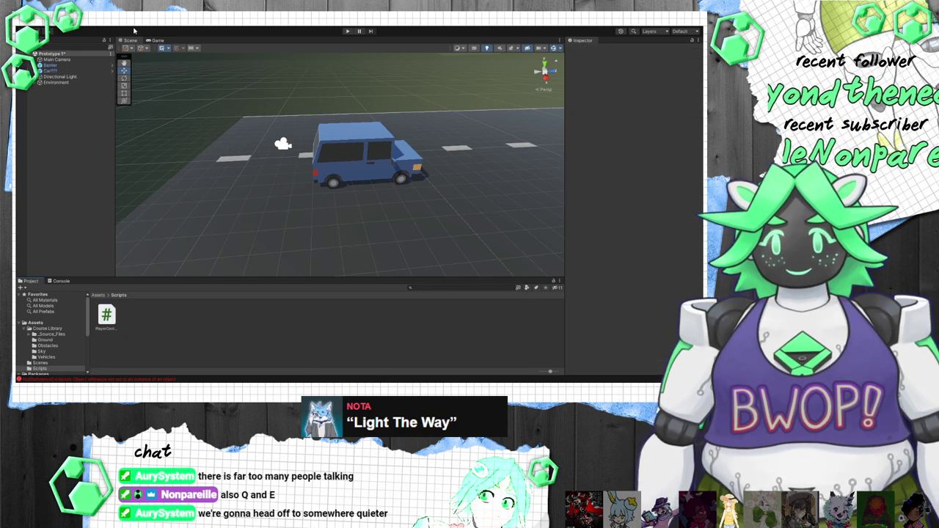
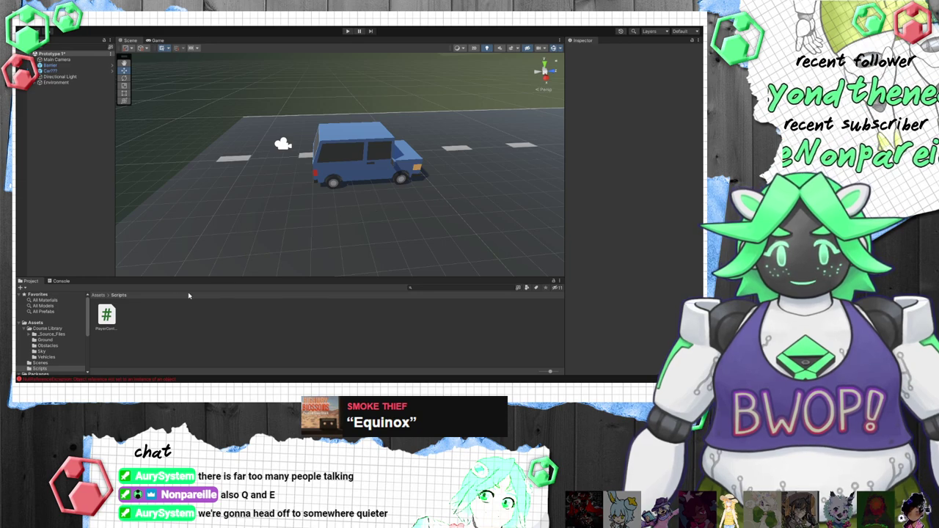
Step: Select the PlayerController script in the Scripts folder to open it in Visual Studio Code
left_click(106, 316)
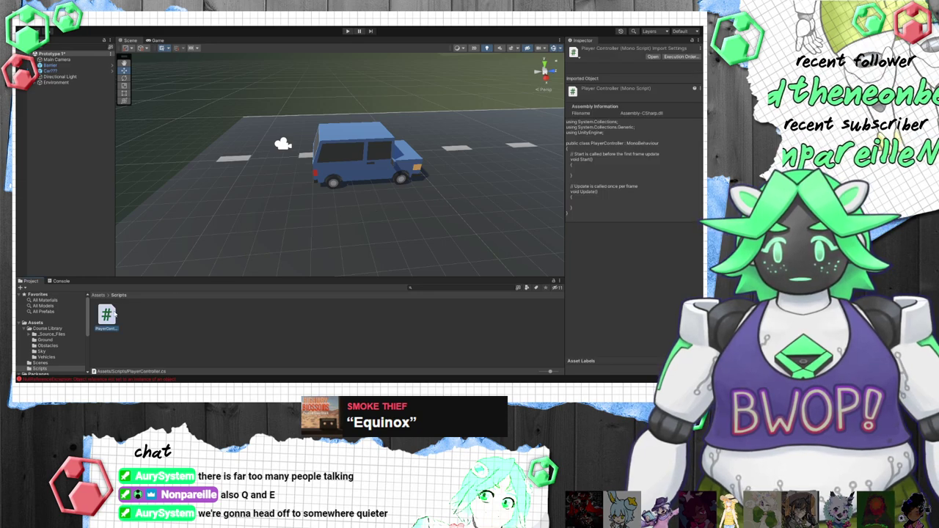
left_click(152, 140)
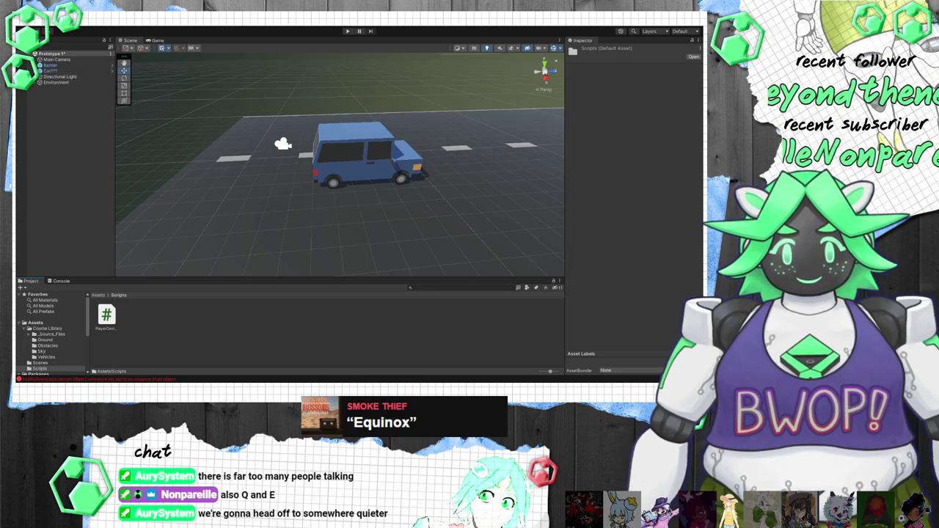
left_click(106, 315)
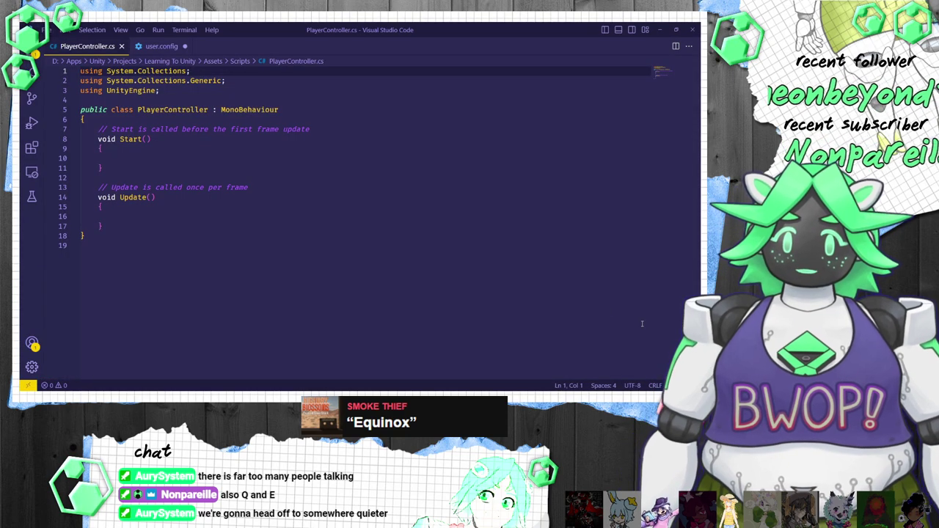
Step: Close the user.config file, leaving PlayerController.cs open
left_click(641, 323)
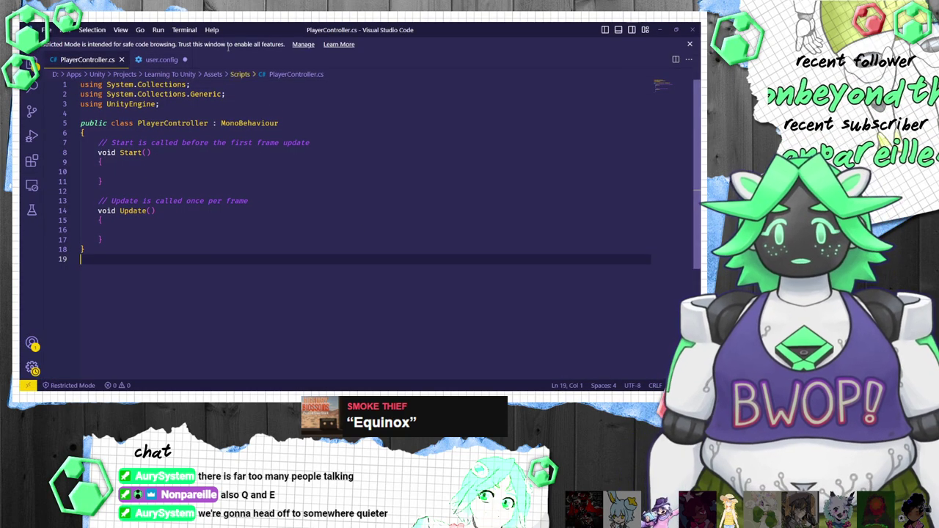
left_click(179, 59)
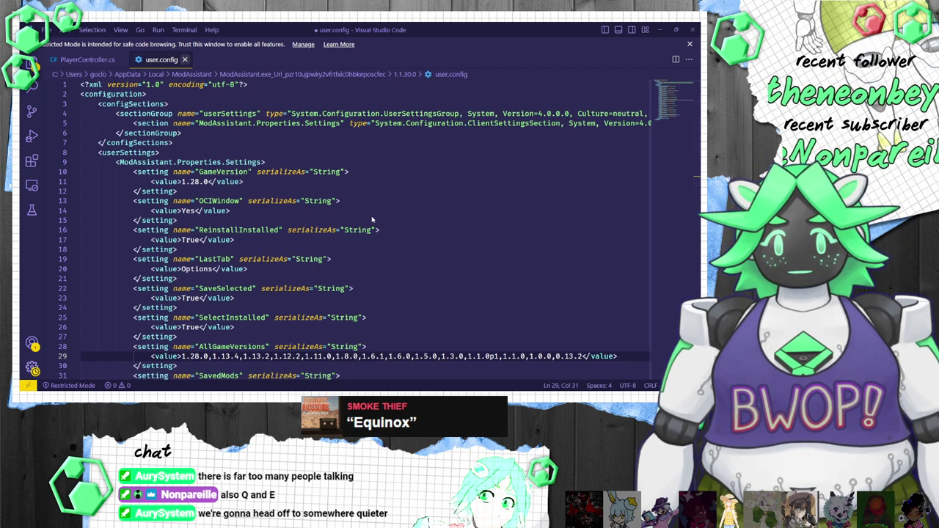
key("ctrl+w")
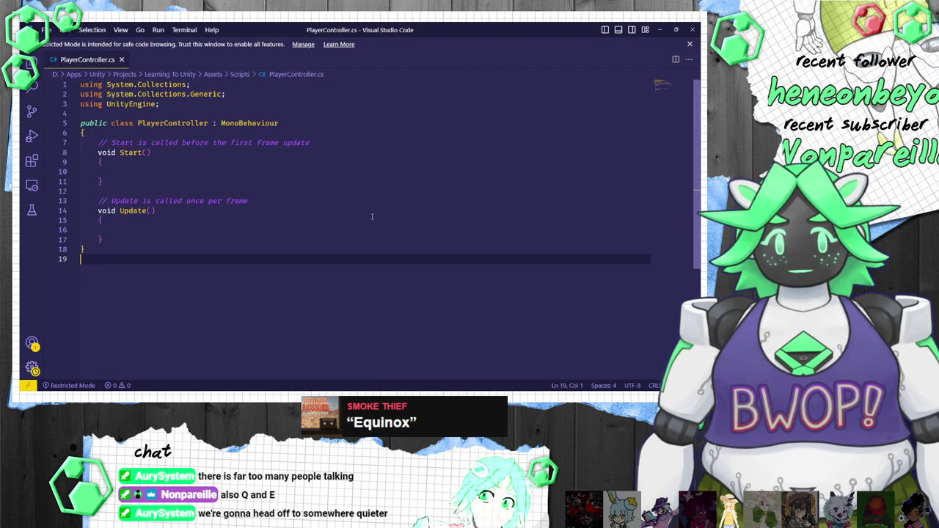
Step: Trust the workspace to leave Restricted Mode and close the Workspace Trust page
left_click(303, 44)
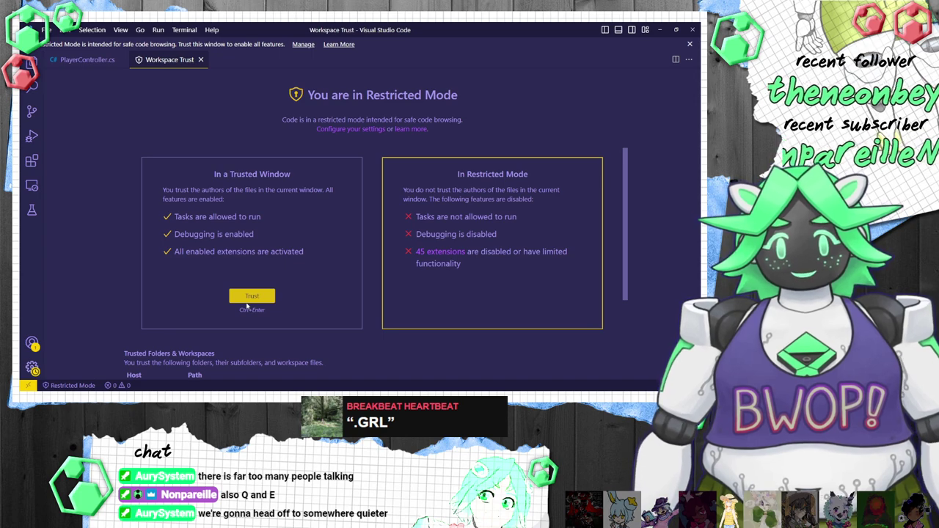
left_click(246, 296)
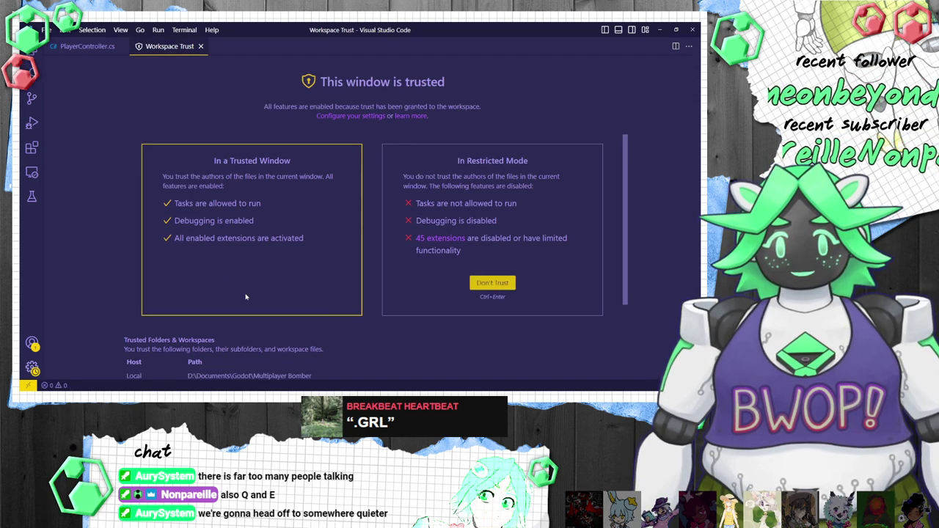
key("ctrl+w")
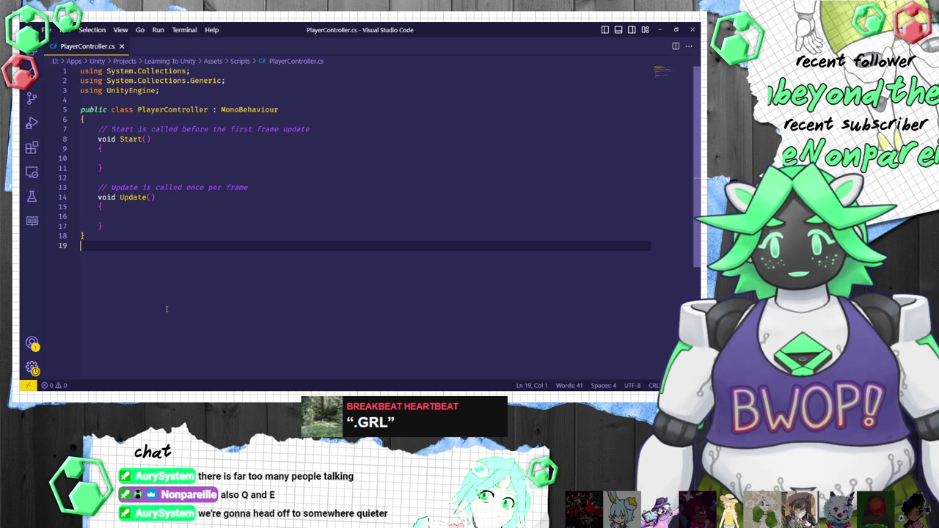
Step: Dismiss the .NET Core SDK error notification in Visual Studio Code
left_click(169, 217)
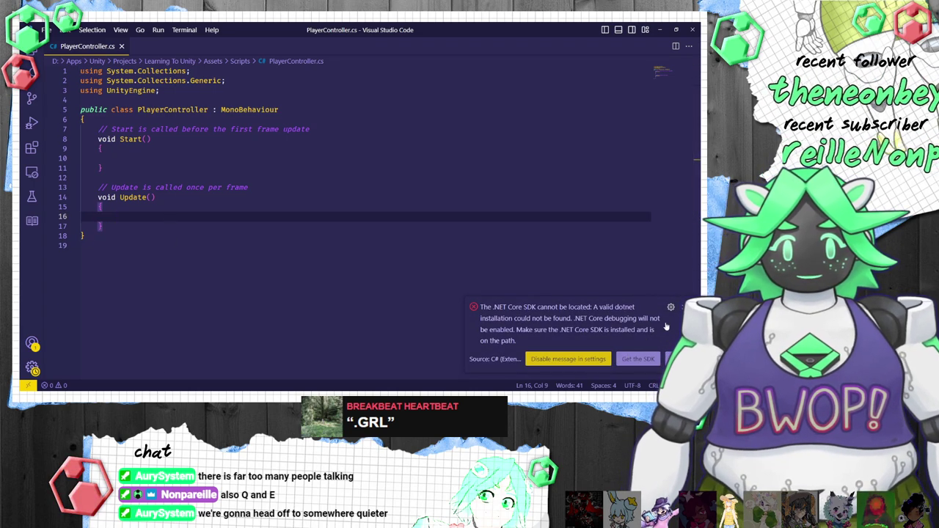
left_click(680, 307)
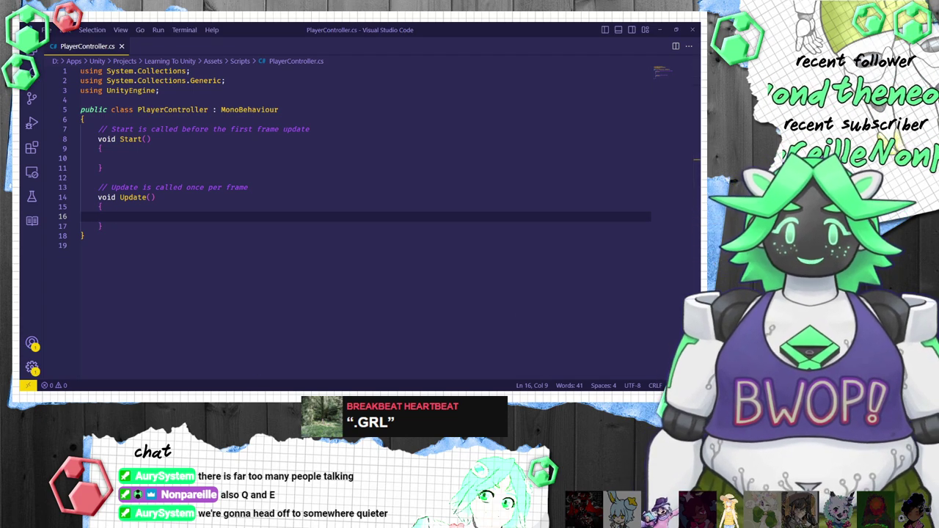
key("alt+Tab")
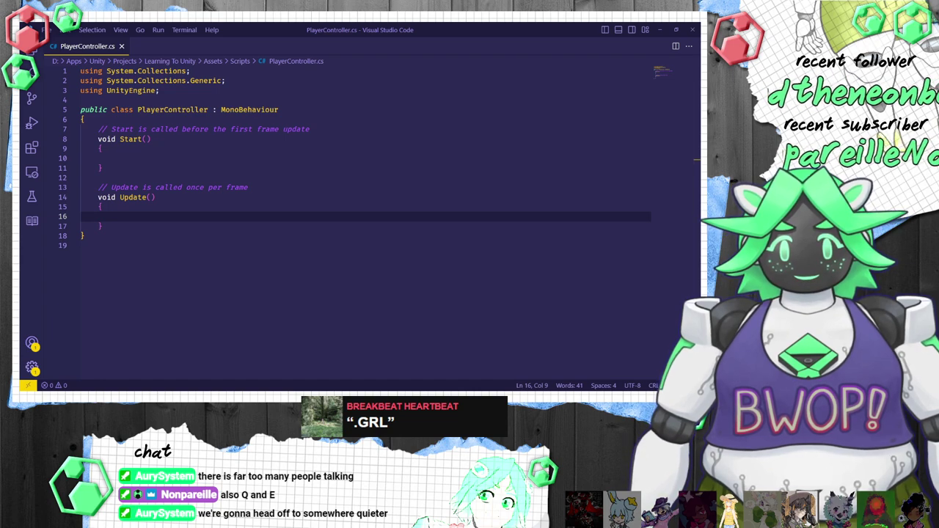
Step: Add transform.Translate(0, 0, 1); on line 16 inside Update() and save the script
left_click(177, 220)
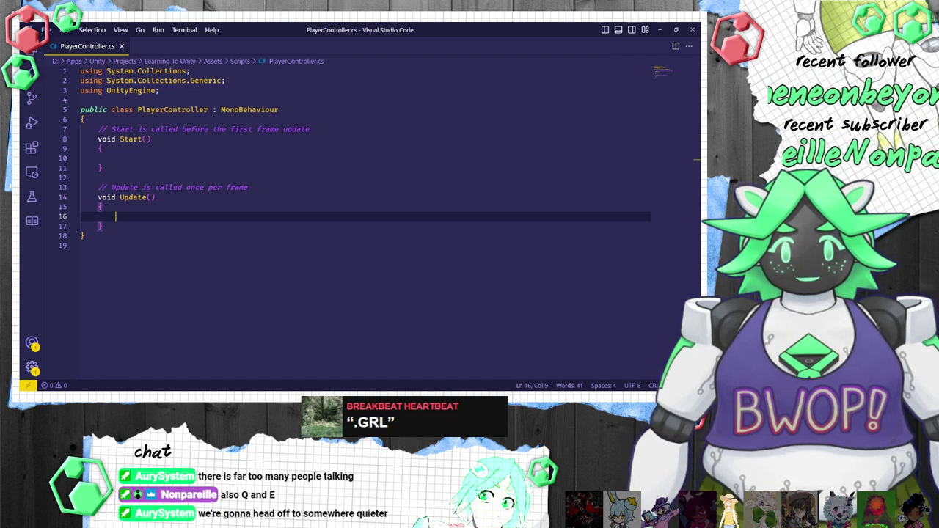
type("tran")
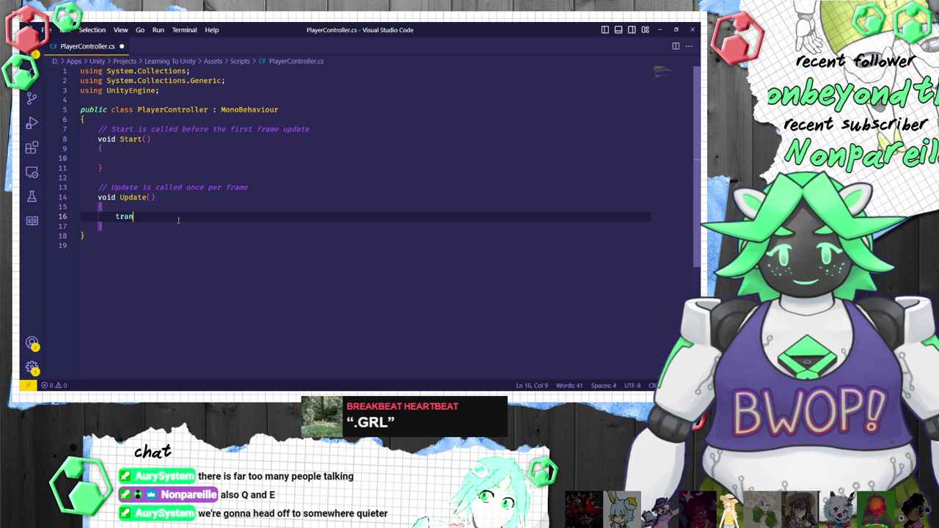
type("sform.Translate(")
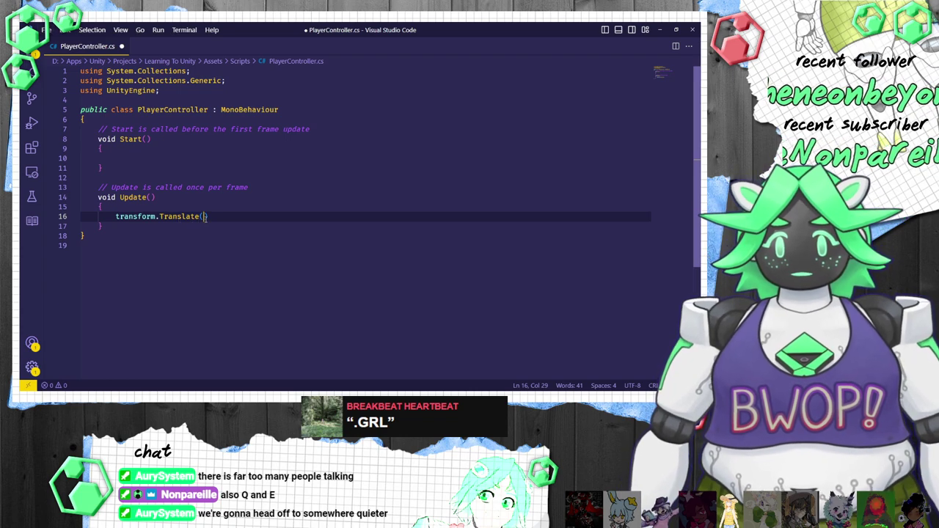
type("0, 1,")
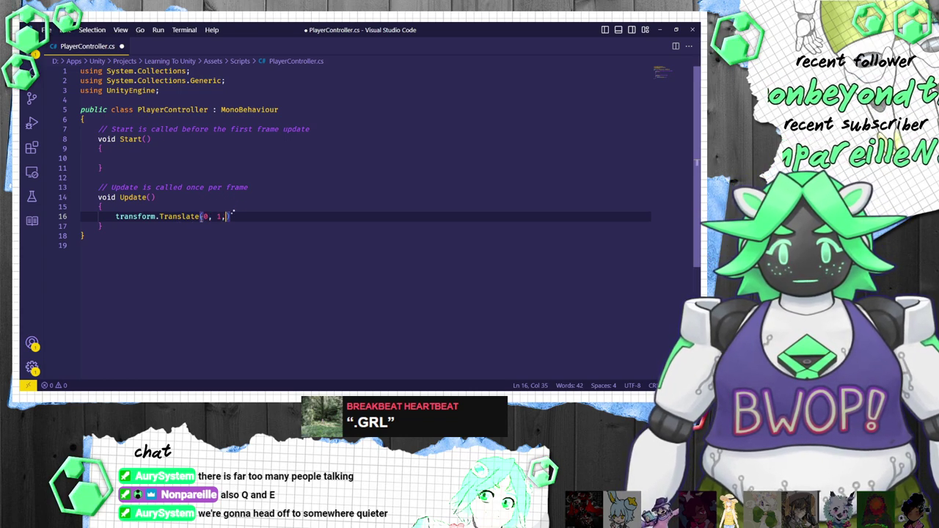
key("BackSpace")
key("BackSpace")
type("0, 1);")
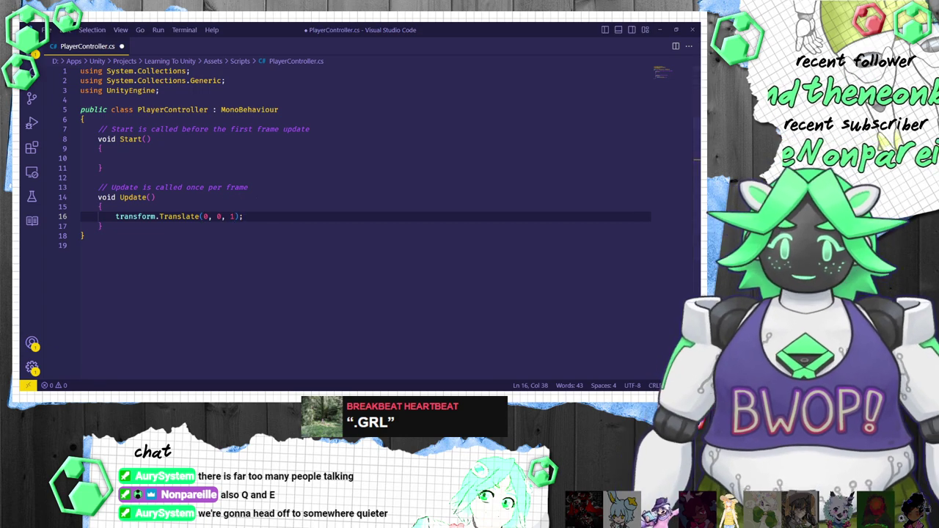
key("ctrl+s")
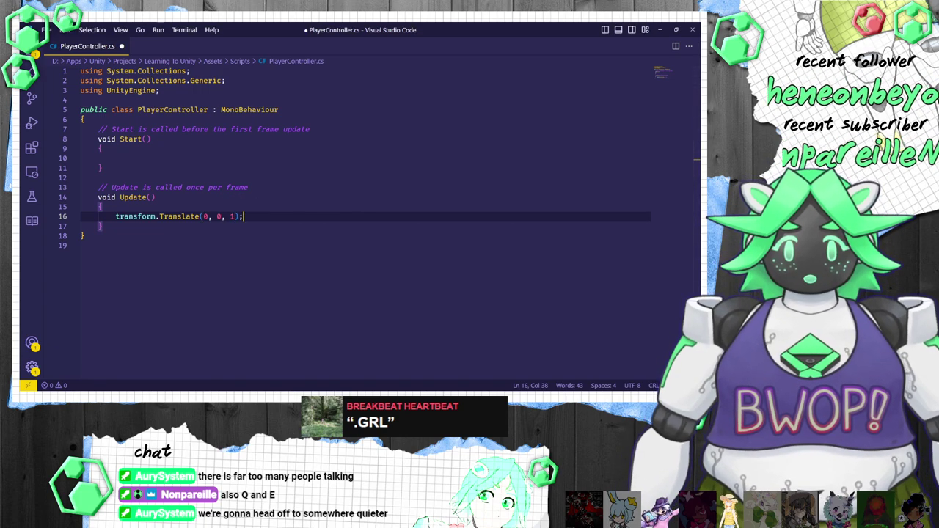
left_click(502, 281)
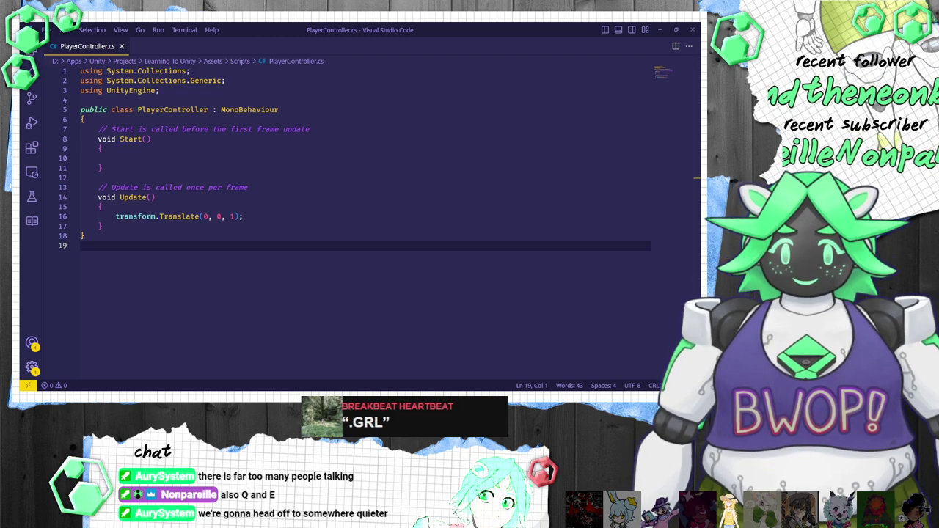
Step: Play-test the scene several times to check the car's movement, then exit play mode
key("alt+Tab")
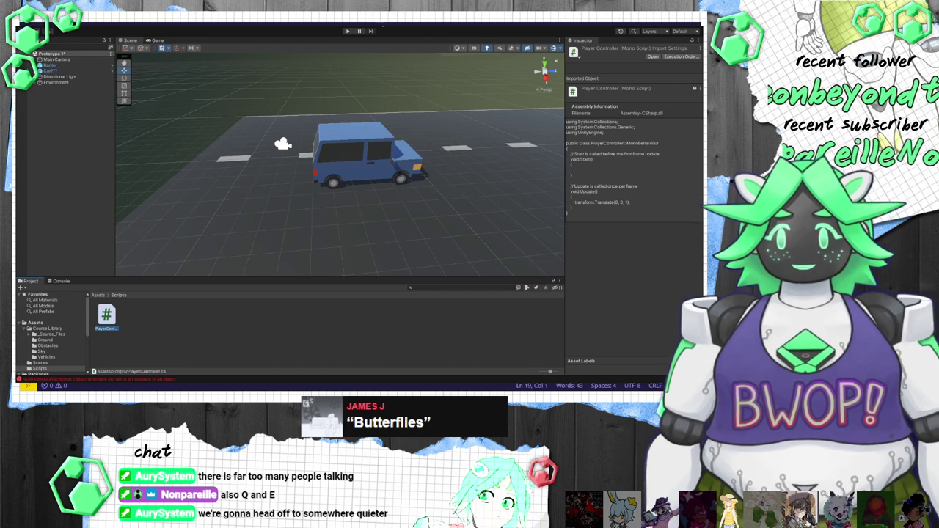
left_click(348, 30)
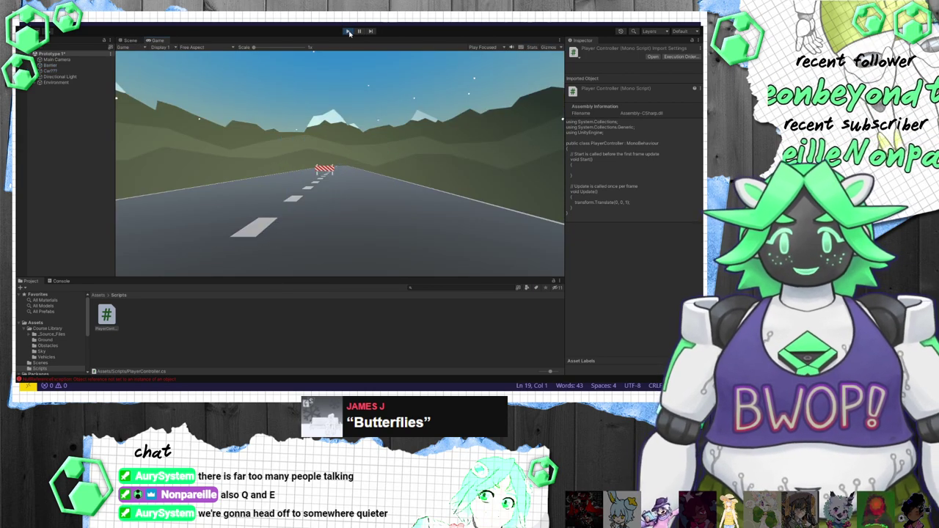
left_click(349, 33)
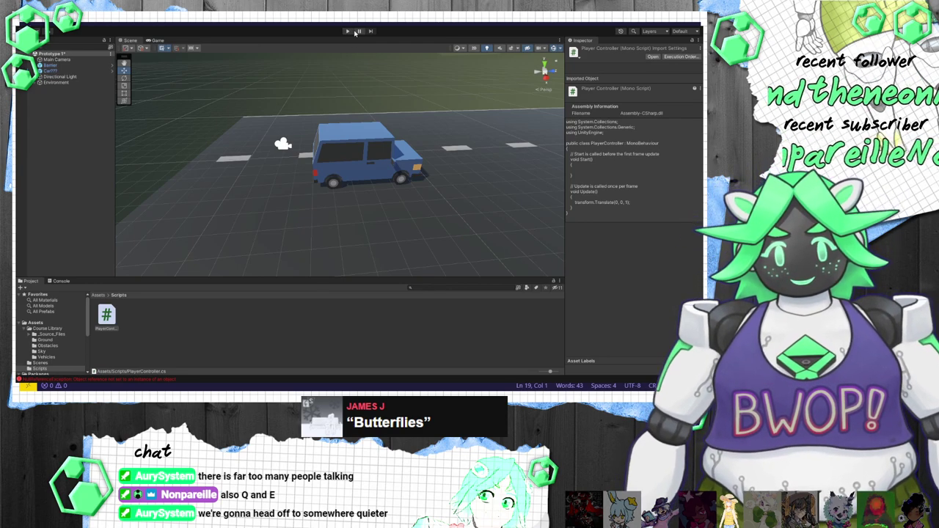
left_click(350, 31)
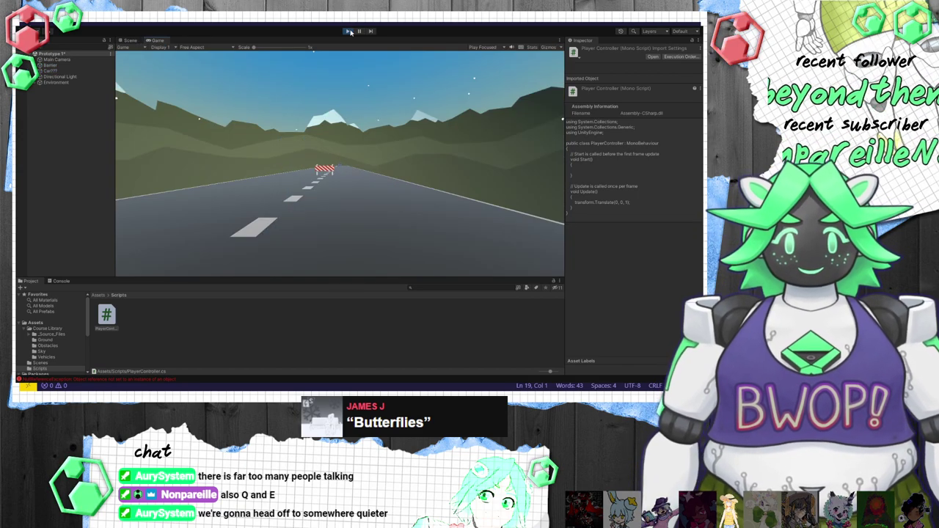
left_click(350, 31)
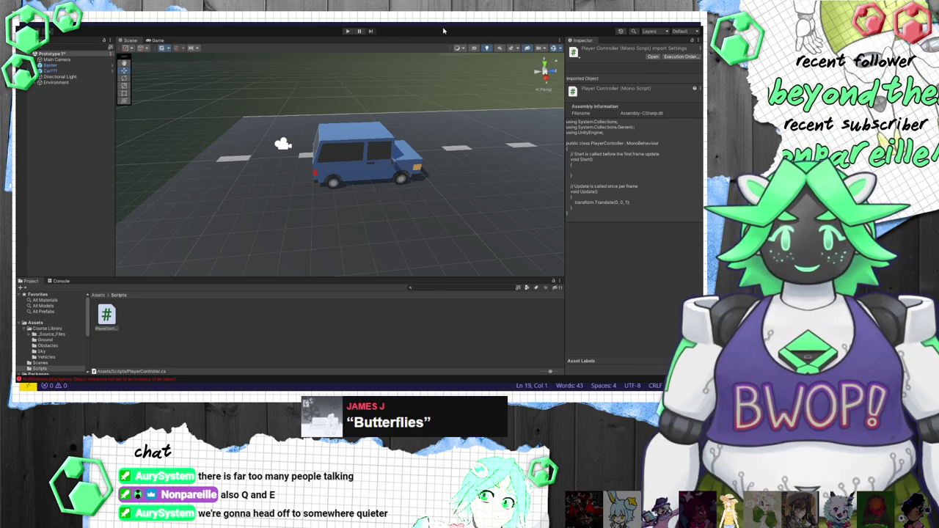
left_click(347, 31)
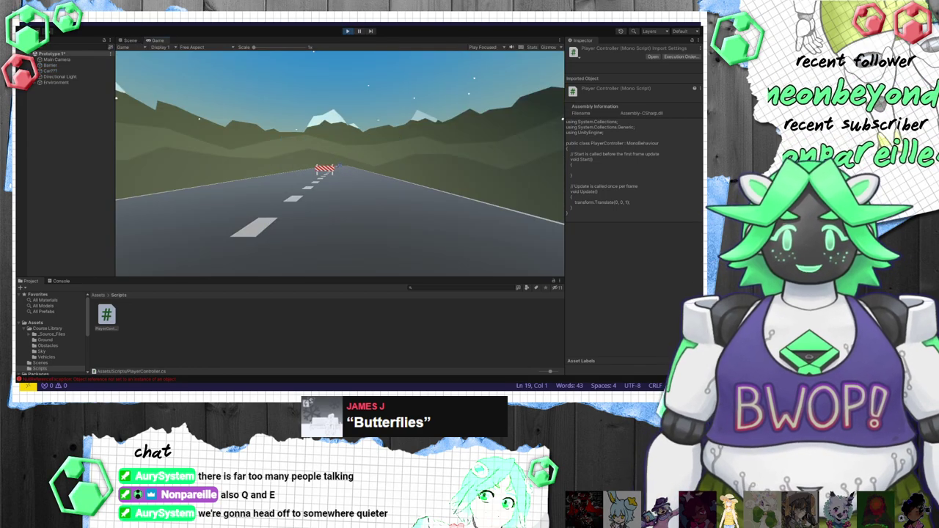
key("ctrl+p")
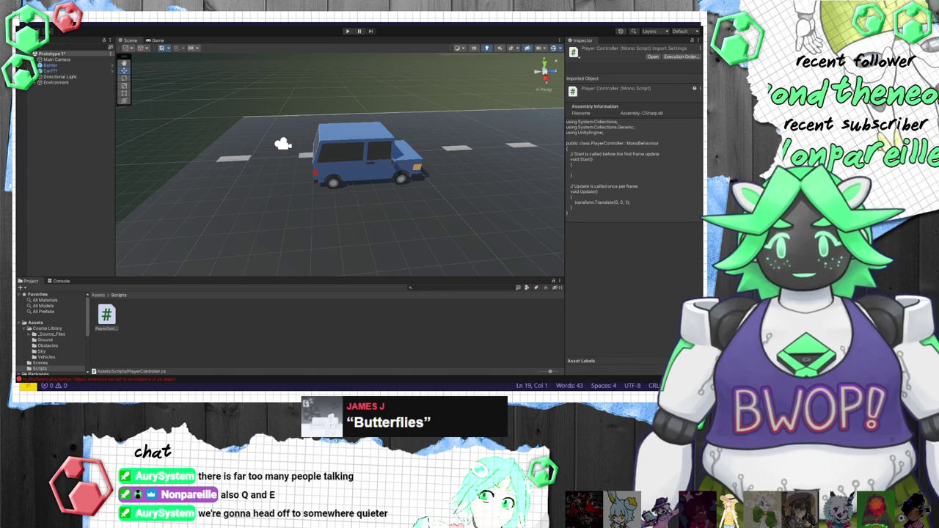
Step: Revert the recent edits to the Translate call on line 16
key("ctrl+z")
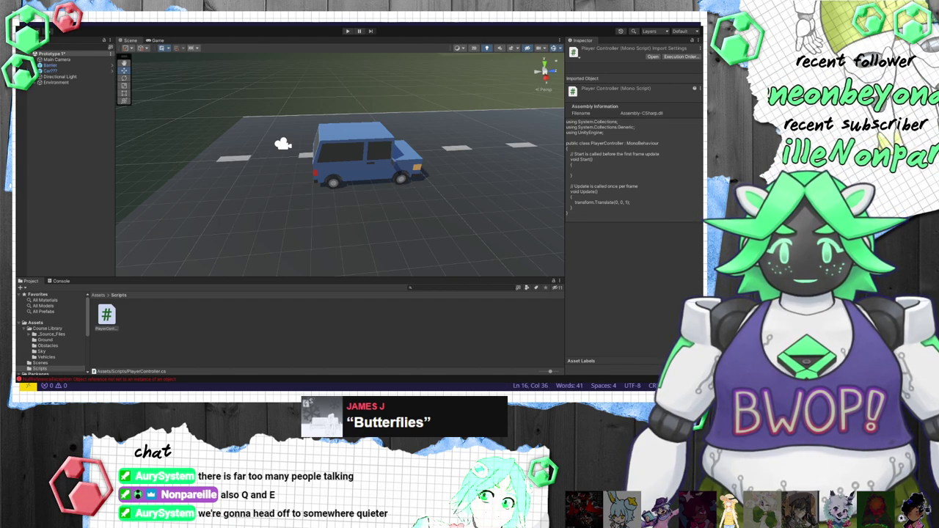
key("ctrl+z")
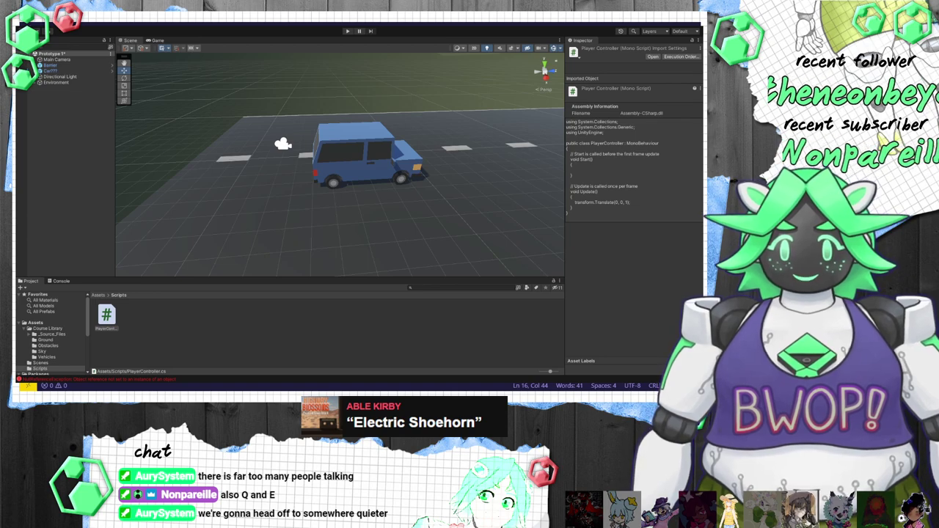
Step: Check that Update calls transform.Translate(Vector3.forward), then return to Unity
key("alt+Tab")
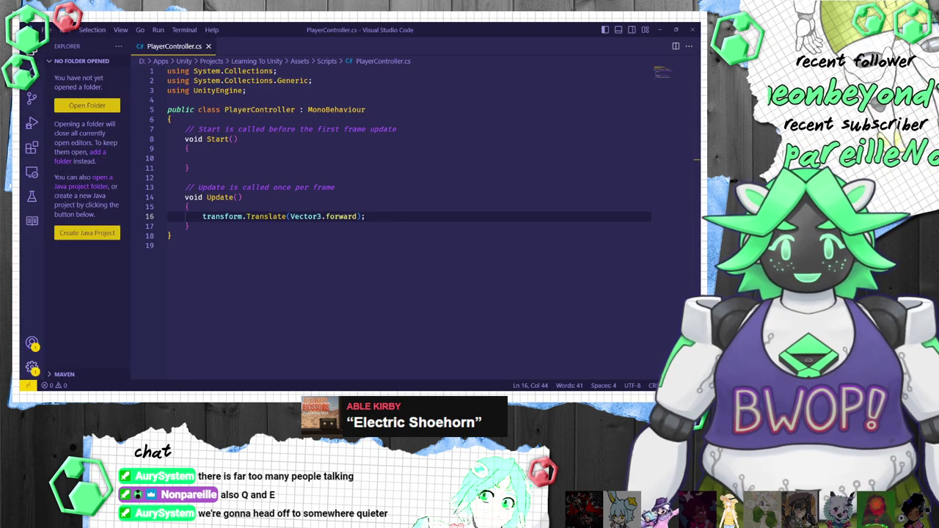
left_click(330, 187)
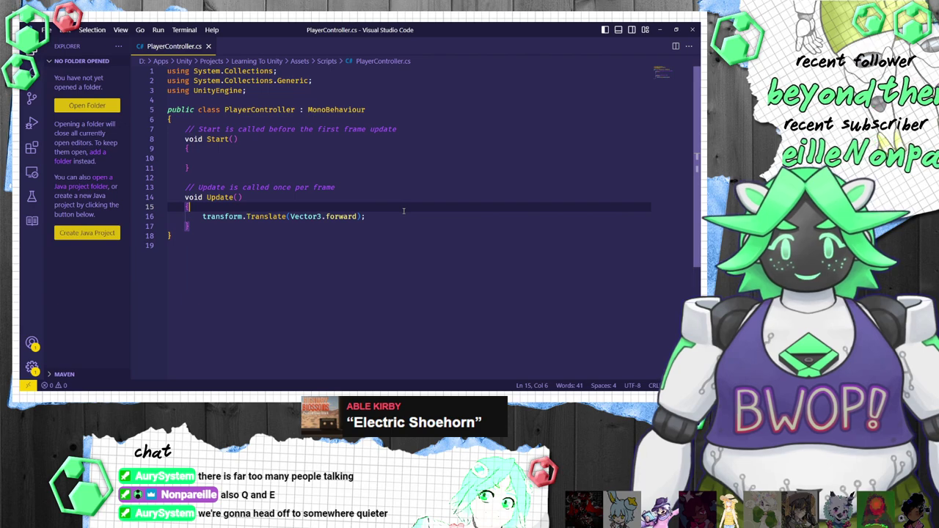
left_click(410, 217)
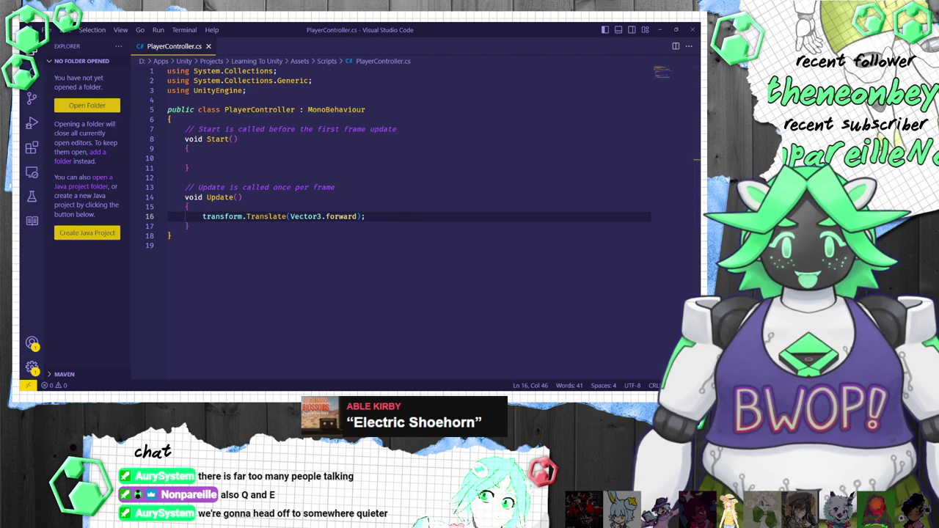
key("alt+Tab")
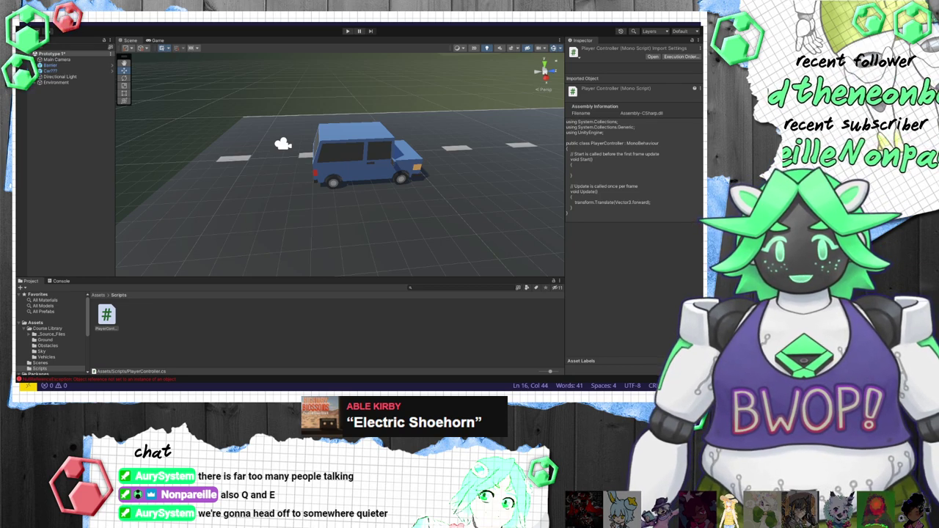
Step: Append * Time.deltaTime * 20 to the Vector3.forward argument and review it in VS Code
type("* Time.deltaTi")
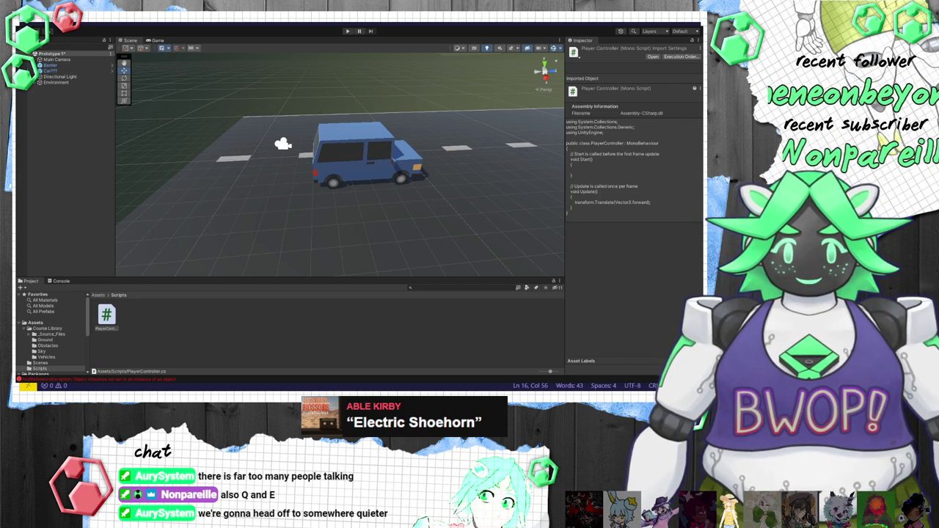
type("me * sp")
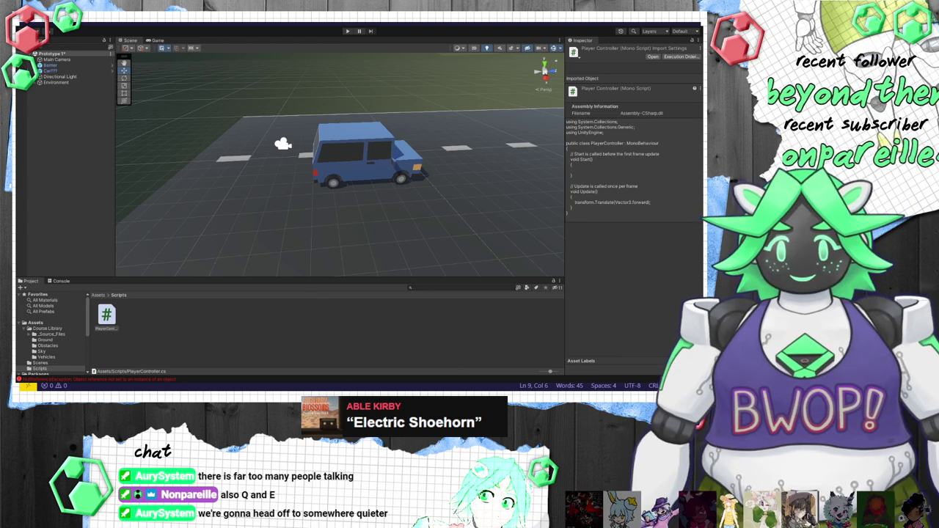
key("alt+Tab")
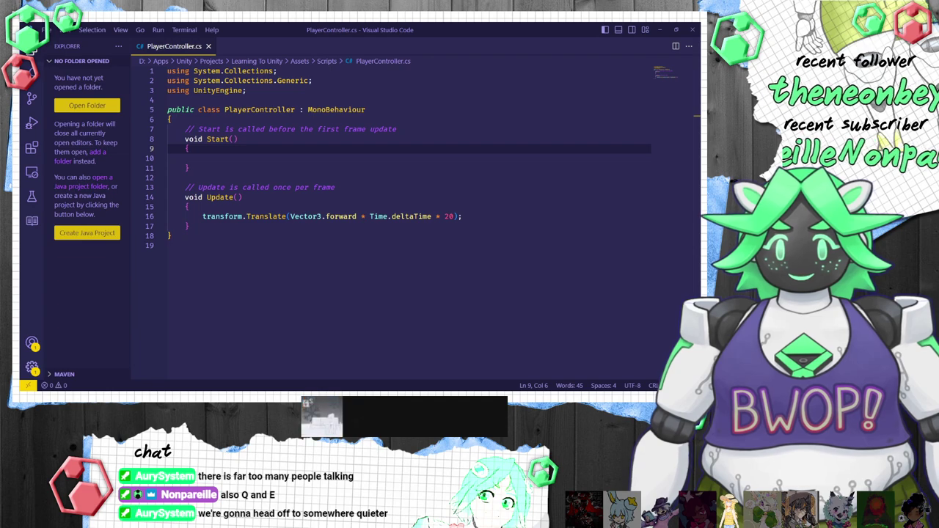
Step: Play-test the deltaTime-scaled car movement in Unity, then stop play mode
key("alt+Tab")
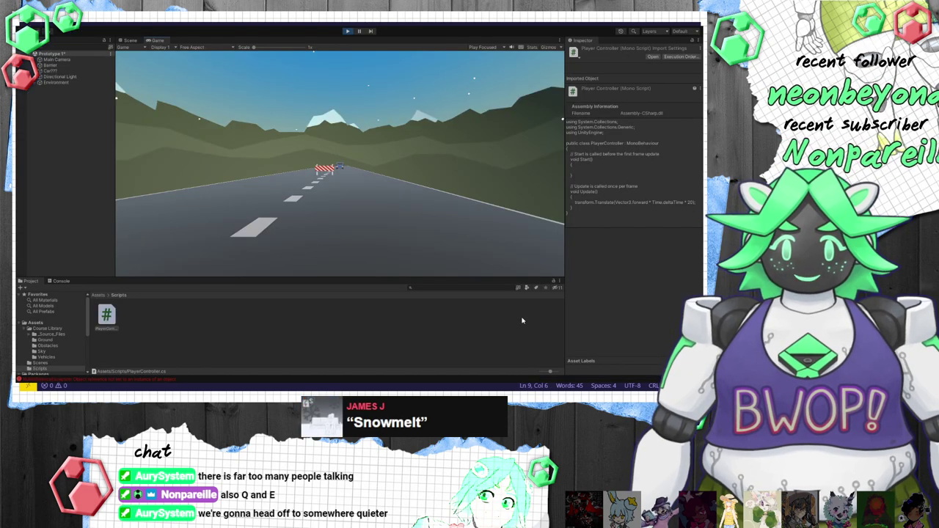
left_click(348, 32)
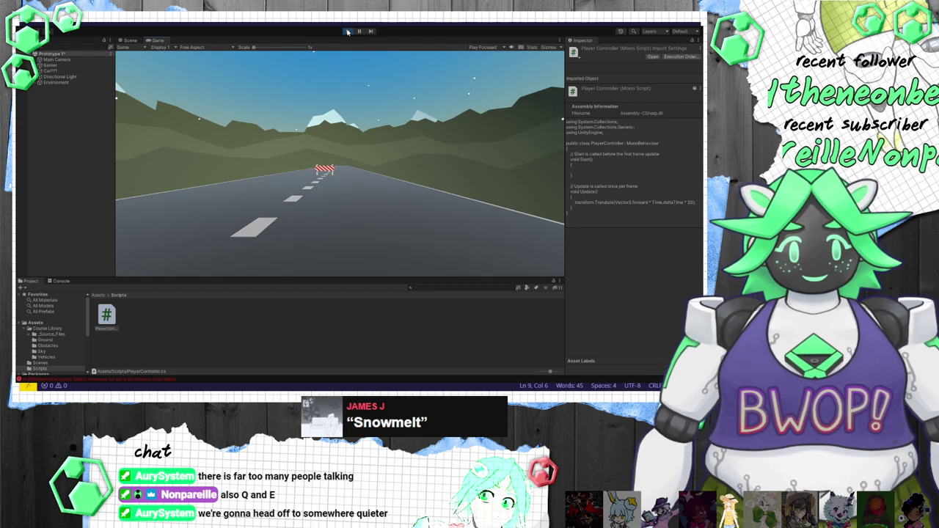
left_click(348, 32)
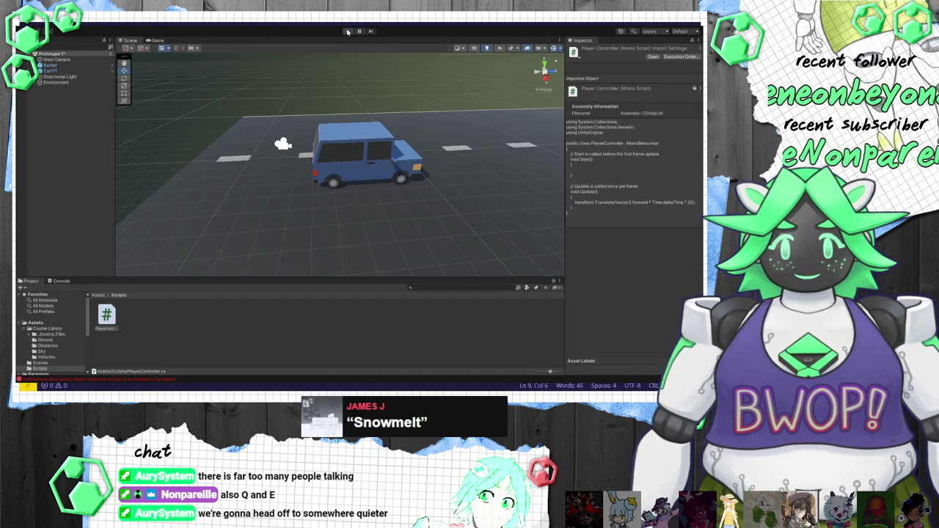
Step: Run, pause and stop play mode, then select the blue car to inspect its components
left_click(347, 32)
left_click(357, 30)
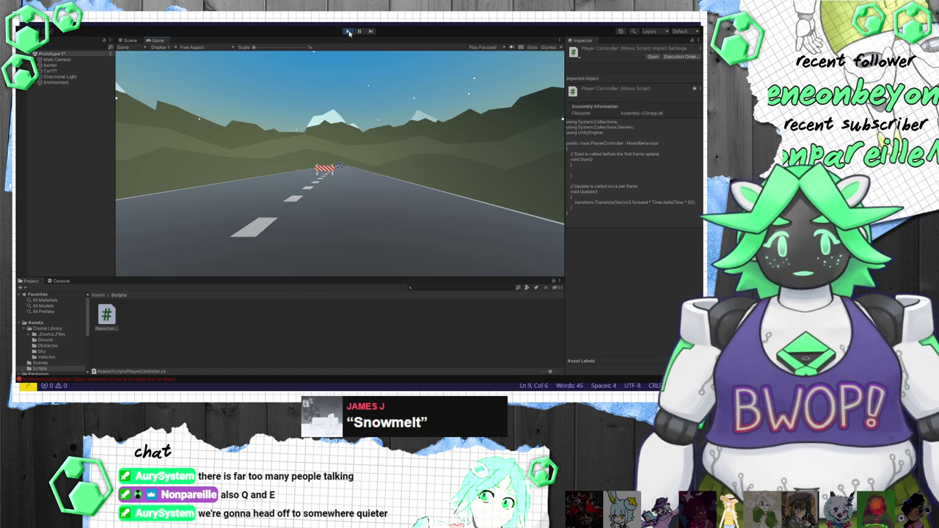
left_click(349, 31)
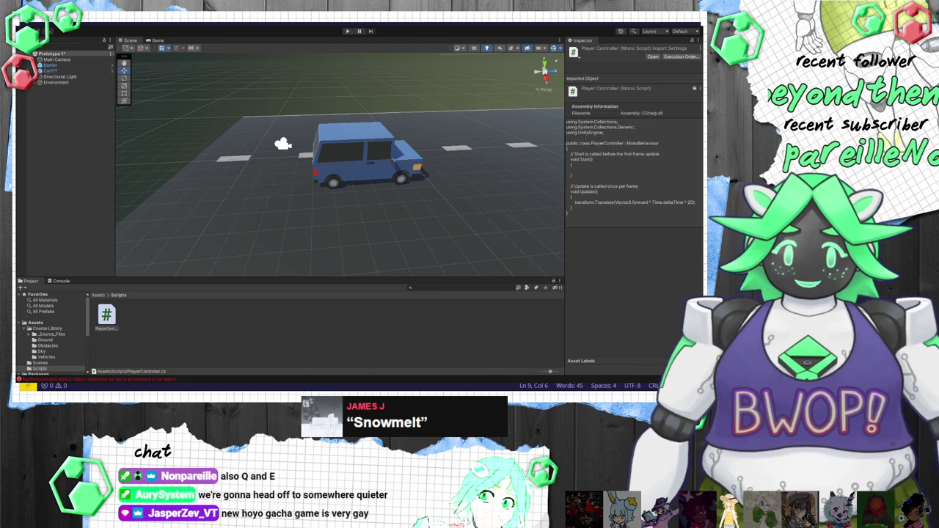
left_click(407, 143)
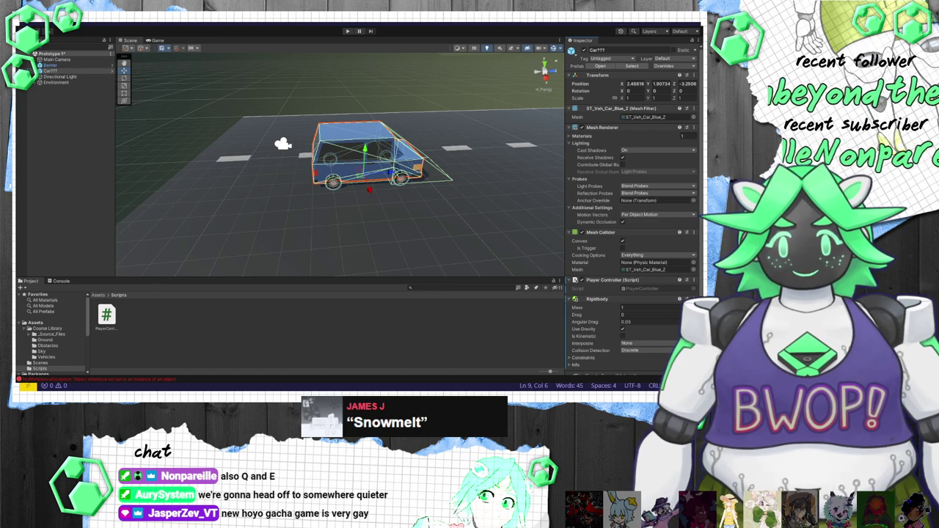
Step: Orbit the Scene view to look down the road toward the barrier
scroll(630, 220, "down", 2)
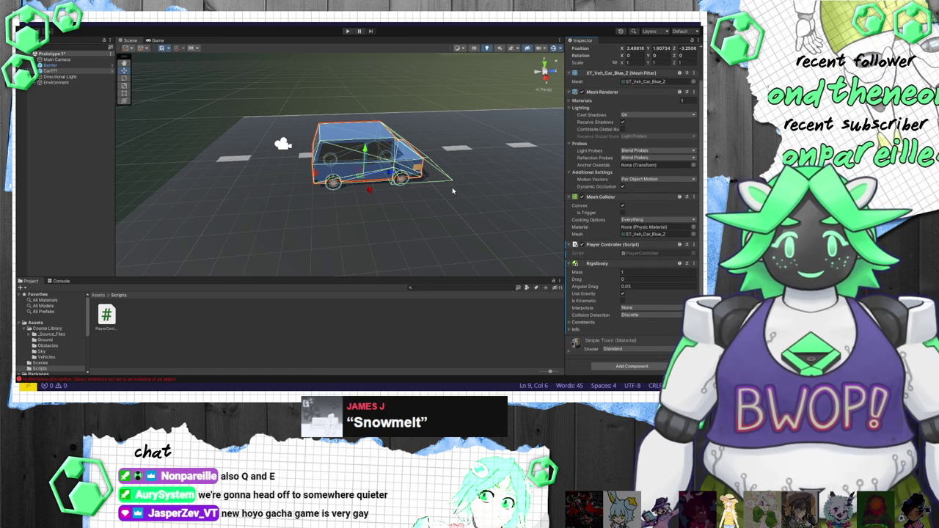
right_click_drag(456, 232, 398, 139)
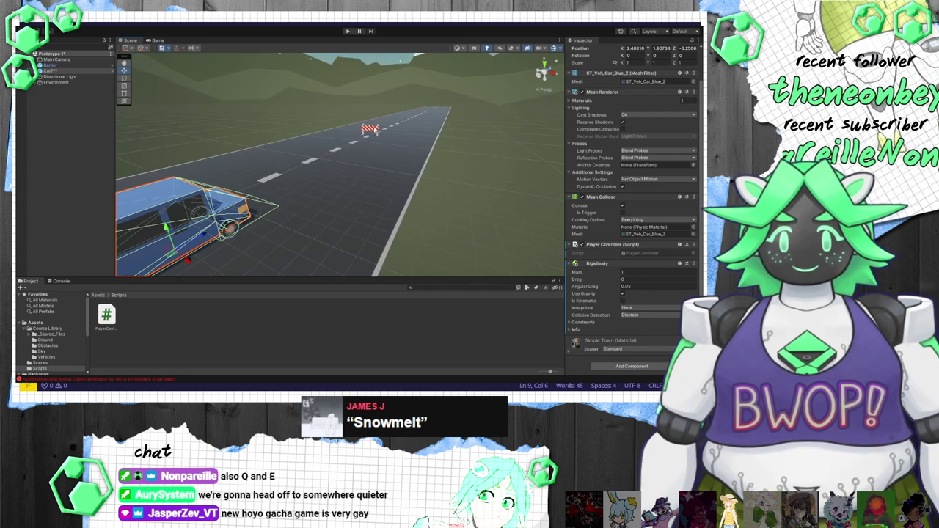
Step: Move the barrier to X 2.17, give it a Rigidbody, and run the scene in play mode
left_click(370, 130)
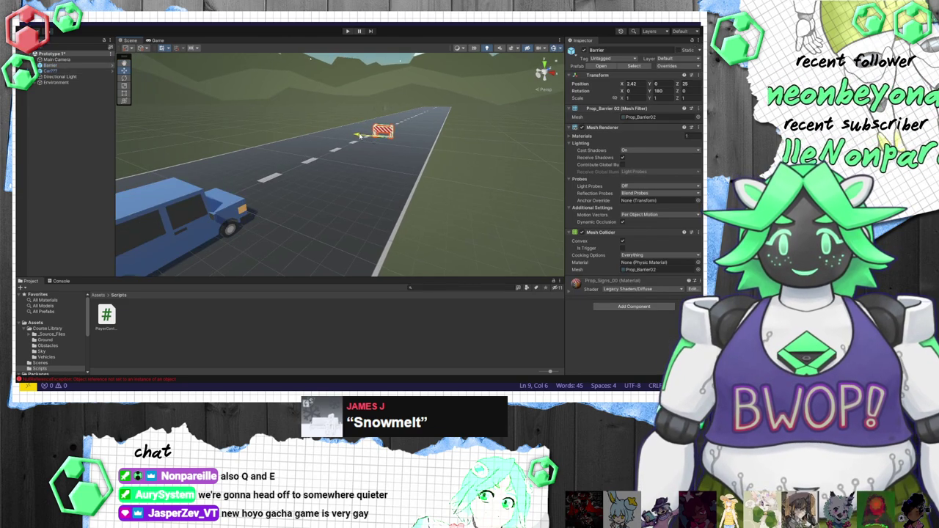
left_click_drag(359, 136, 357, 135)
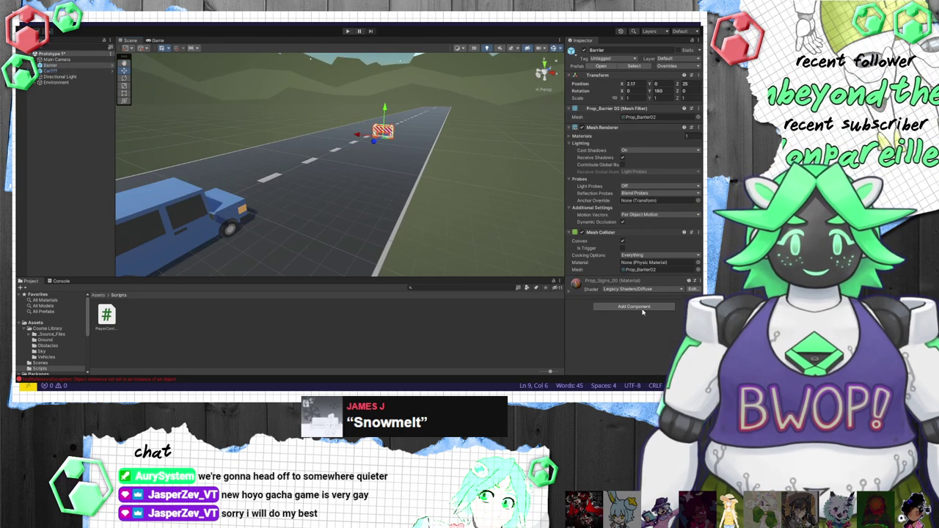
left_click(635, 349)
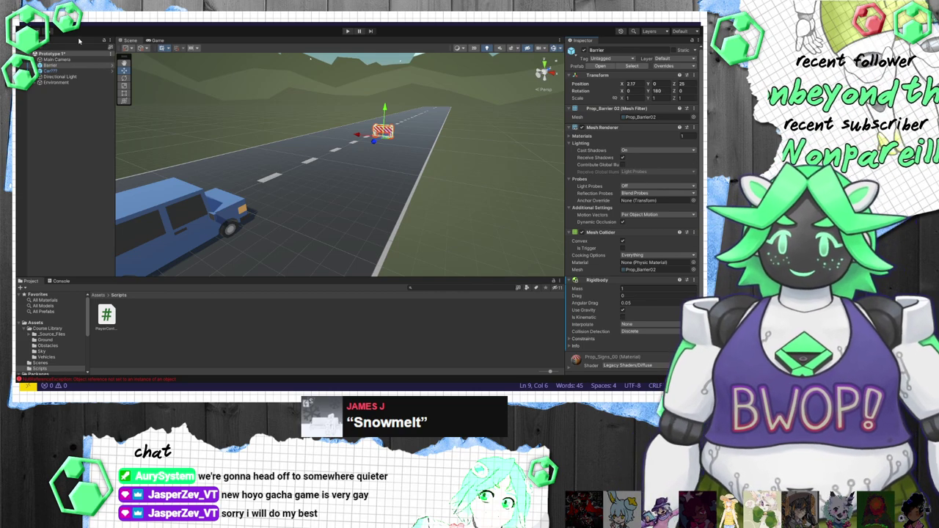
left_click(348, 31)
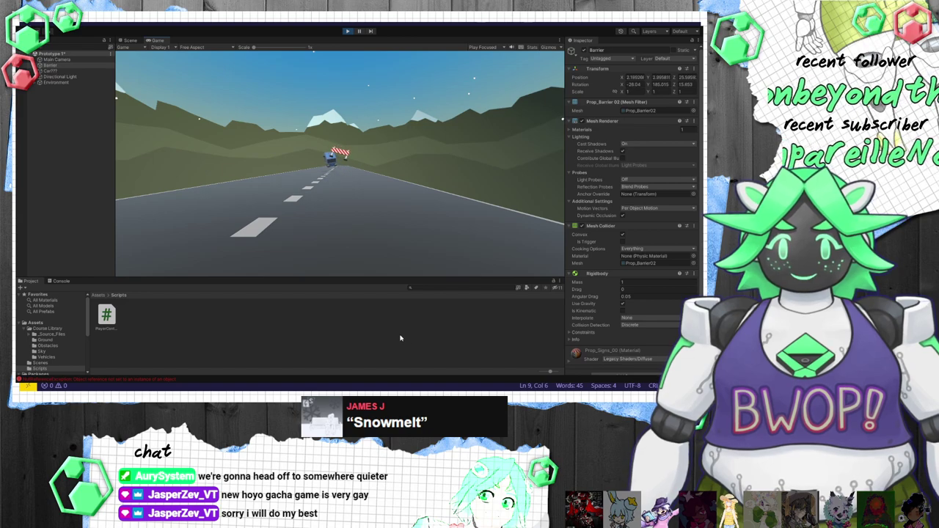
left_click(349, 32)
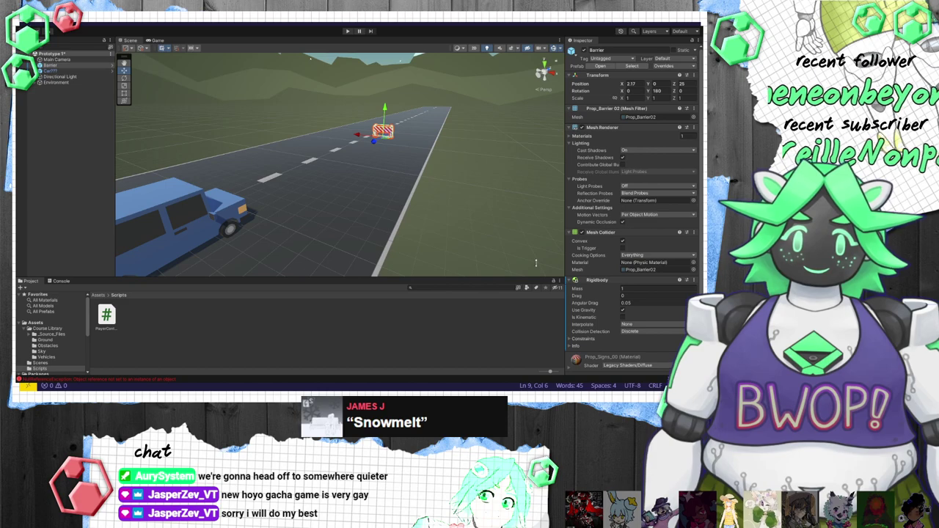
left_click(349, 32)
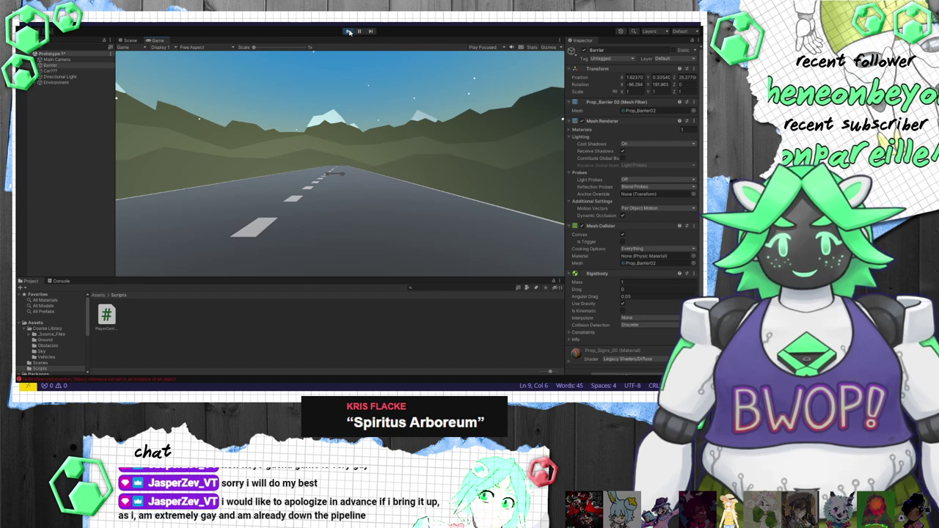
left_click(349, 32)
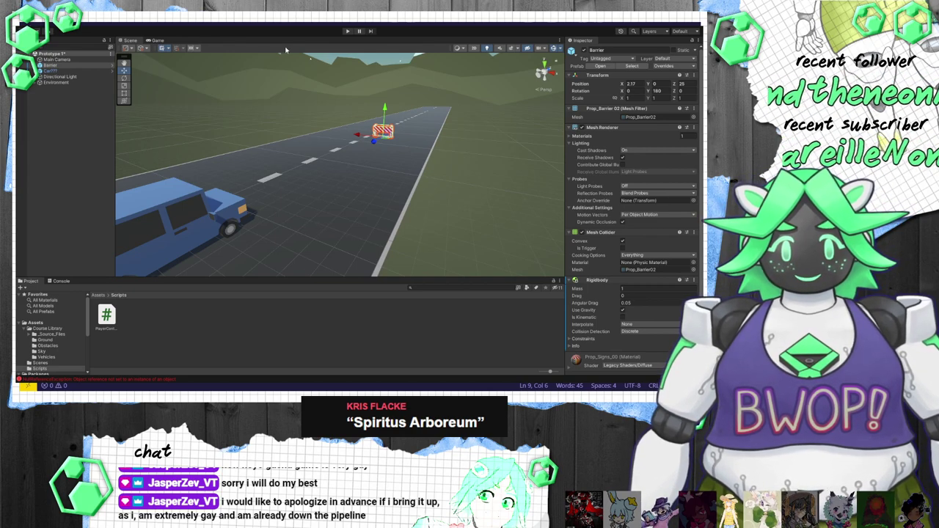
left_click(348, 31)
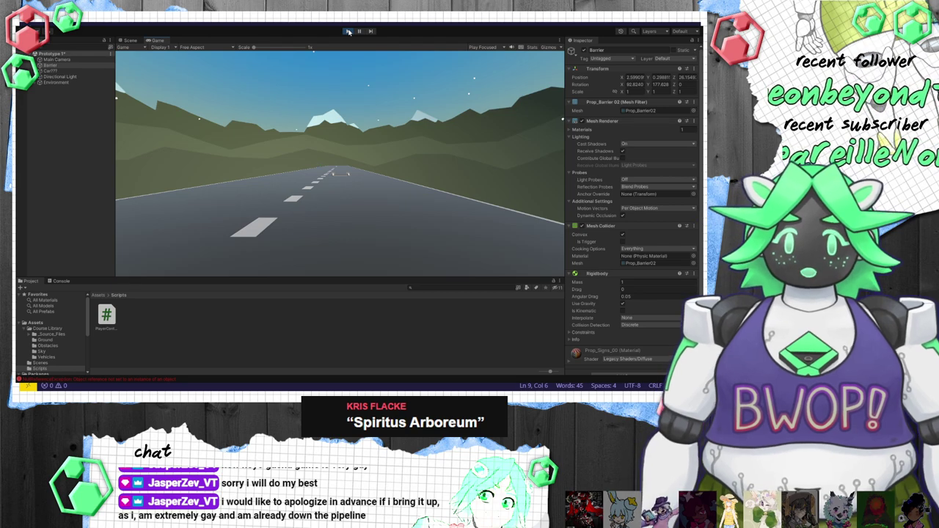
left_click(348, 31)
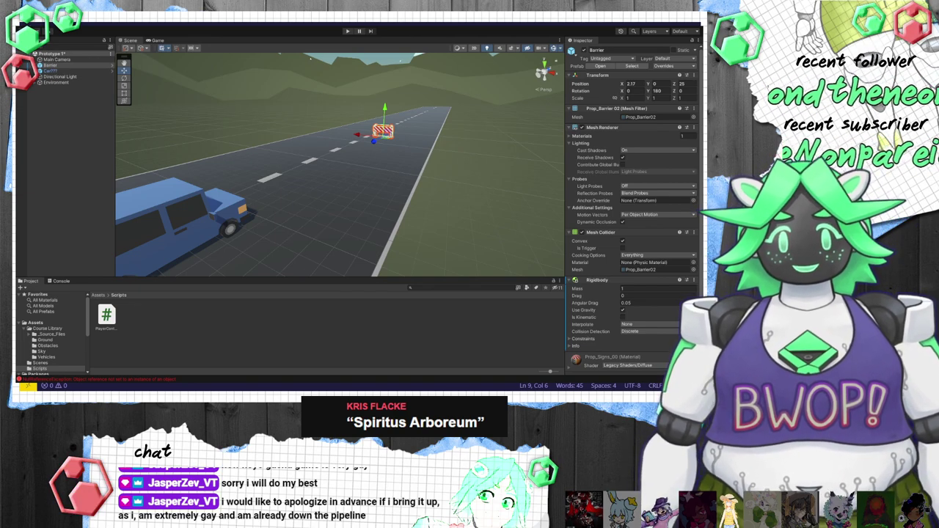
Step: Duplicate the barrier and place the copy on the road nearer the car
right_click_drag(425, 168, 393, 158)
scroll(433, 162, "down", 3)
scroll(434, 161, "up", 4)
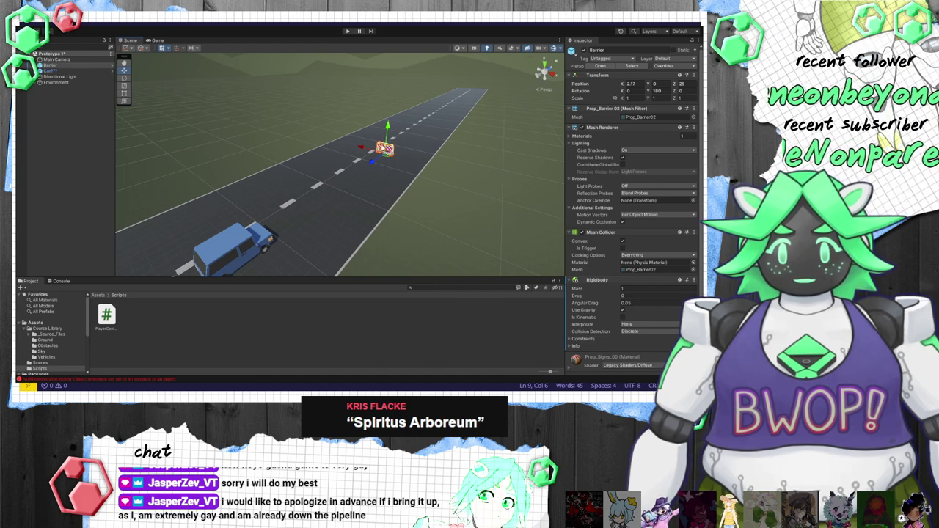
key("ctrl+d")
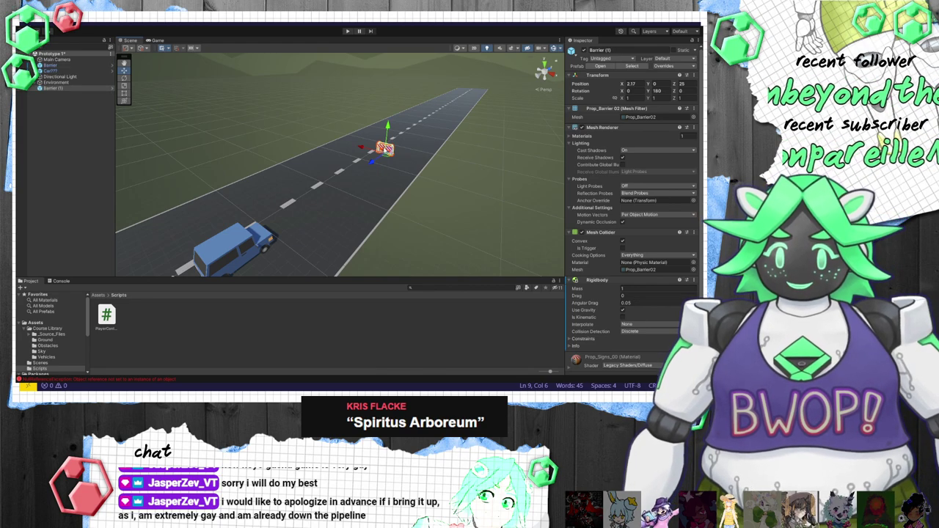
right_click(365, 170)
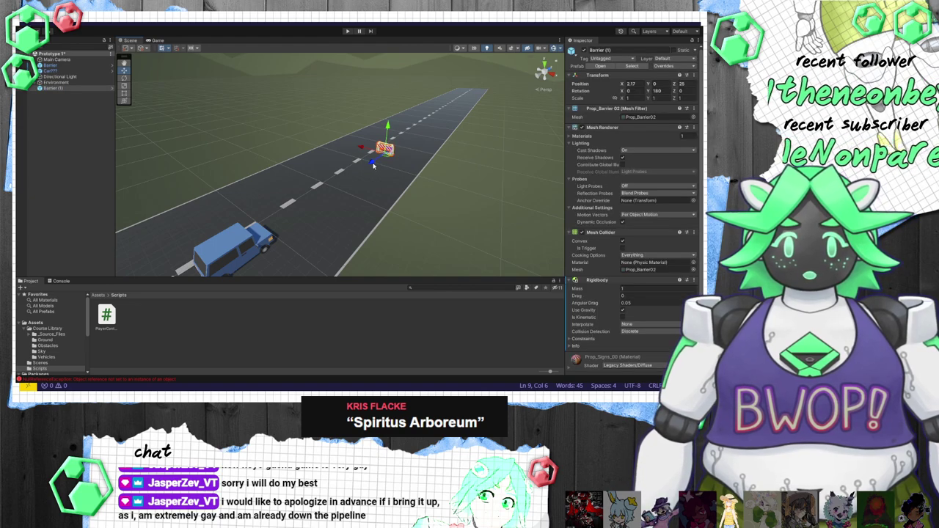
left_click_drag(375, 167, 349, 156)
Step: Shift the original barrier toward the road's right side and start a play test
left_click(366, 164)
left_click(381, 155)
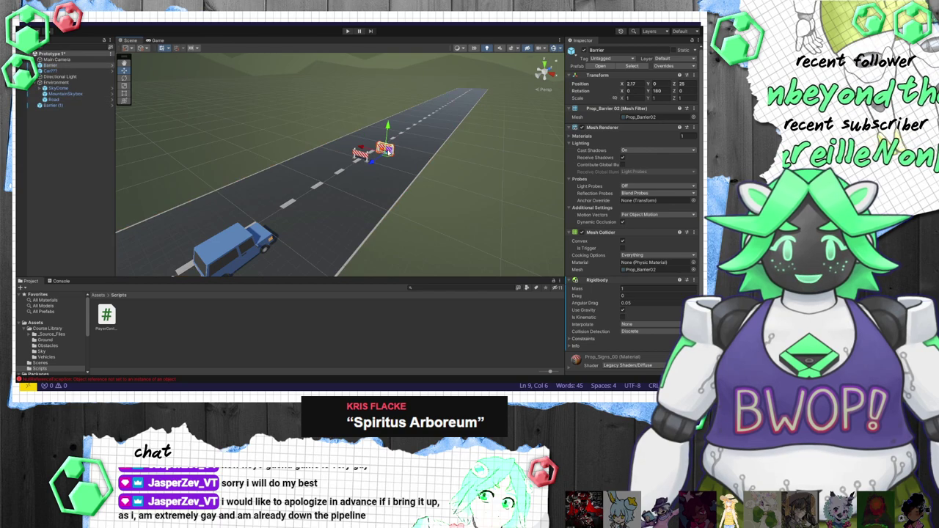
left_click_drag(380, 164, 387, 165)
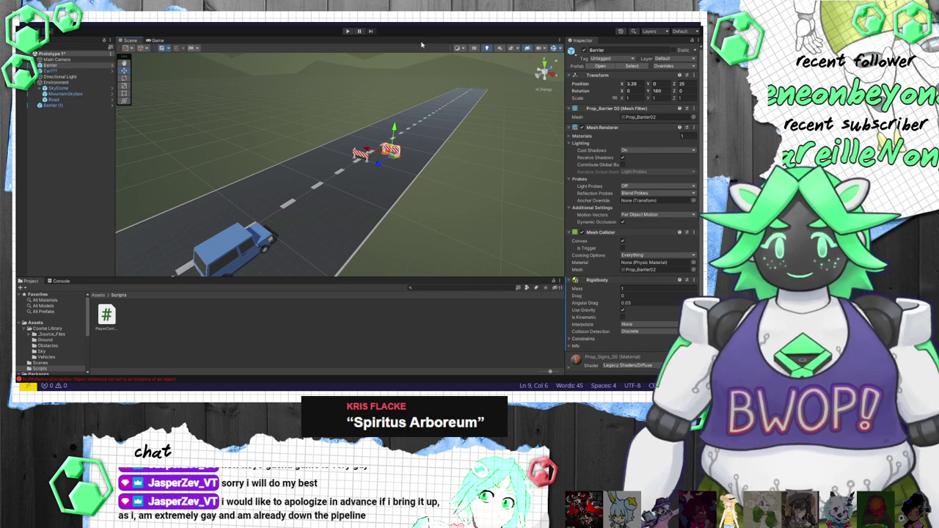
left_click(346, 32)
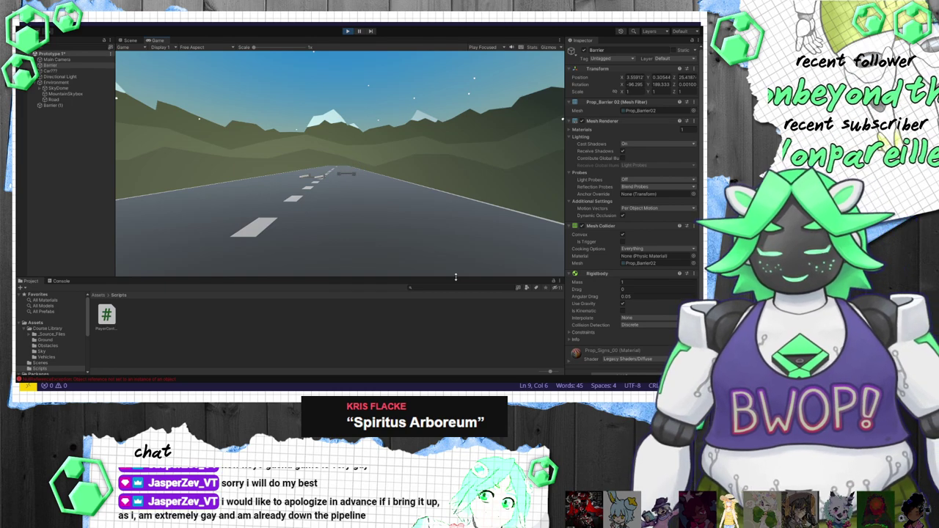
Step: Rerun the play test three times to watch the car reach both barriers, ending stopped
left_click(347, 32)
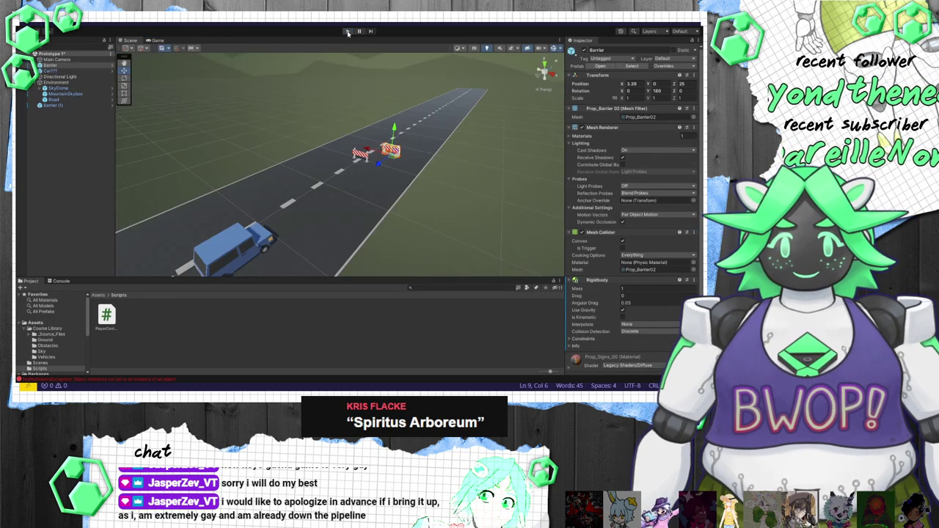
left_click(348, 32)
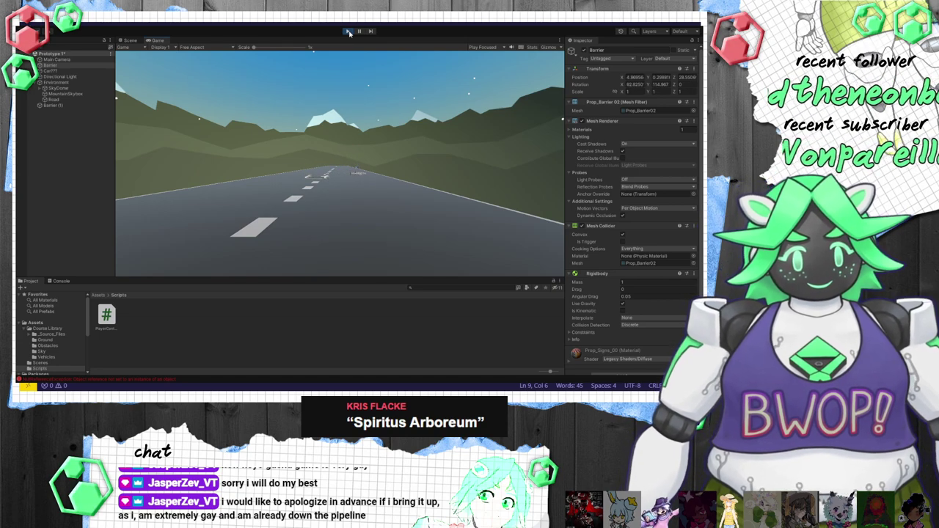
left_click(349, 32)
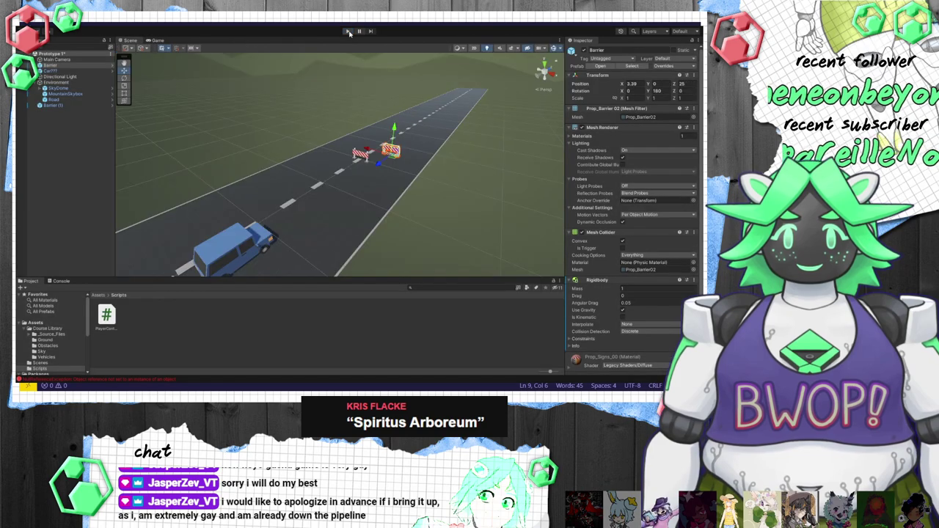
left_click(349, 32)
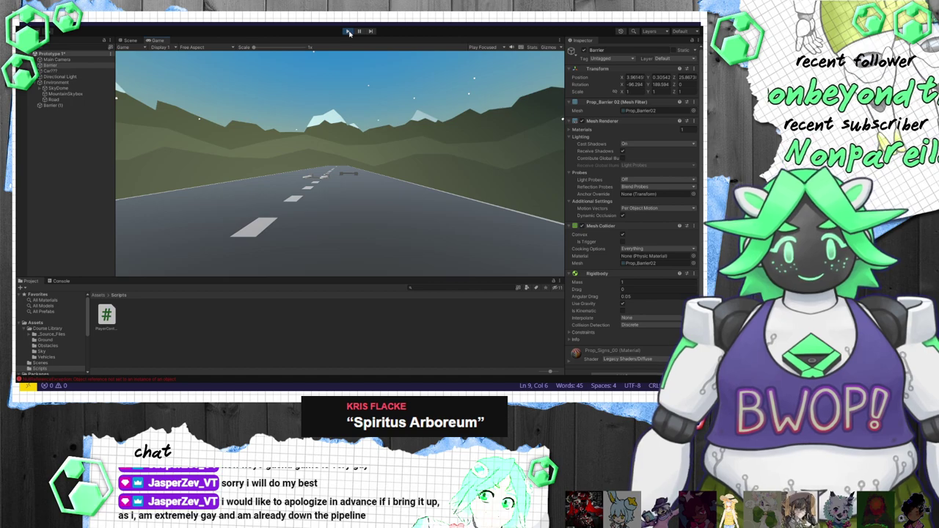
left_click(349, 33)
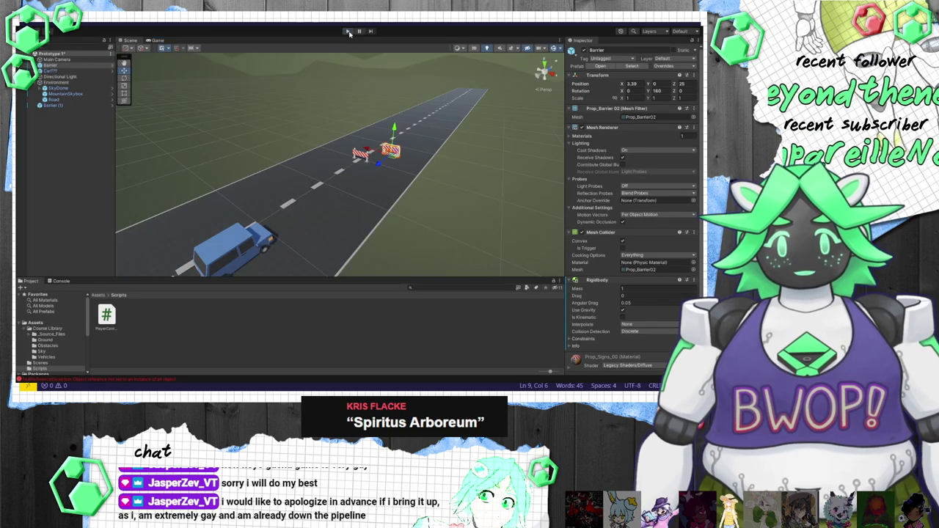
left_click(348, 31)
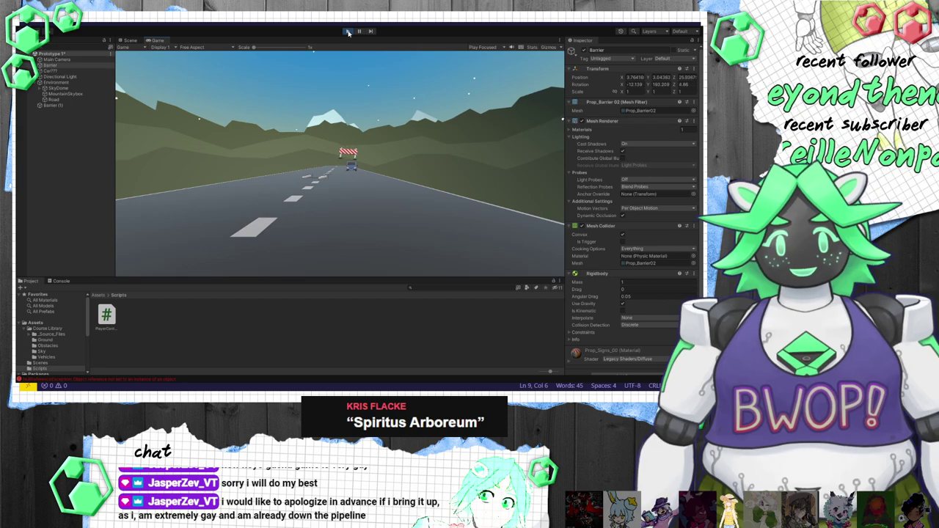
left_click(348, 31)
scroll(651, 314, "down", 1)
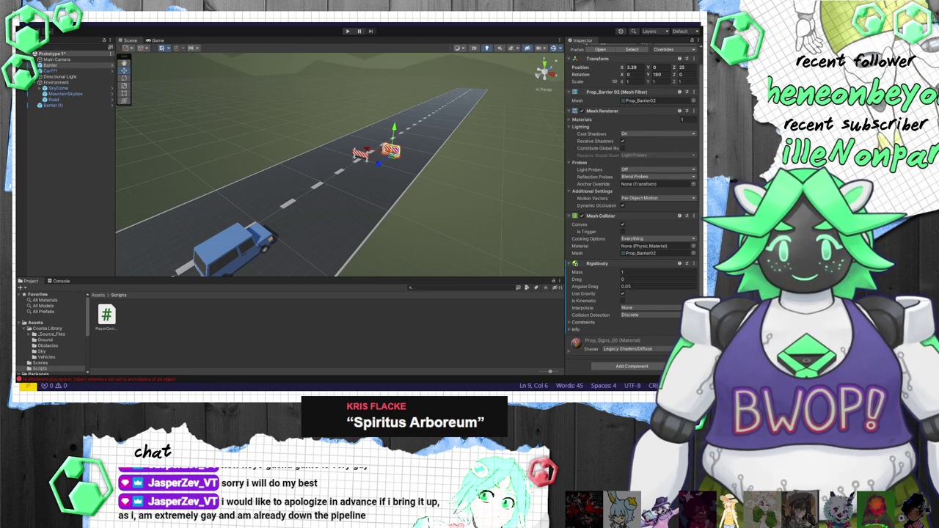
Step: Declare 'public float speed = 20;' at the top of the PlayerController class
key("alt+Tab")
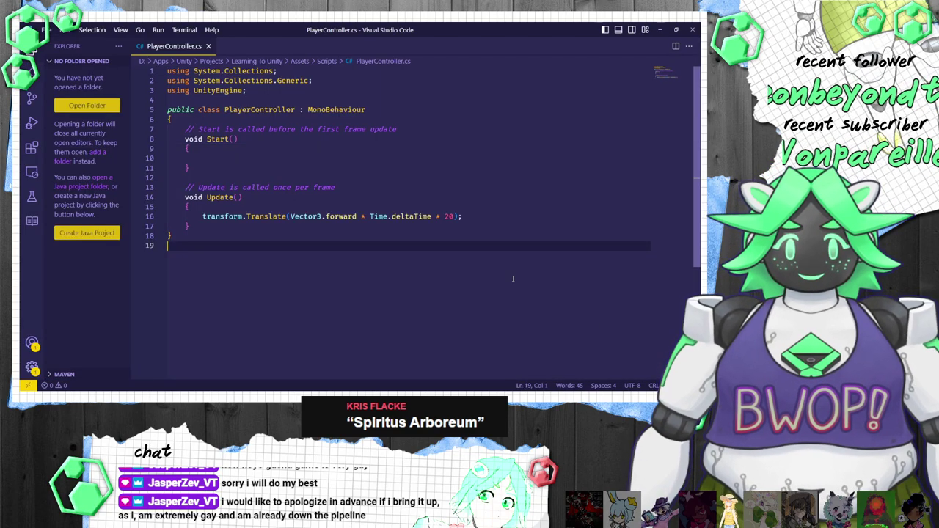
key("ctrl+End")
left_click(400, 119)
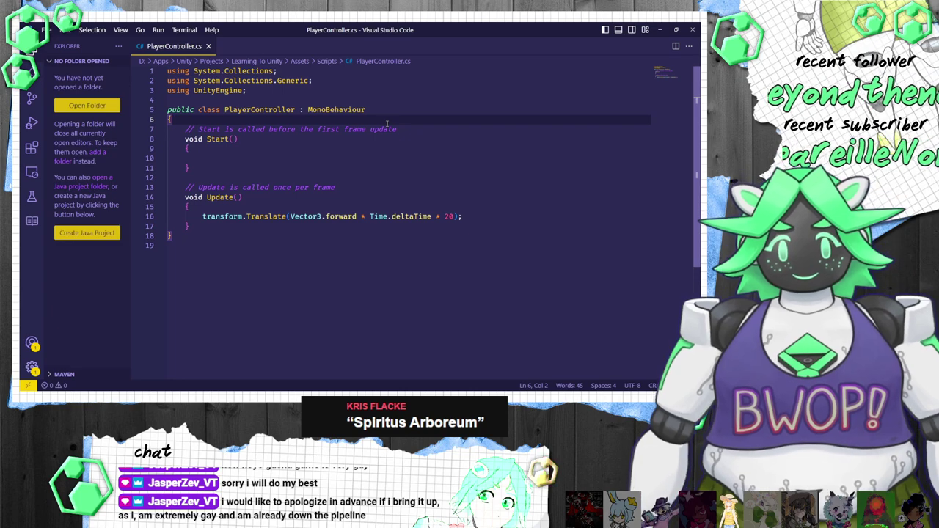
key("Return")
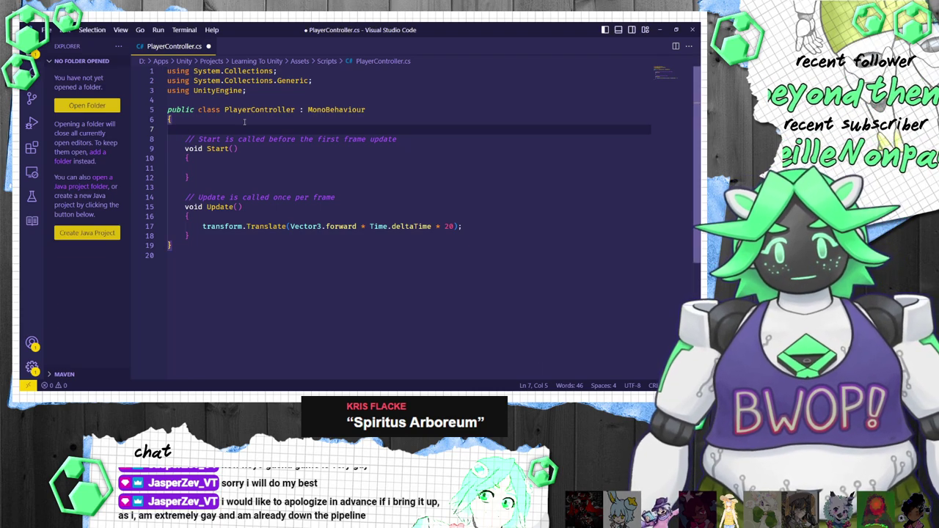
type("public float ")
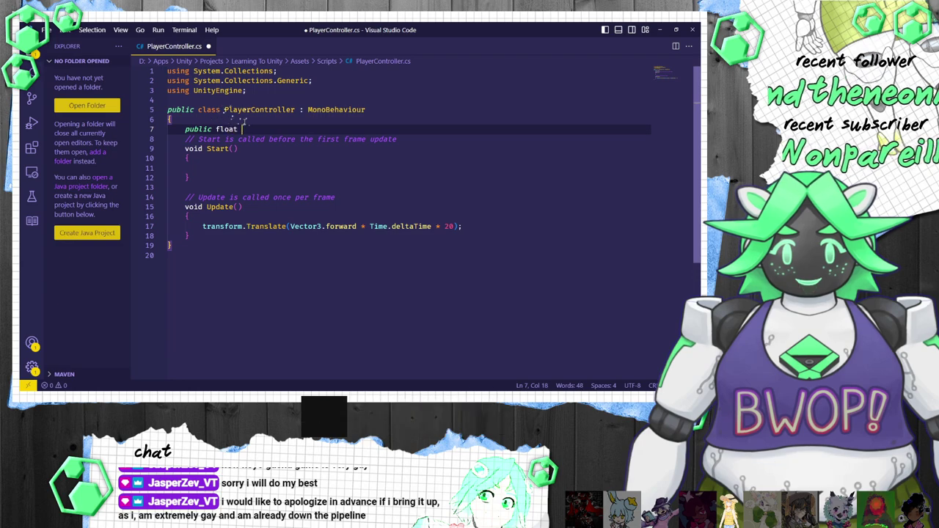
type("speed = 20;")
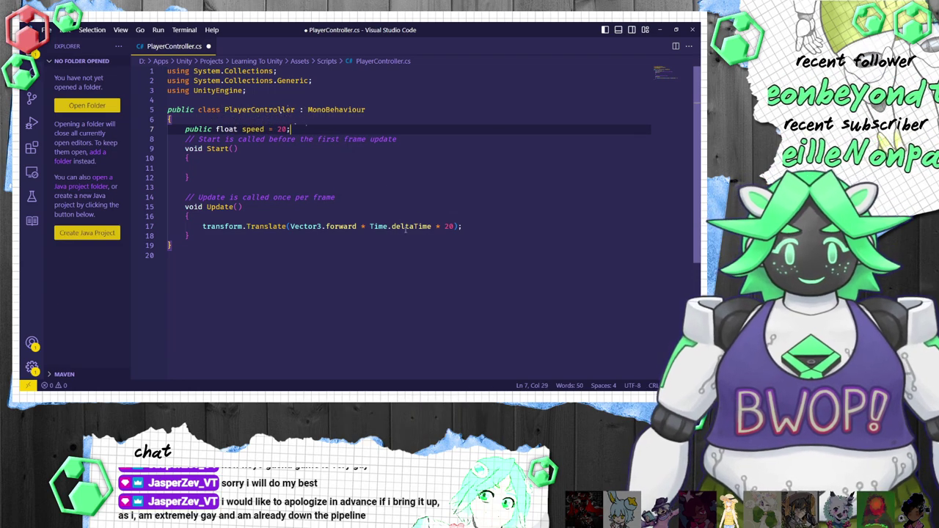
key("Return")
Step: Replace the hard-coded 20 in Update's Translate call with speed and tidy the blank lines
double_click(448, 235)
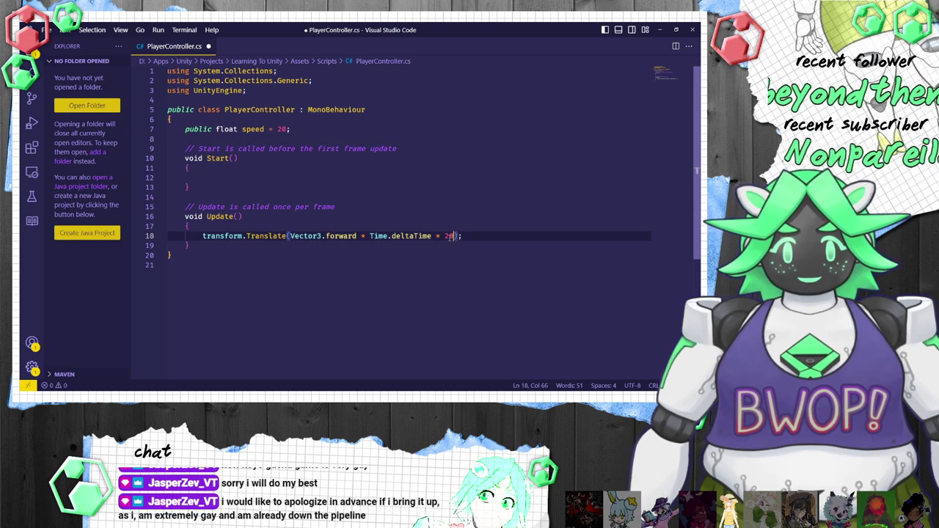
type("speed")
left_click(433, 206)
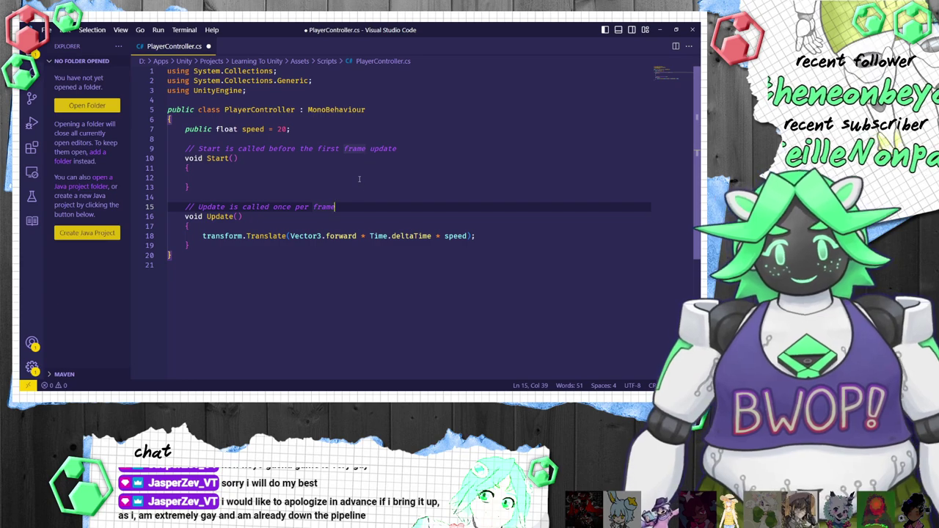
key("Up")
left_click(335, 134)
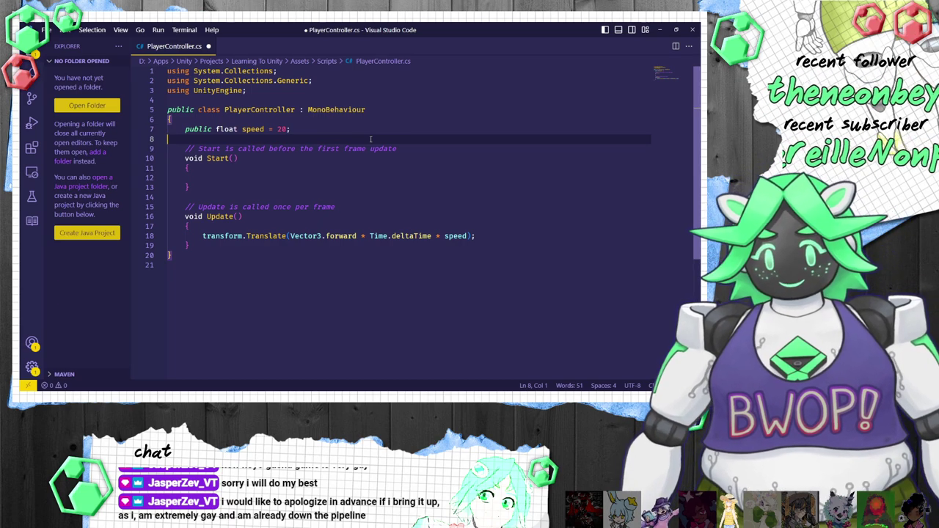
key("ctrl+s")
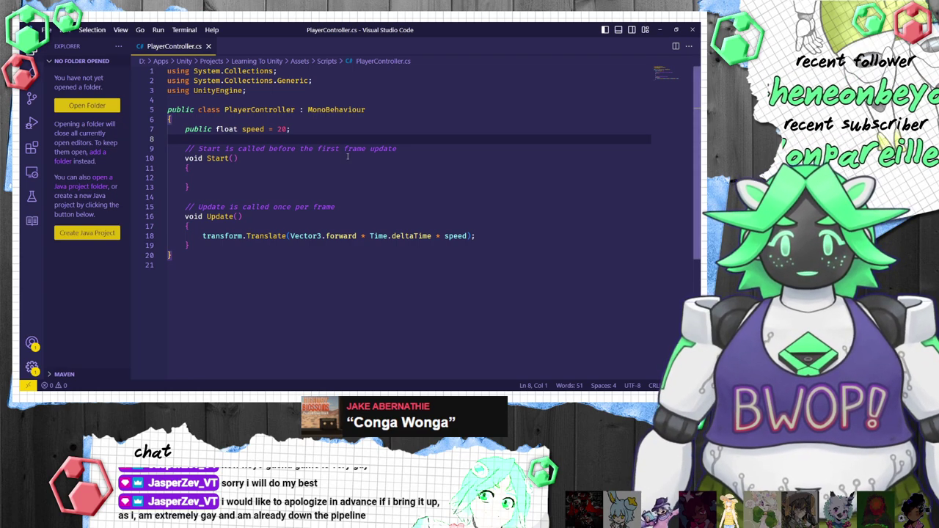
Step: Review the speed field, class declaration and Update body of PlayerController.cs, then return to Unity
left_click(341, 130)
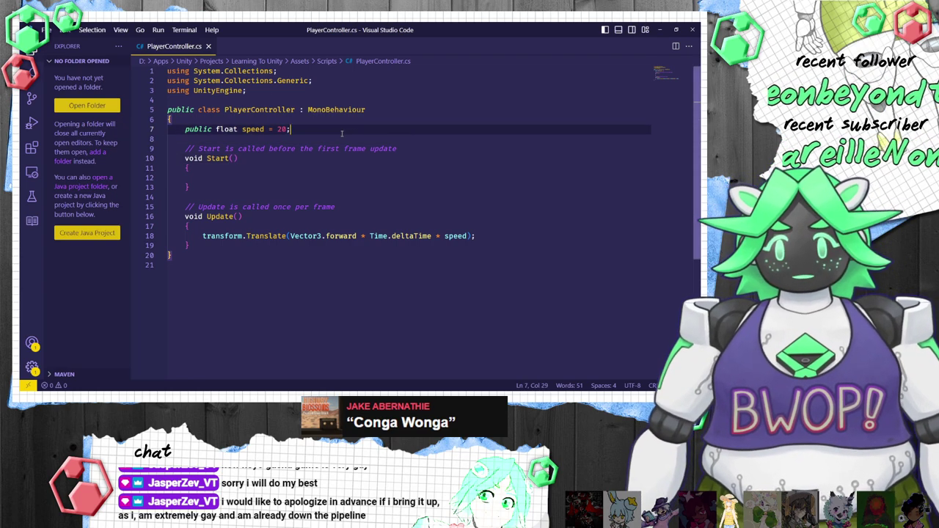
key("Down")
key("Down")
key("Down")
key("Down")
key("Down")
key("Down")
key("Down")
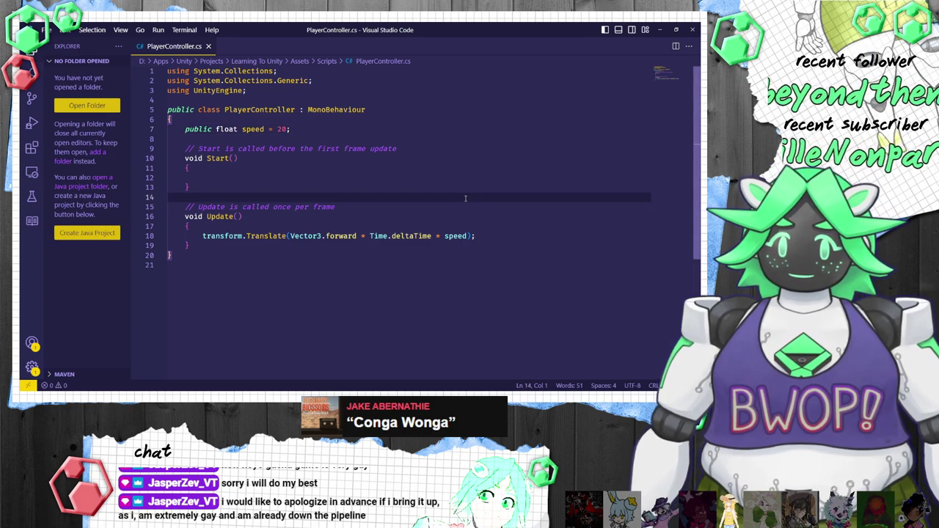
left_click(271, 121)
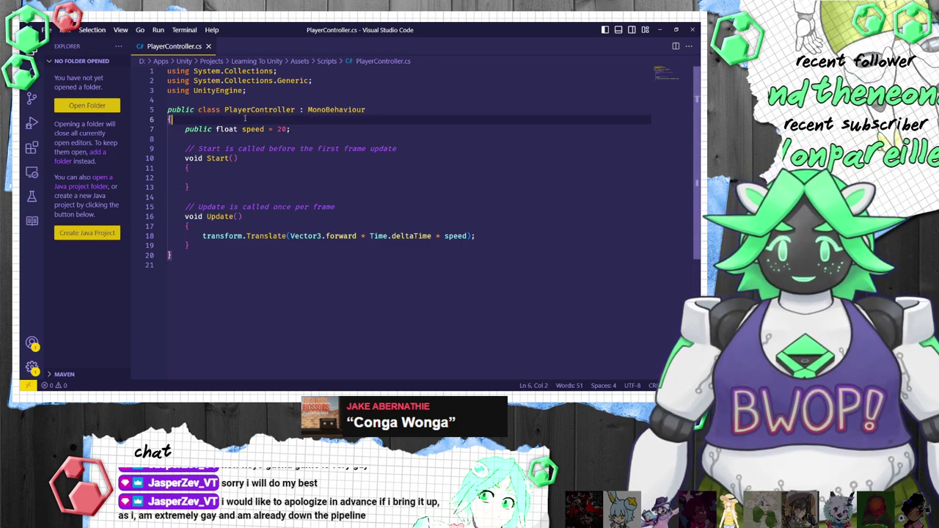
key("Down")
key("Down")
left_click(283, 228)
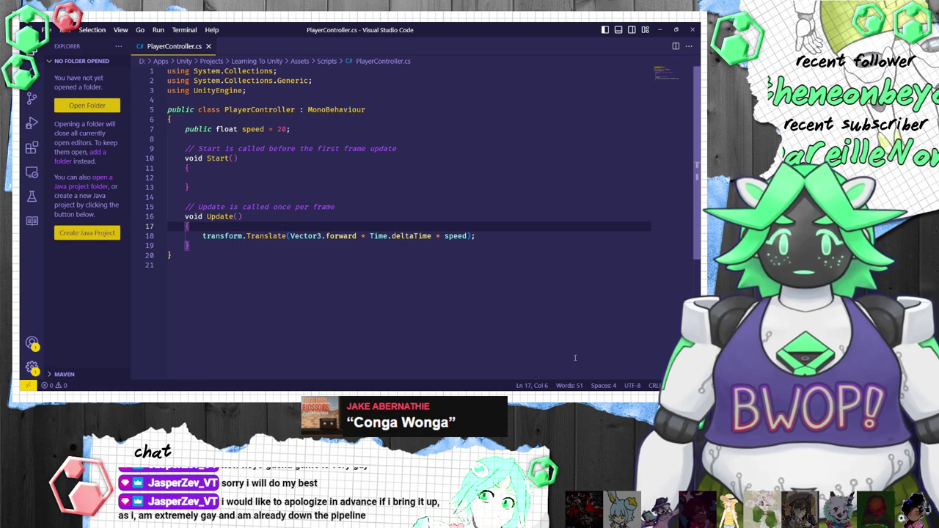
left_click(275, 265)
left_click(427, 216)
left_click(513, 109)
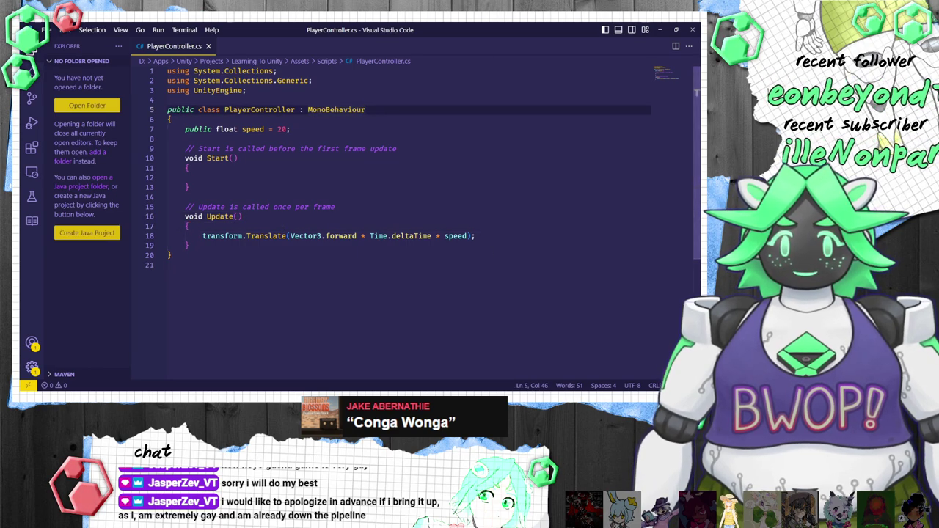
left_click(498, 236)
left_click(429, 335)
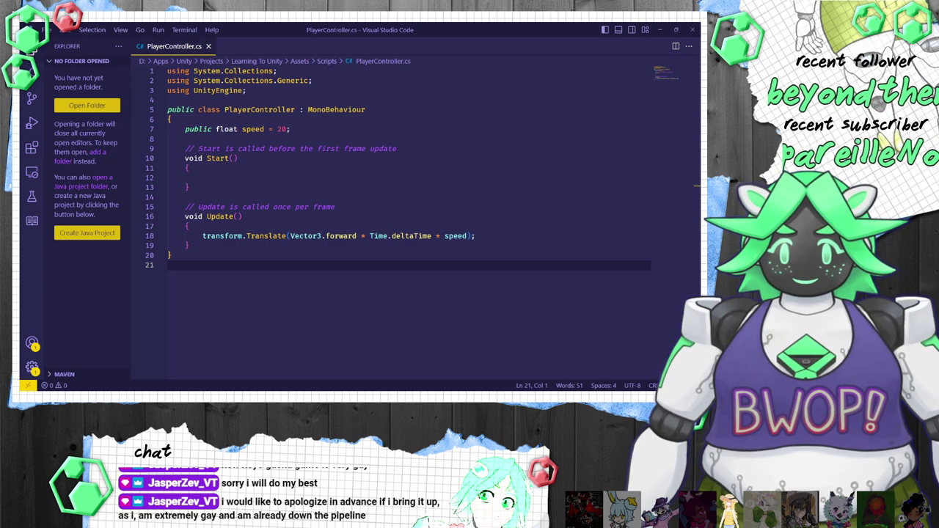
key("alt+Tab")
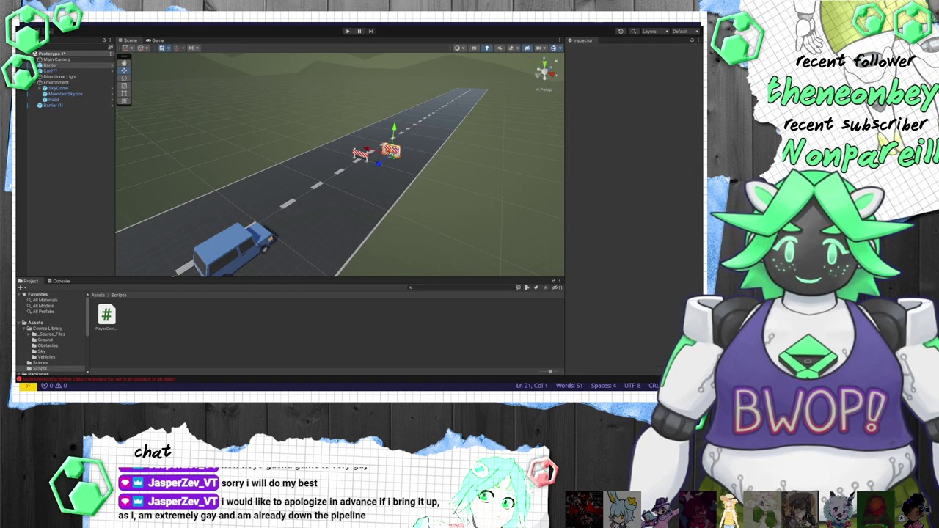
Step: Select the blue car and find the Speed value of 20 on its Player Controller script
left_click(253, 271)
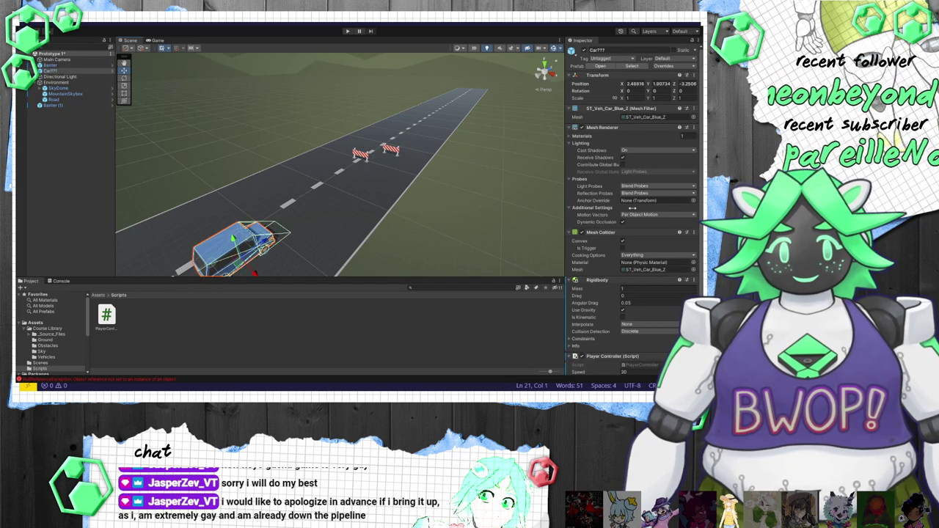
scroll(632, 209, "down", 3)
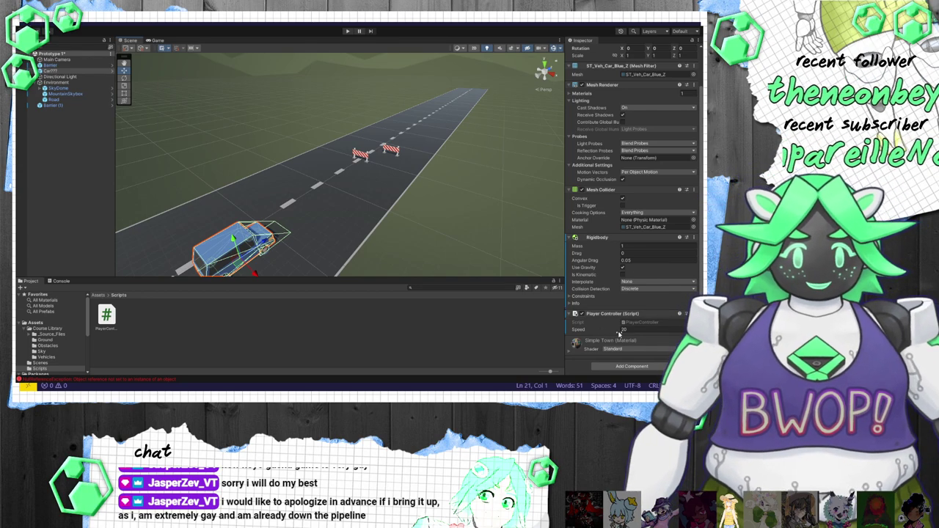
left_click(631, 330)
left_click(626, 330)
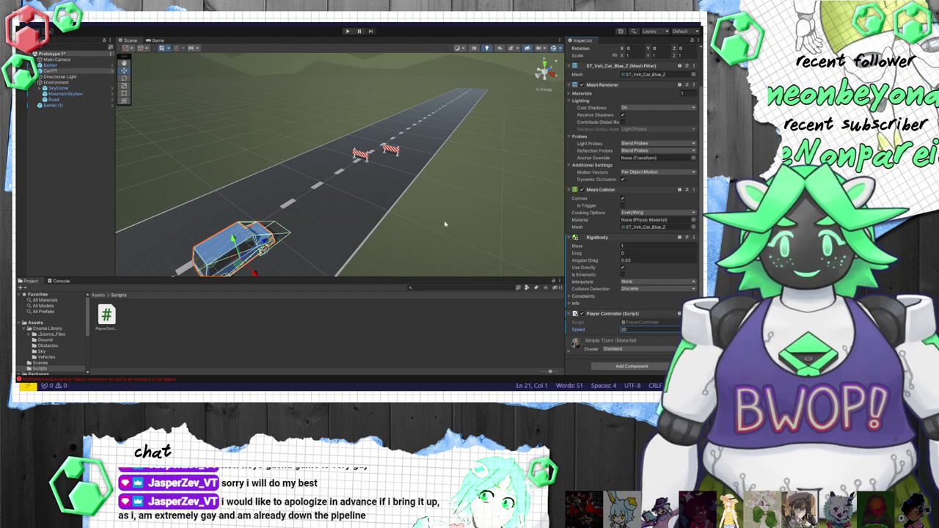
left_click_drag(439, 208, 400, 175, "alt")
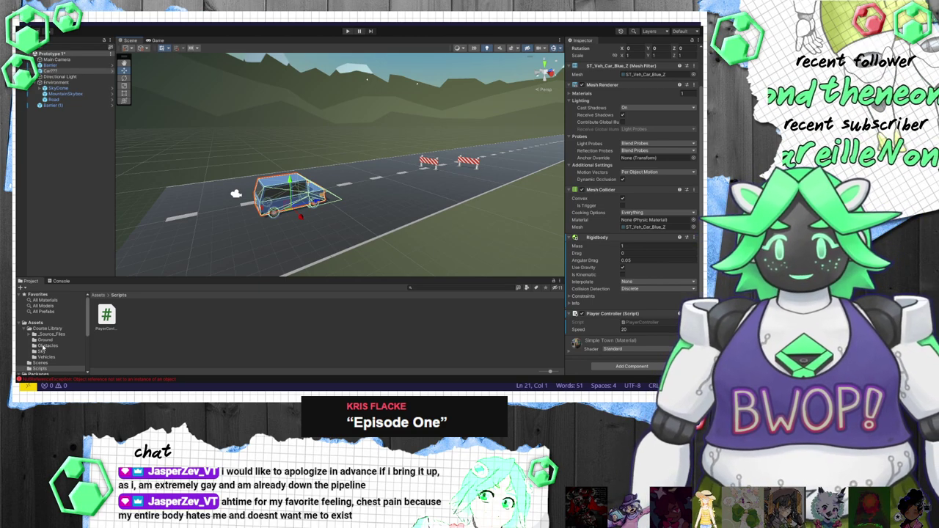
Step: Create a C# script named FollowPlayer in the Scripts folder, then select Main Camera
left_click(159, 332)
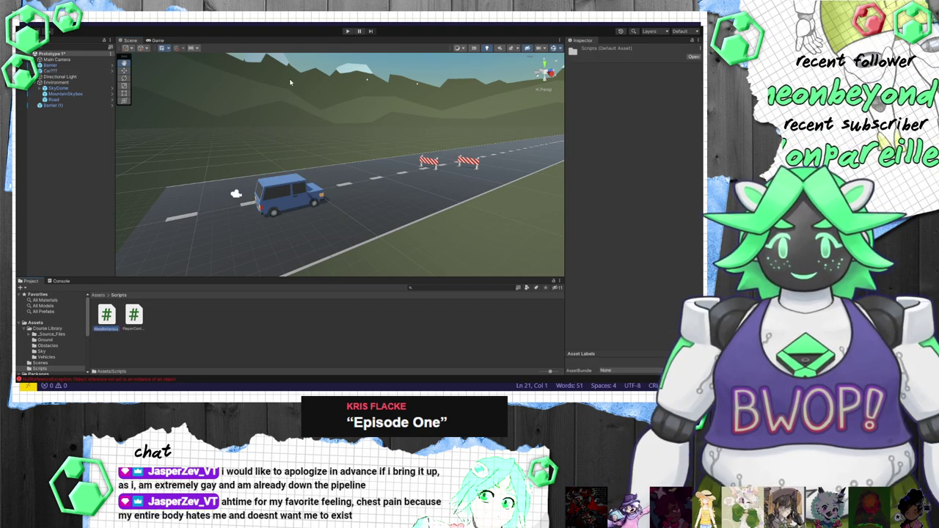
type("FollowPlayer")
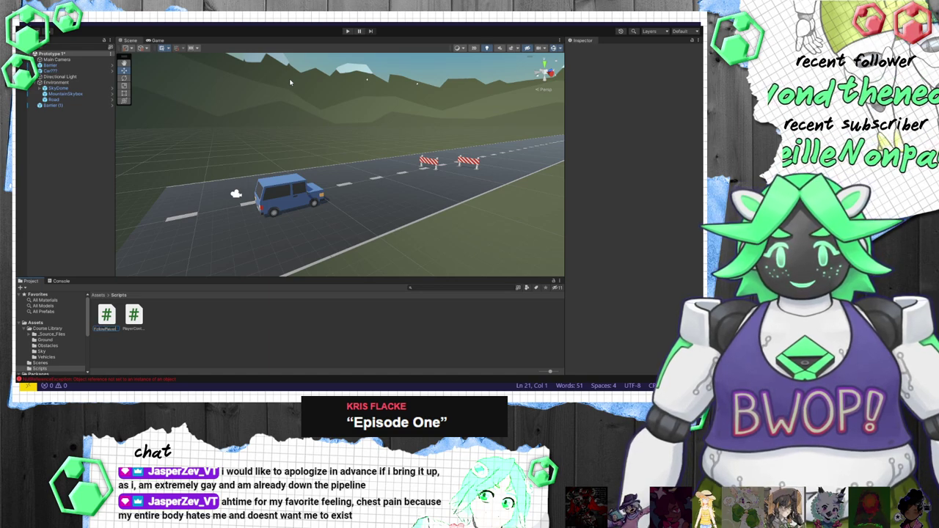
key("Return")
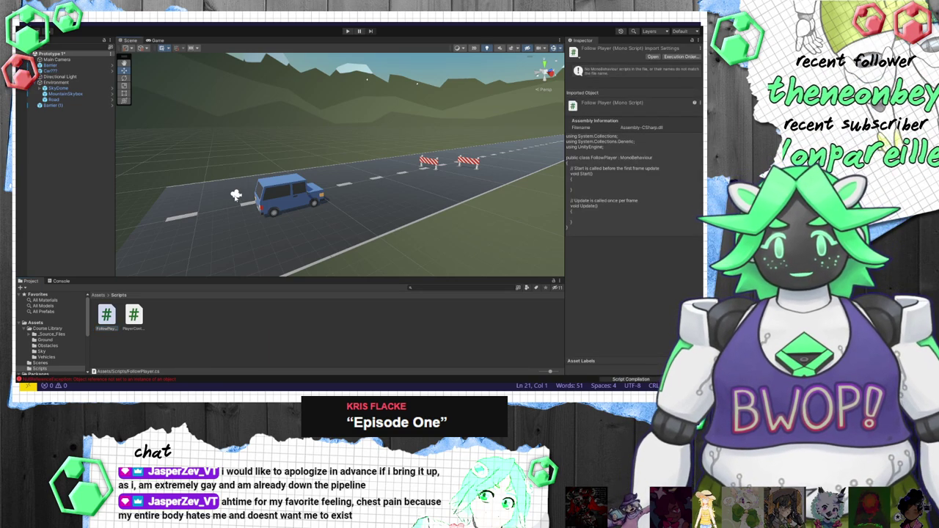
left_click(235, 195)
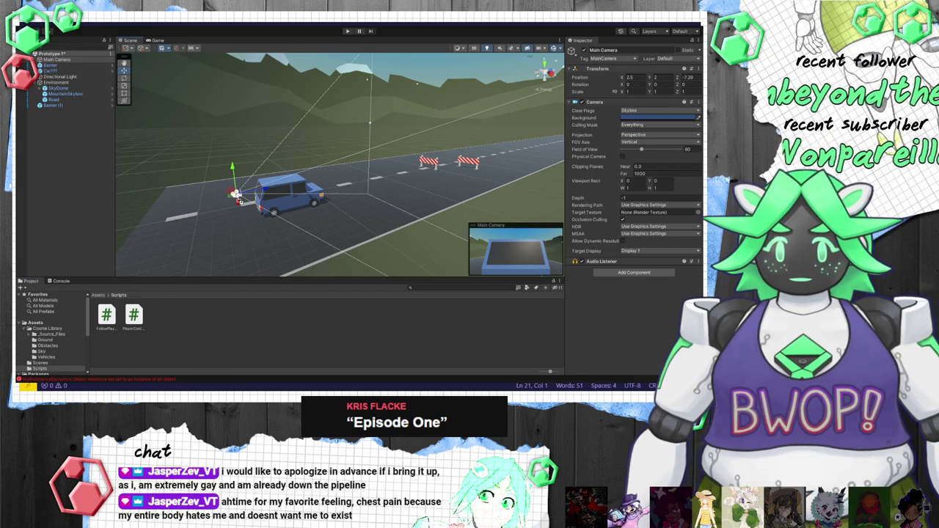
Step: Attach FollowPlayer to the Main Camera and open the script in VS Code
left_click_drag(236, 199, 66, 62)
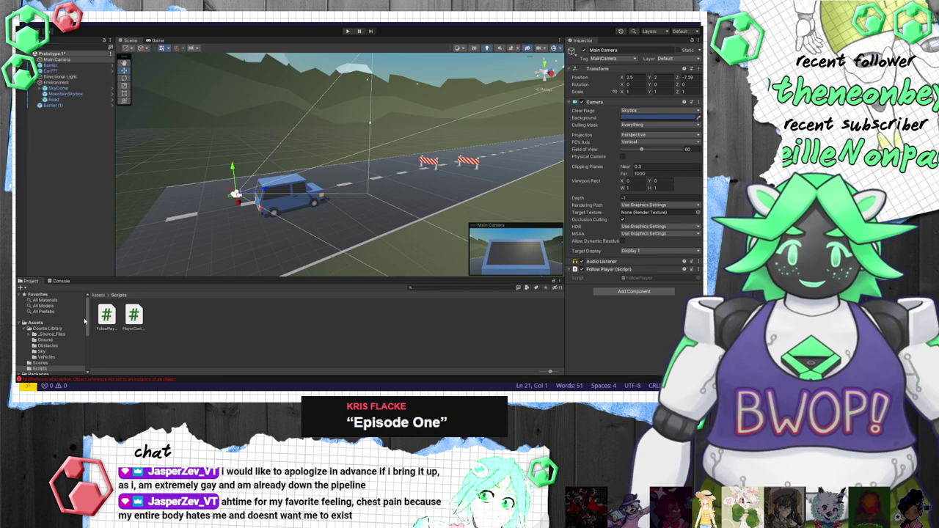
left_click(106, 315)
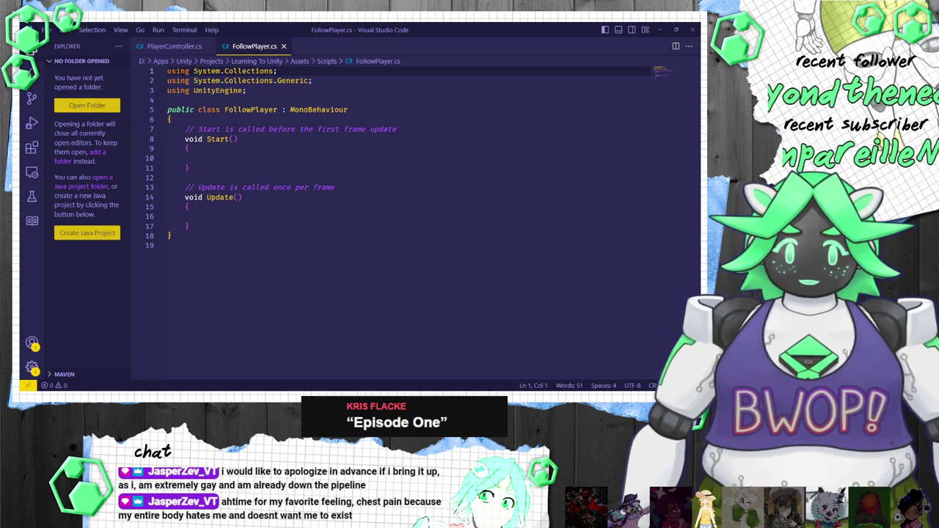
Step: Add 'transform.position = player.transform.position;' to Update, save, and hide the Explorer sidebar
left_click(217, 216)
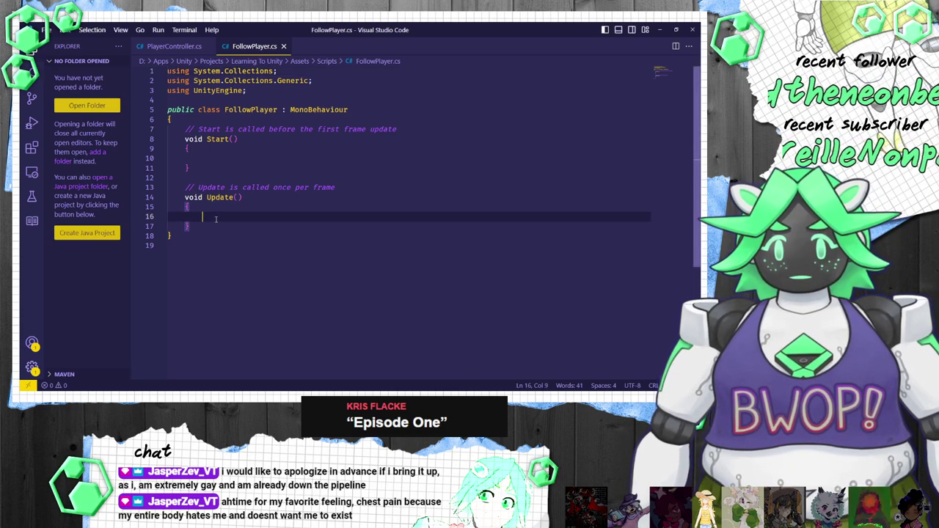
type("transform.posi")
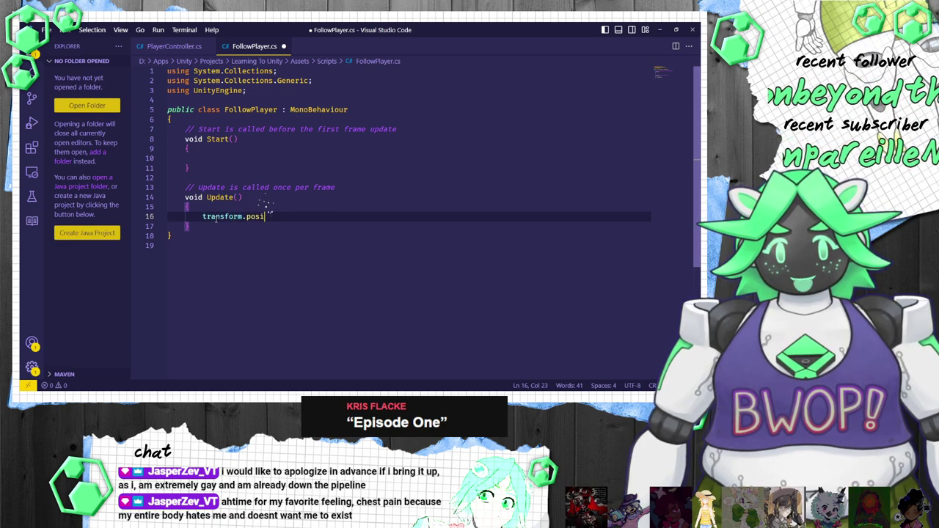
type("tion = player")
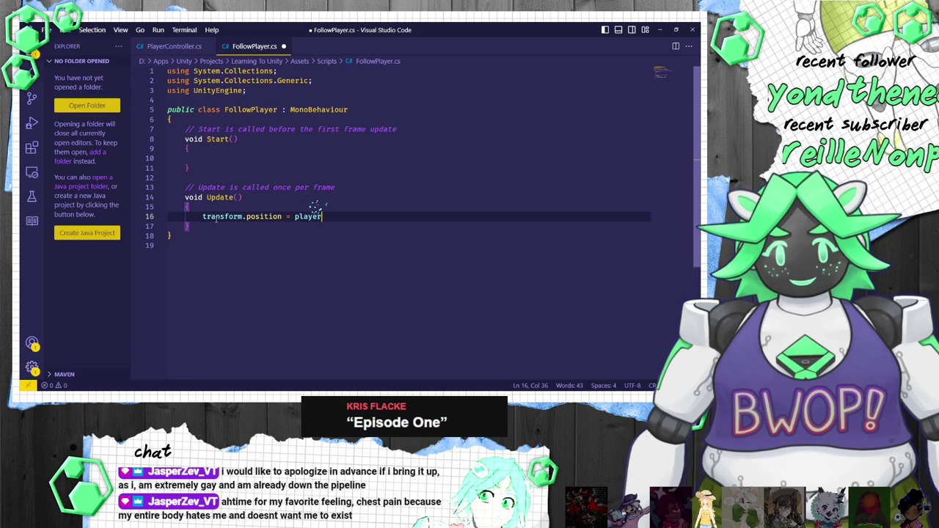
type(".transform.position;")
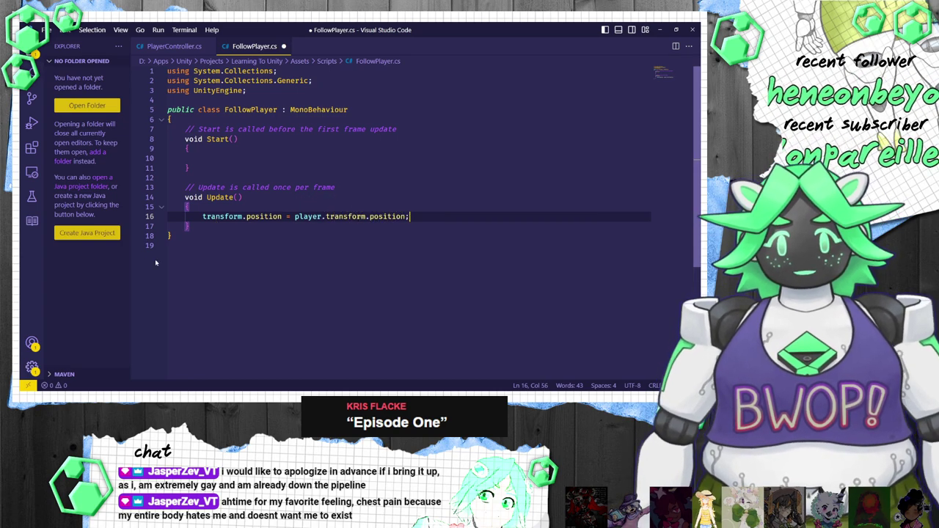
key("ctrl+s")
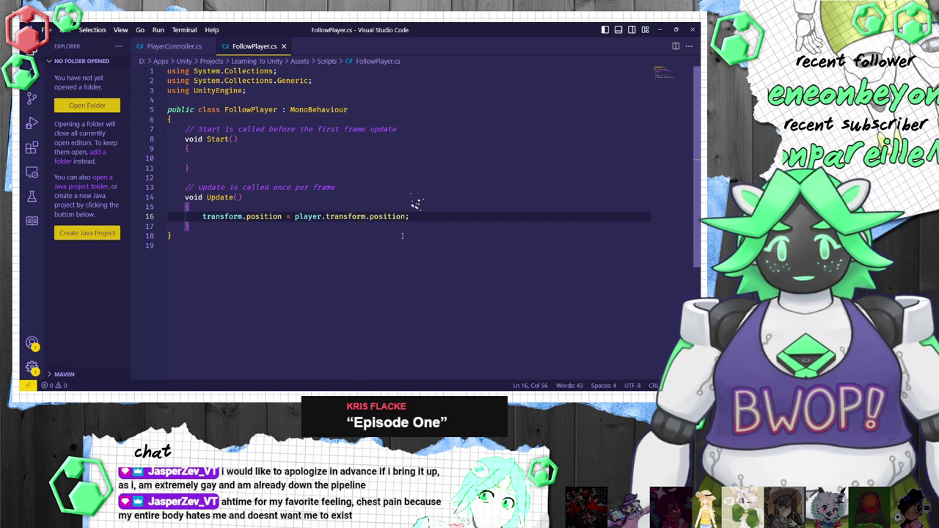
left_click(190, 148)
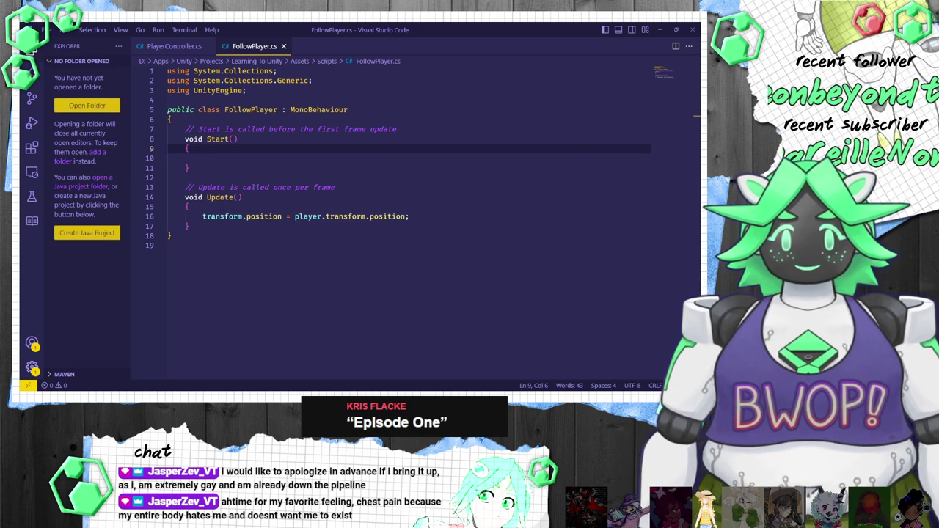
key("ctrl+b")
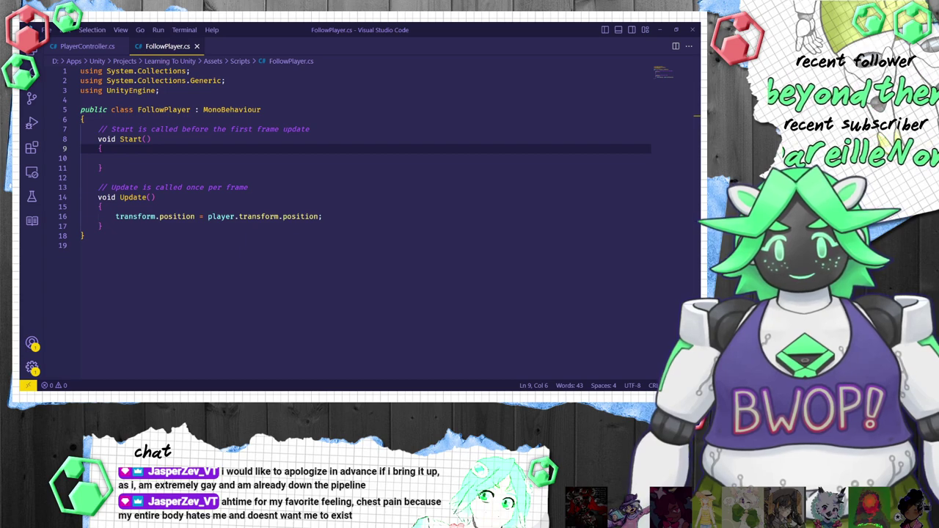
Step: Back in Unity, try to run the game, then deselect the FollowPlayer script asset
key("alt+Tab")
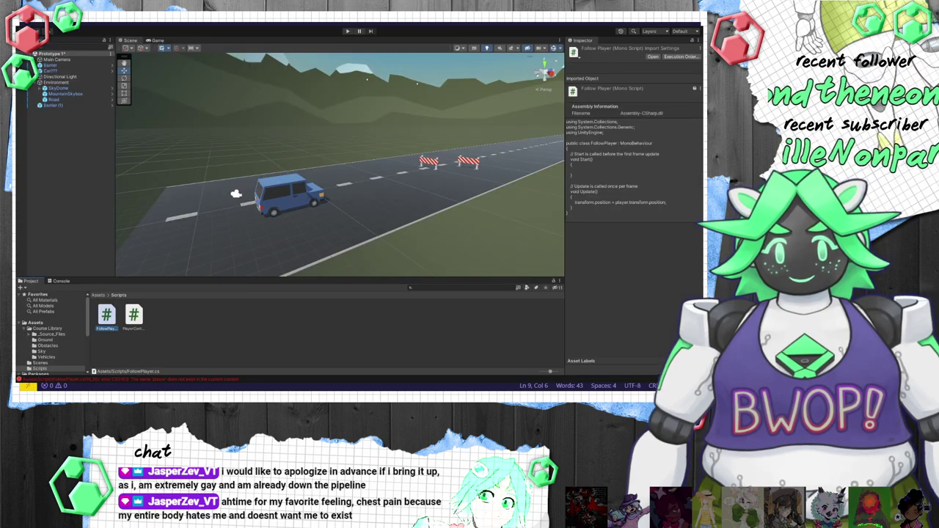
left_click(347, 31)
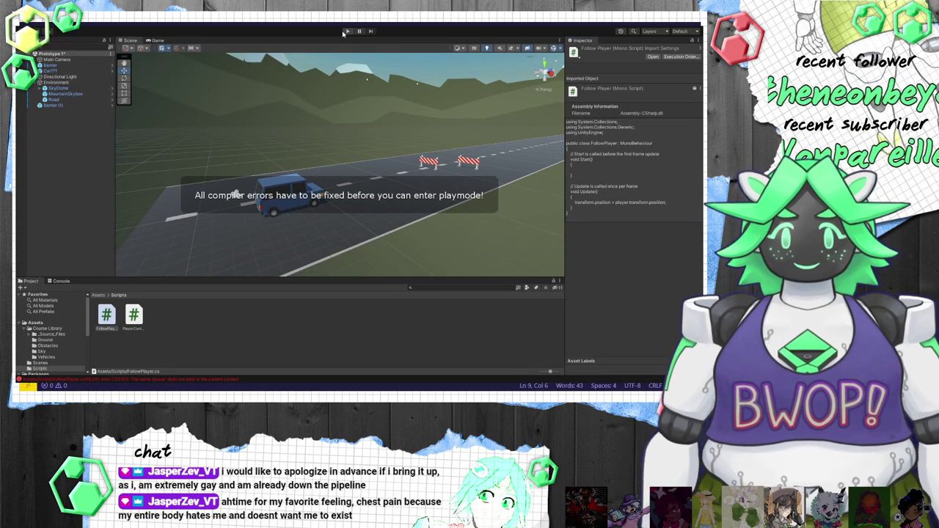
left_click(345, 312)
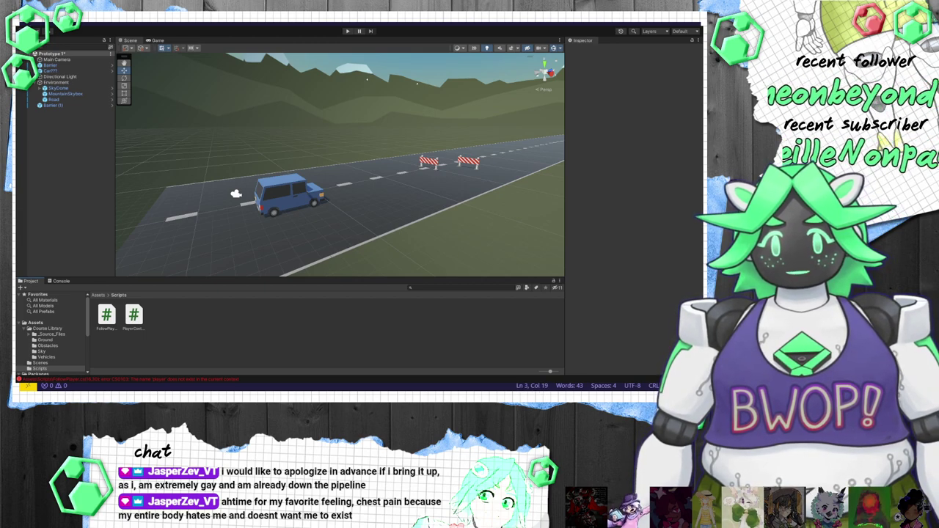
Step: Start a GameObject player field declaration at the top of the FollowPlayer class
key("Return")
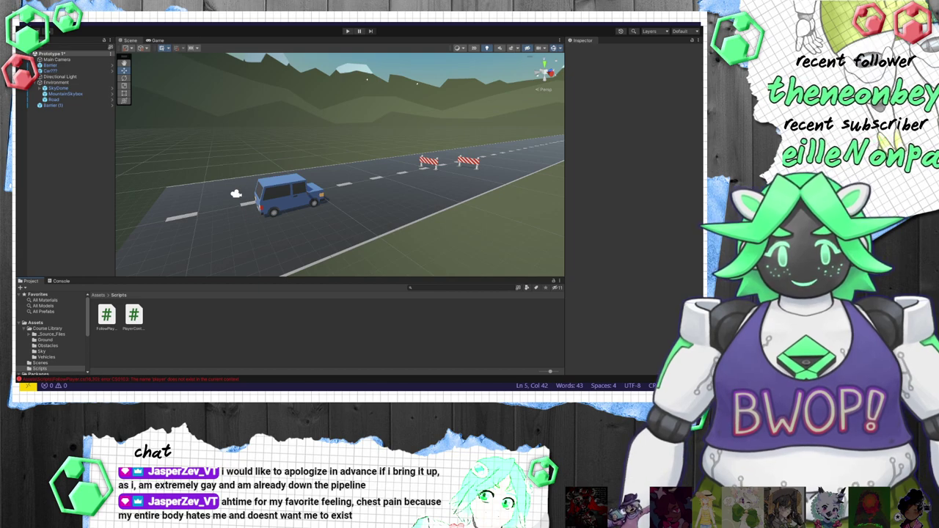
key("Down")
key("Up")
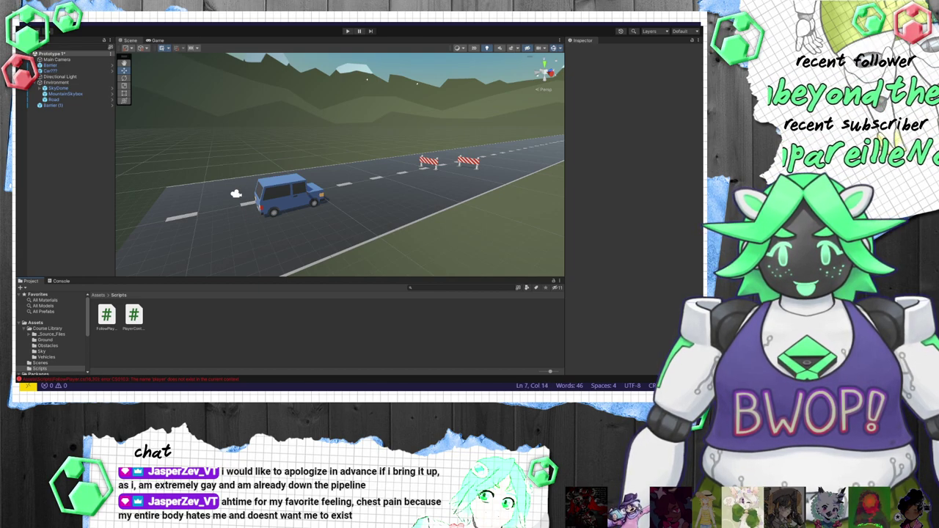
type("GameObject player = G")
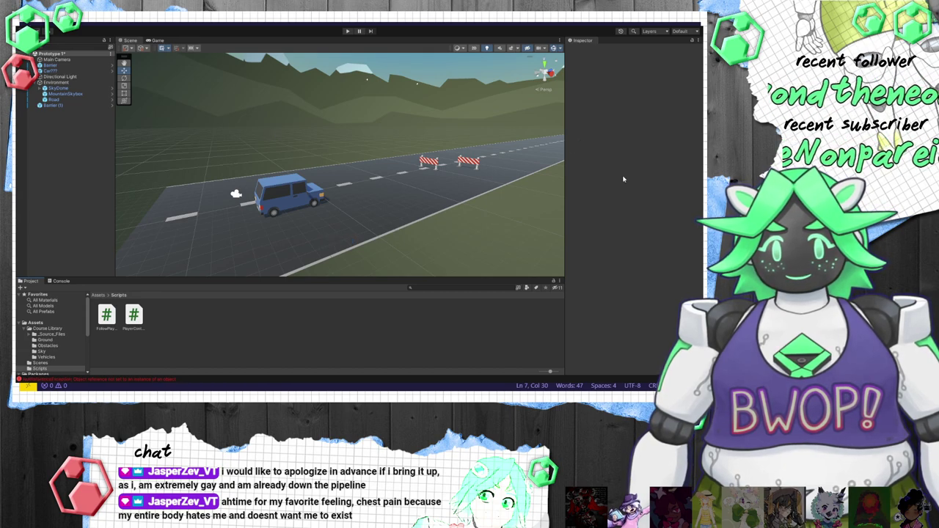
Step: Drag the car into the Main Camera's Follow Player Player slot, then play to check the camera follows
left_click(347, 30)
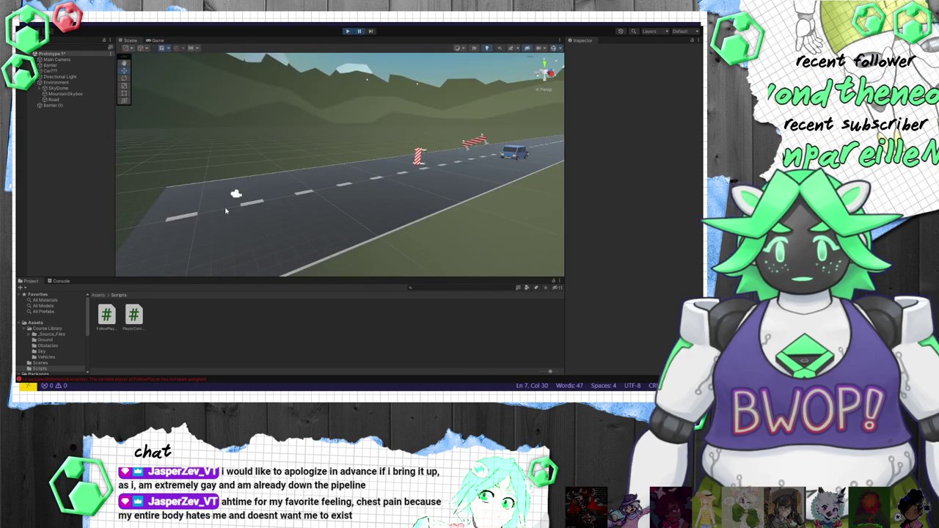
left_click(349, 31)
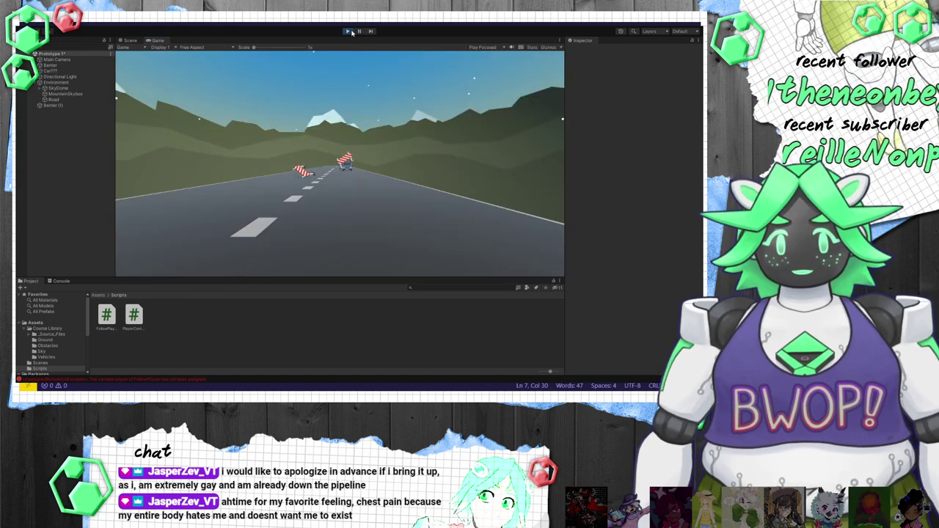
left_click(349, 31)
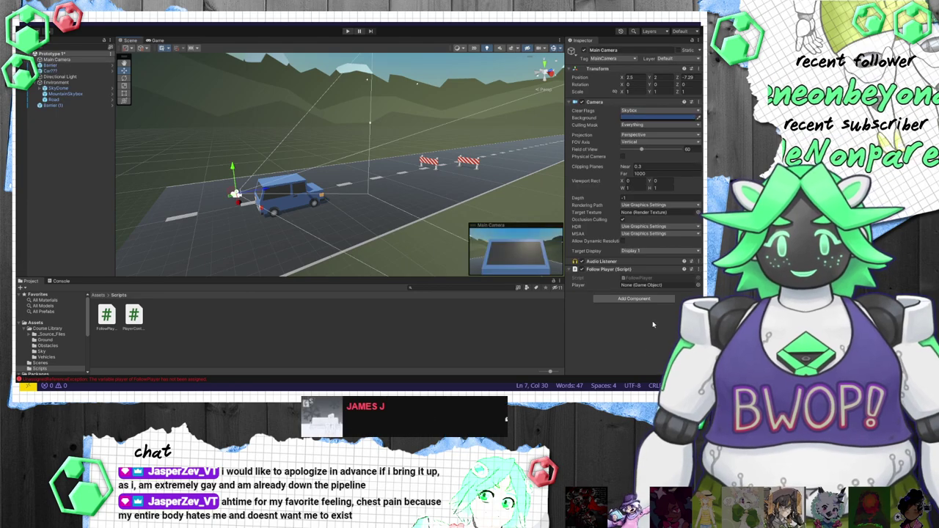
left_click(656, 286)
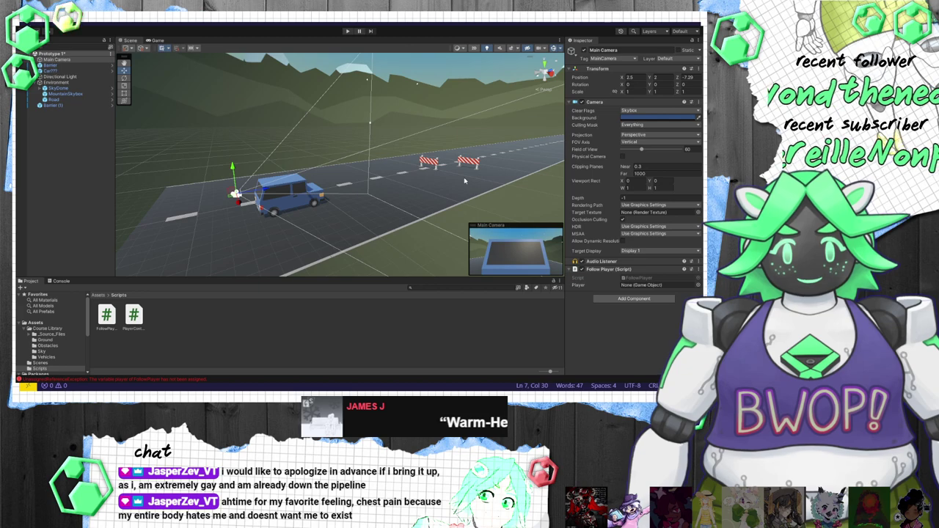
left_click_drag(50, 71, 657, 285)
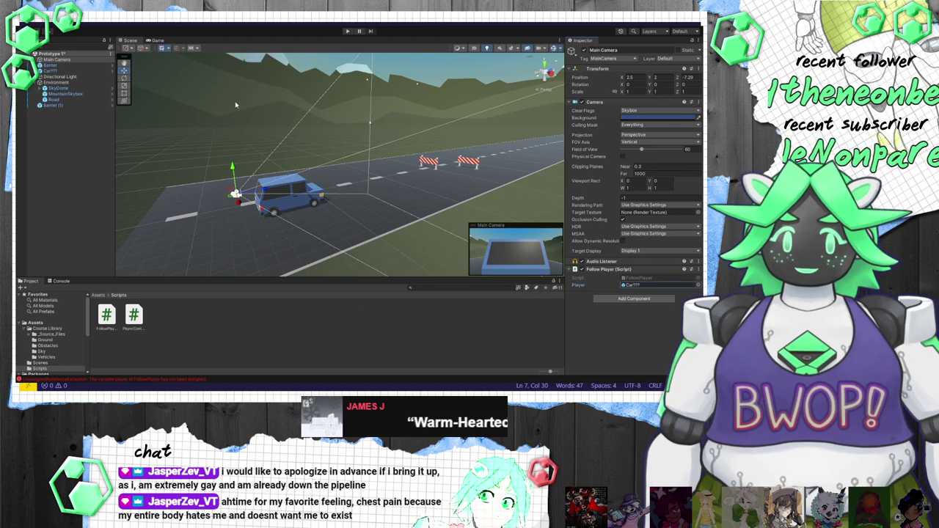
left_click(349, 31)
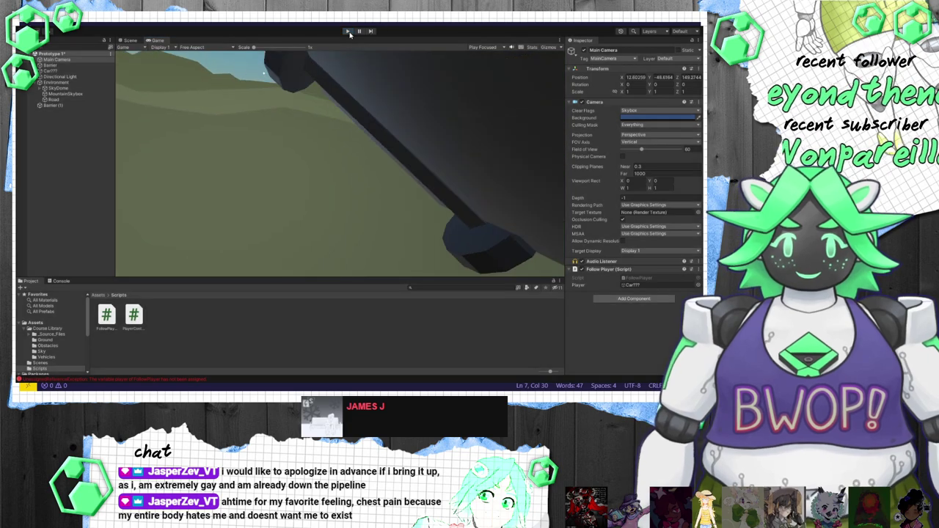
Step: Offset the camera by adding new Vector3(0, 5, 7) to the player's position in Update
left_click(348, 31)
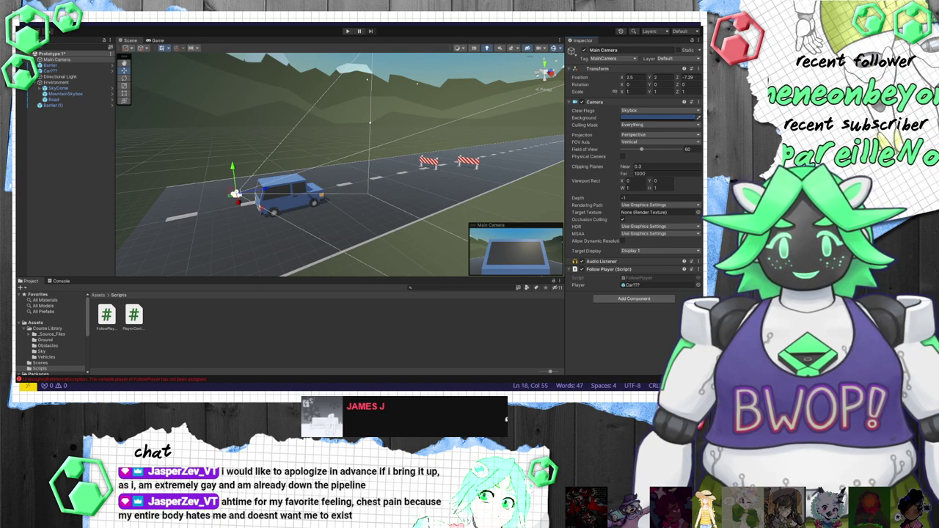
type("new")
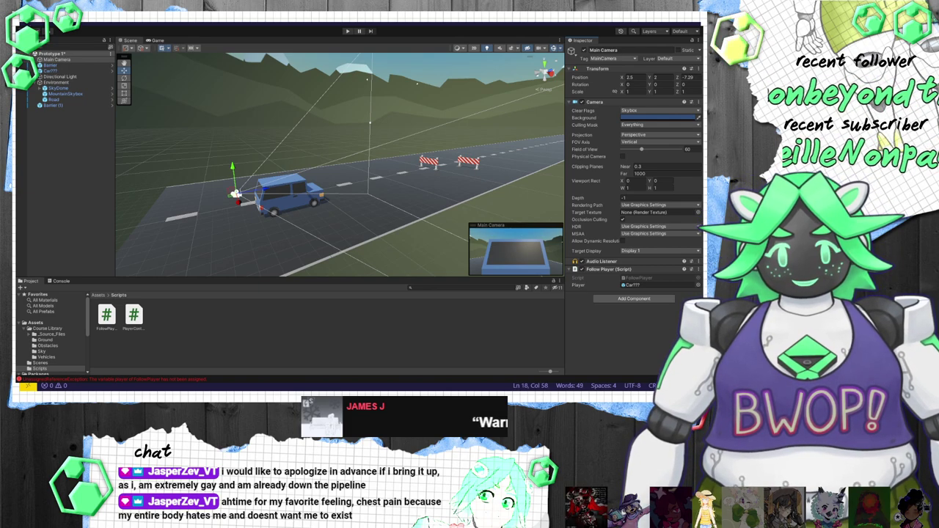
type("();")
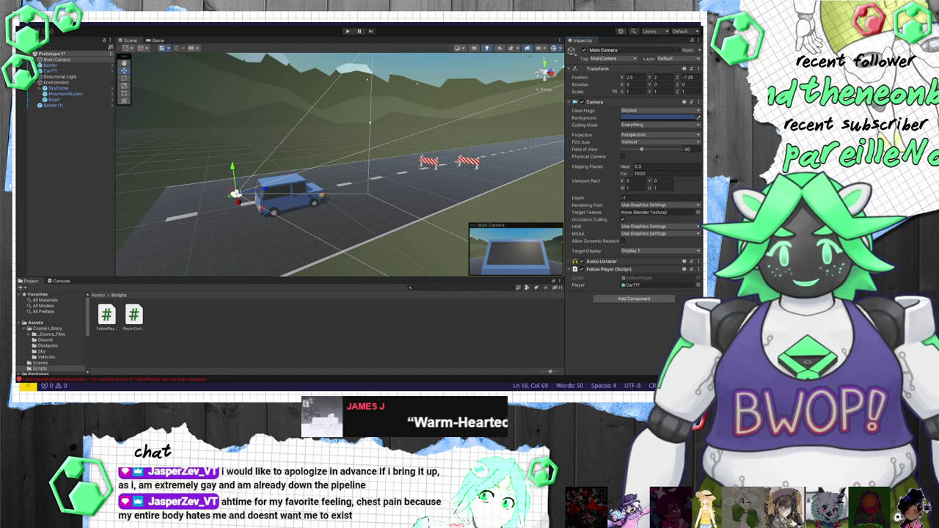
type("Vector3")
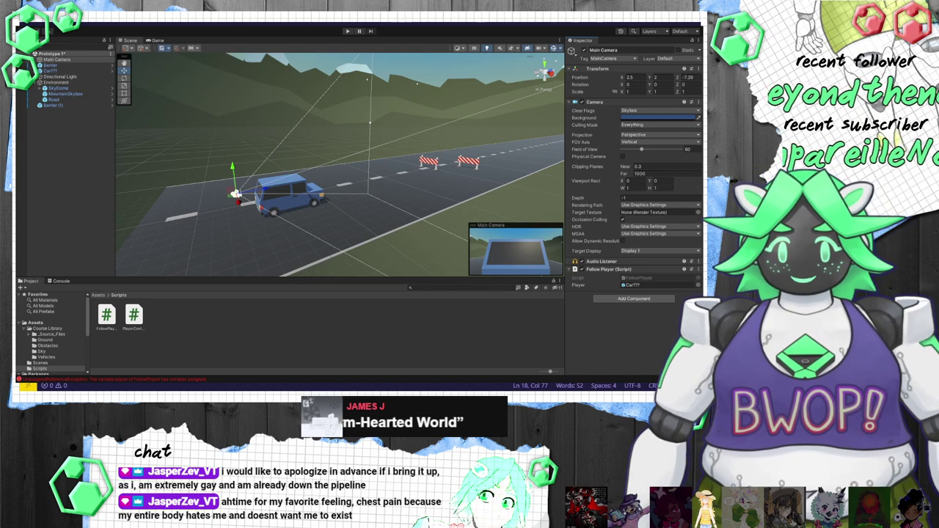
key("alt+Tab")
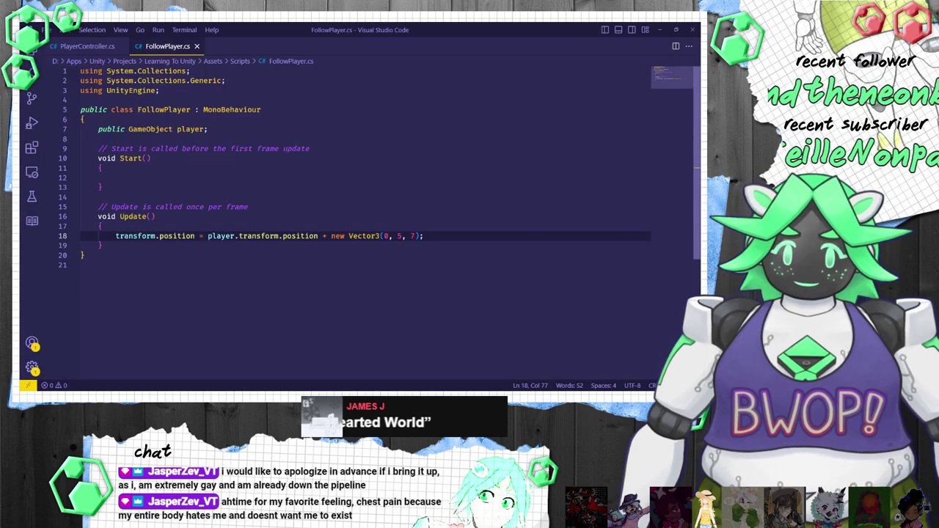
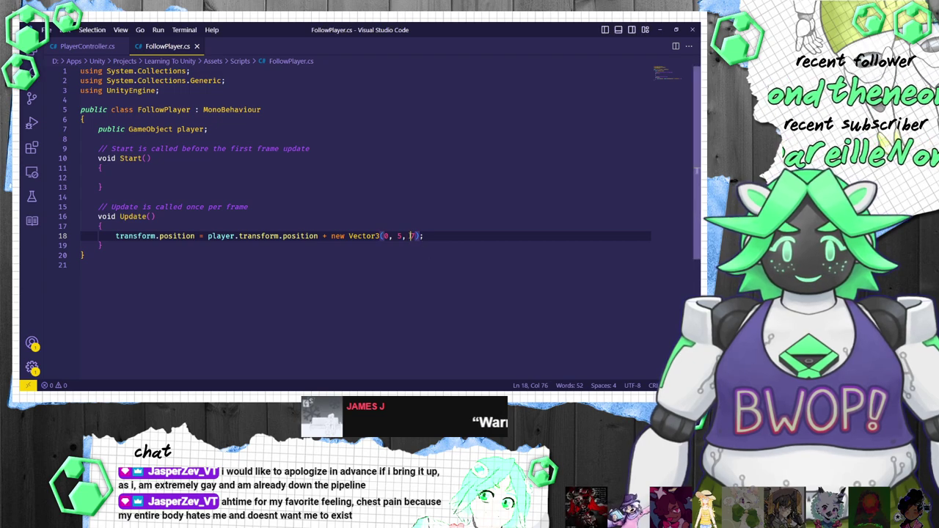
Step: Make the Z of the camera offset on line 18 negative, giving Vector3(0, 5, -7)
type("-")
left_click(497, 297)
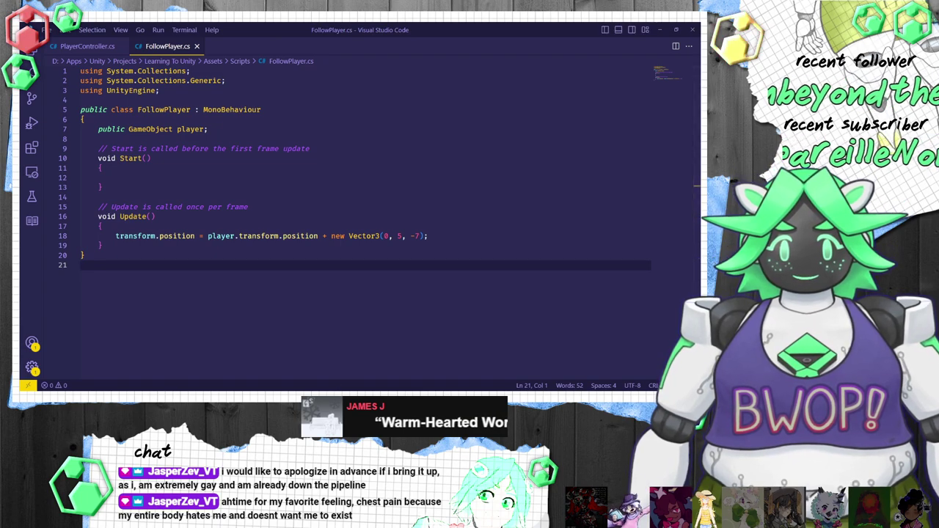
key("alt+Tab")
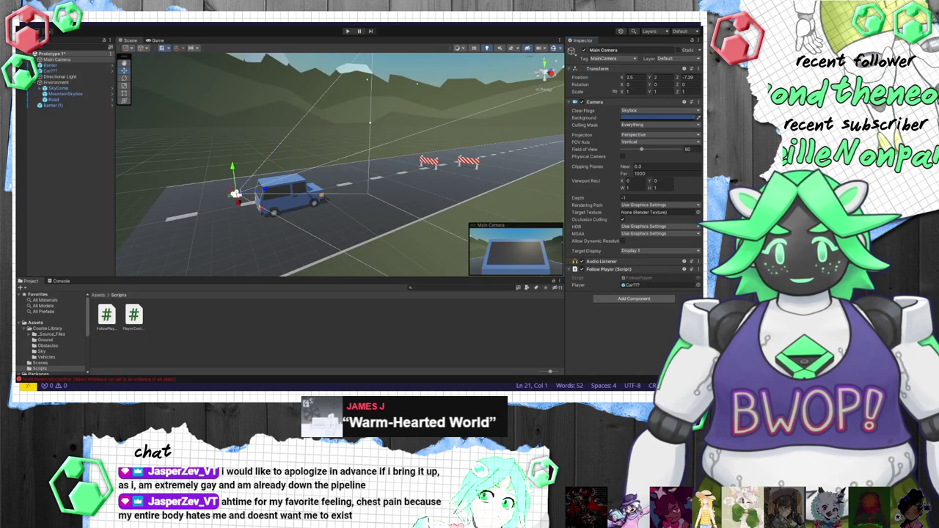
key("ctrl+p")
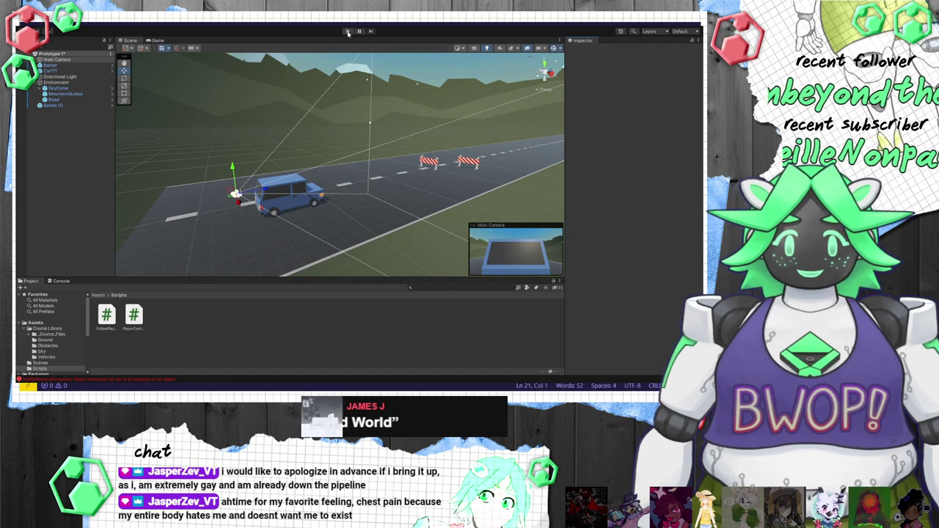
left_click(348, 33)
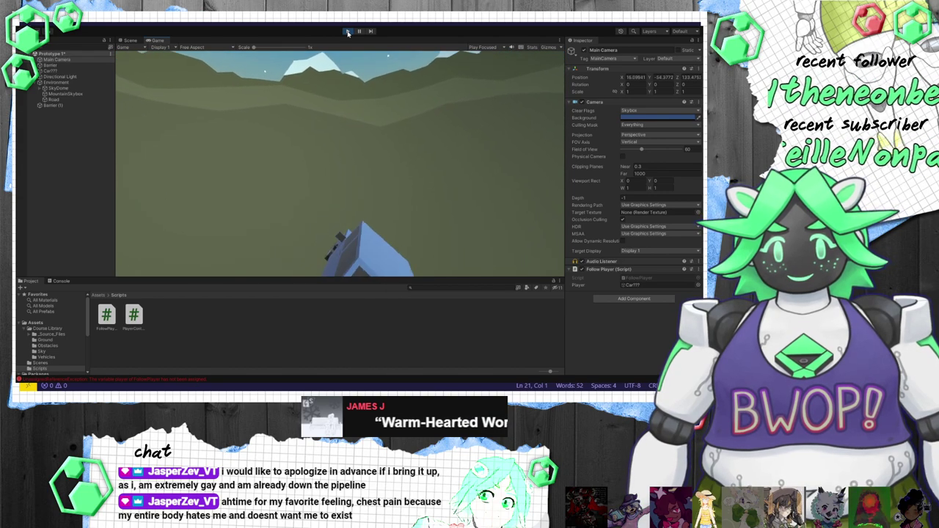
left_click(347, 33)
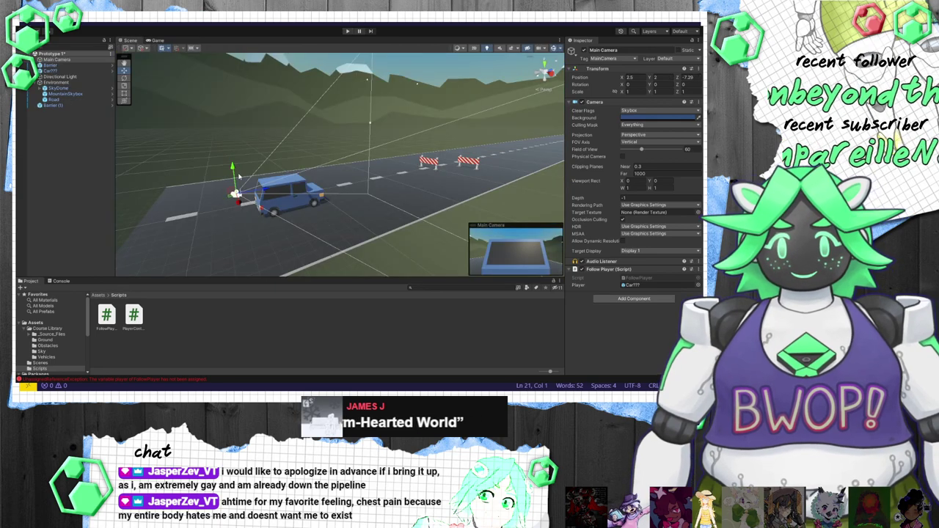
Step: Set the car's Transform Position to 2.5, 0, -3
left_click(293, 202)
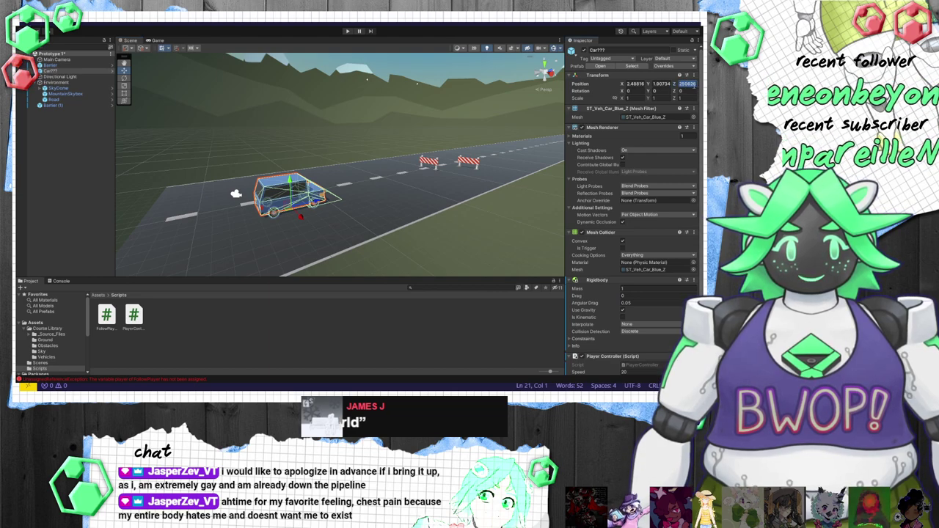
left_click_drag(689, 84, 663, 84)
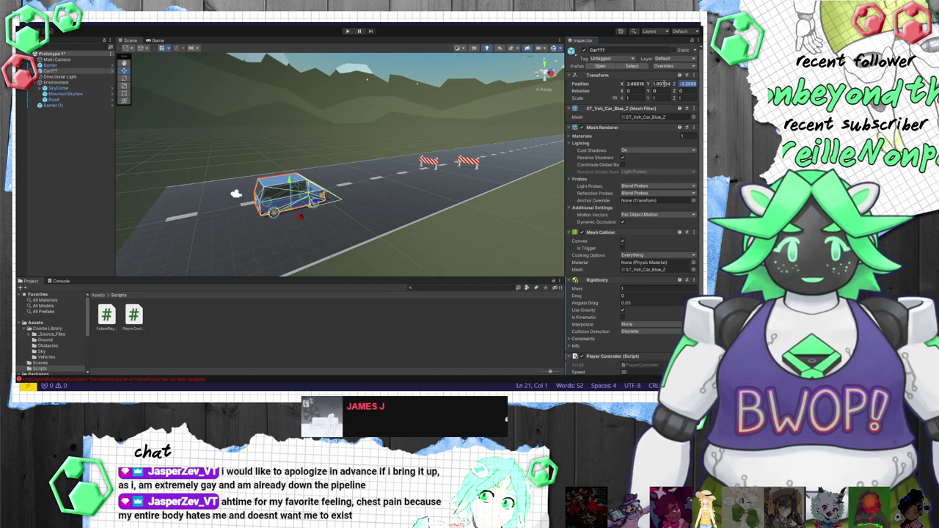
type("-3")
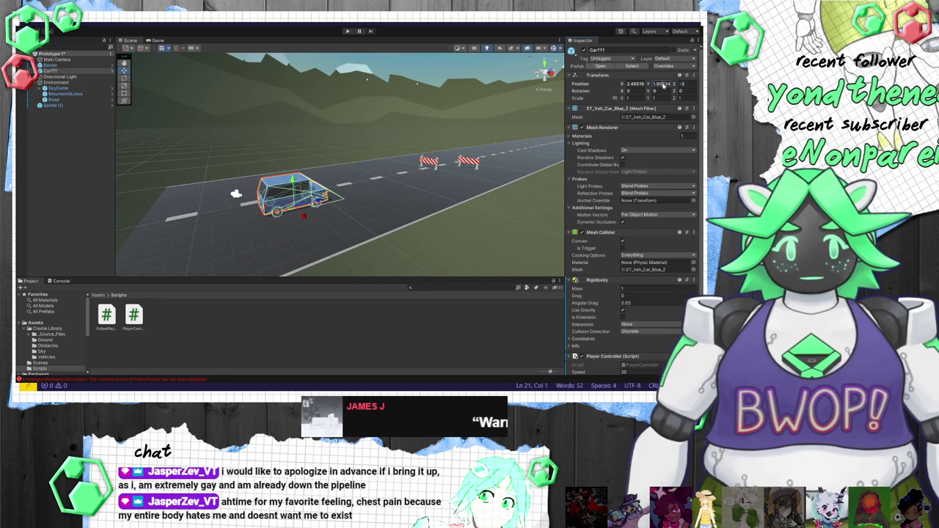
left_click(662, 85)
type("2")
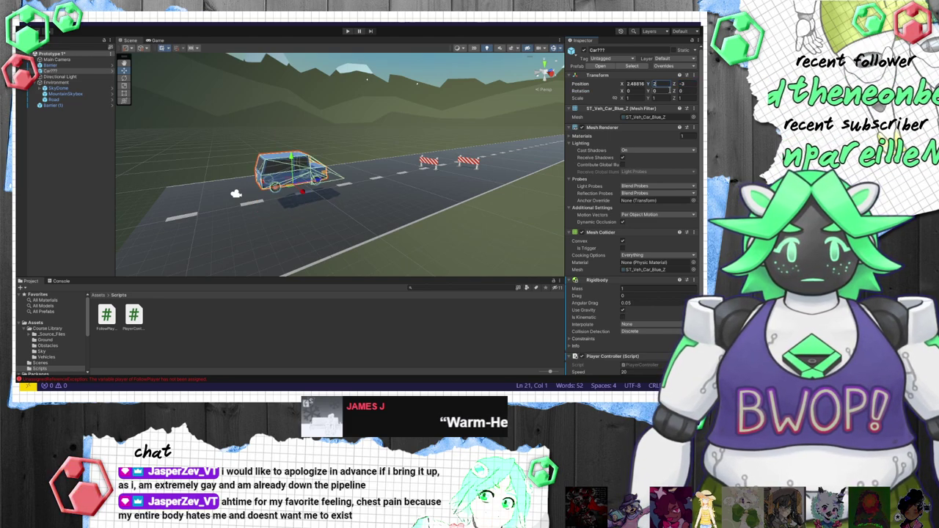
type("0")
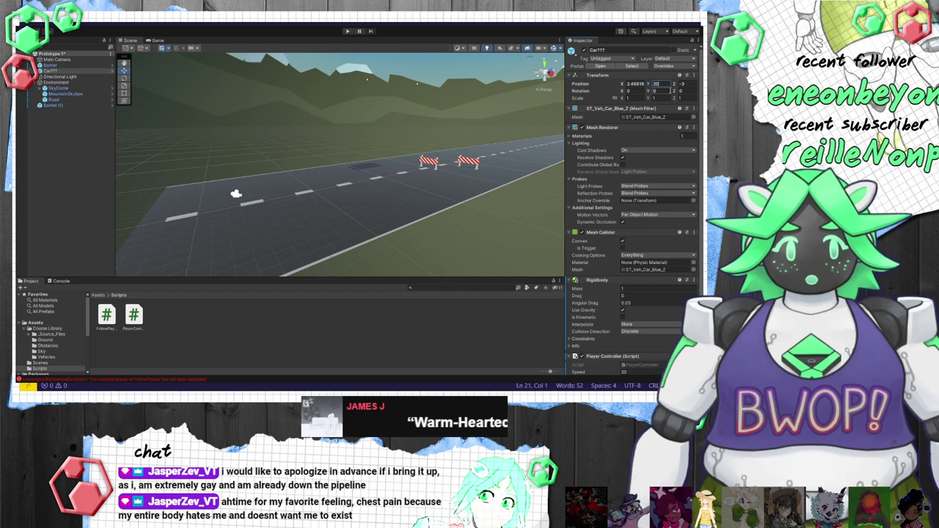
key("BackSpace")
key("BackSpace")
type("0")
left_click(635, 83)
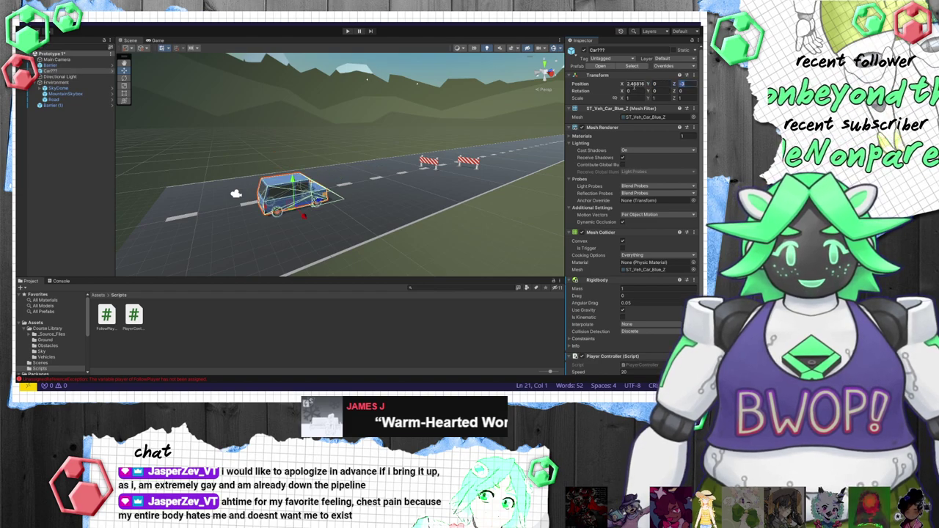
type("2.5")
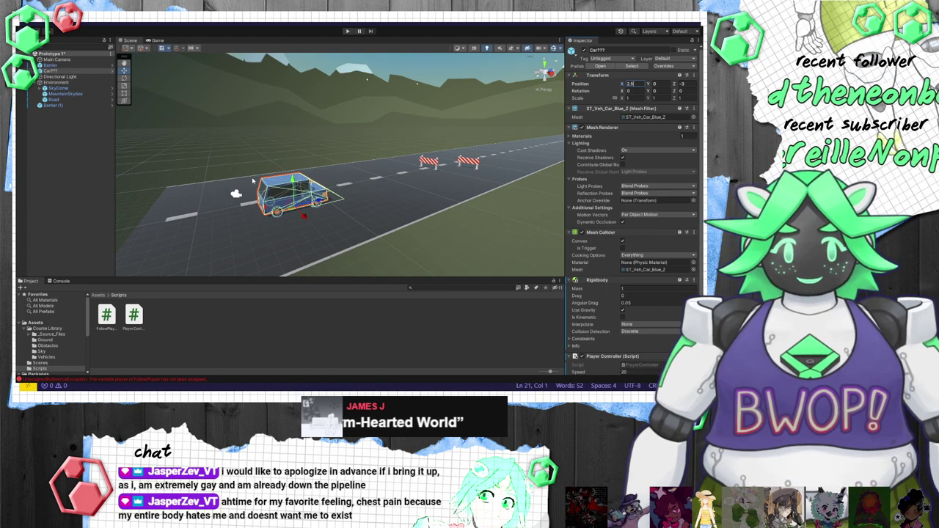
Step: Raise the Main Camera to Position Y 5 and pull it back to Z -10
left_click(235, 194)
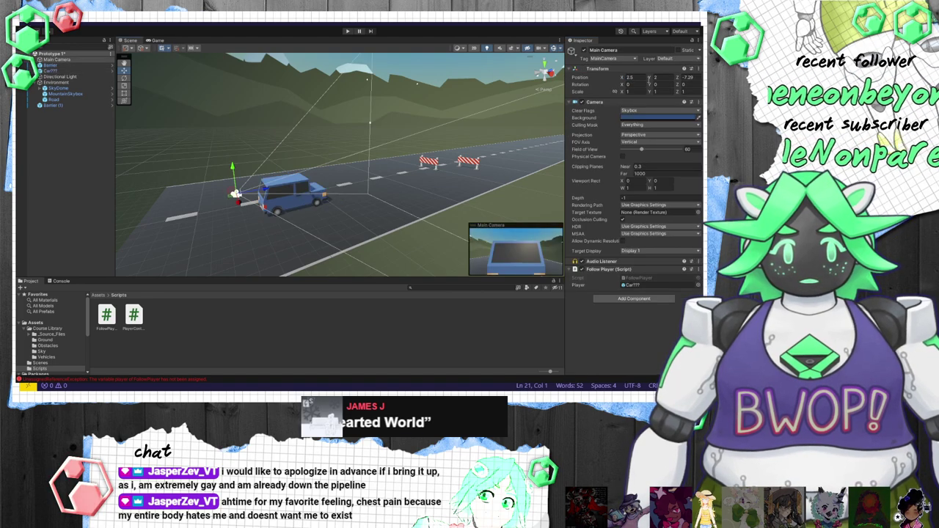
left_click(663, 77)
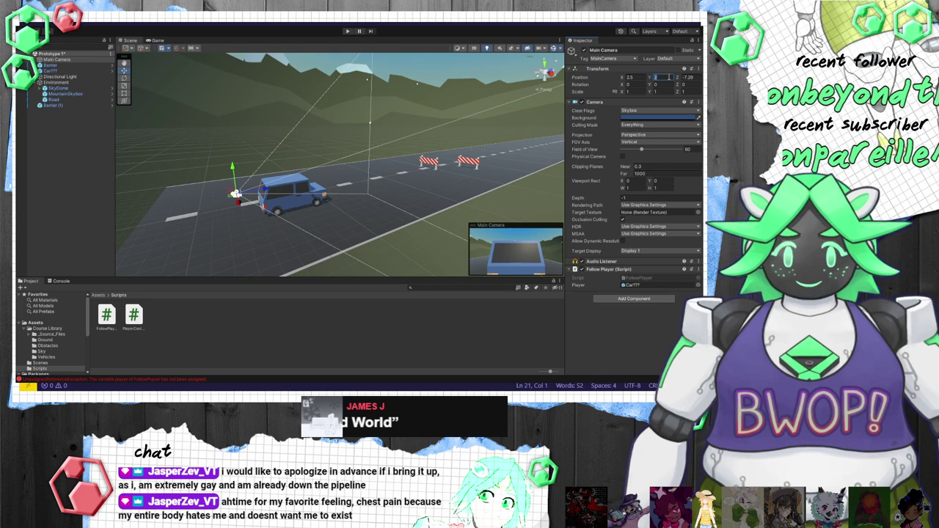
type("5")
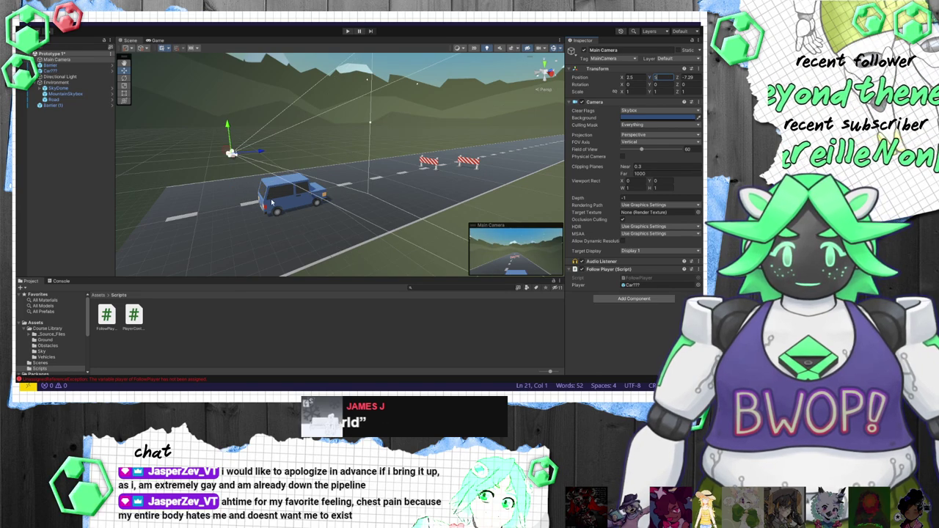
left_click(271, 202)
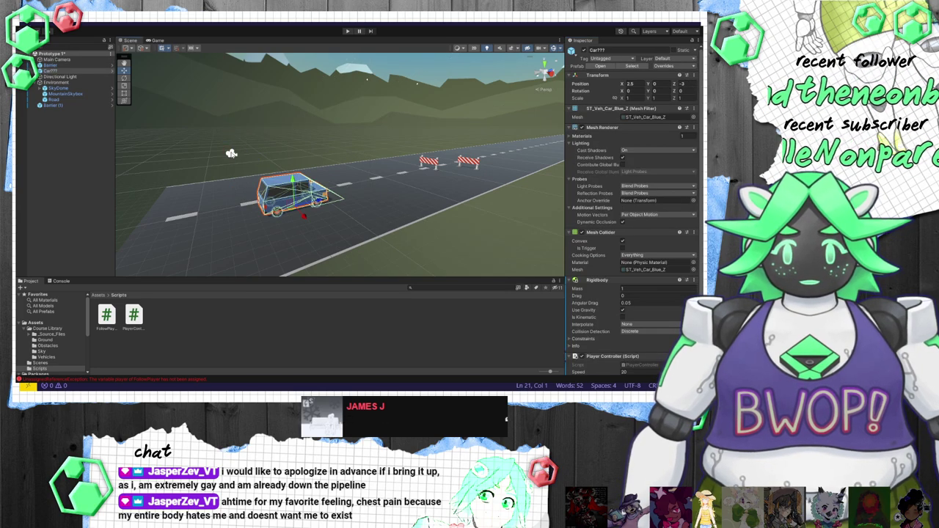
left_click(231, 154)
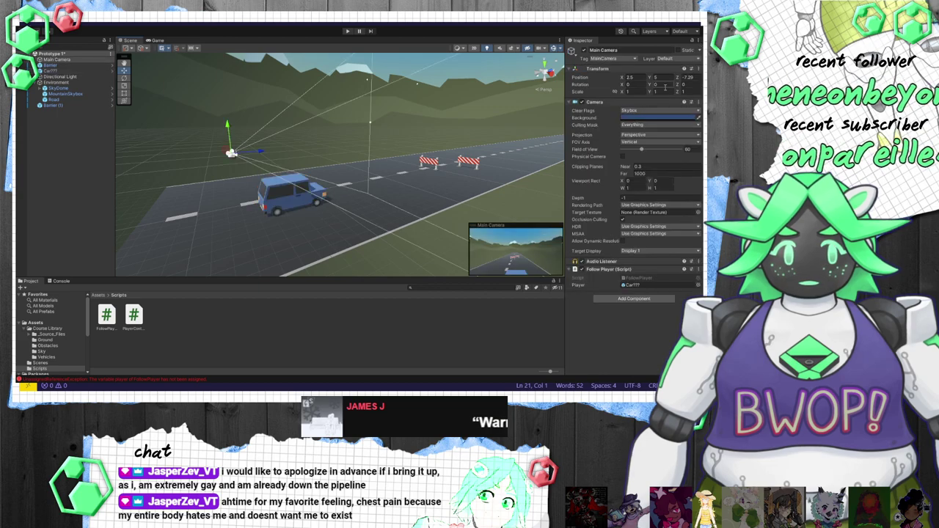
type("-10")
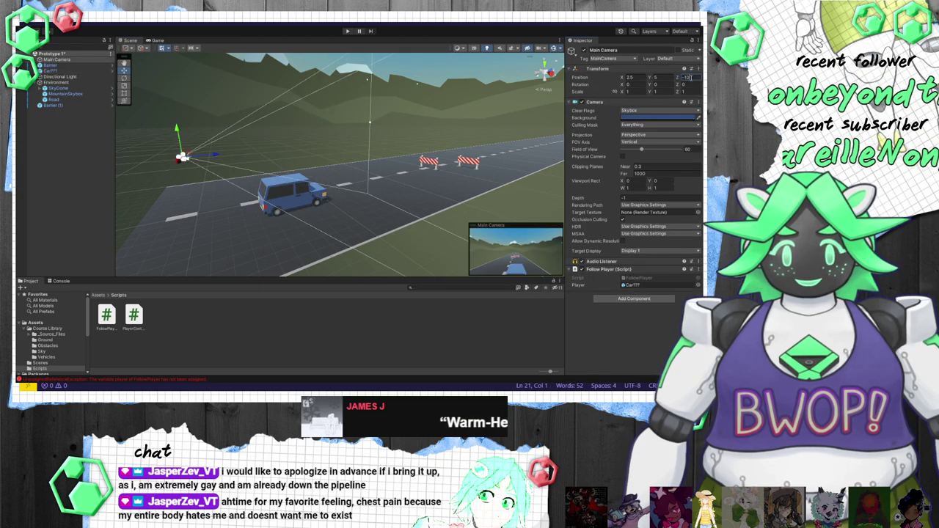
left_click(248, 244)
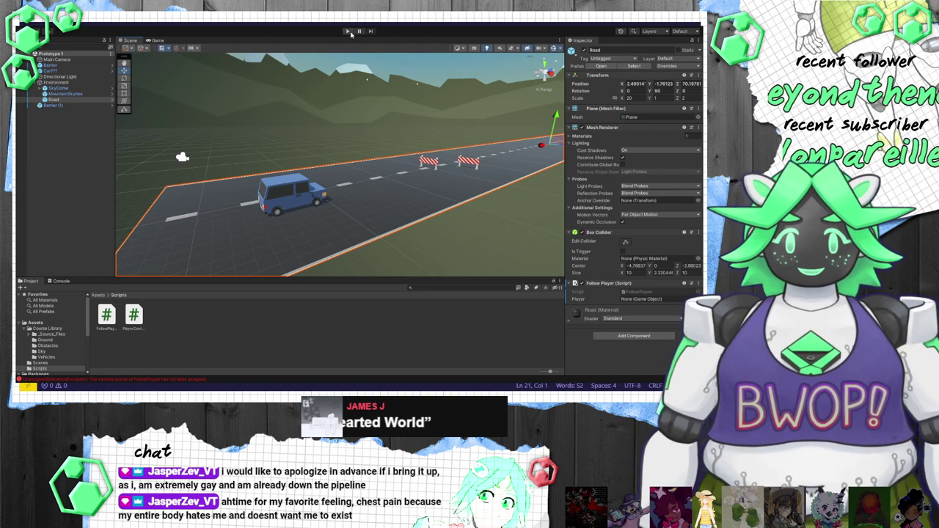
Step: Test the new positions in play mode twice, then delete the hardcoded offset after the +
key("ctrl+p")
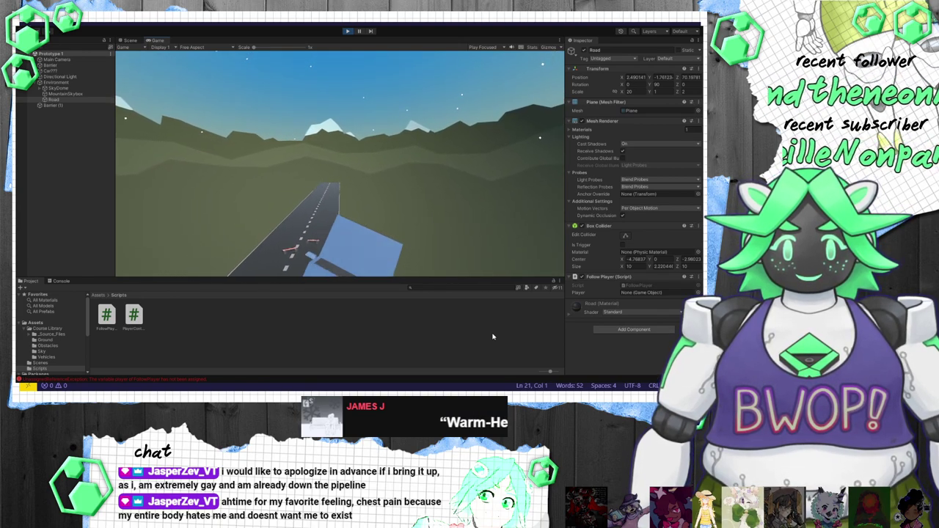
left_click(347, 30)
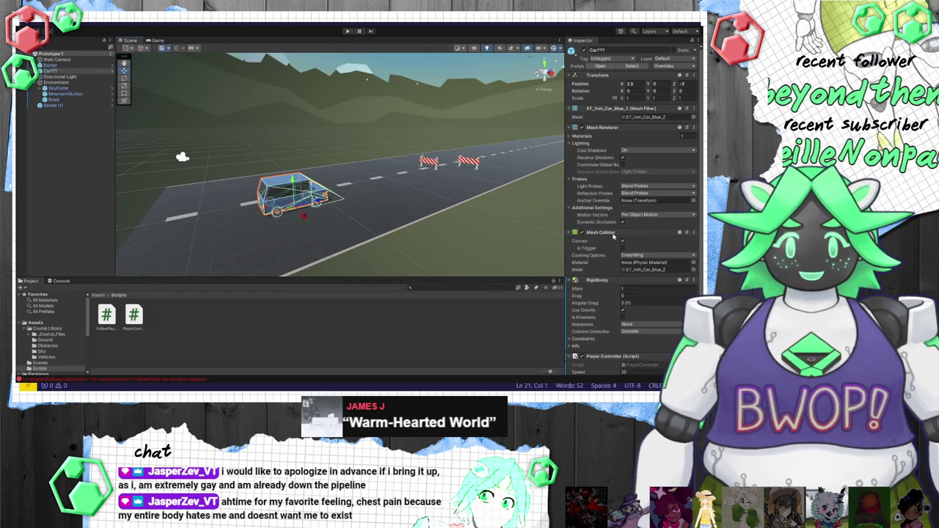
scroll(613, 236, "down", 2)
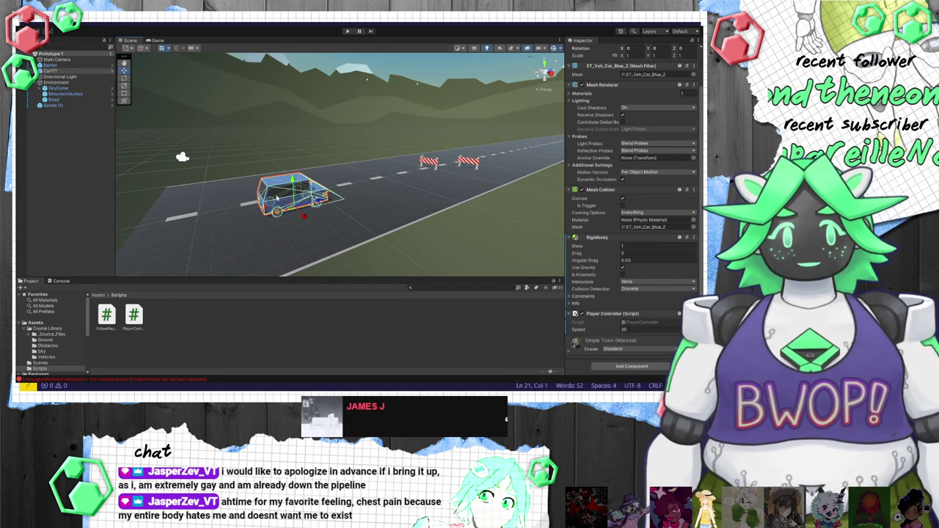
scroll(586, 152, "up", 2)
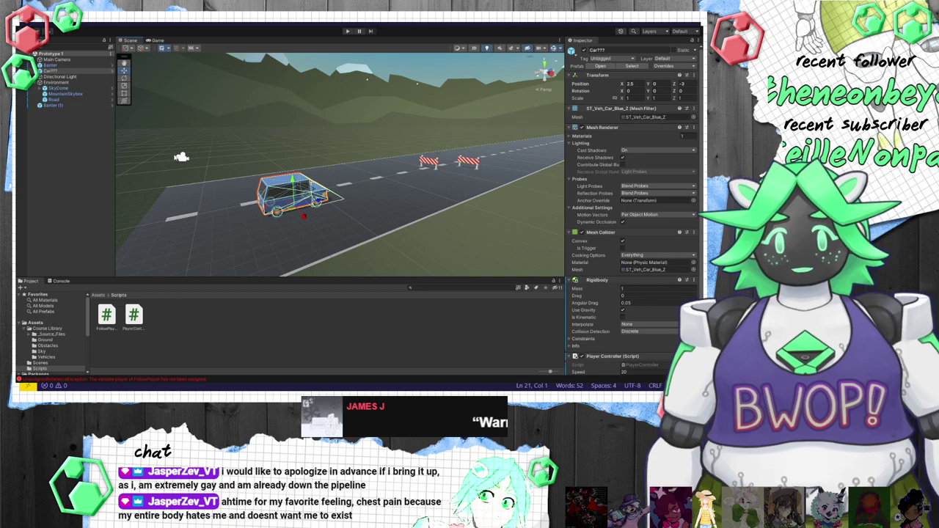
left_click(346, 31)
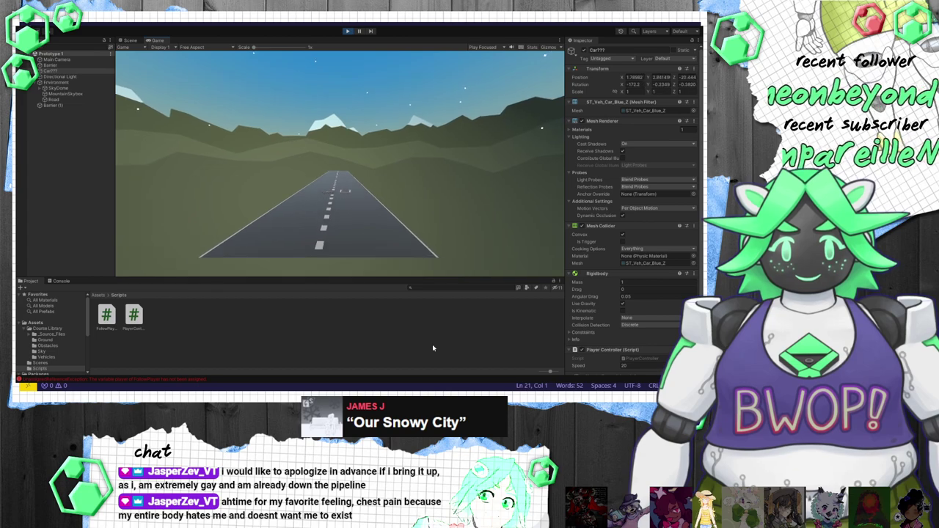
key("ctrl+p")
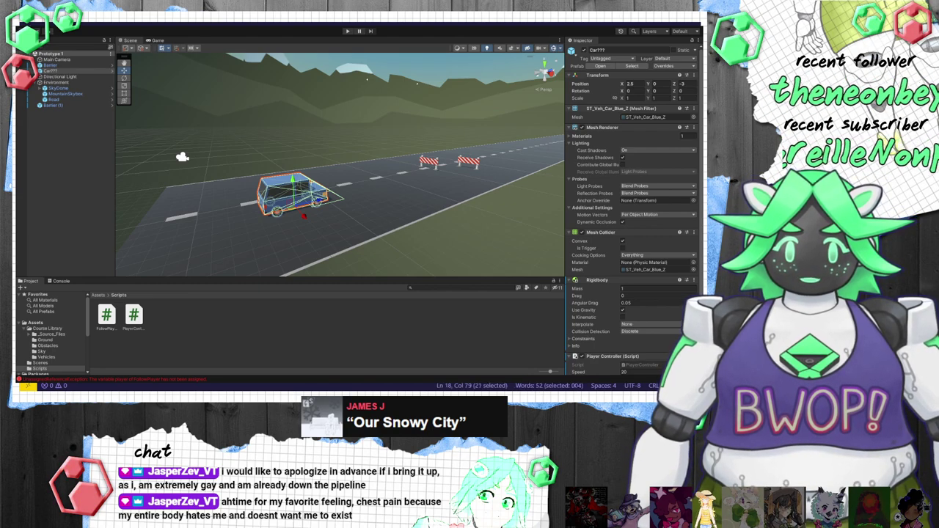
key("BackSpace")
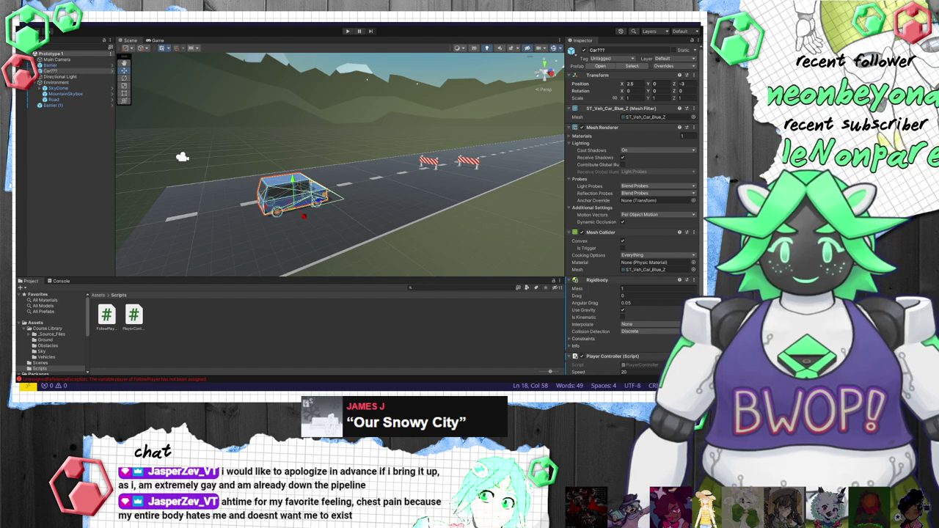
Step: Declare public Vector3 offset = new Vector3(0, 5, -7), add it to the player position, and save
key("alt+Tab")
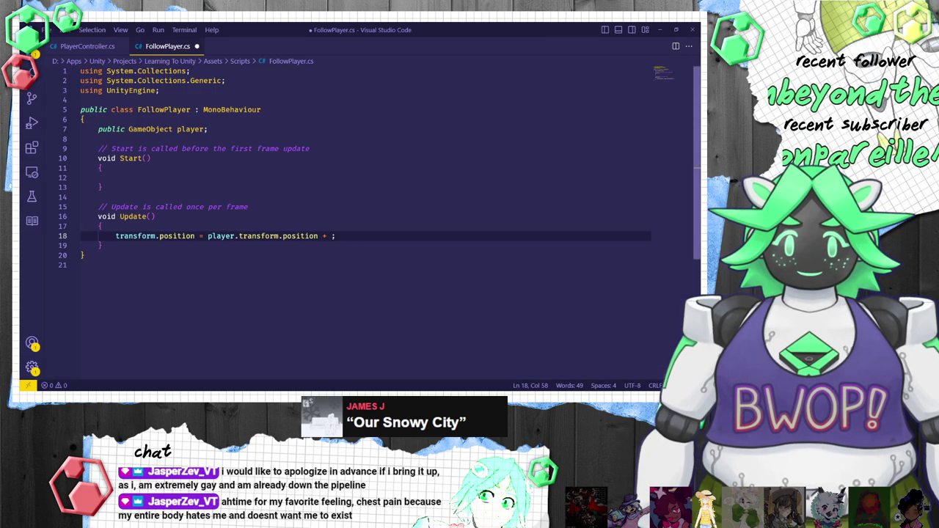
left_click(321, 148)
left_click(321, 129)
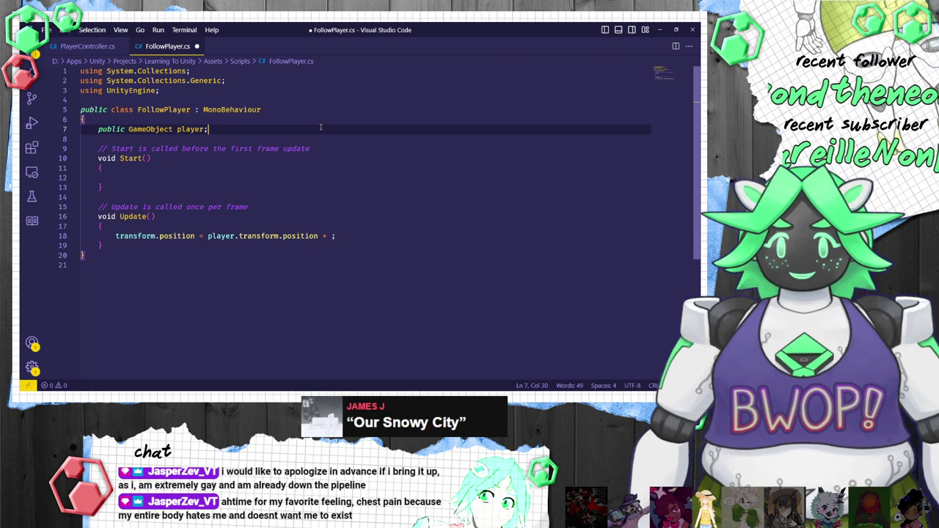
key("Return")
key("Return")
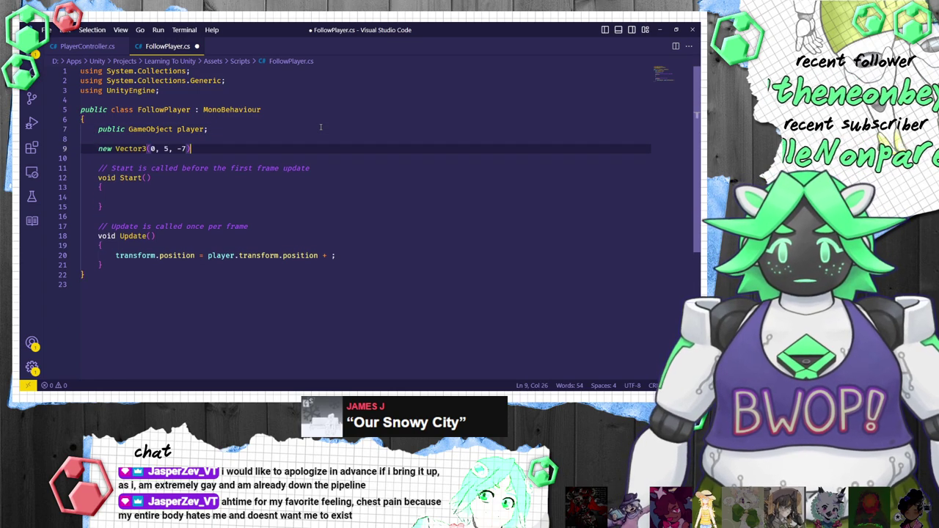
type("public ")
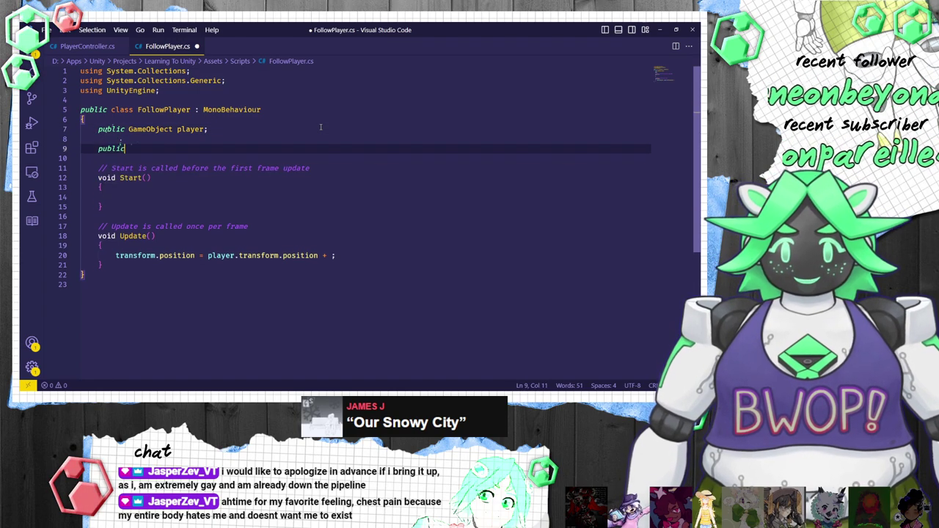
type("Vect")
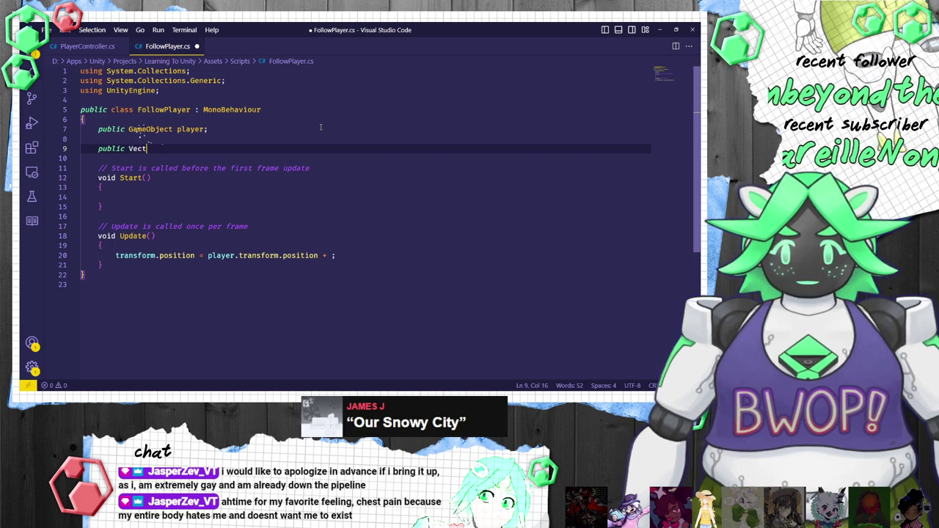
type("or3 offset = new Vector3(0, 5, -7)")
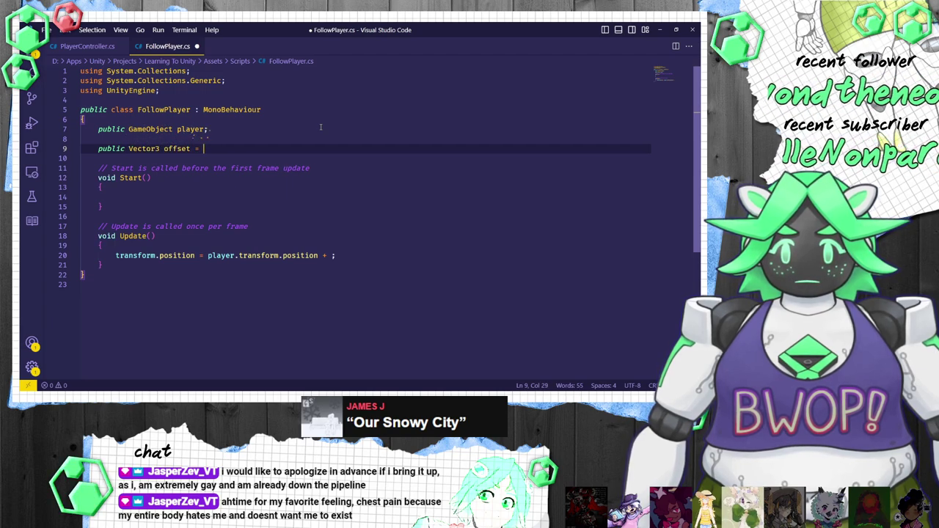
left_click(330, 255)
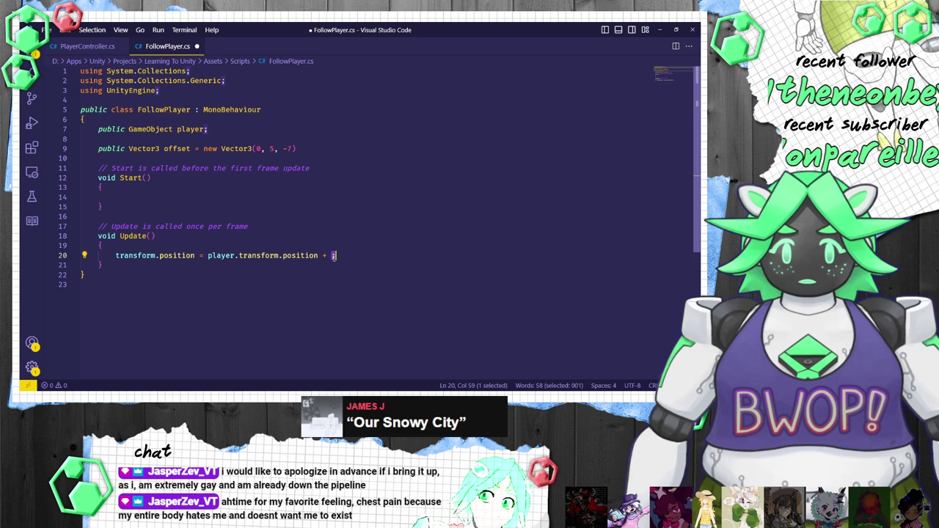
type("offset")
key("ctrl+s")
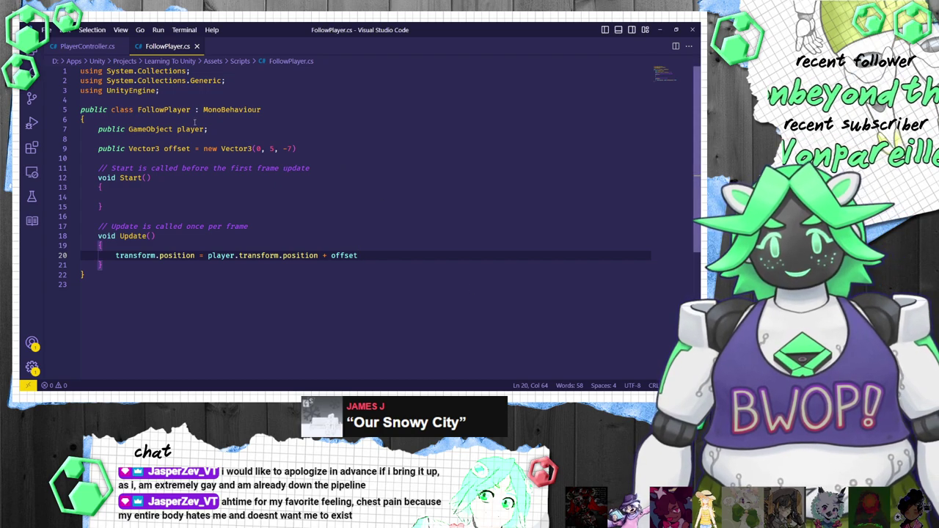
Step: Point out the Start and Update methods while explaining the script
left_click(144, 177)
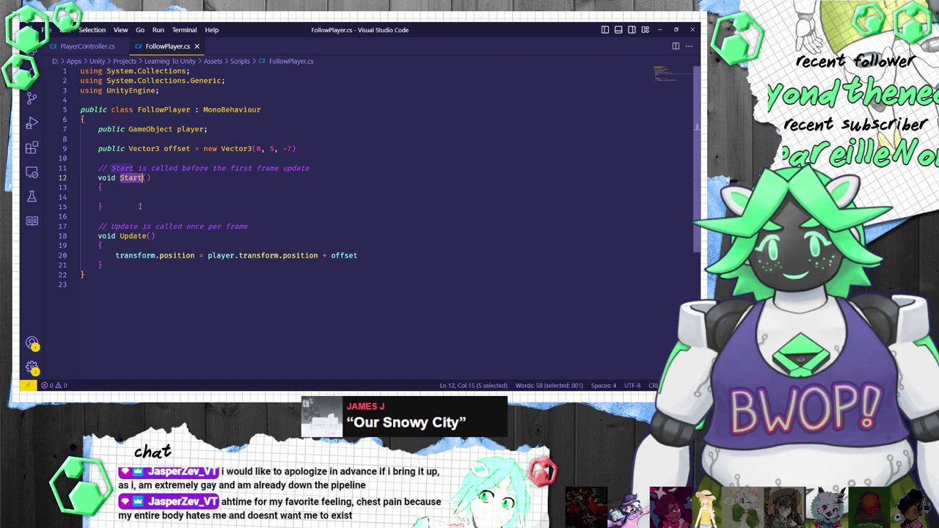
left_click(133, 235)
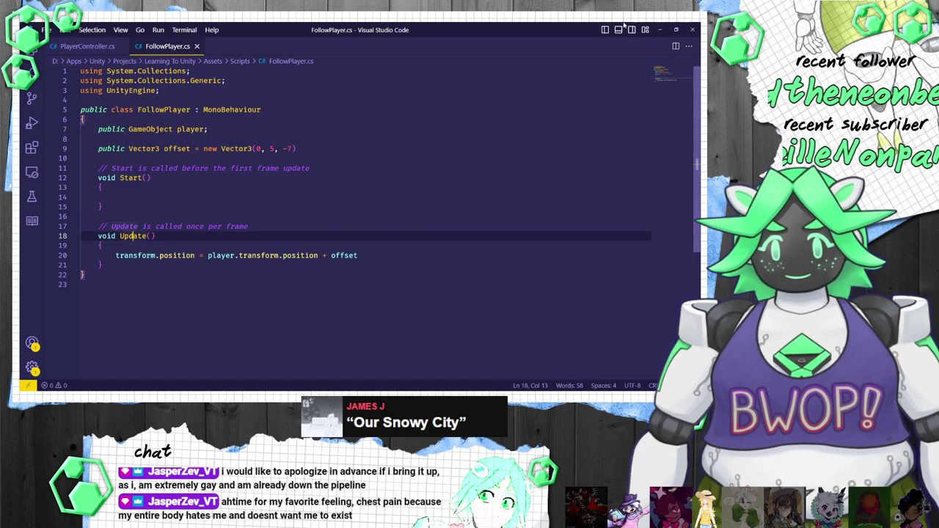
left_click(210, 218)
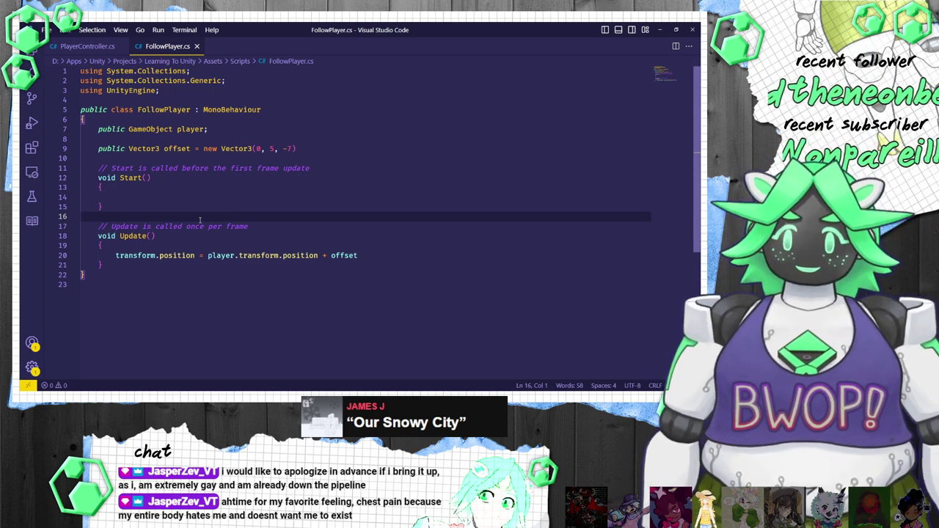
double_click(133, 235)
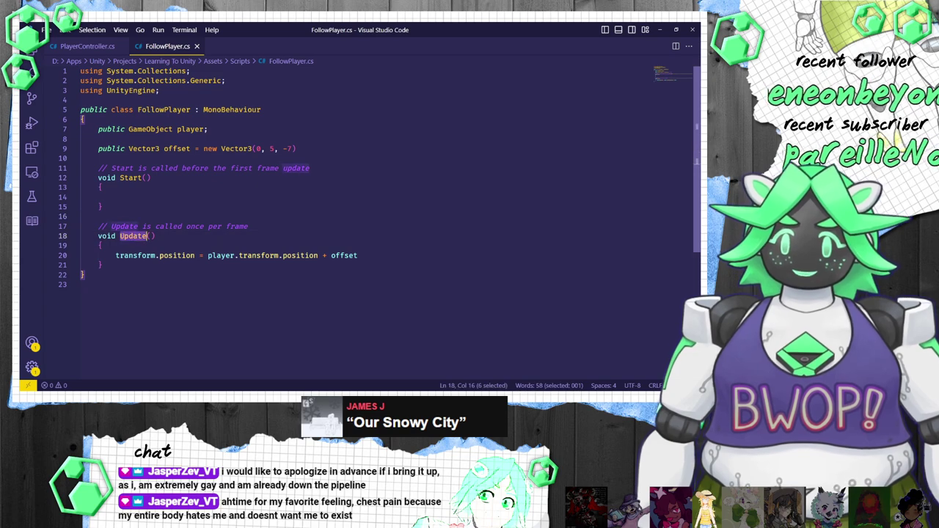
left_click(150, 177)
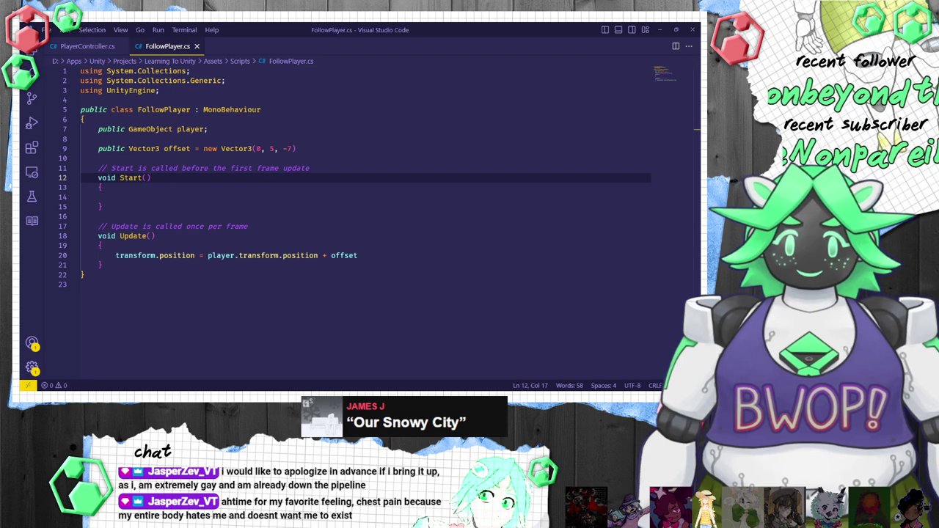
key("alt+Tab")
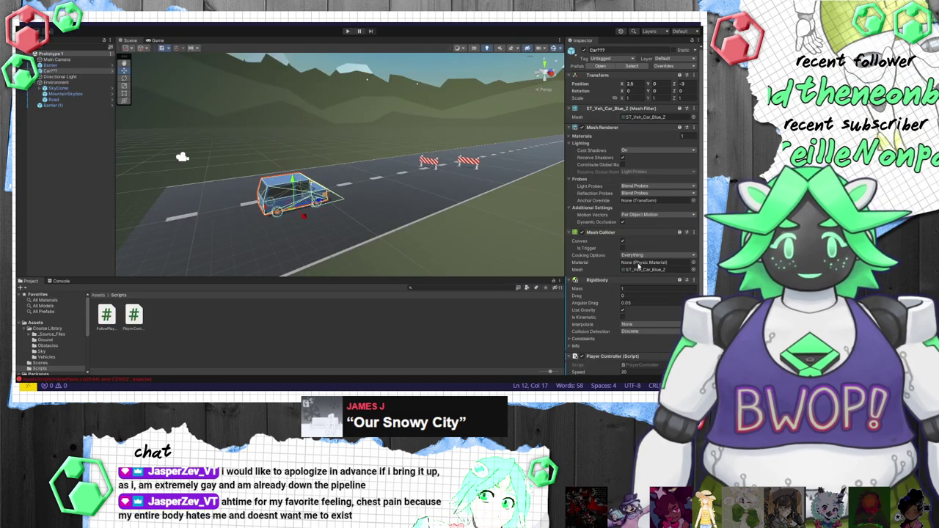
Step: Select the Main Camera and inspect its Follow Player script targeting the car
scroll(623, 209, "down", 3)
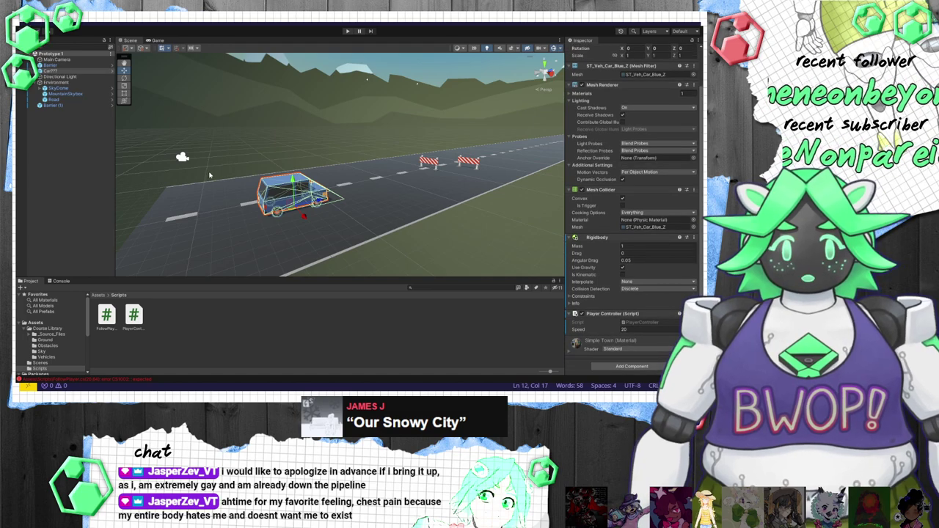
left_click(182, 157)
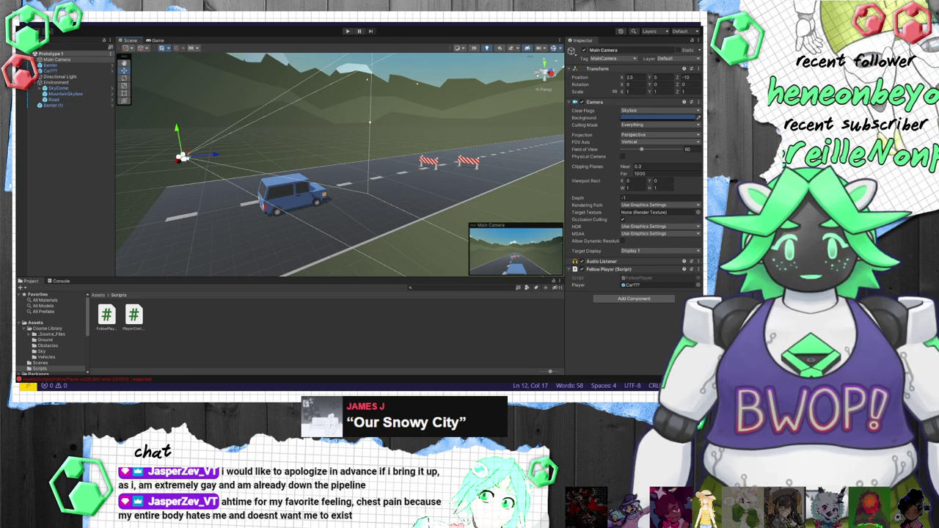
key("Down")
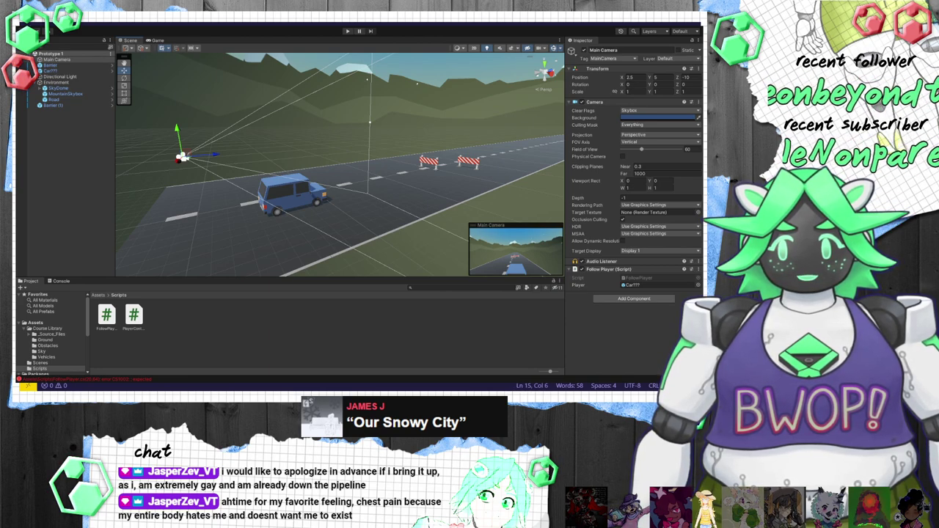
key("Down")
key("Down")
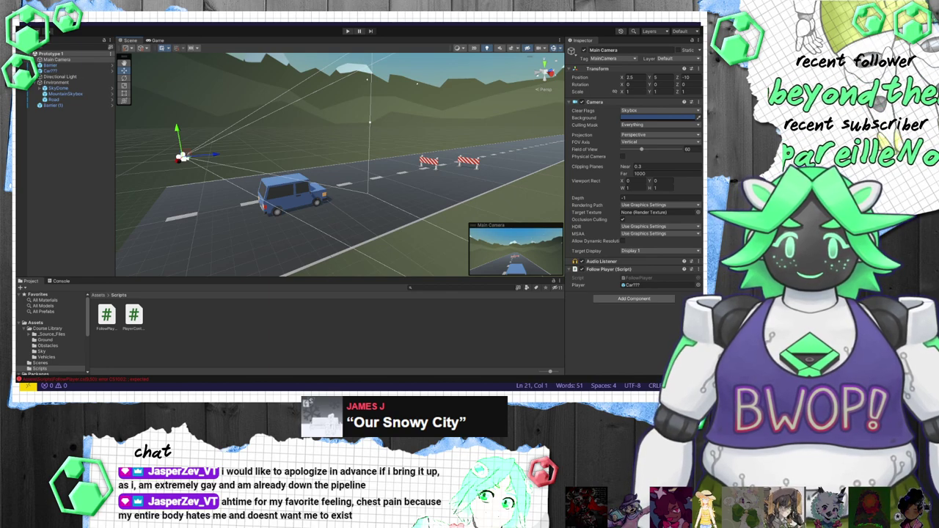
key("BackSpace")
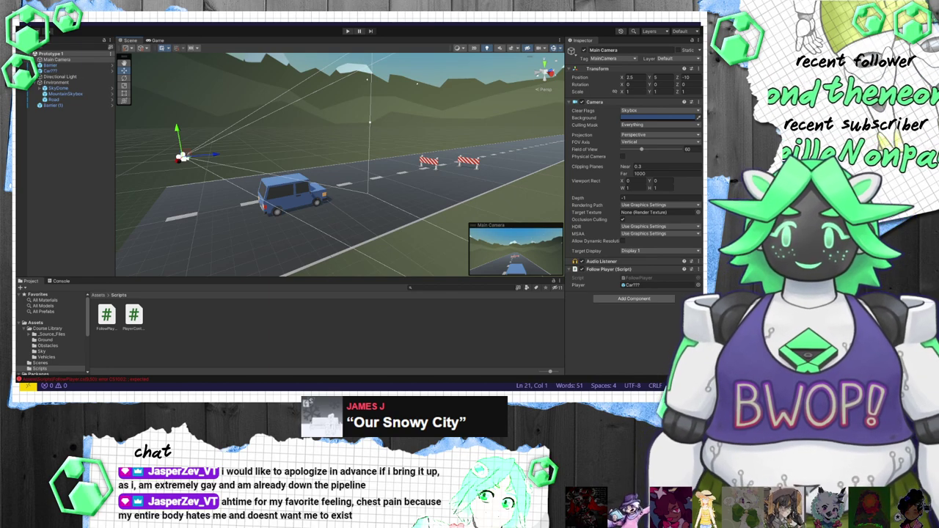
Step: Fix the missing semicolon on line 20 so the Offset 0, 5, -7 appears in the Inspector
key("Return")
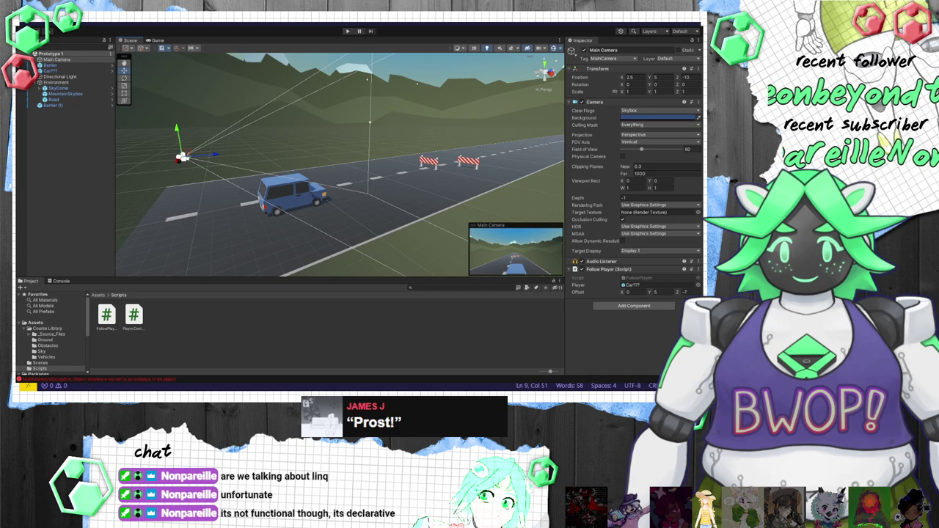
key("alt+Tab")
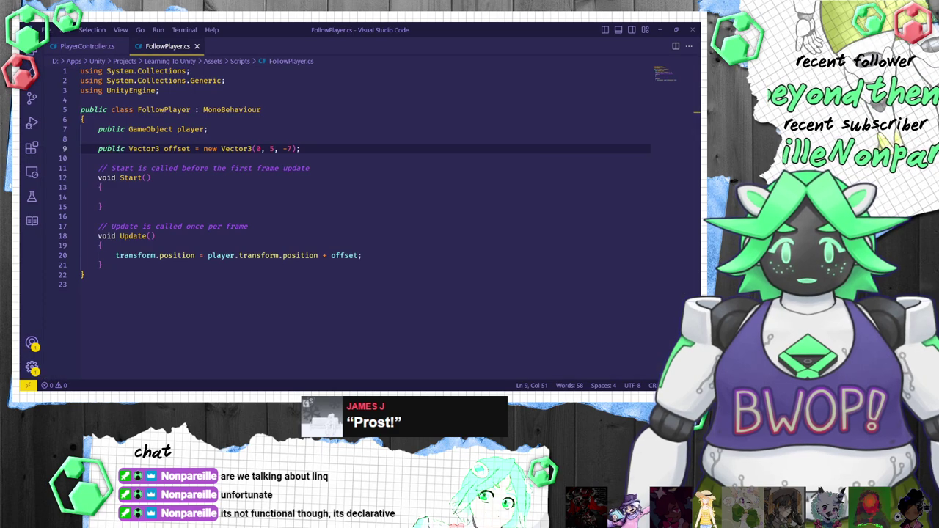
Step: Paste an example highScoreCount LINQ query into Update and indent its clauses
left_click(389, 249)
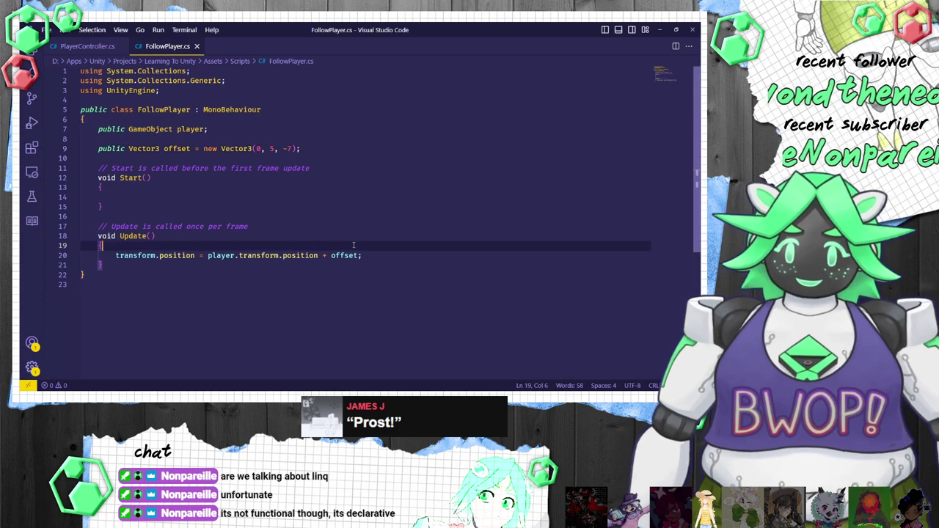
left_click(390, 255)
key("Return")
key("Return")
type("int highScoreCount = (     from score in scores     where score > 80     select score ).Count();")
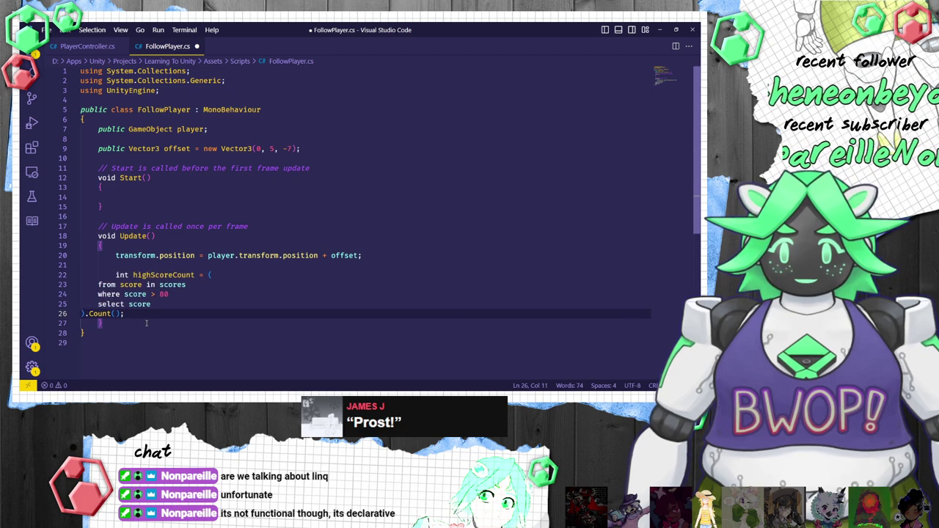
left_click(81, 313)
key("Tab")
key("Tab")
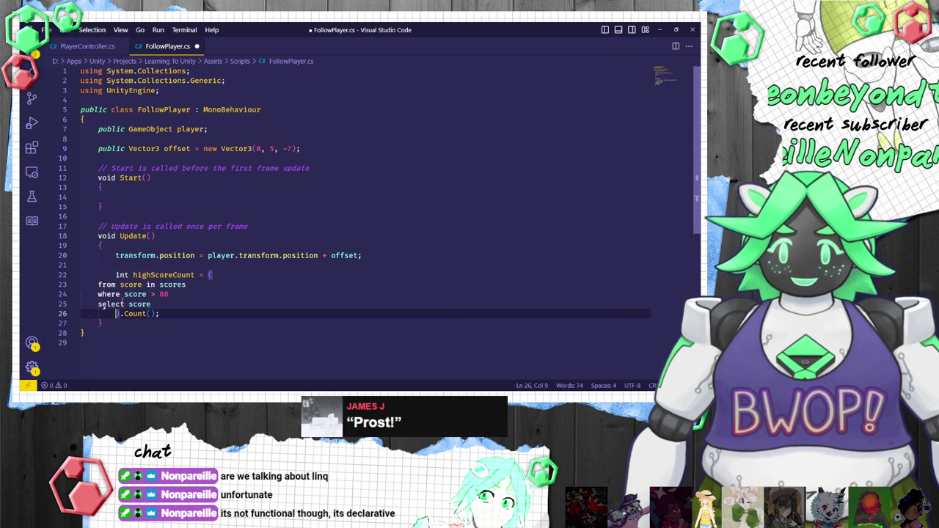
left_click(98, 285)
key("Tab")
key("Tab")
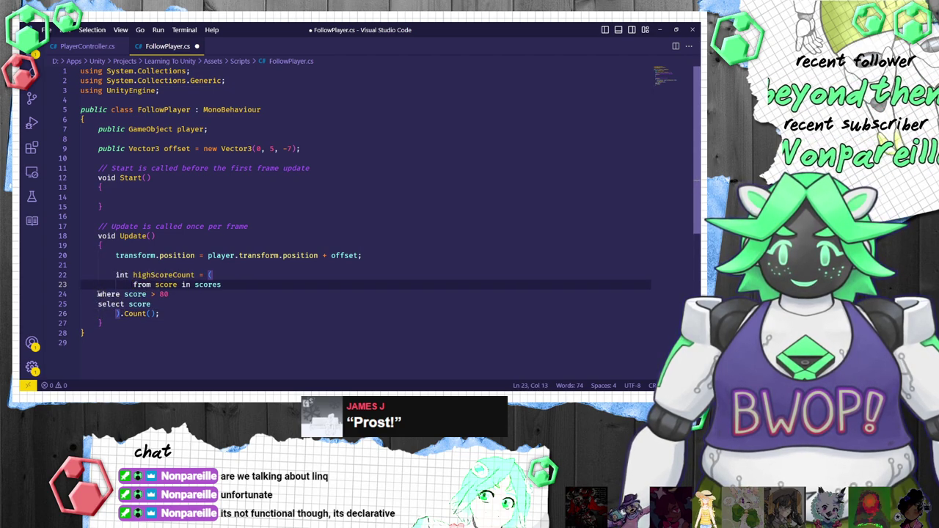
left_click(99, 294)
key("Tab")
key("Tab")
left_click(98, 304)
key("Tab")
key("Tab")
Step: Delete the highScoreCount query and its blank line, then save FollowPlayer.cs
mouse_move(187, 327)
left_mouse_down()
mouse_move(96, 303)
mouse_move(81, 272)
mouse_move(115, 274)
mouse_move(176, 303)
mouse_move(173, 316)
left_mouse_up()
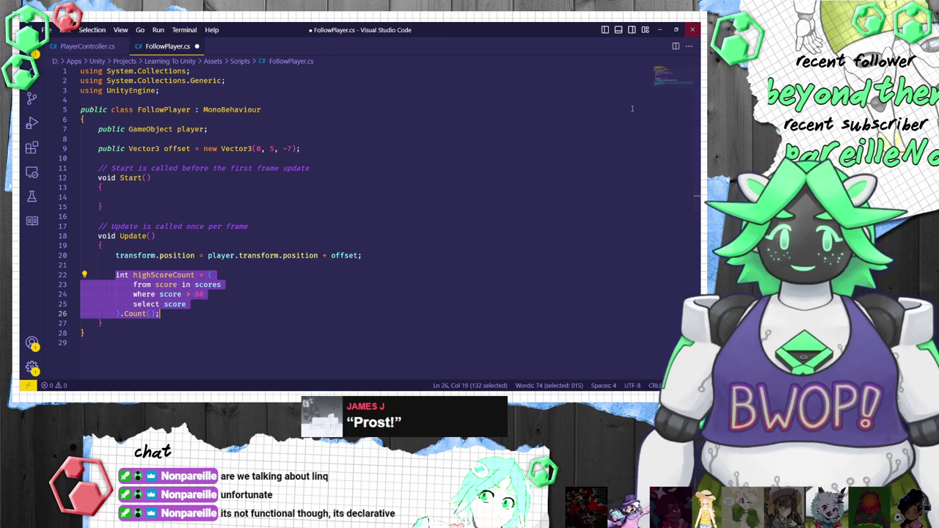
left_click(192, 313)
mouse_move(192, 312)
left_mouse_down()
mouse_move(115, 274)
mouse_move(147, 278)
mouse_move(190, 307)
left_mouse_up()
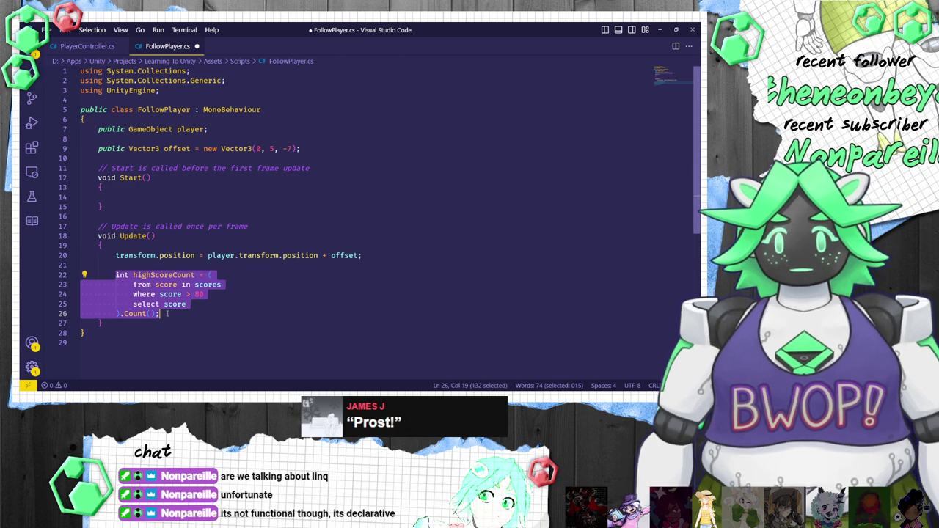
left_click(160, 313)
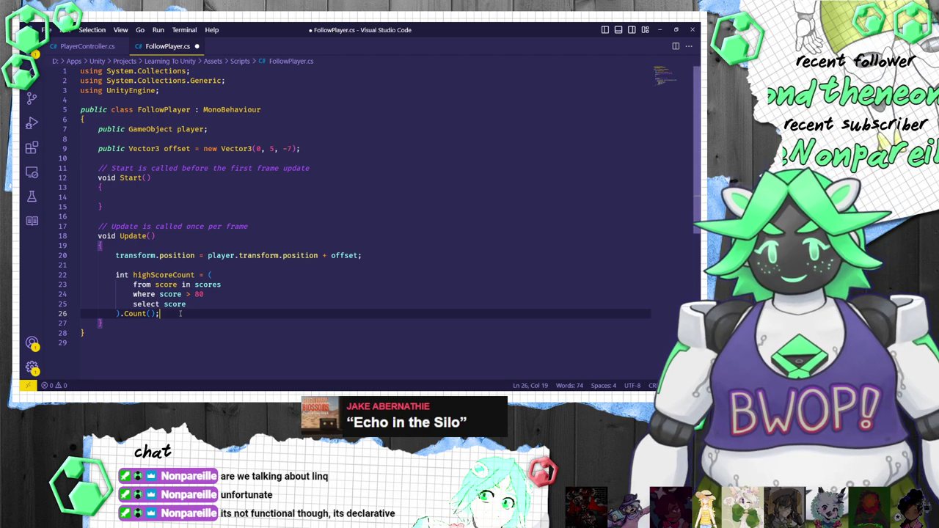
left_click_drag(160, 313, 371, 261)
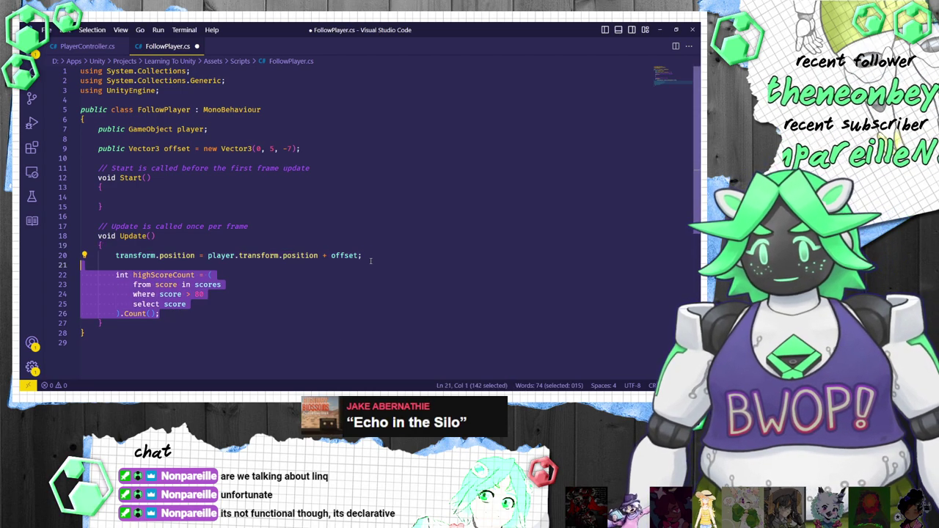
key("BackSpace")
key("BackSpace")
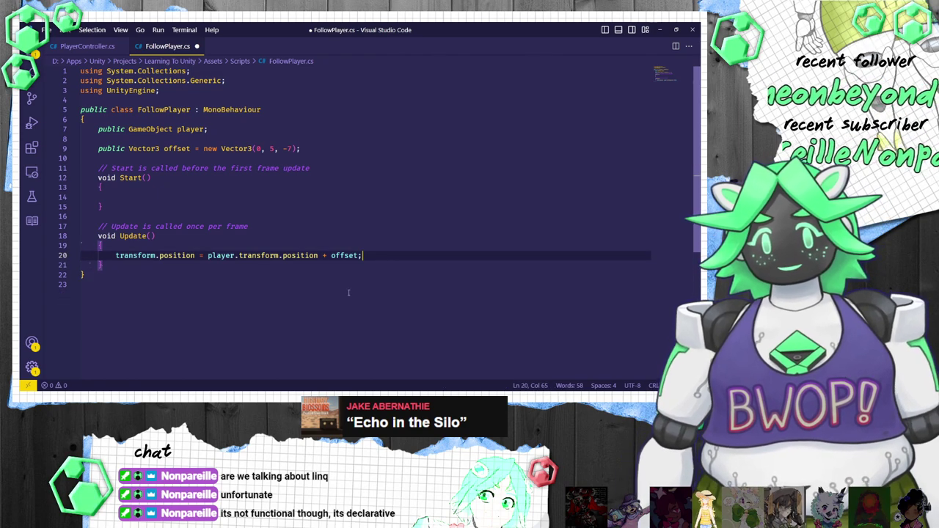
key("Down")
key("Down")
key("Down")
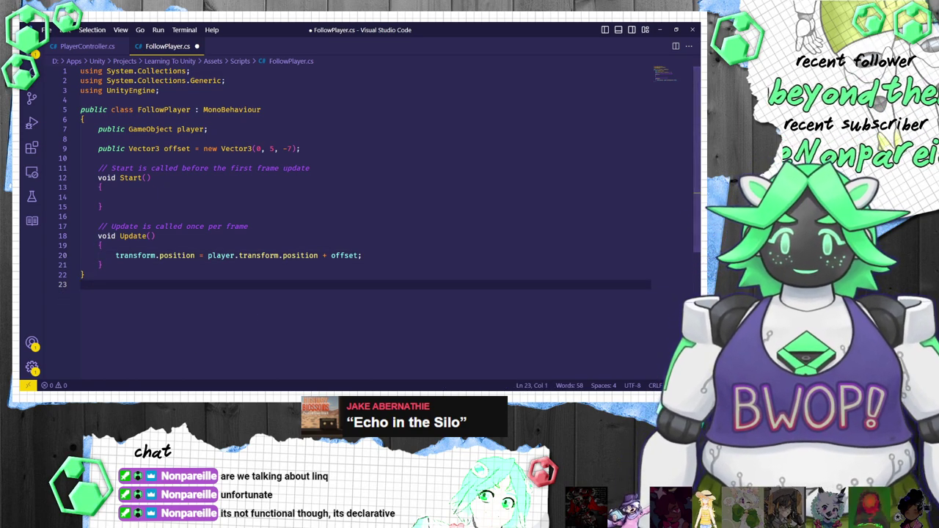
key("ctrl+s")
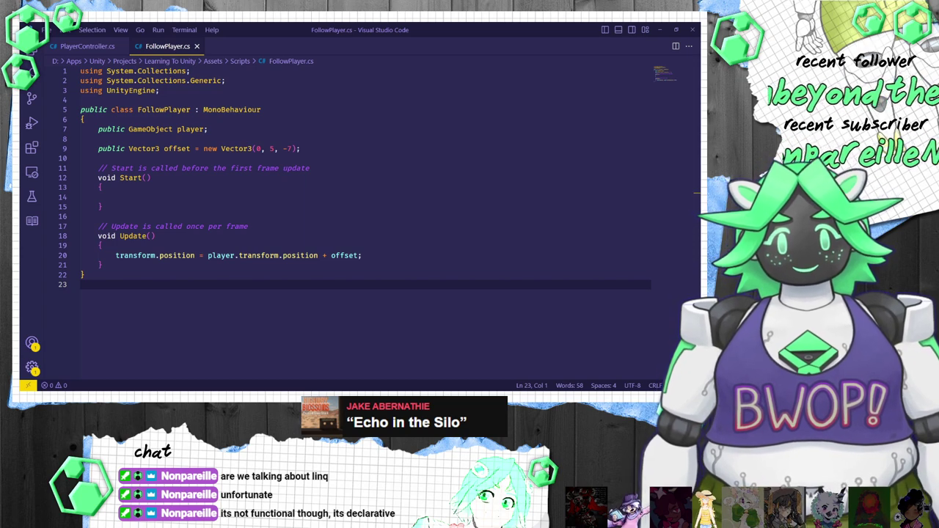
Step: Rename FollowPlayer's Update method to LateUpdate and save the script
left_click(121, 235)
type("Late")
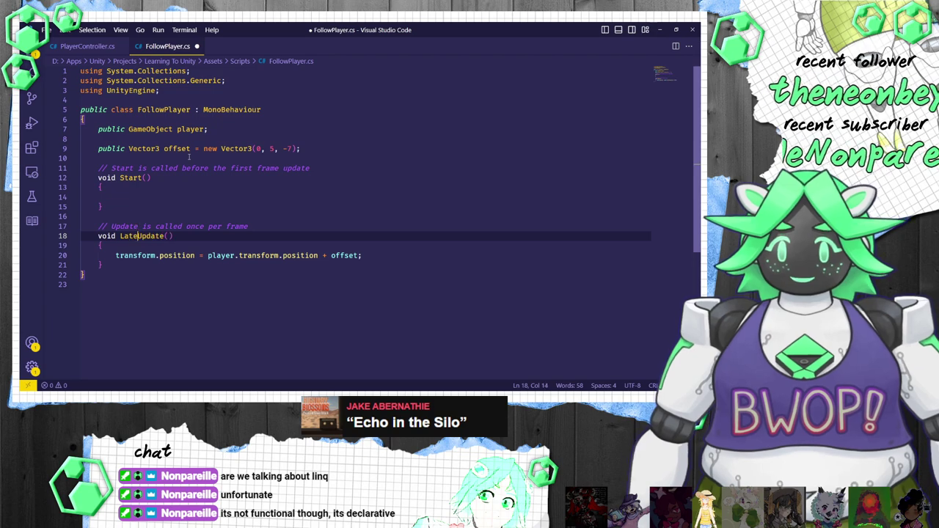
key("ctrl+s")
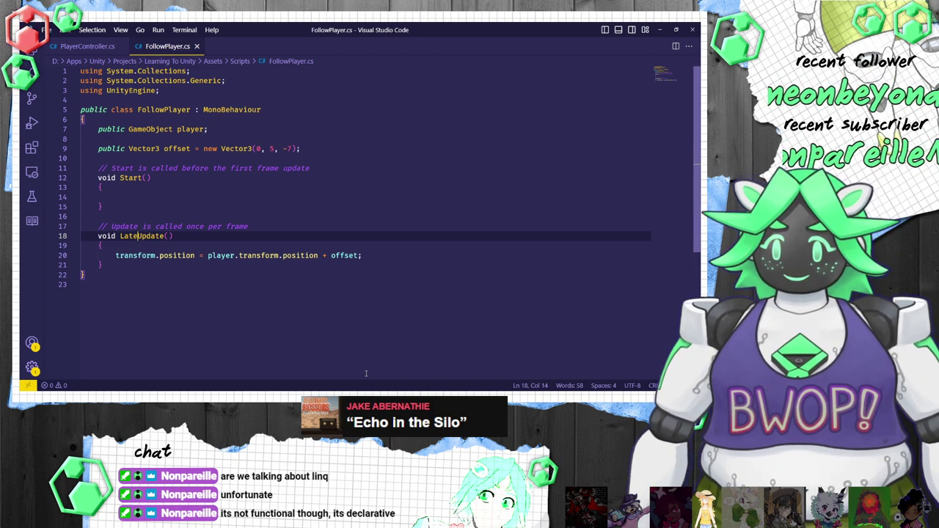
left_click(448, 206)
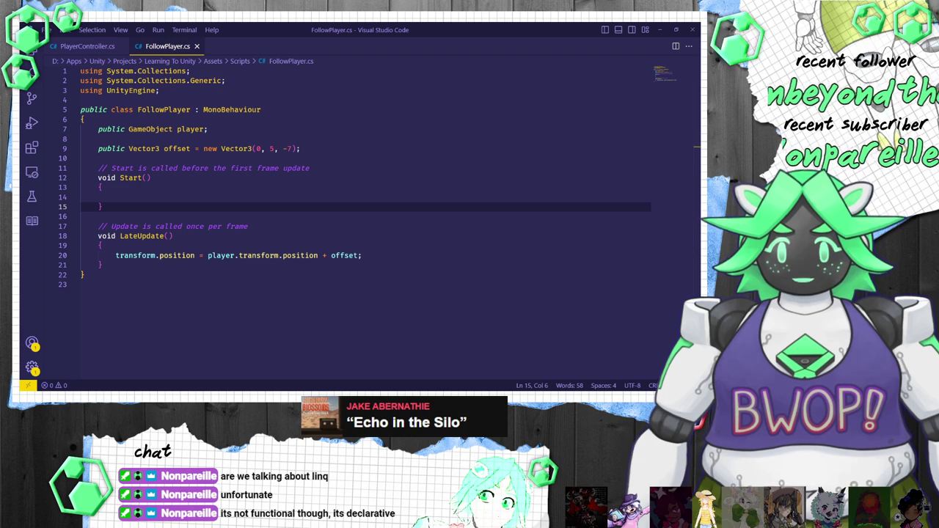
key("alt+Tab")
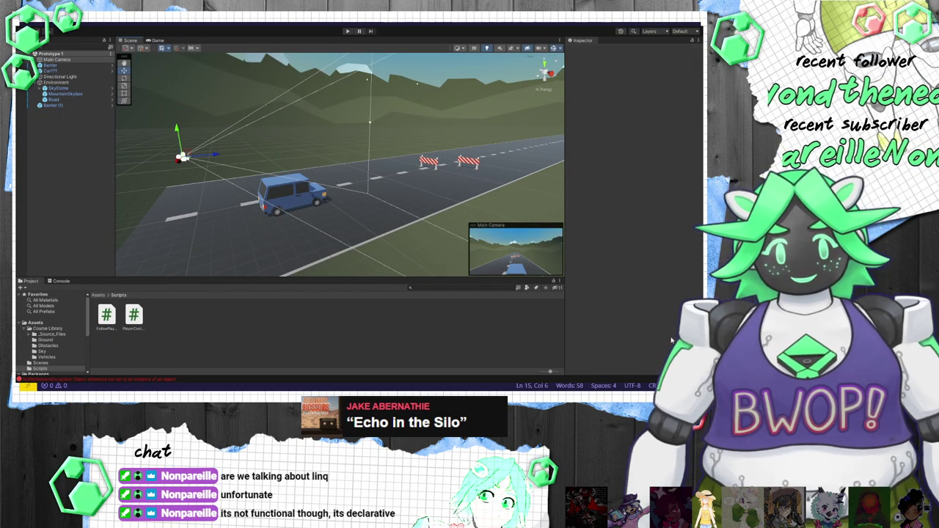
Step: Play-test the follow camera twice in Unity, stopping play mode each time
left_click(347, 31)
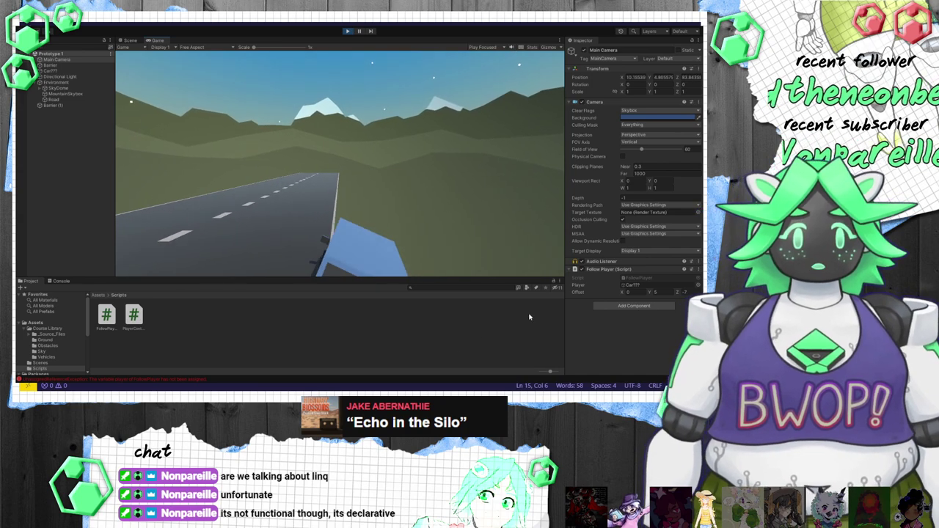
left_click(349, 32)
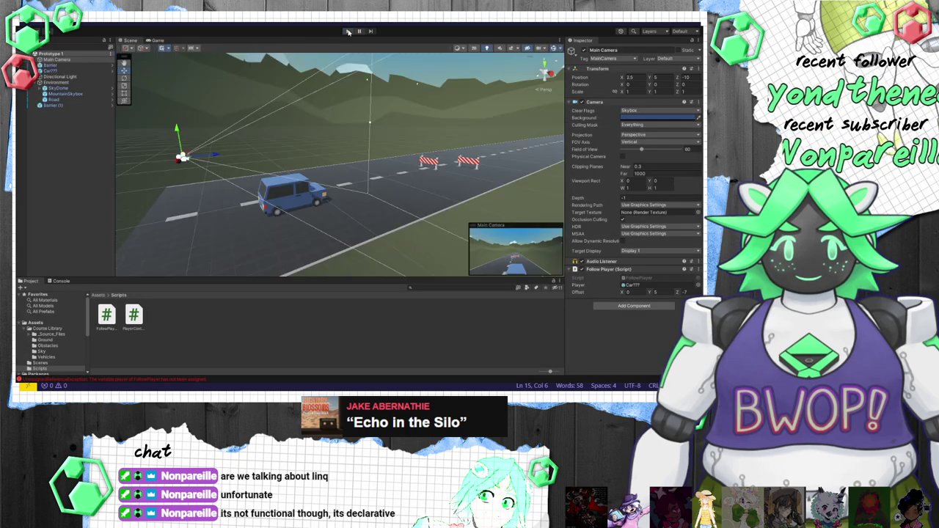
left_click(349, 32)
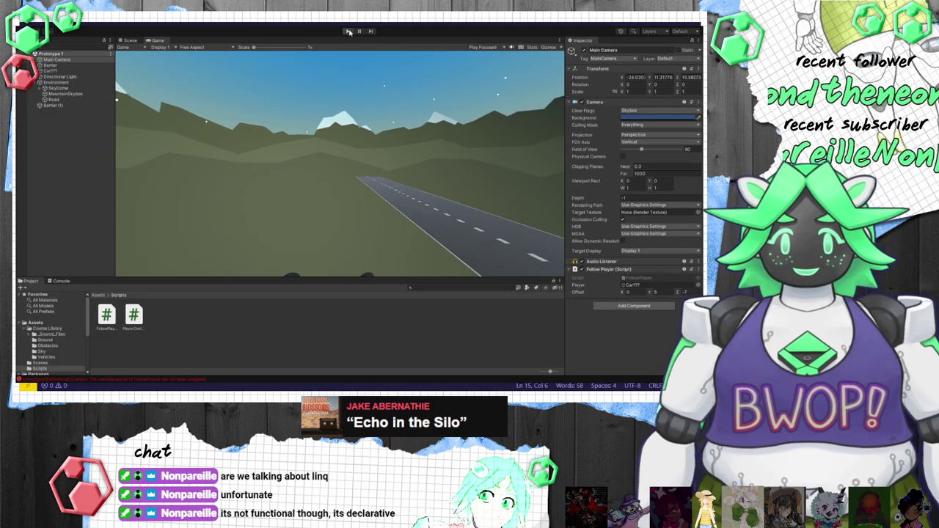
left_click(349, 31)
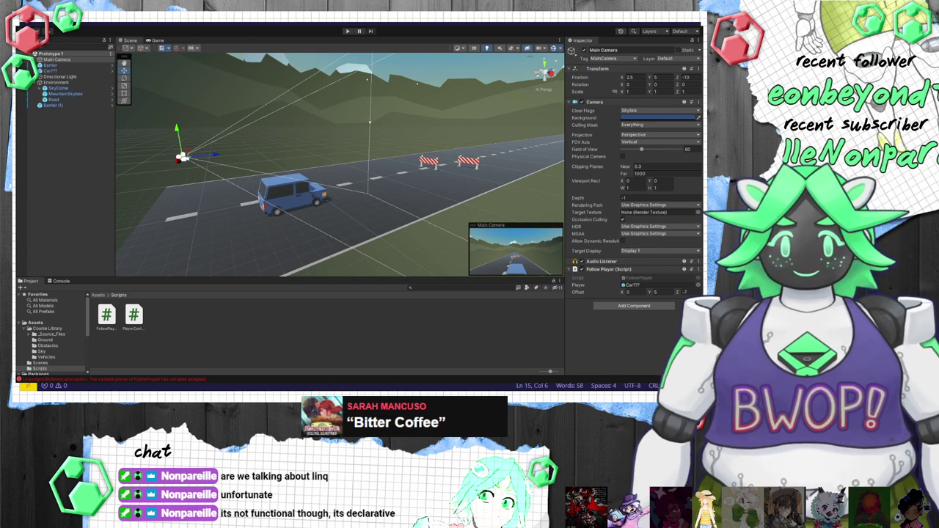
key("alt+Tab")
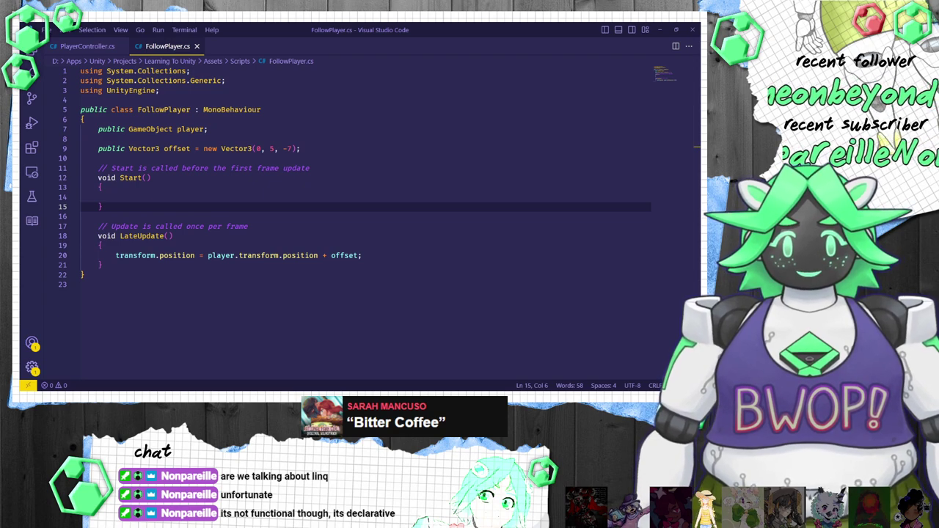
Step: Add a public float turnSpeed field below speed in PlayerController.cs
left_click(97, 46)
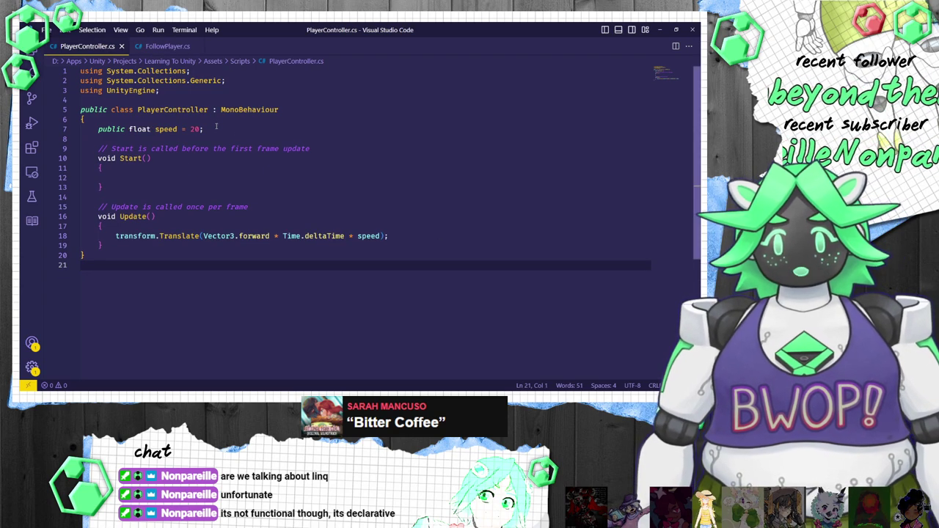
left_click(217, 128)
key("Return")
type("p")
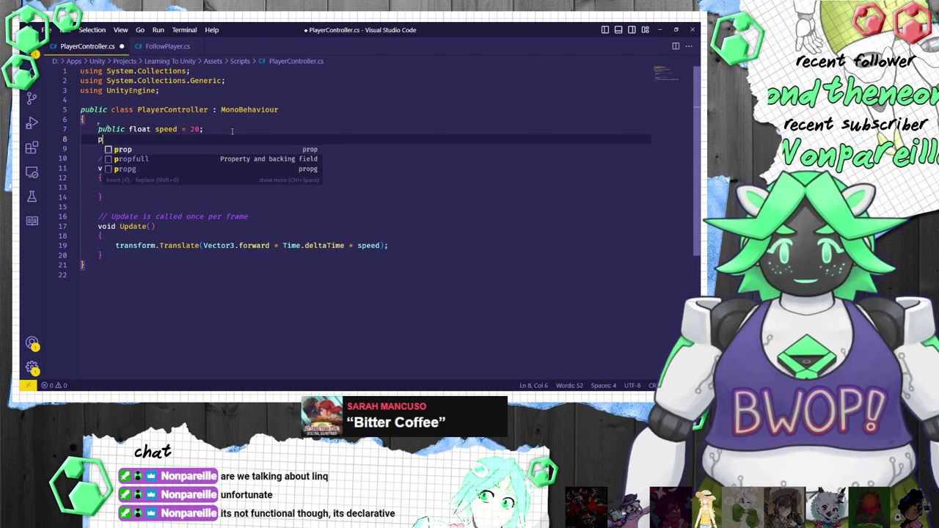
type("ublic float tu")
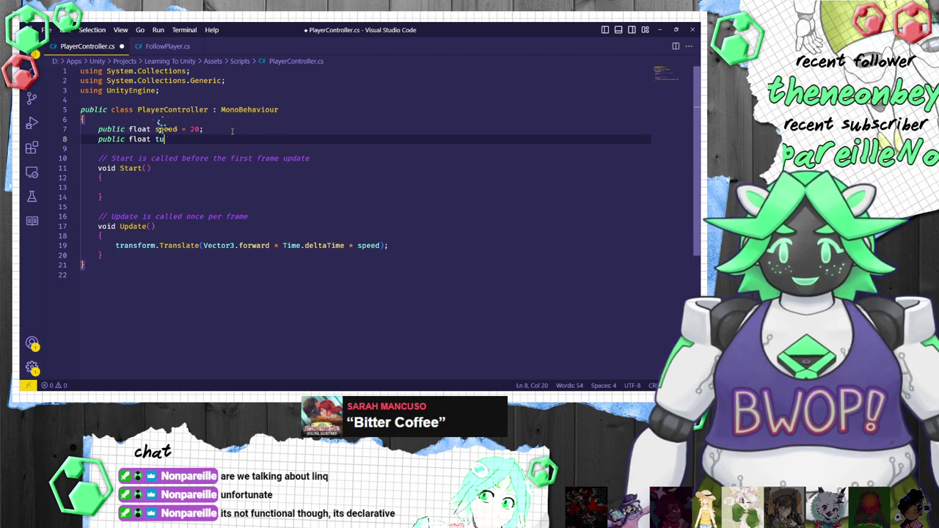
type("rnSpeed;")
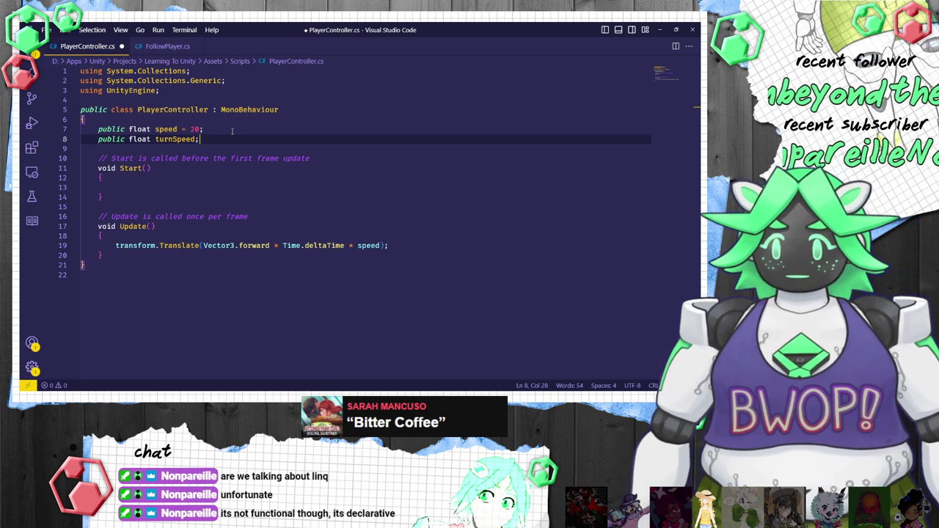
left_click(389, 250)
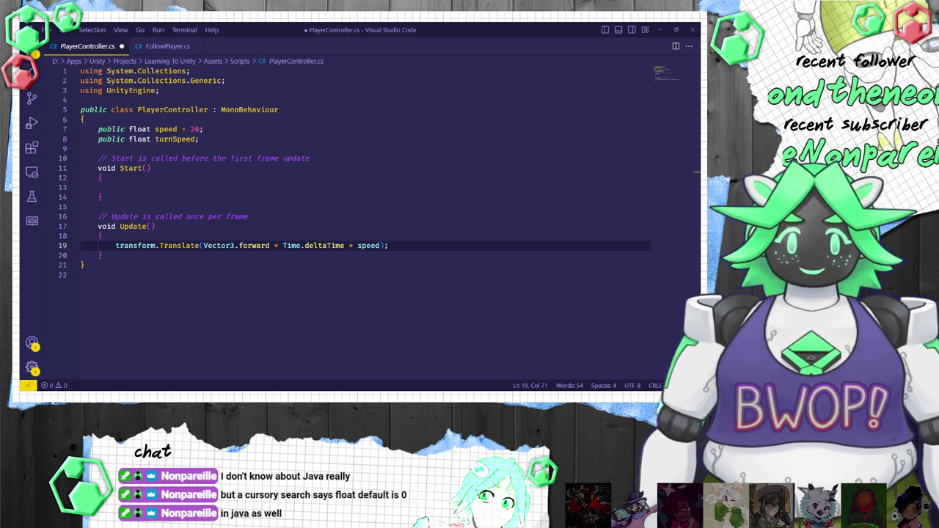
Step: Add the line transform.Translate(Vector3.right * time.deltaTime * turnSpeed); below the forward movement and save
key("alt+Tab")
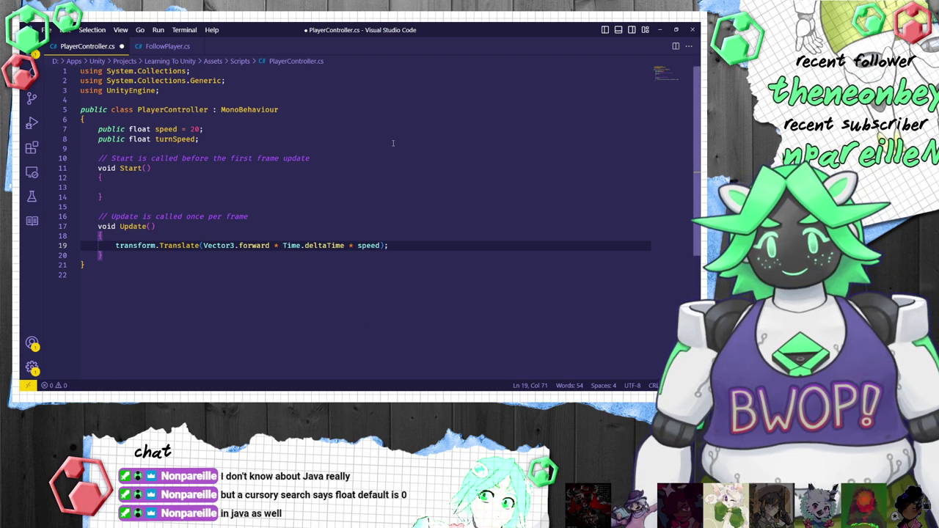
key("Return")
type("transform")
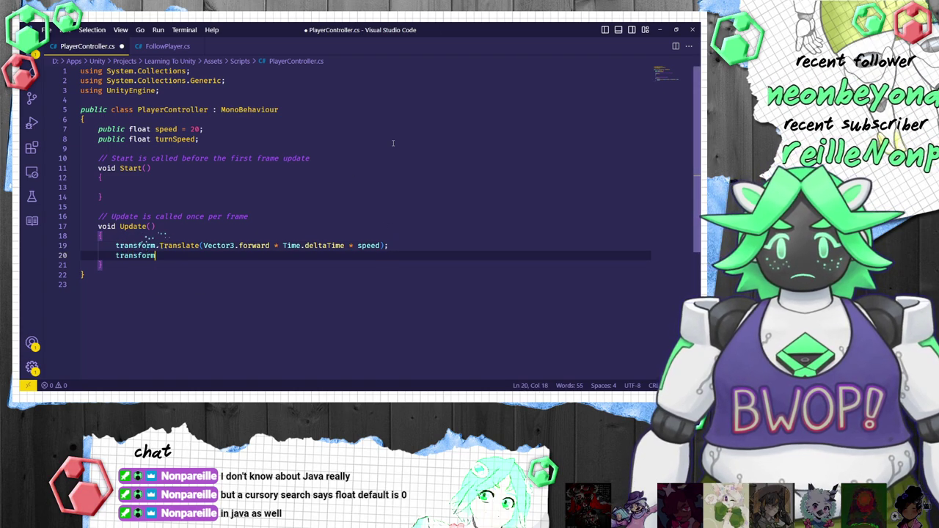
type(".Translate(Ve")
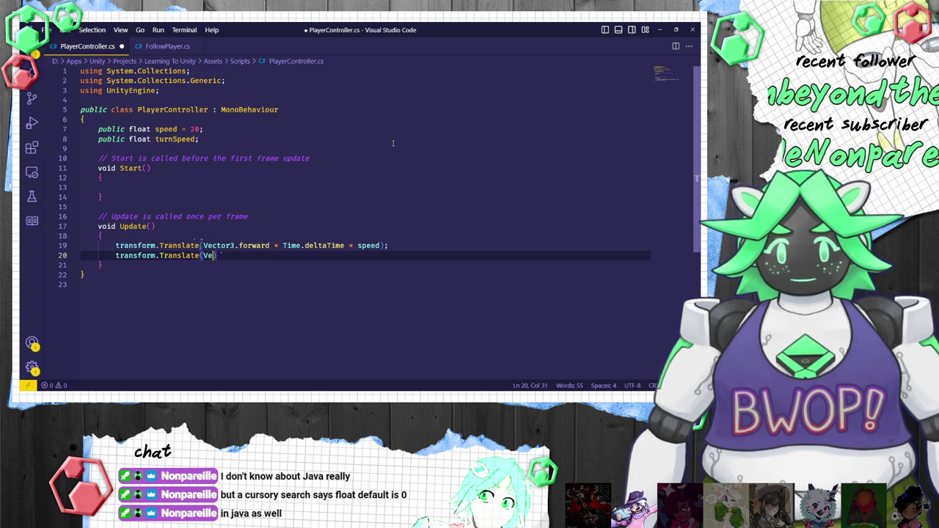
type("ctor3.righ")
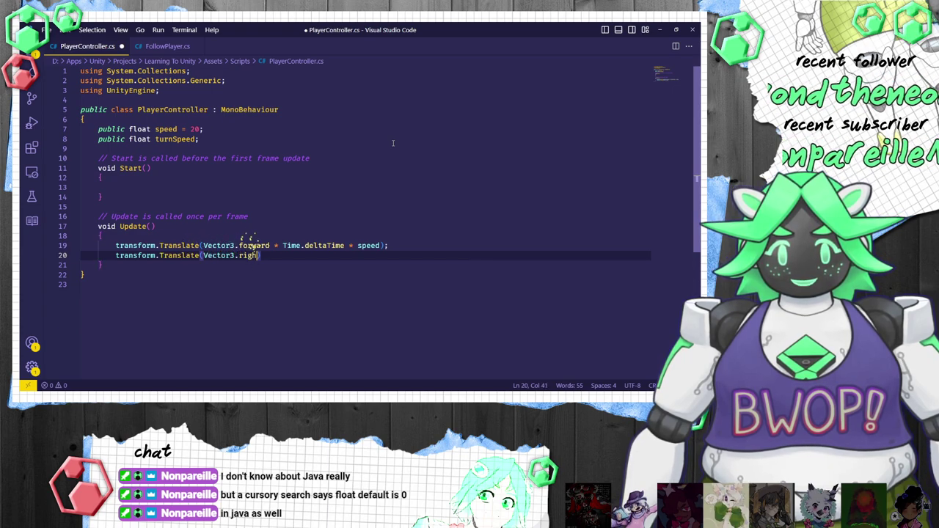
type("t * time.deltaT")
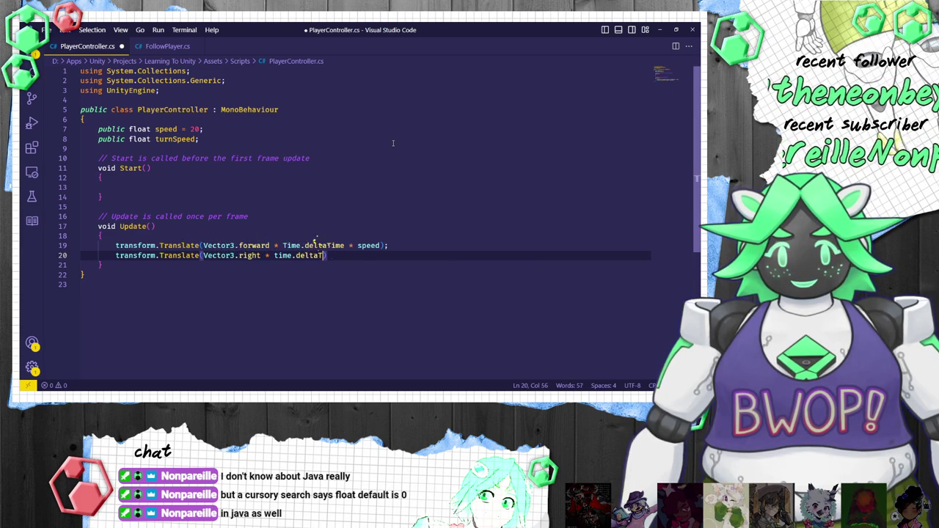
type("ime * turnSpeed)")
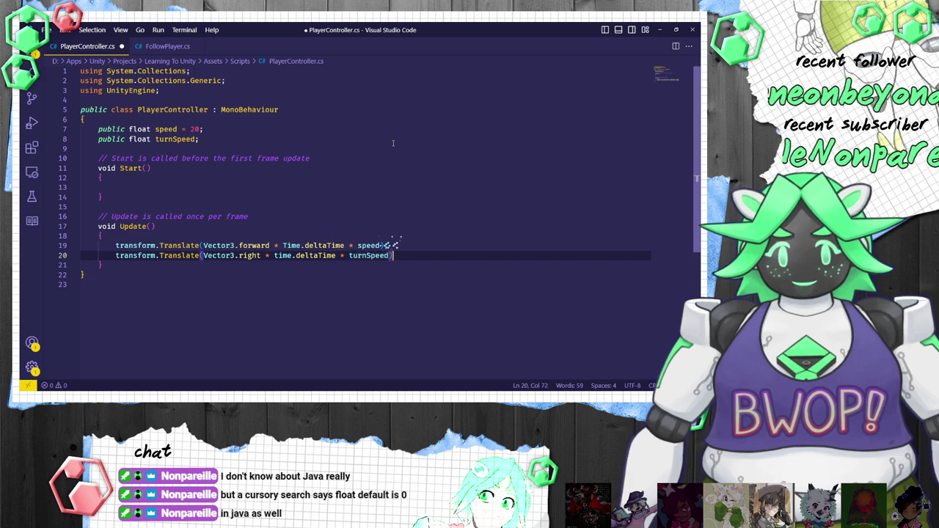
type(";")
key("ctrl+s")
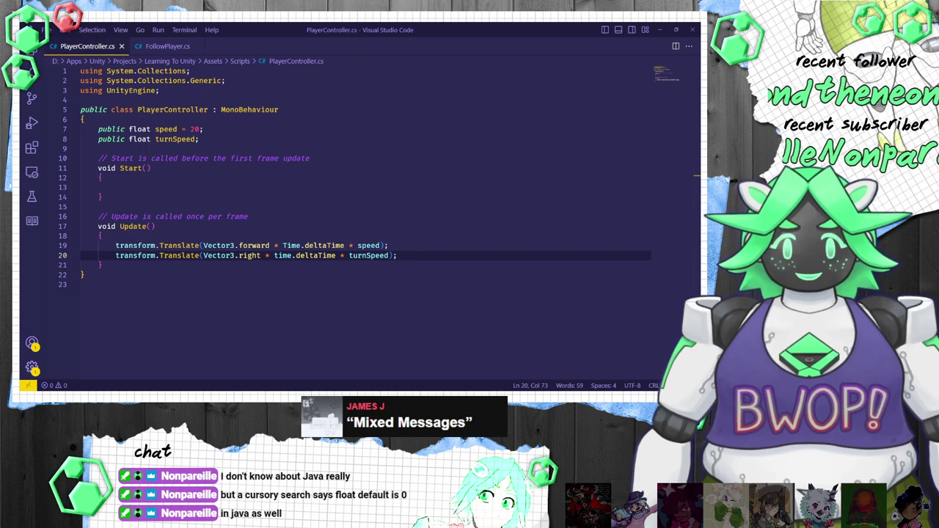
Step: Declare a new field 'public float horizontalInput;' below the turnSpeed field
left_click(182, 255)
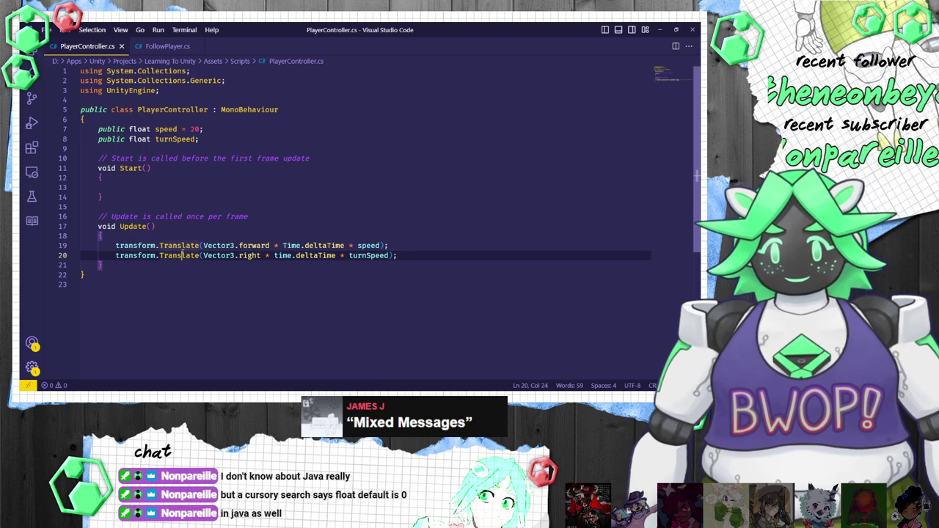
triple_click(181, 255)
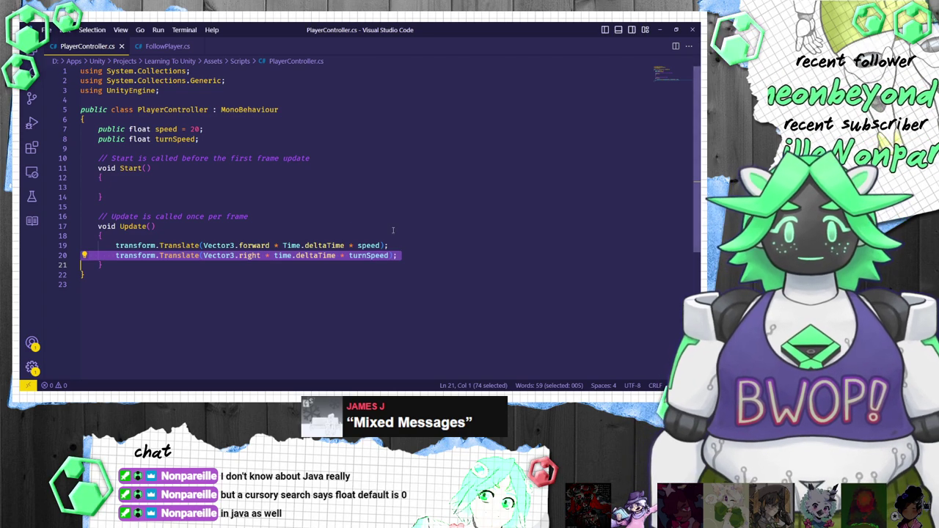
left_click(303, 157)
left_click(297, 148)
left_click(291, 142)
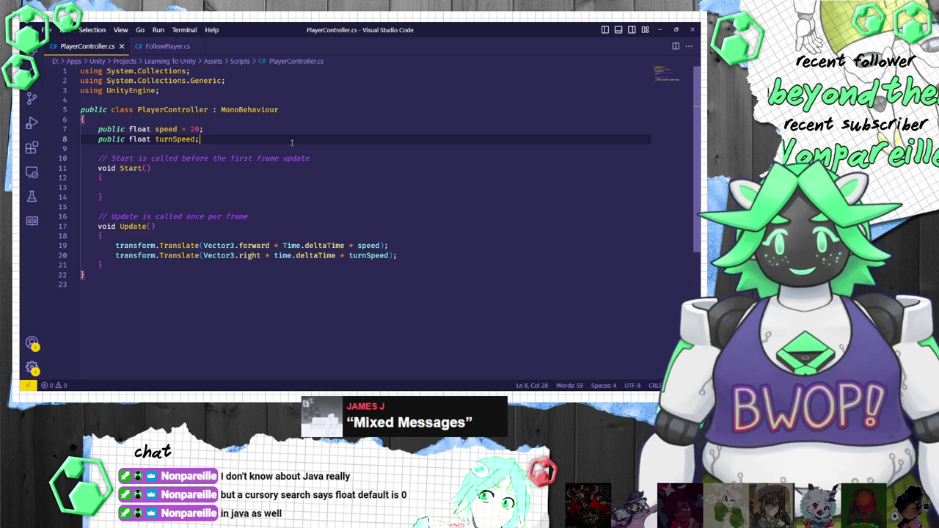
key("Return")
key("Return")
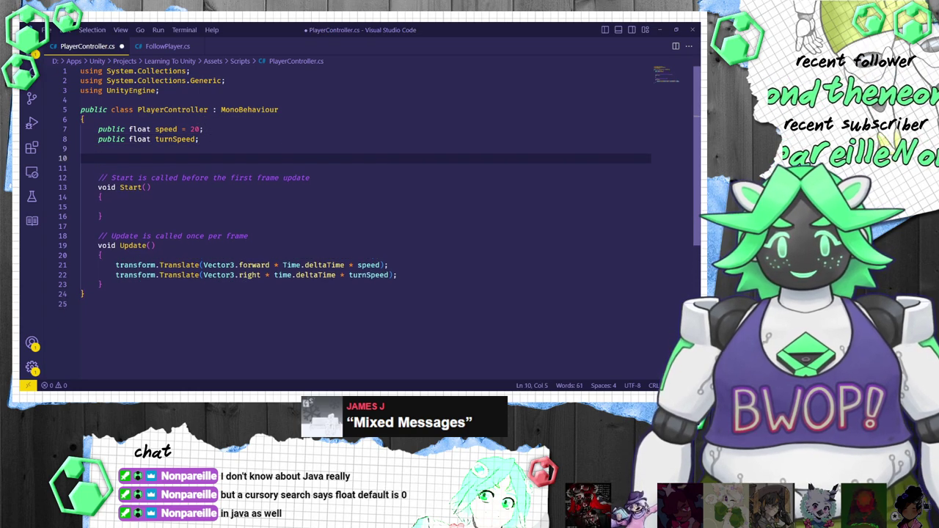
key("BackSpace")
key("BackSpace")
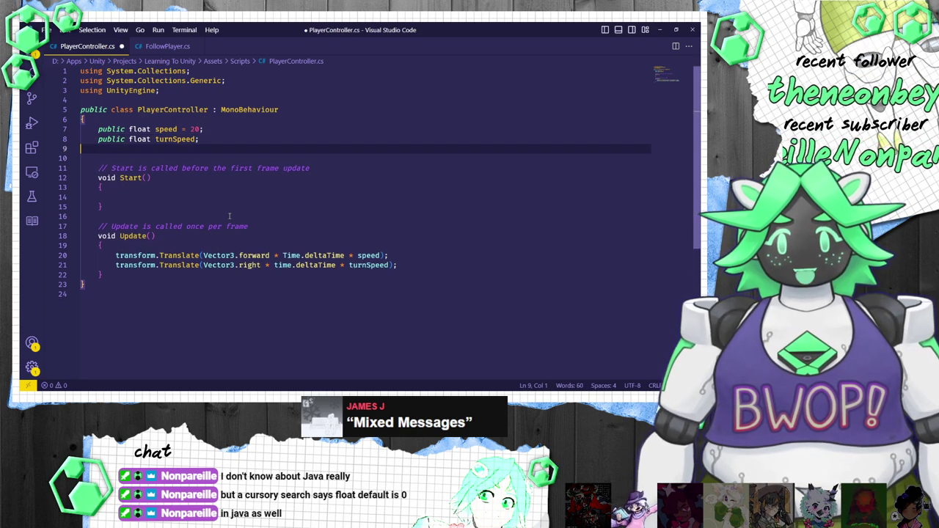
key("Tab")
type("puib")
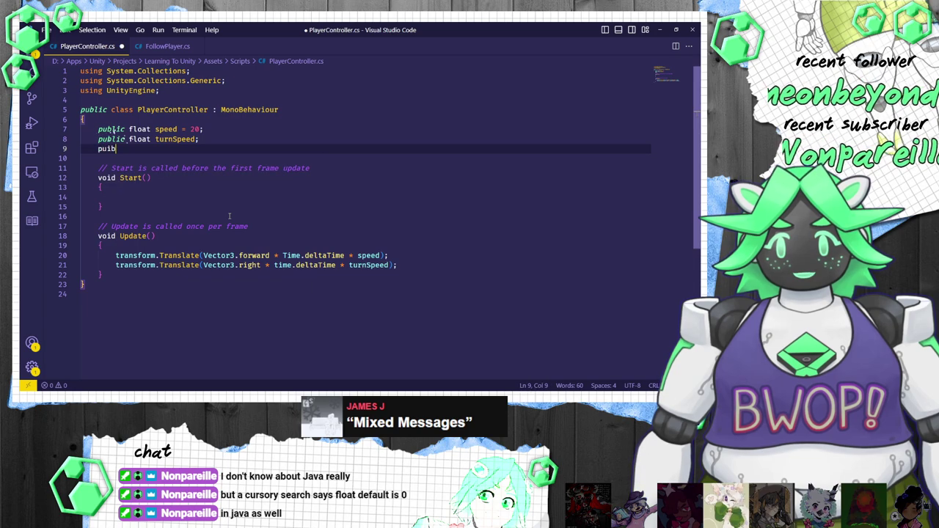
key("BackSpace")
key("BackSpace")
type("lic float hori")
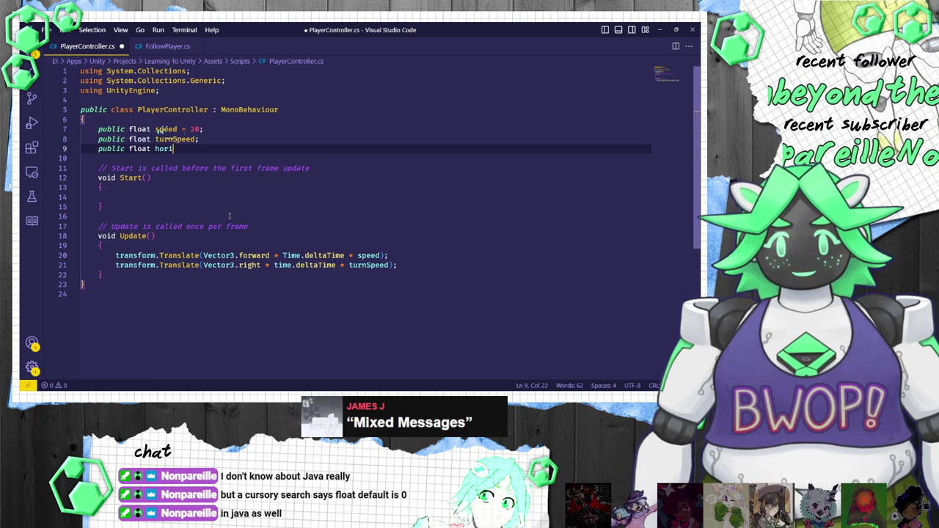
type("zontalInput;")
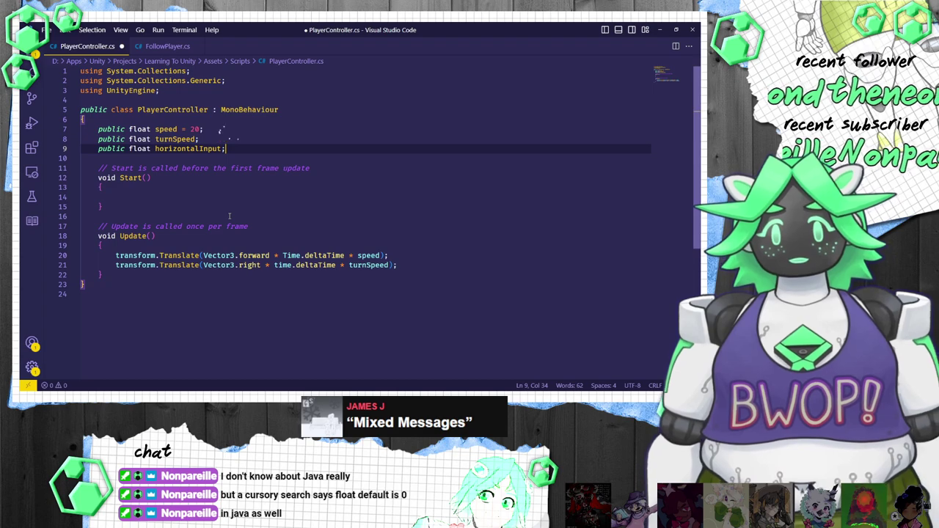
Step: At the top of Update, add horizontalInput = Input.GetAxis("Horizontal"); and save
left_click(110, 245)
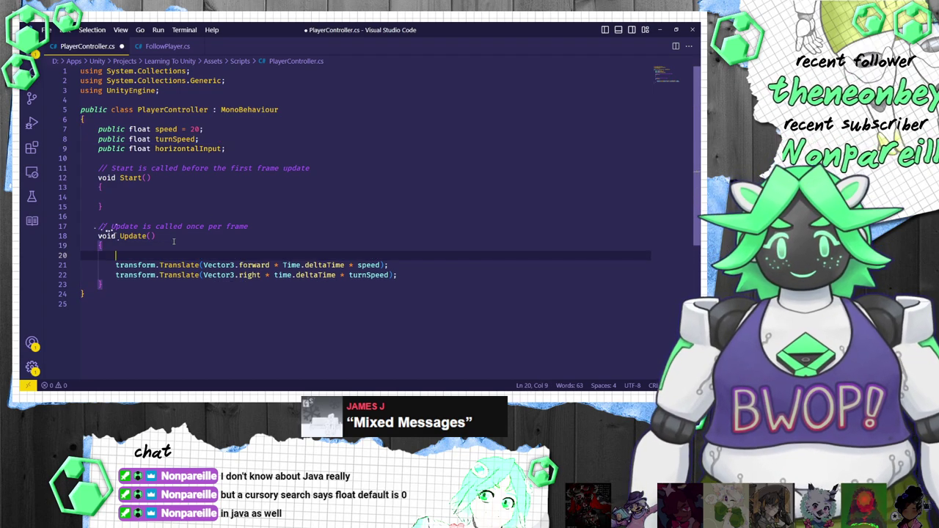
key("Return")
type("hor")
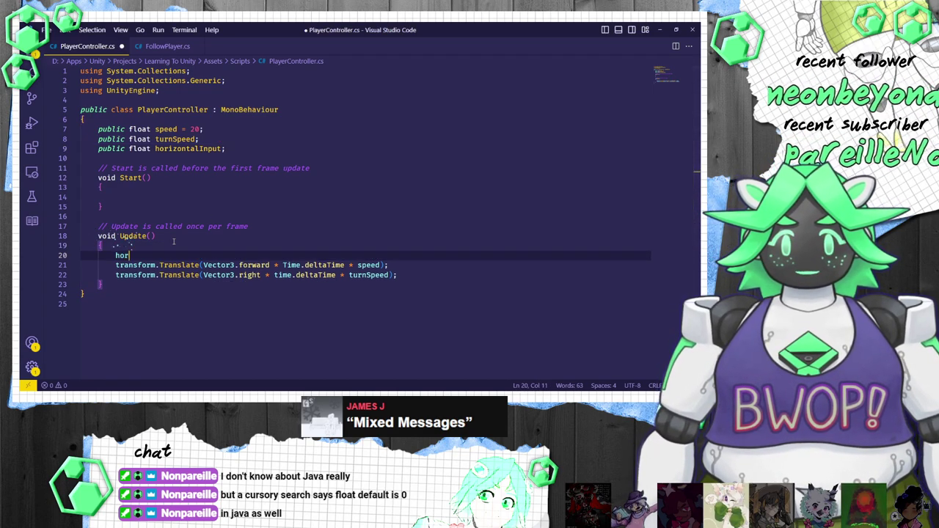
type("izontalInput ")
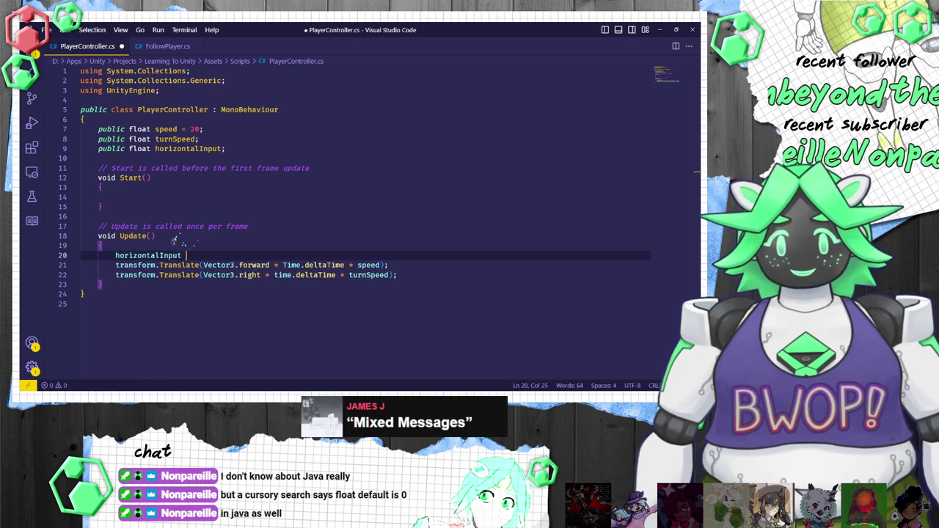
type("=")
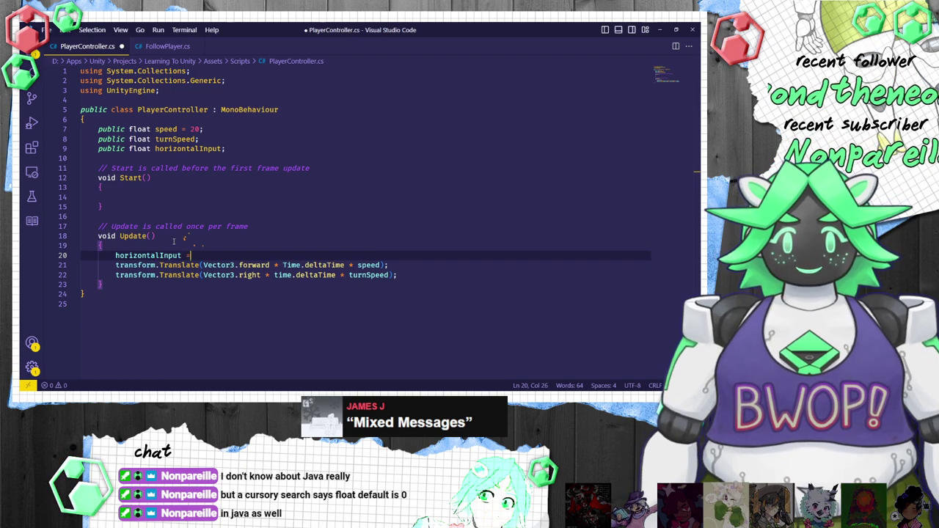
type(" Input.Get")
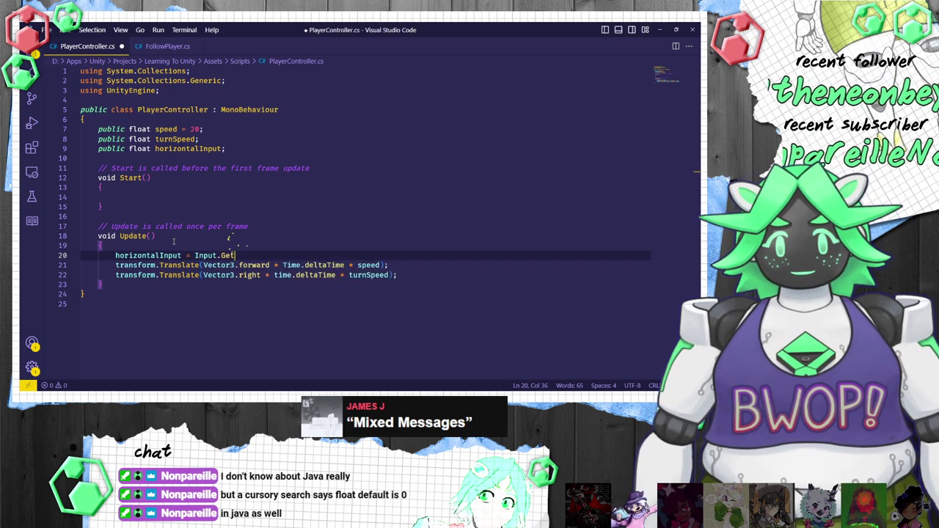
type("Axis(")
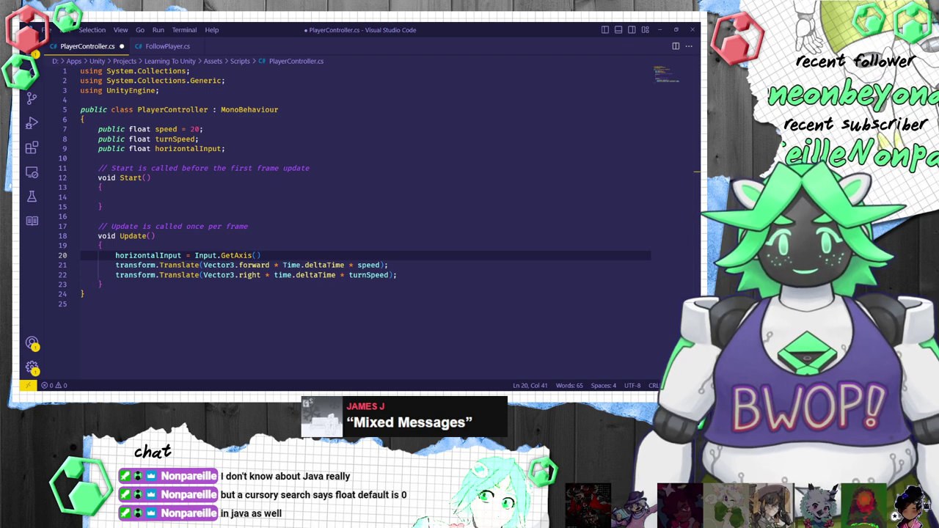
type("\"Horizon")
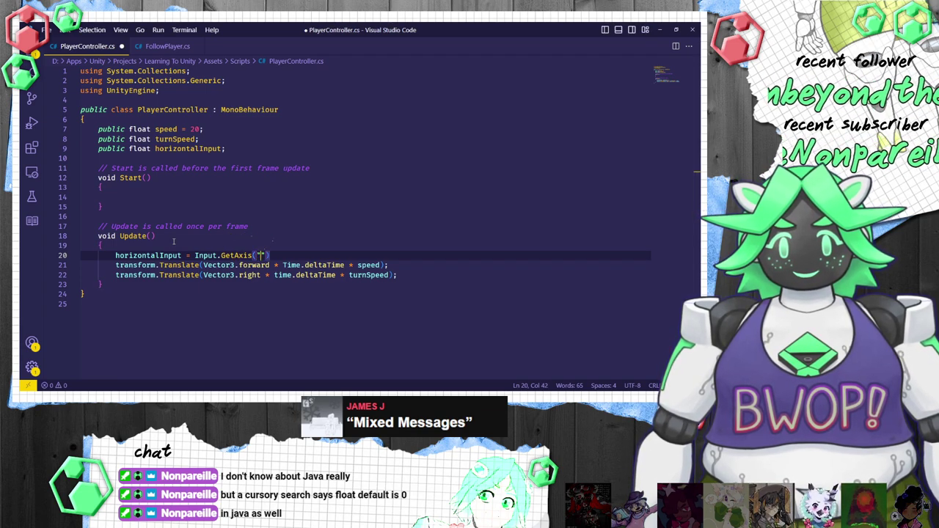
type("tal\");")
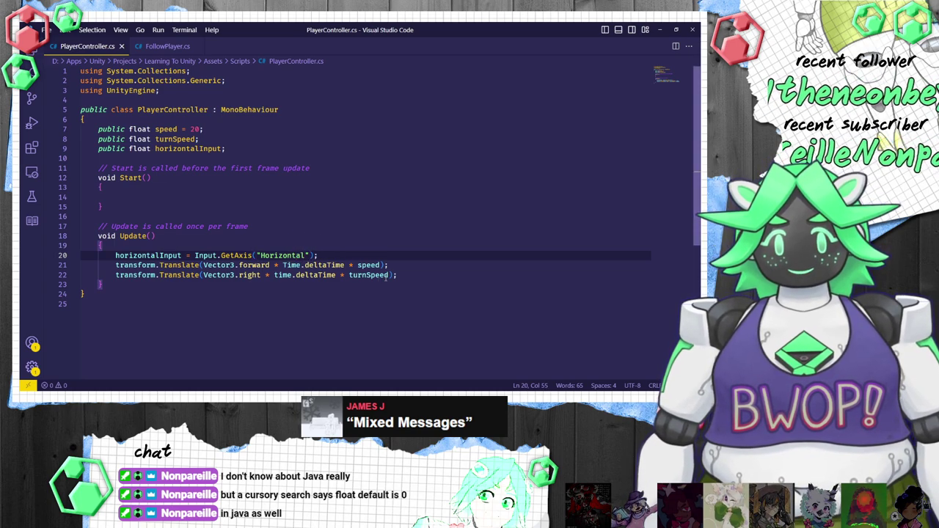
key("ctrl+s")
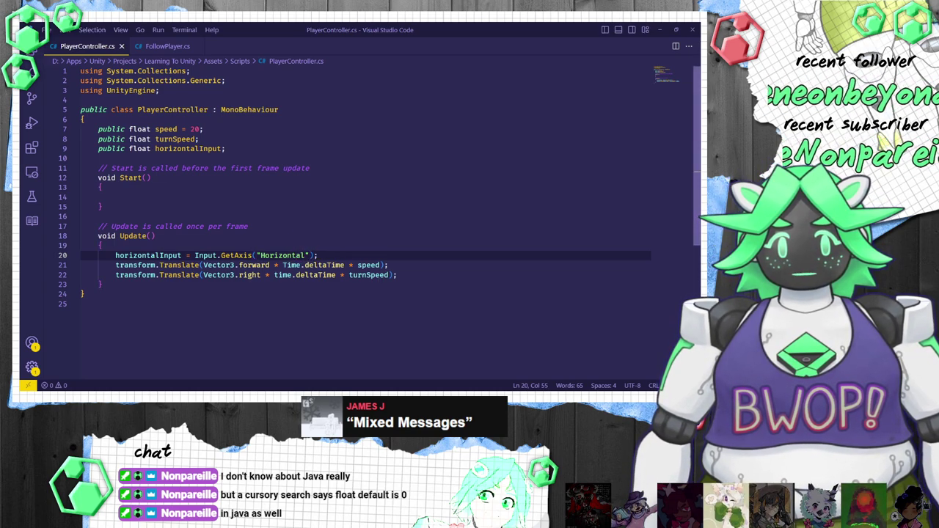
Step: Append * horizontalInput to the turnSpeed Translate line and save the script
left_click(388, 275)
type("* horizontal")
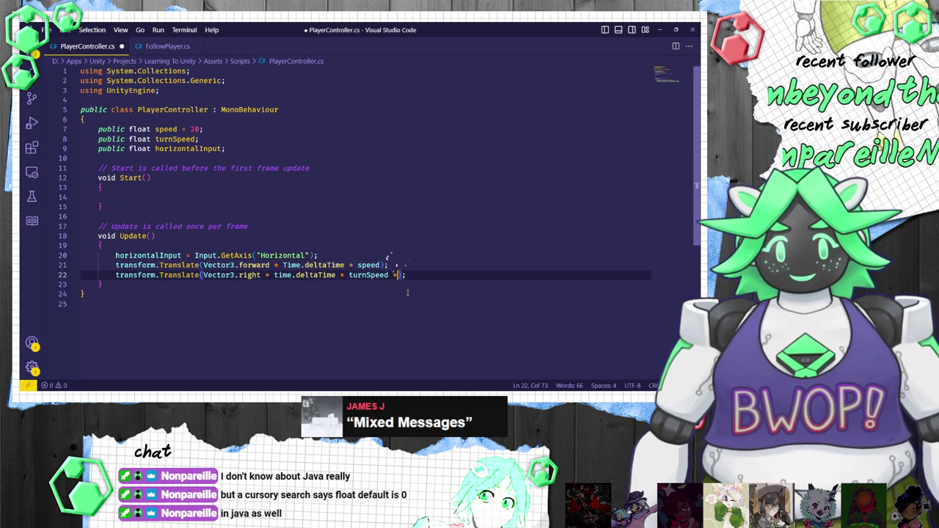
type("Input")
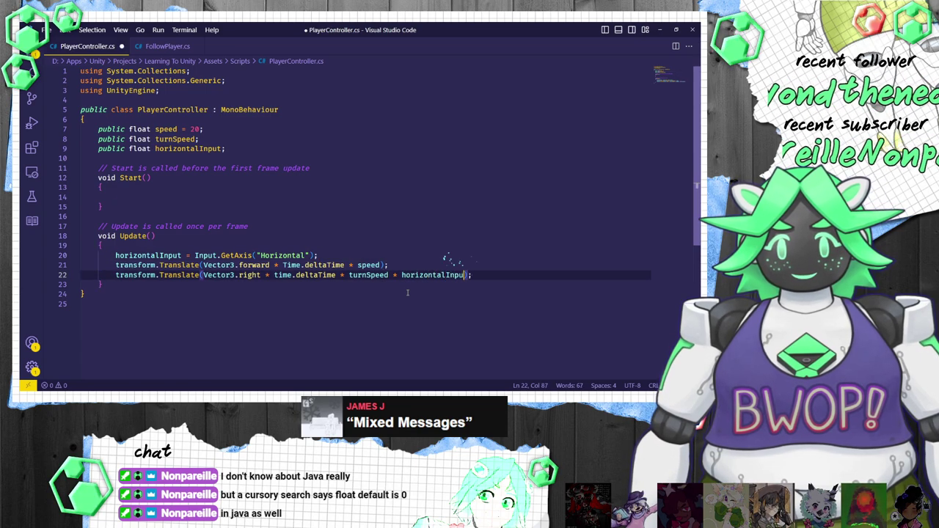
key("ctrl+s")
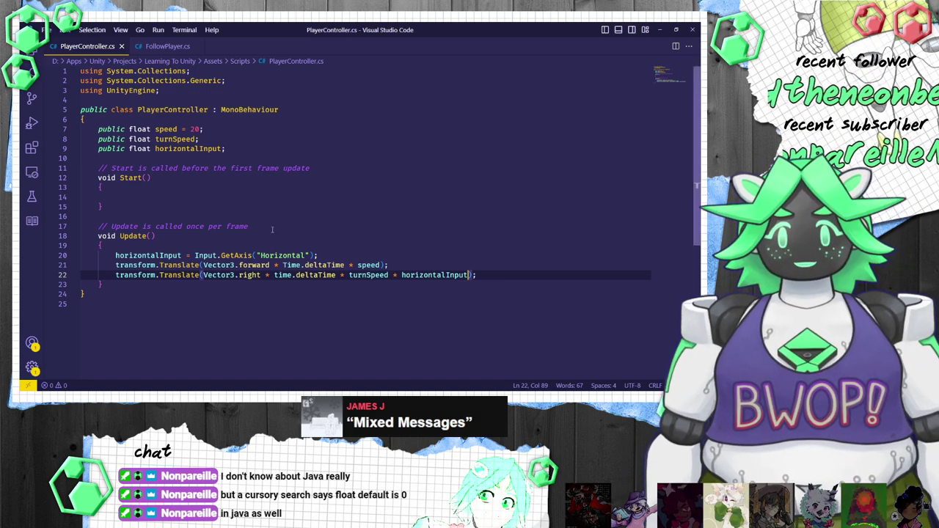
left_click(377, 255)
Step: Declare 'public float verticalInput;' below the horizontalInput field
left_click(234, 146)
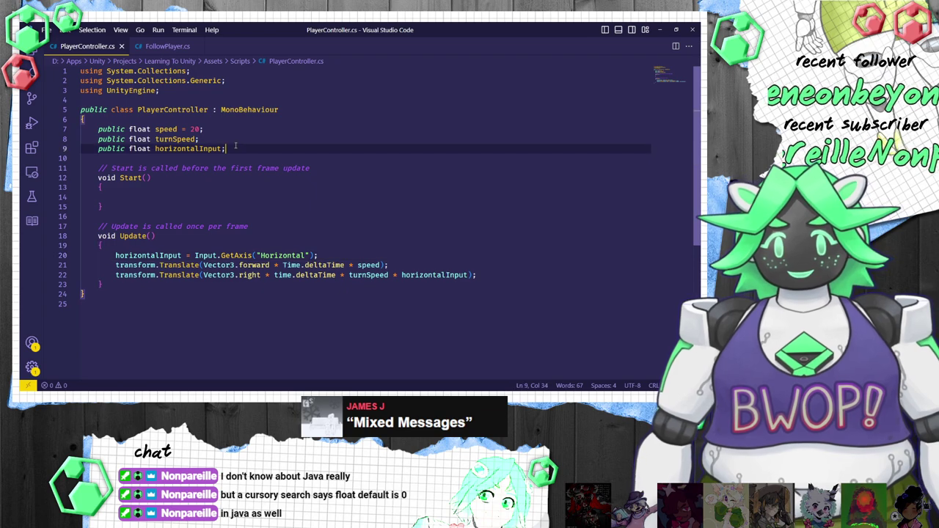
key("Return")
type("p")
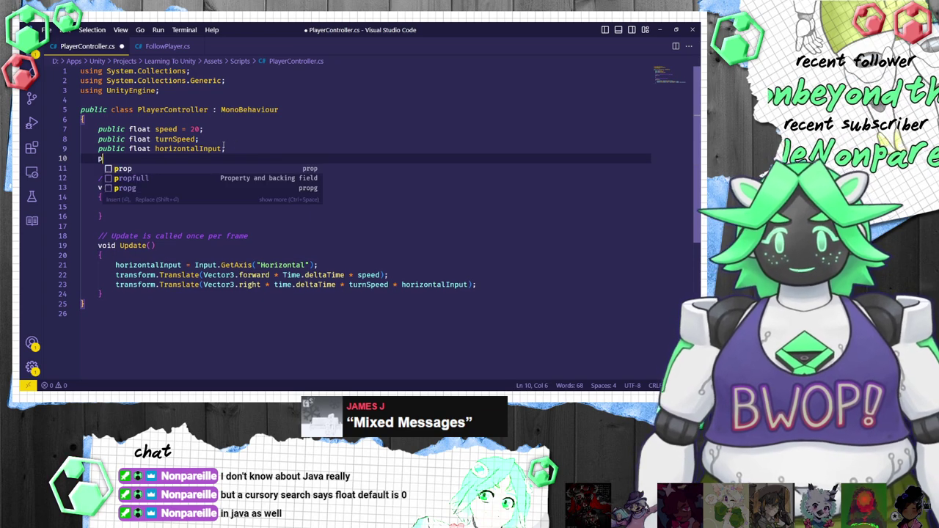
type("ublic float ")
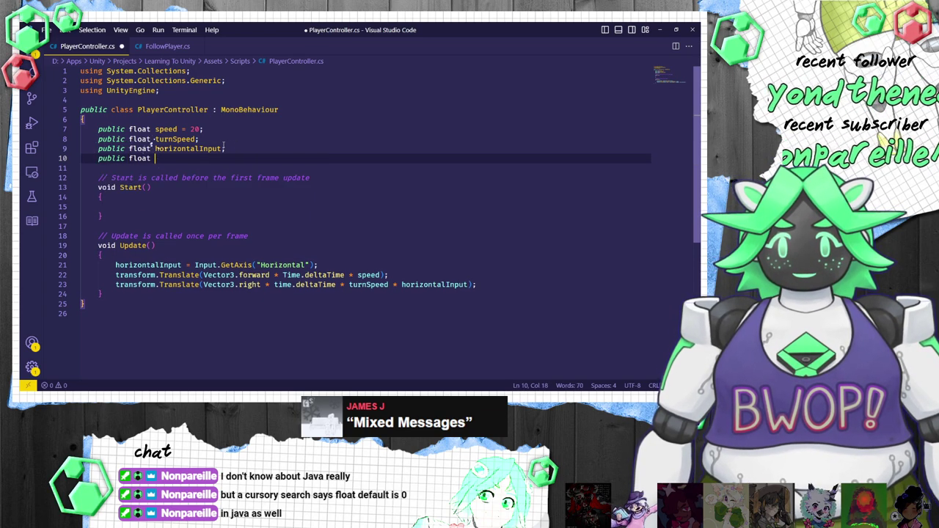
type("verticalInput;'\\")
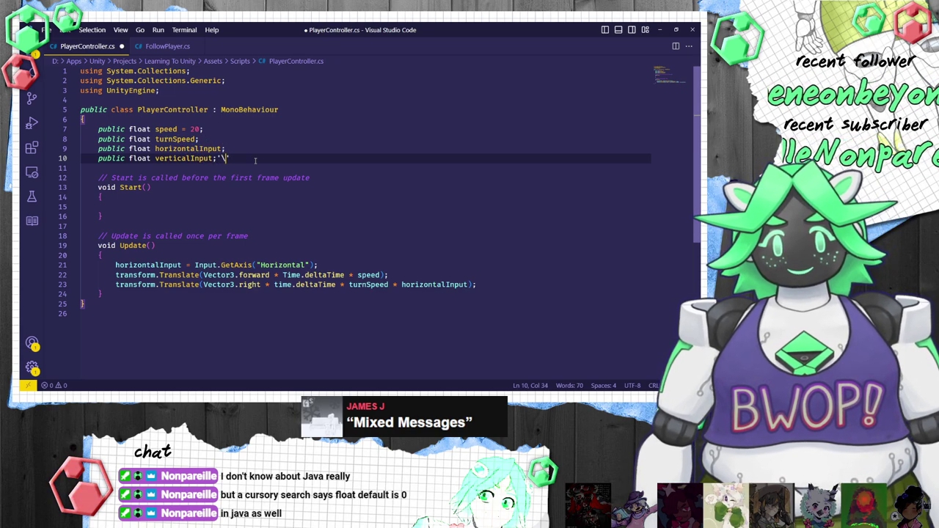
key("BackSpace")
key("BackSpace")
Step: Add verticalInput = Input.GetAxis("Vertical"); below the horizontal input line in Update
left_click(330, 267)
key("Return")
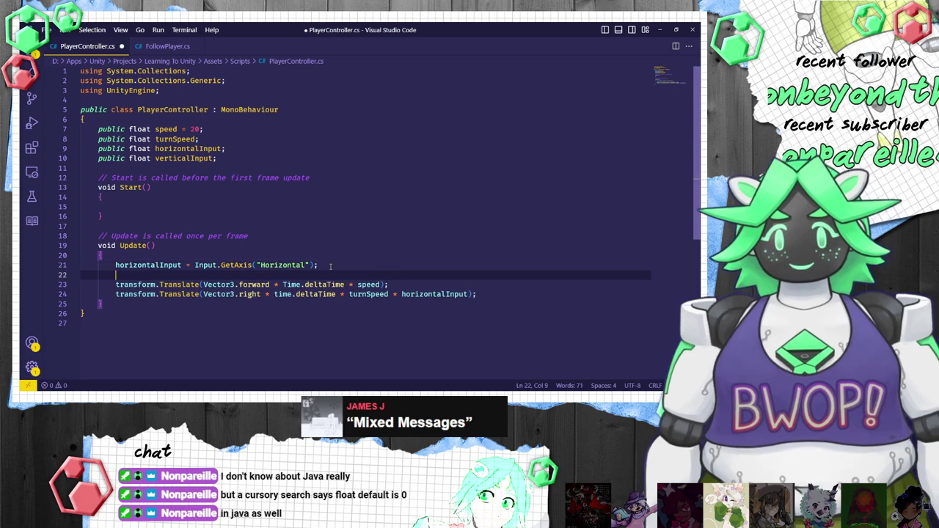
type("b")
key("BackSpace")
type("ver")
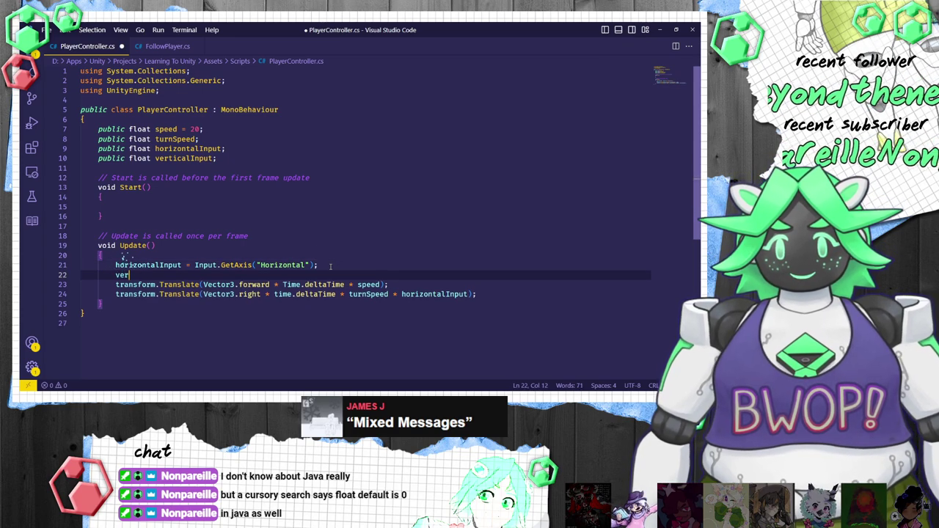
type("ticalInput = In")
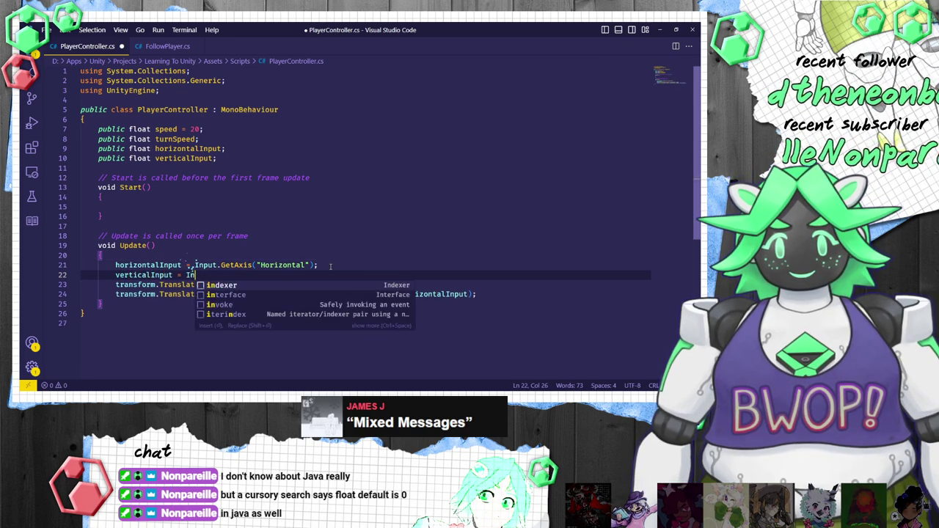
type("put.GetAx")
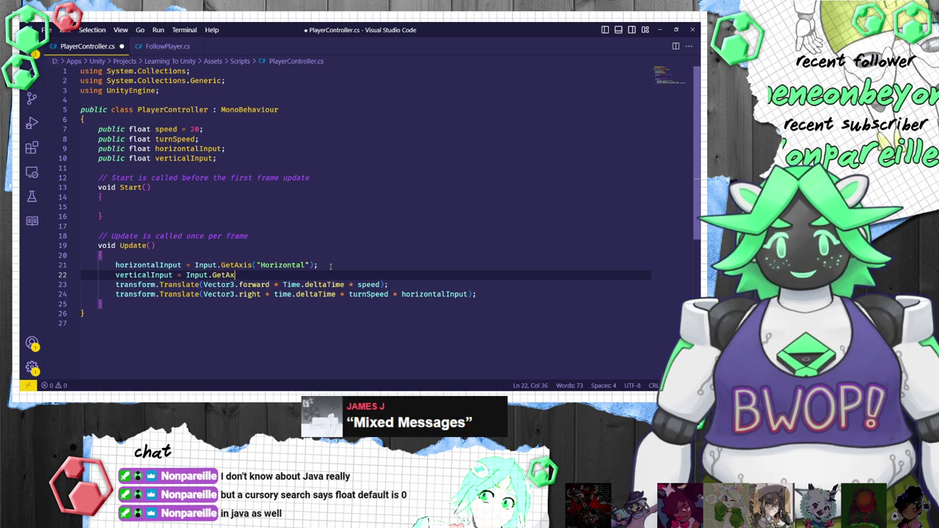
type("is(\"Vertical\");")
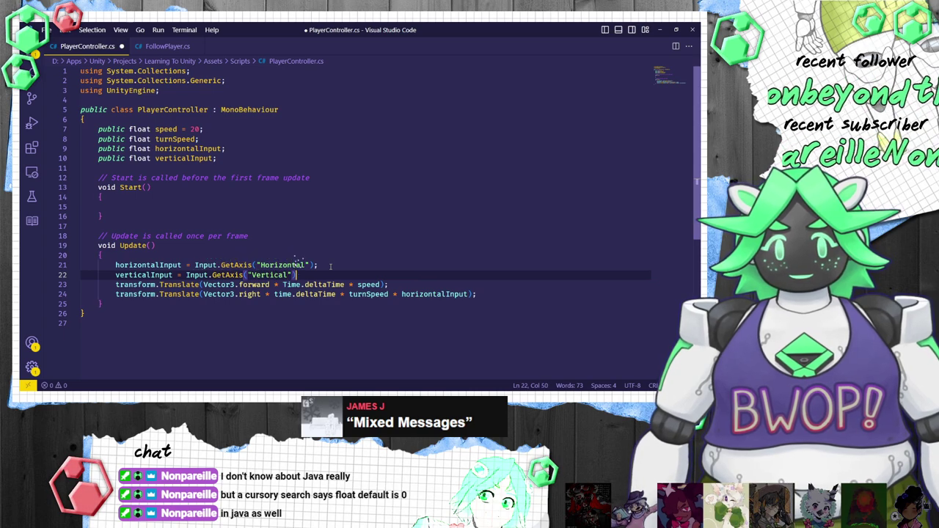
Step: Append * verticalInput to the forward movement line and save the script
left_click(384, 285)
left_click(381, 285)
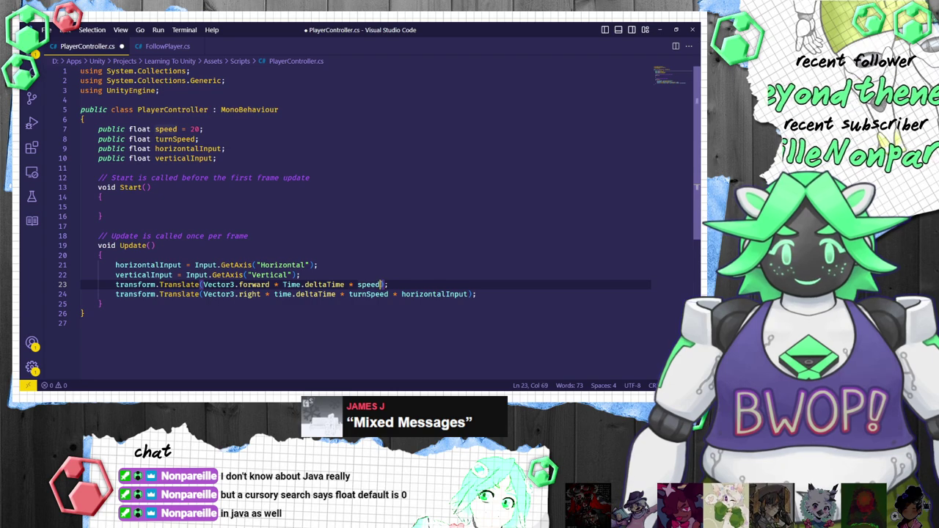
type("* v")
type("erticalInput")
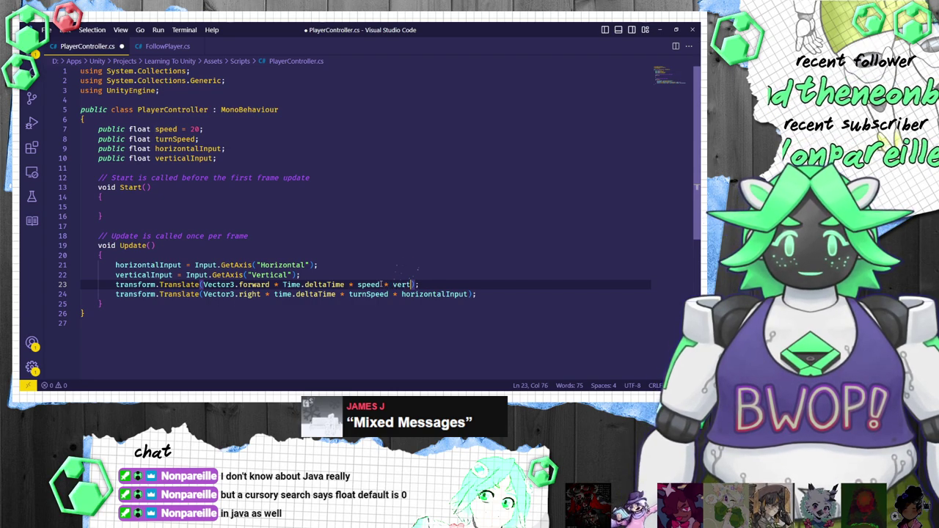
type("t")
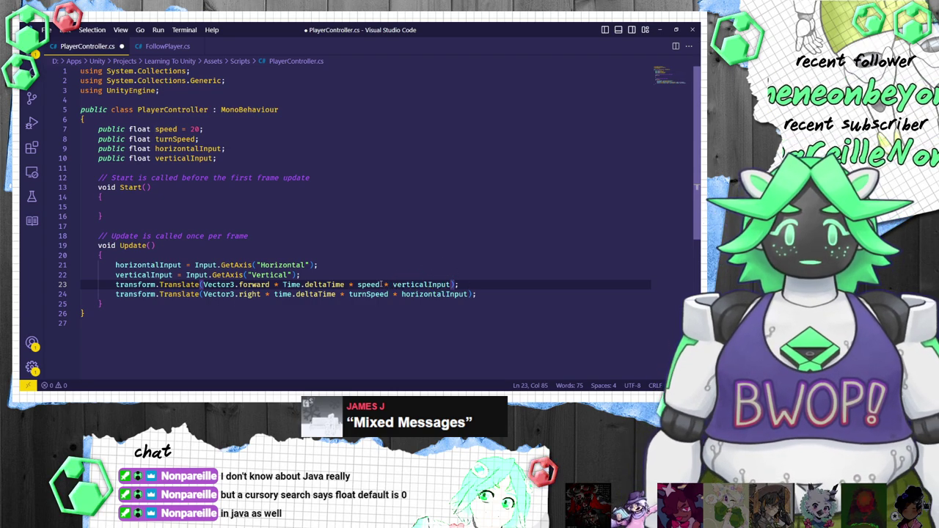
key("ctrl+s")
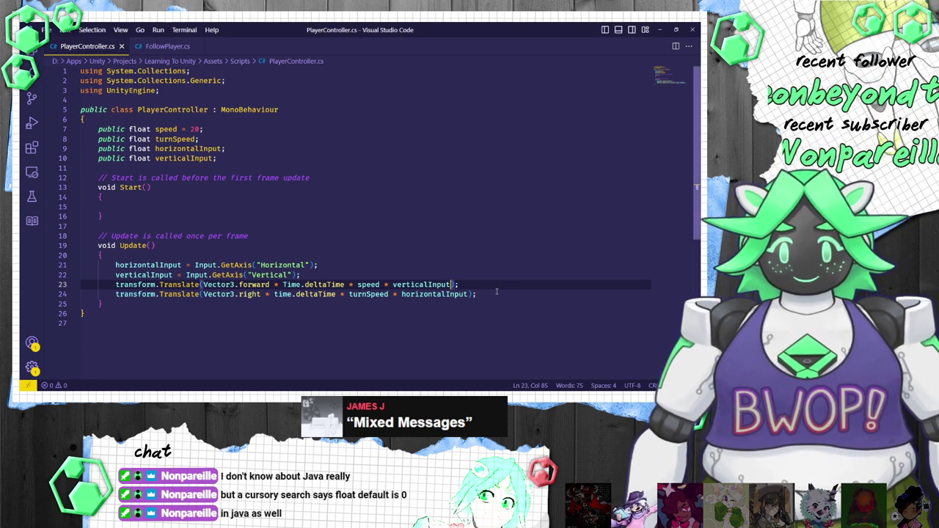
Step: Give the turnSpeed declaration a value of 10 and save
left_click(195, 139)
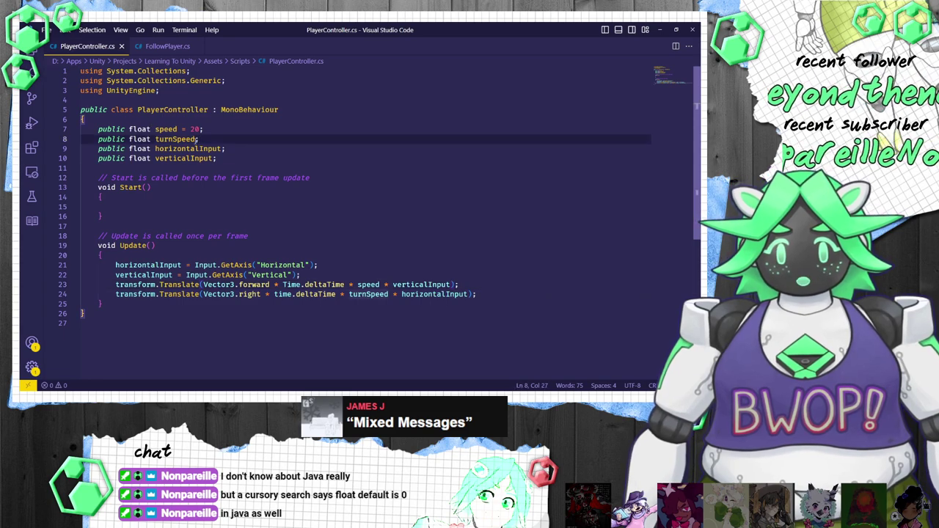
type("= 10")
key("ctrl+s")
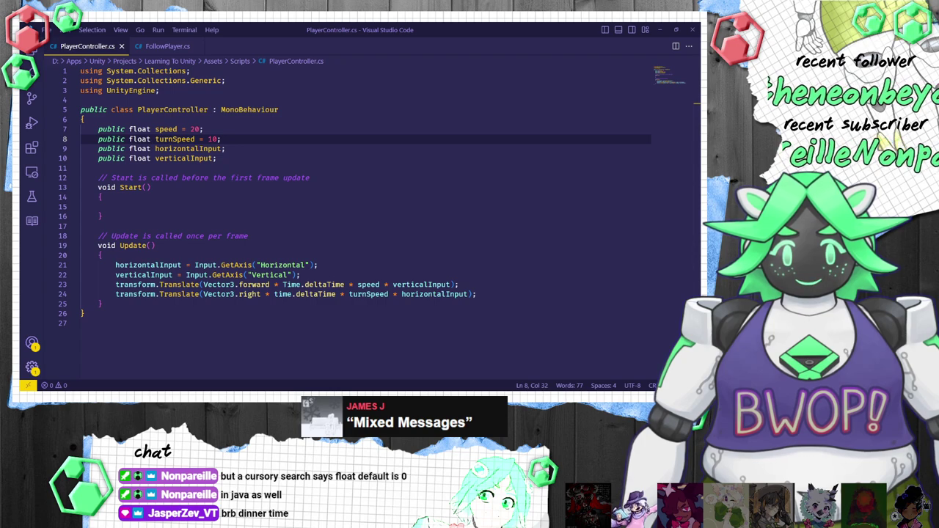
Step: Correct time.deltaTime to Time.deltaTime on line 24 and review the input field declarations
key("alt+Tab")
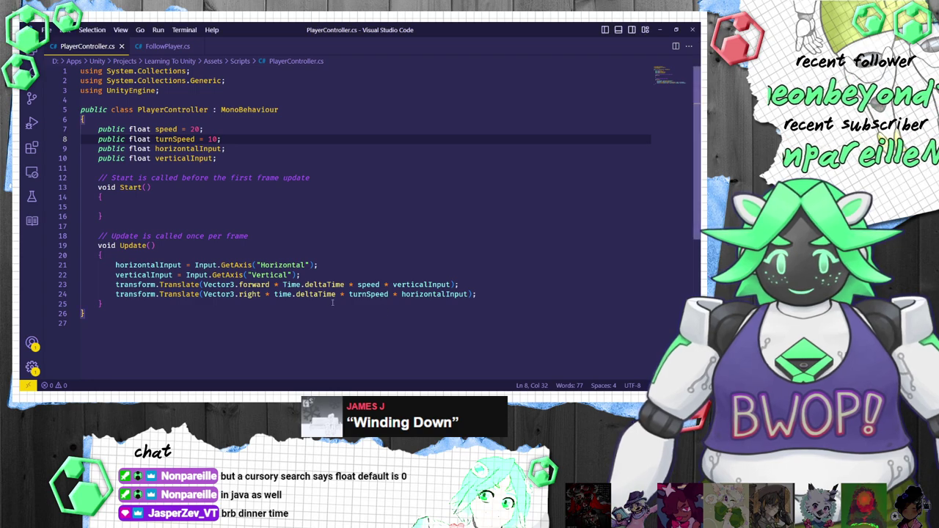
left_click(278, 294)
key("BackSpace")
type("T")
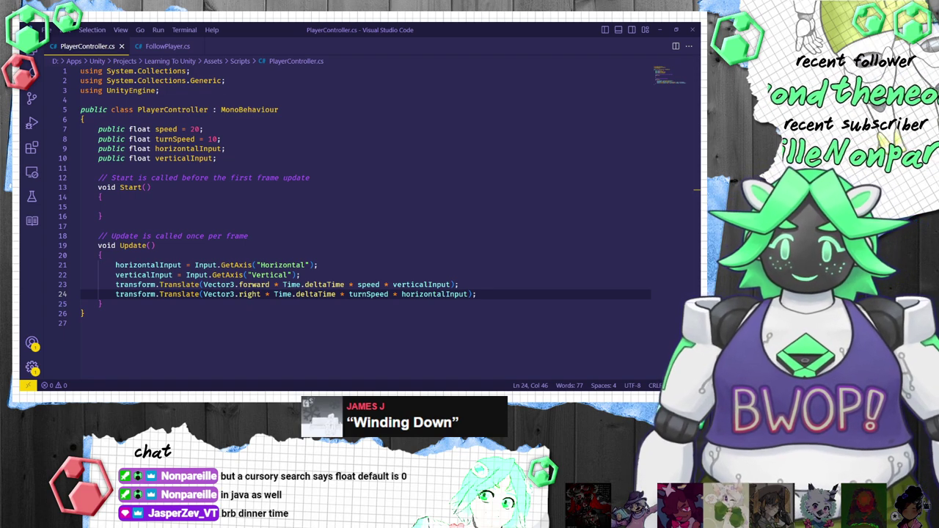
key("alt+Tab")
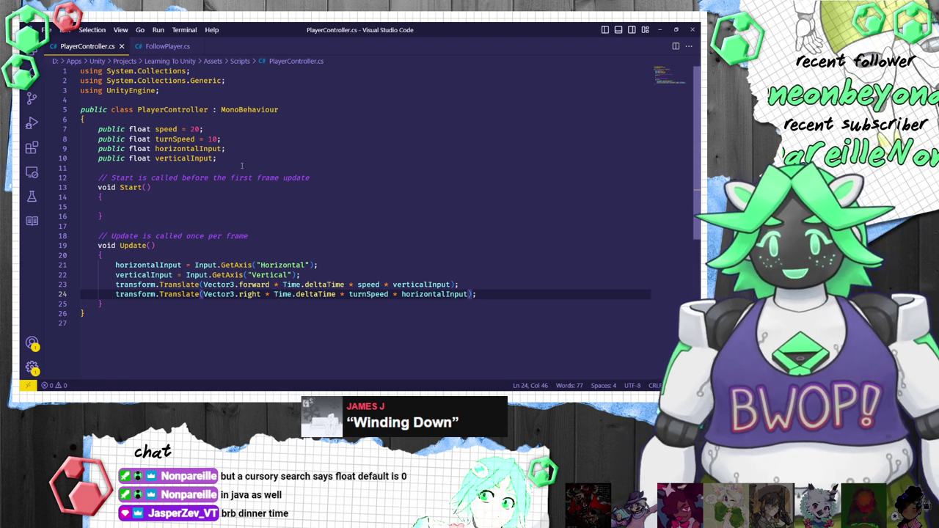
left_click(224, 148)
left_click(213, 157)
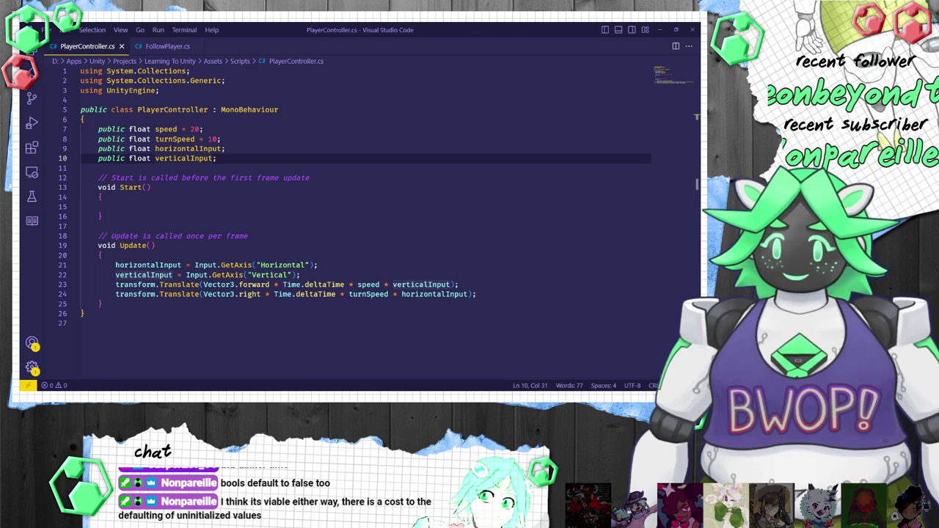
left_click(468, 229)
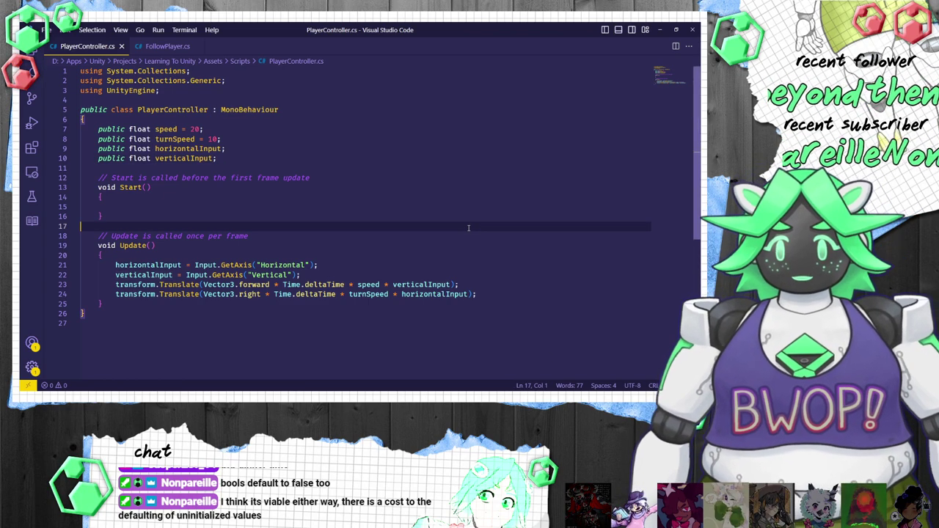
scroll(468, 228, "down", 6)
scroll(468, 228, "up", 5)
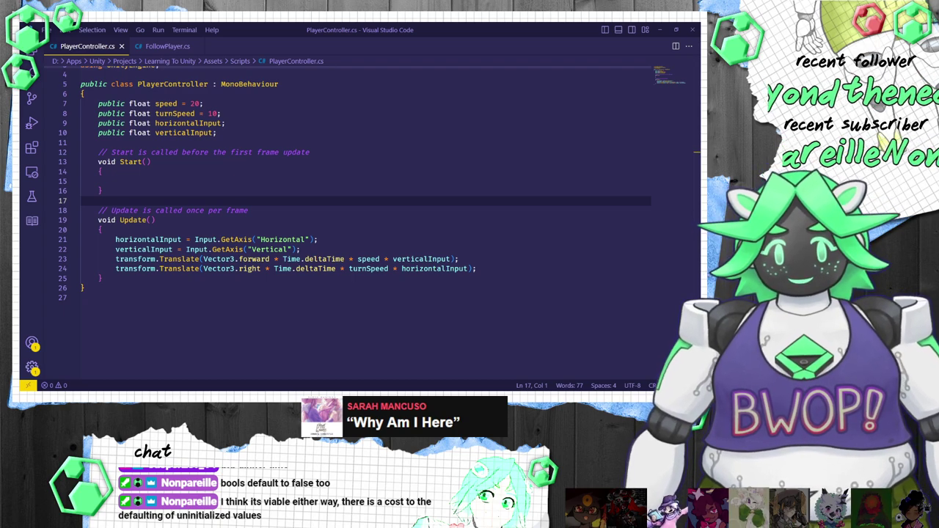
Step: Play-test the scene in Unity, driving and steering the car with the keys, then stop
key("alt+Tab")
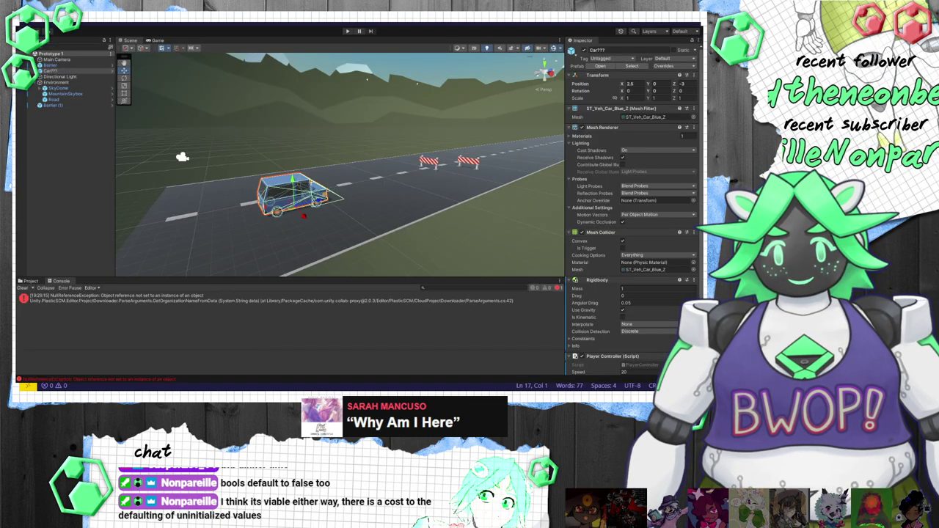
left_click(348, 31)
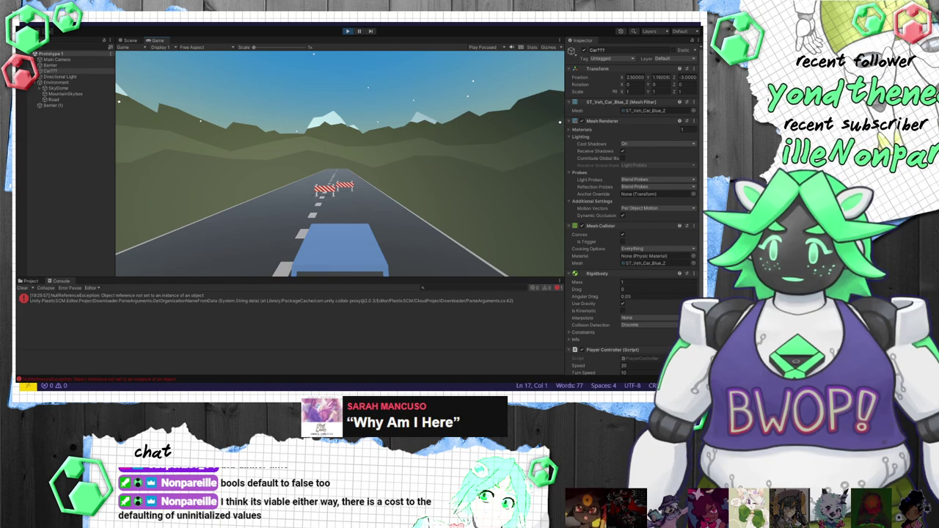
key("a")
key("d")
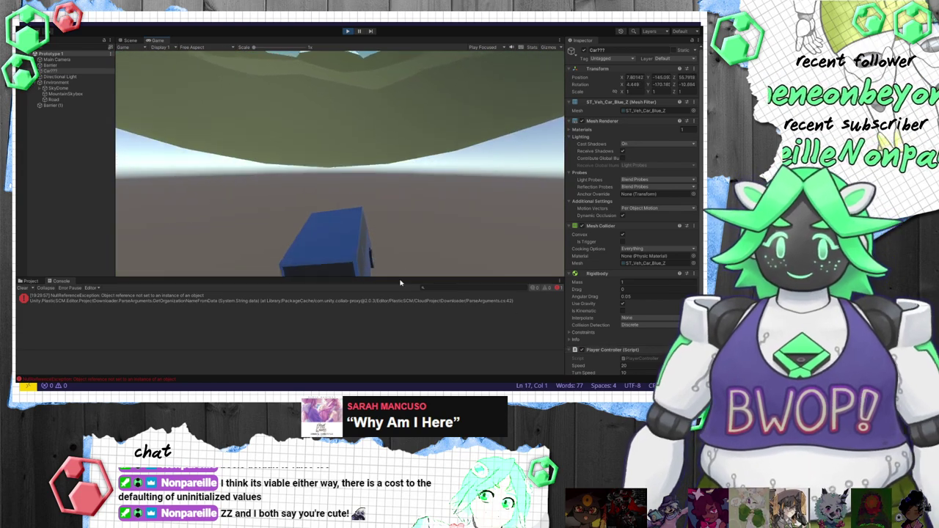
left_click(349, 32)
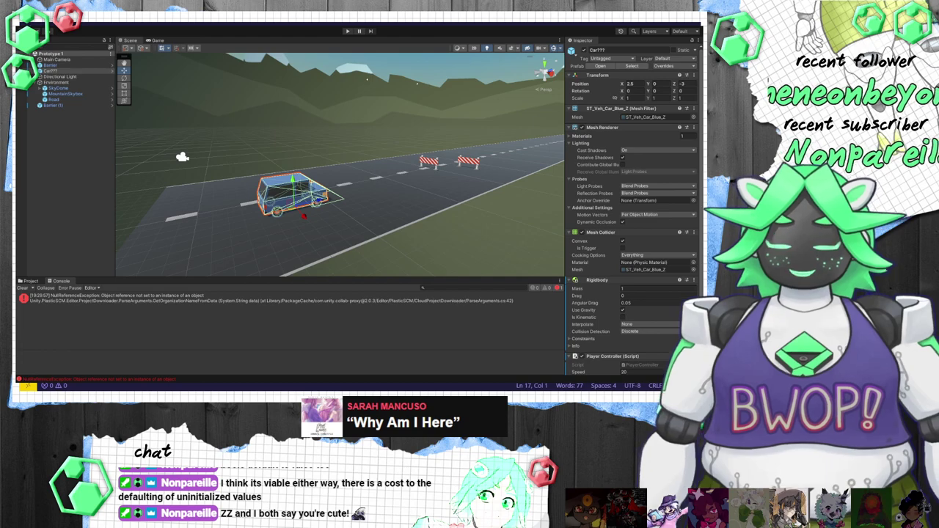
Step: Inspect the console error, the Main Camera's Follow Player settings, and the Scripts folder
left_click(106, 301)
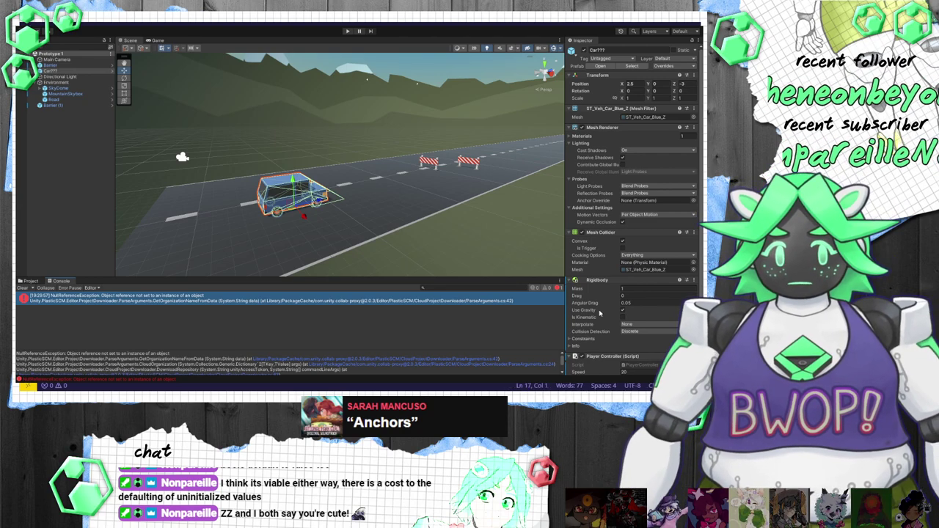
scroll(608, 335, "down", 3)
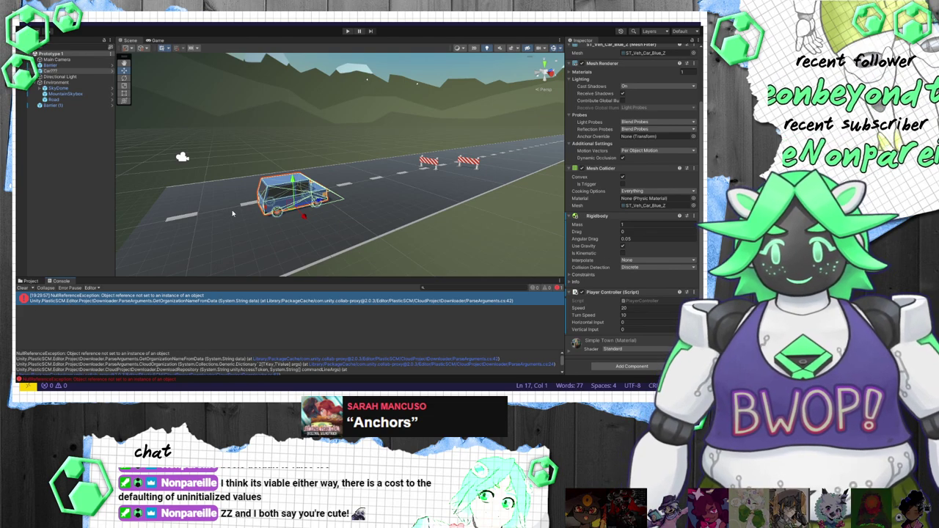
left_click(182, 157)
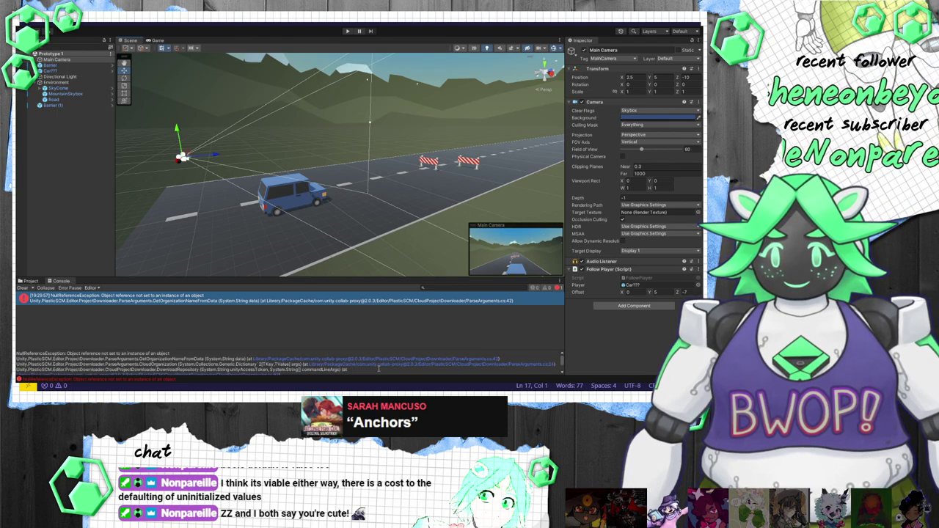
left_click(30, 281)
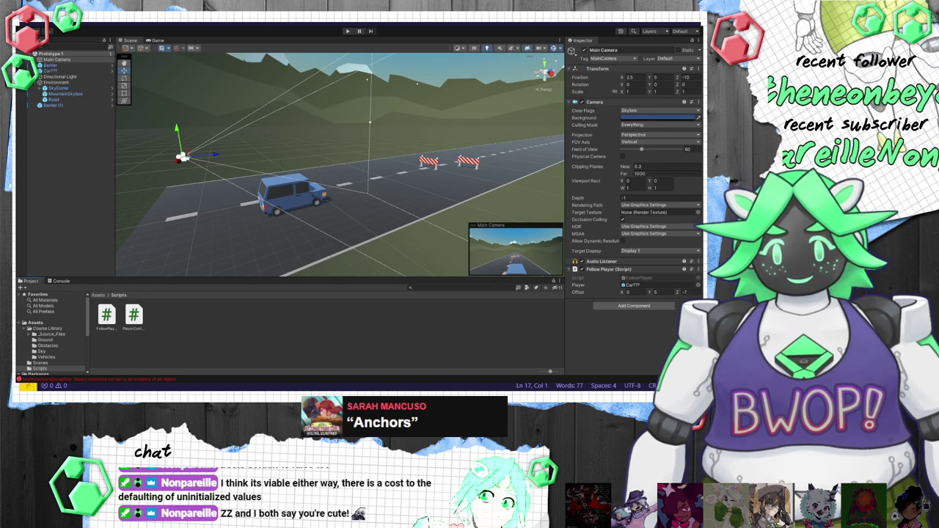
Step: Change line 24 to transform.Rotate(Vector3.up, Time.deltaTime * turnSpeed * horizontalInput); and save
key("alt+Tab")
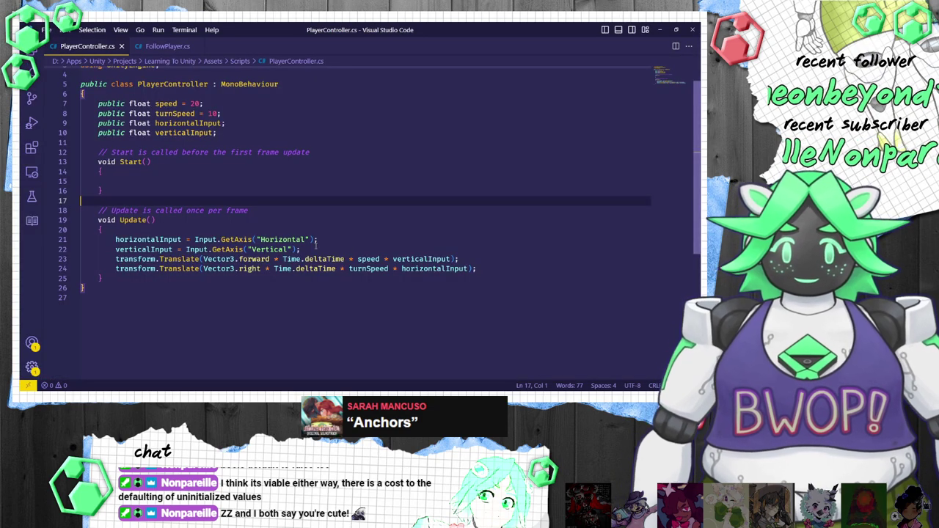
double_click(180, 268)
type("Rota")
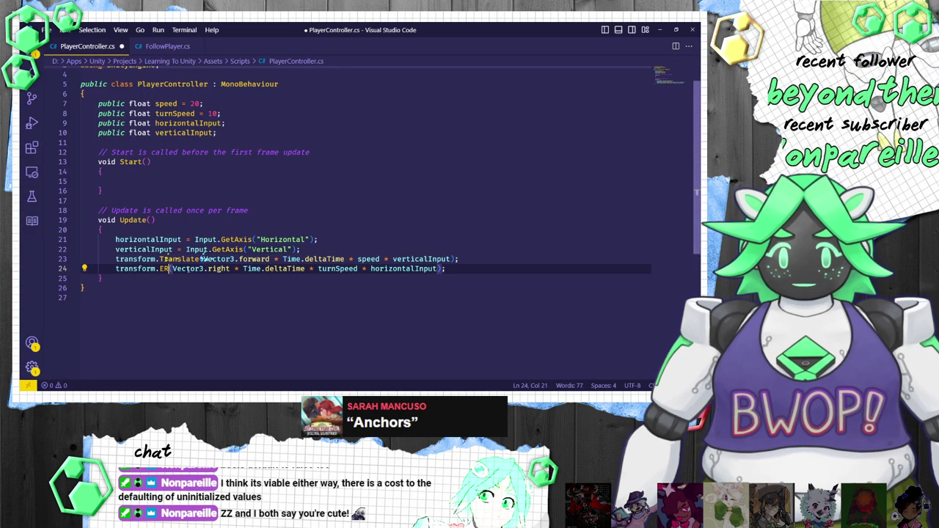
type("te")
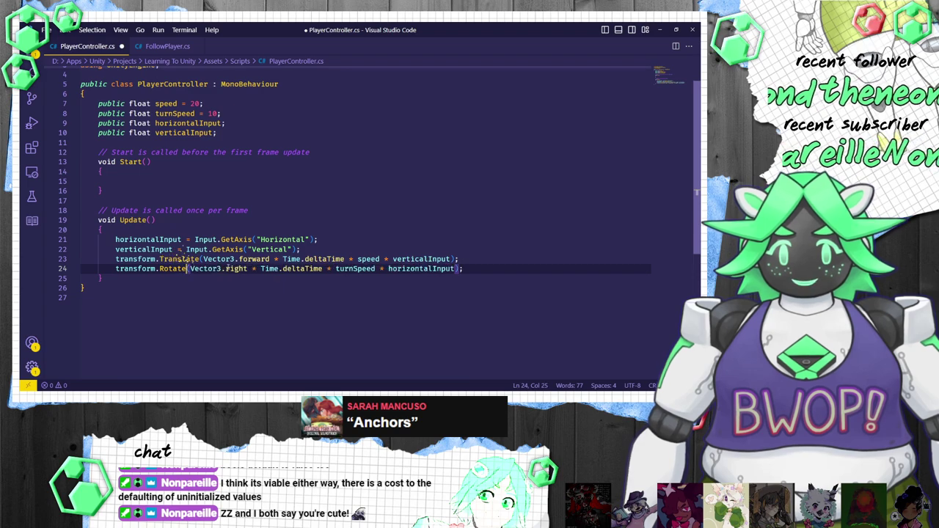
double_click(234, 269)
type("up")
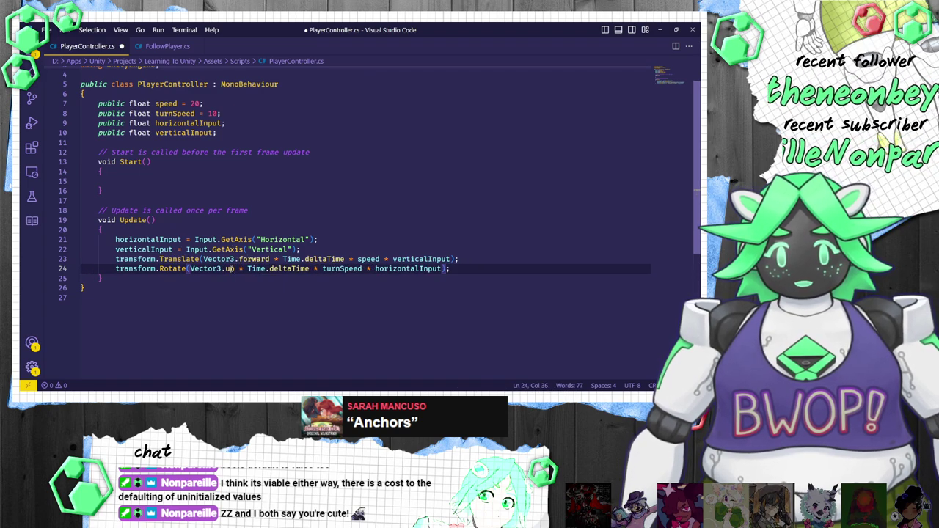
type(",")
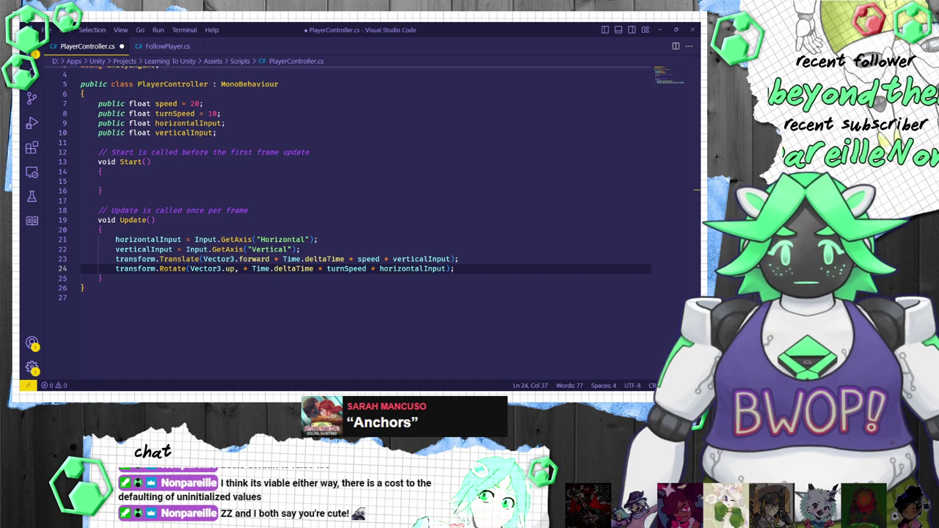
key("Delete")
key("Delete")
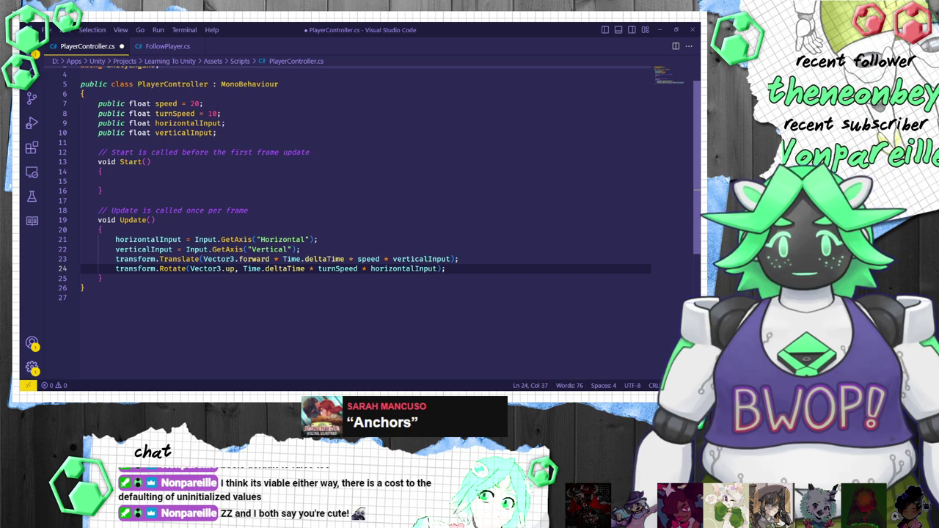
key("ctrl+s")
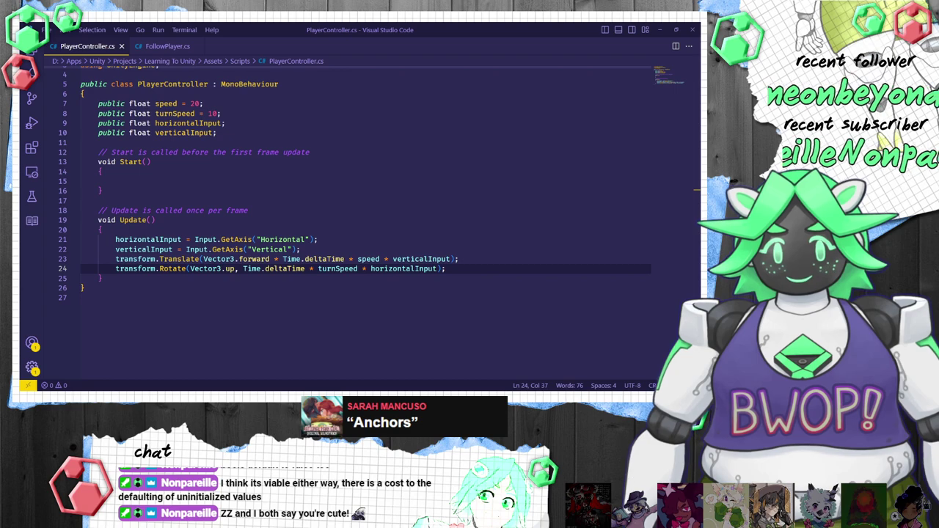
scroll(293, 183, "up", 1)
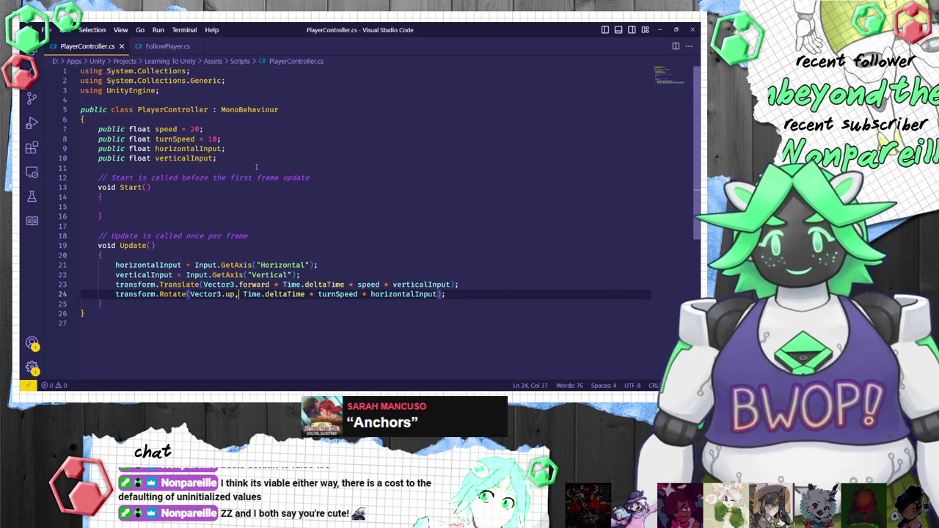
Step: Review FollowPlayer.cs, then return to the Unity editor showing the car on the road
left_click(162, 47)
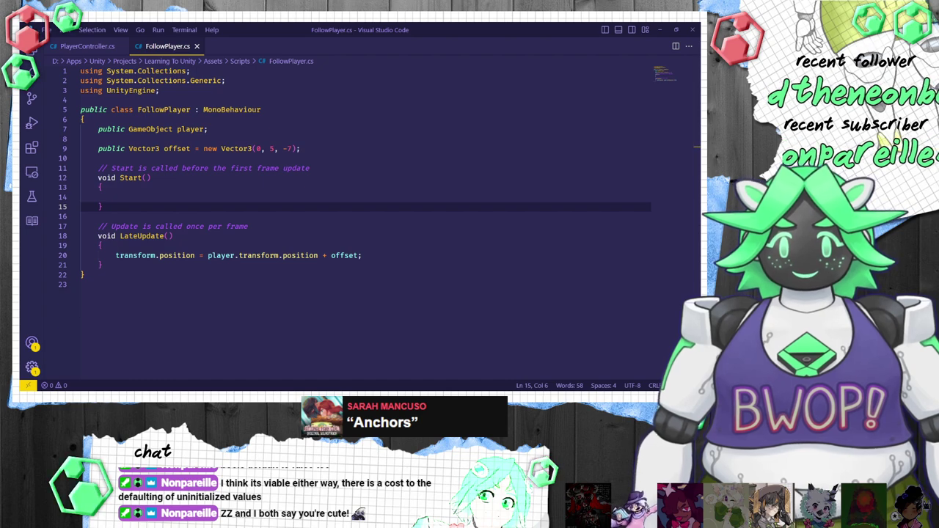
key("alt+Tab")
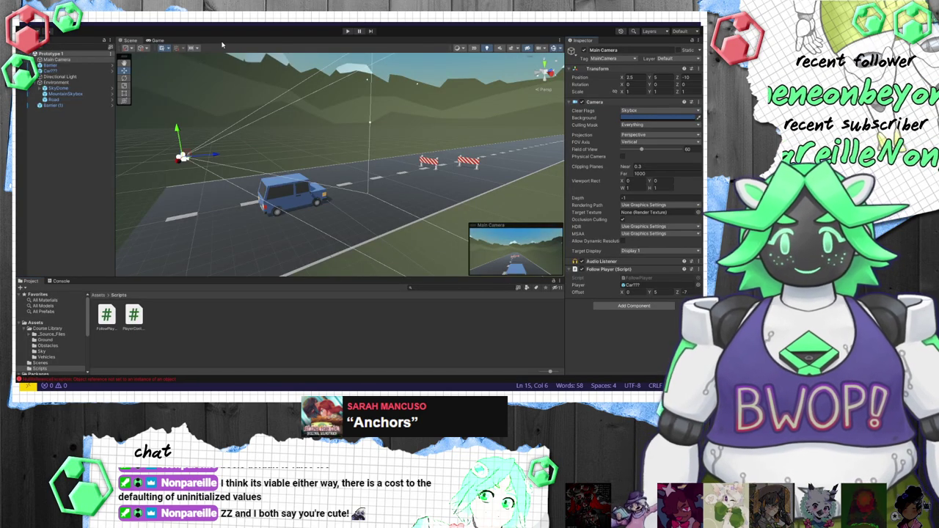
left_click(347, 32)
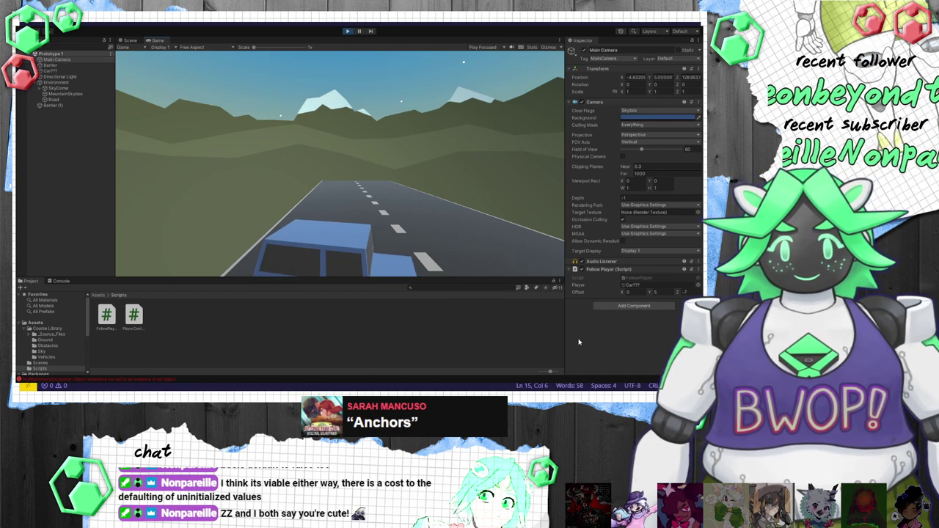
left_click(347, 32)
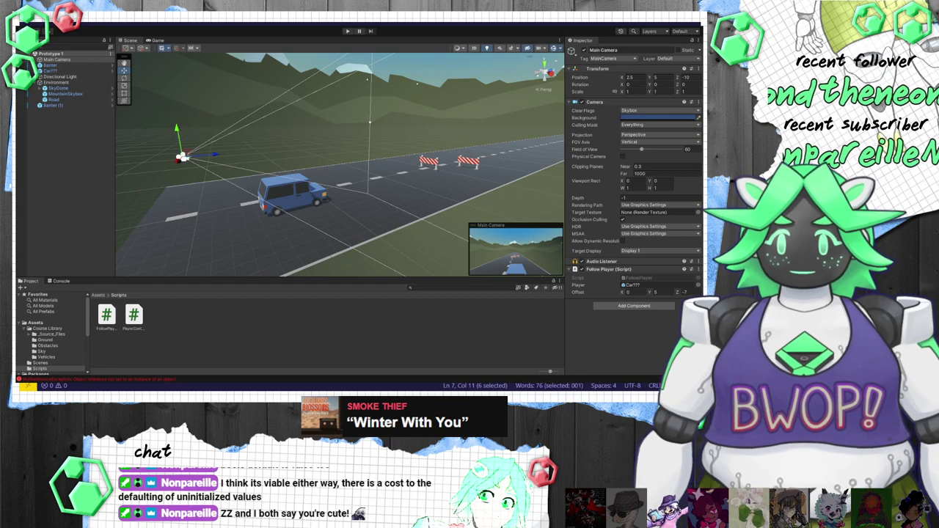
Step: Make small edits around lines 19-25 of the hidden script, then enter play mode with Ctrl+P
key("Escape")
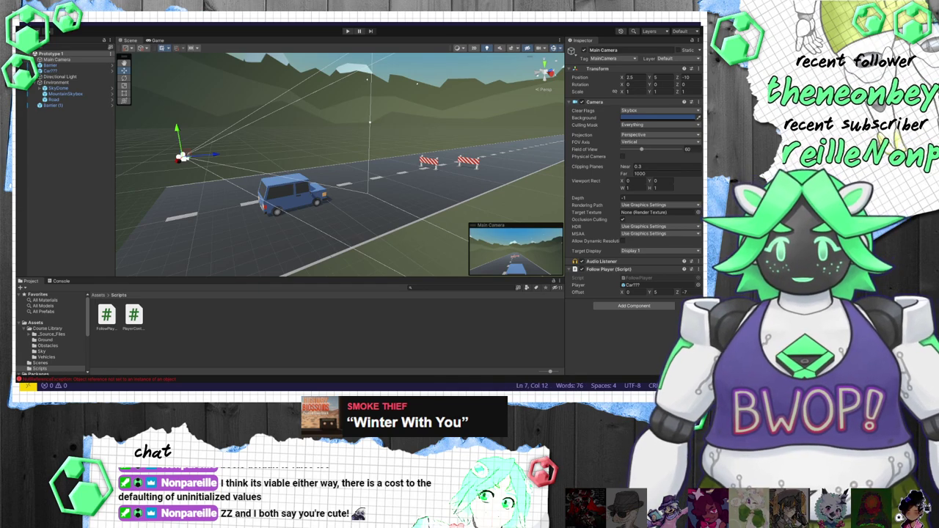
key("Down")
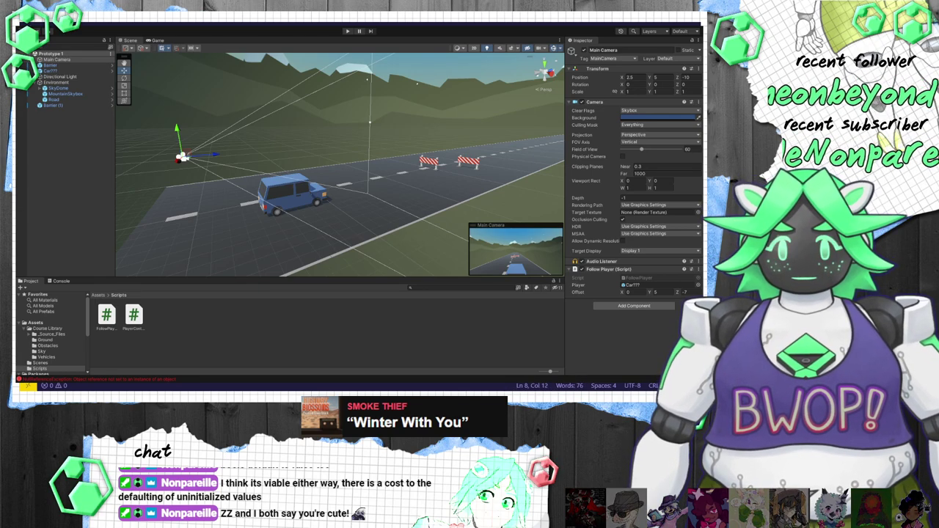
key("End")
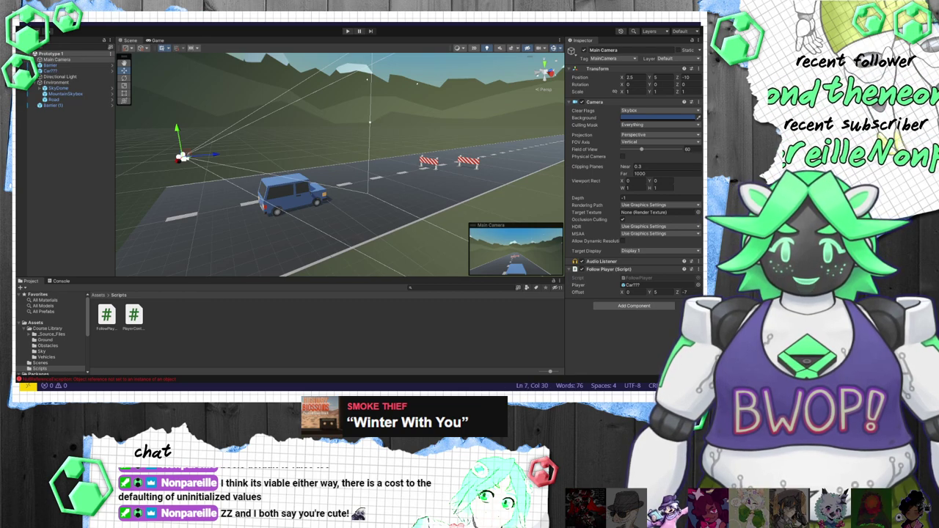
key("Down")
key("Down")
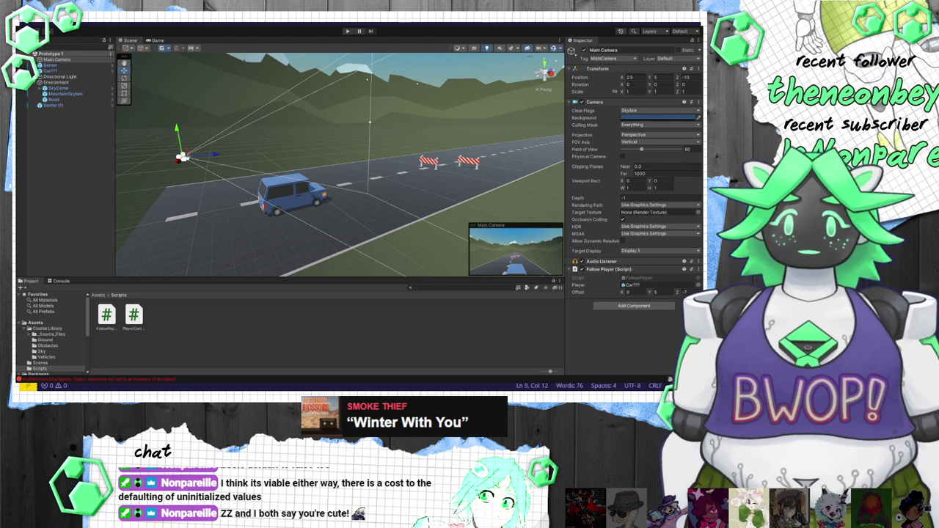
key("Down")
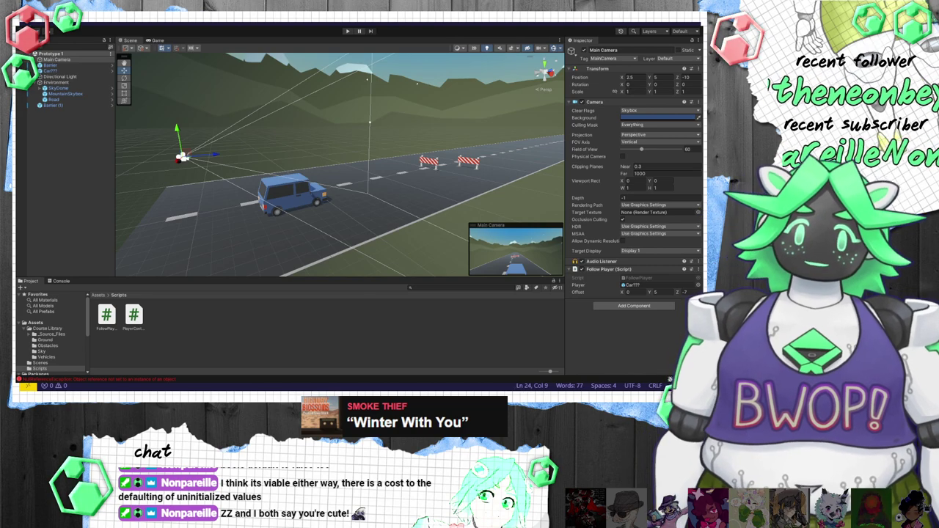
key("Right")
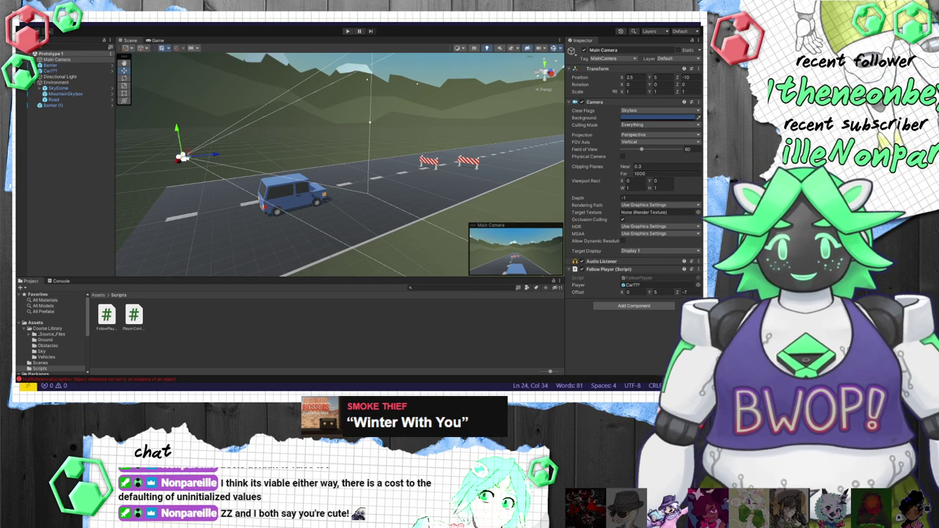
key("Return")
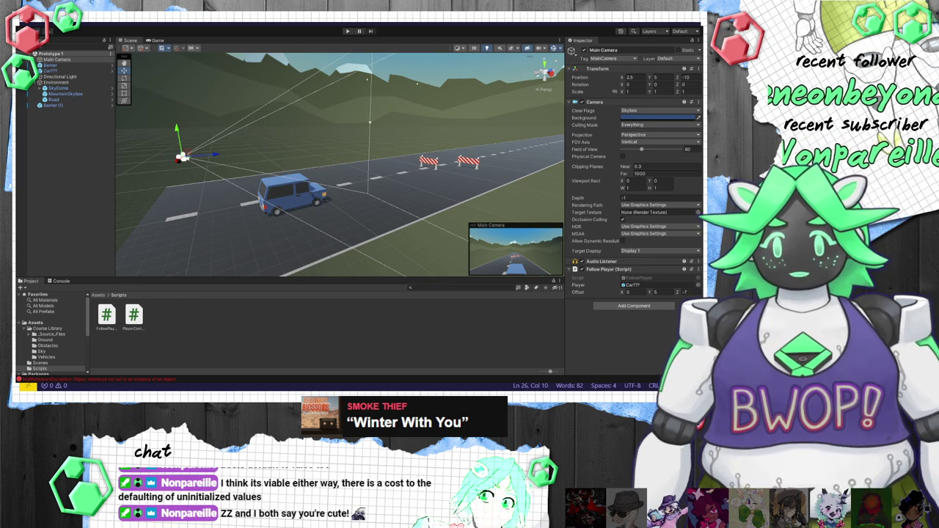
key("Up")
key("Right")
key("Right")
key("Right")
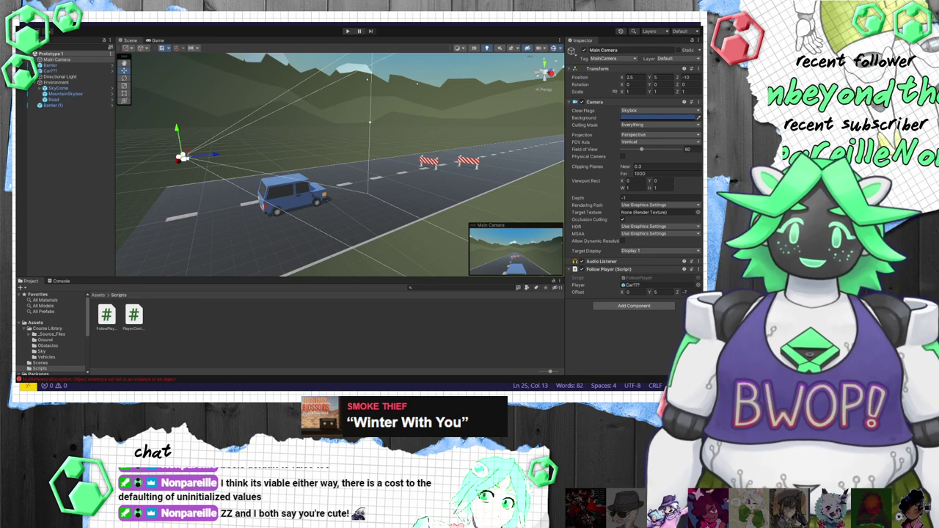
key("Up")
key("Up")
key("Up")
key("Up")
key("Up")
key("Up")
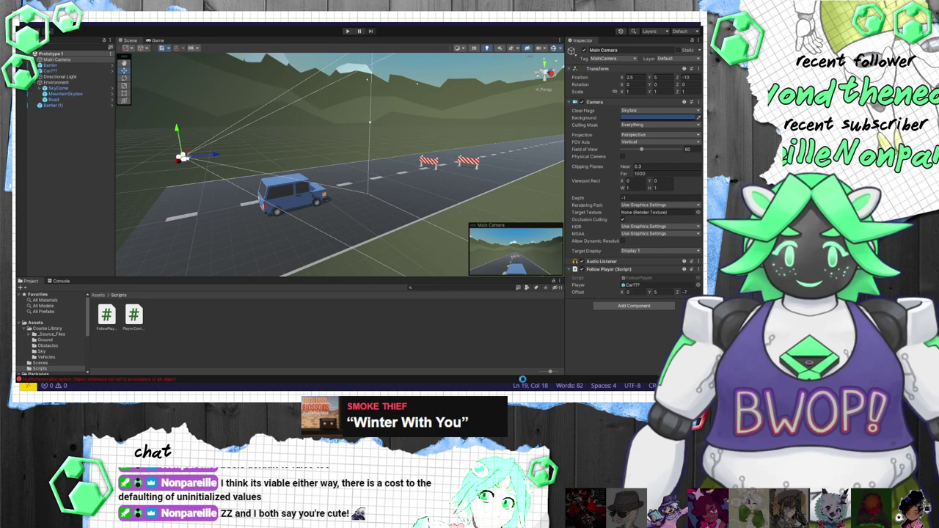
key("ctrl+p")
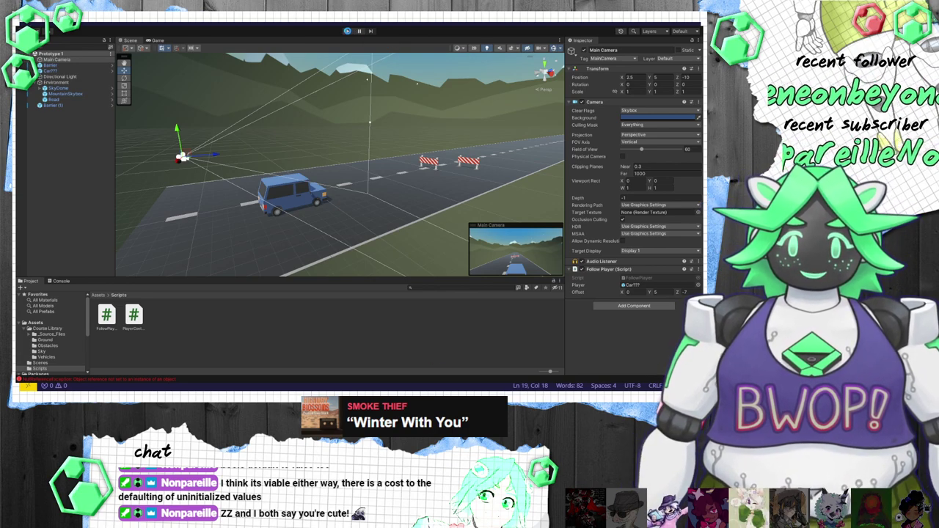
Step: Restart play mode, steer the car left until it leaves the road, then stop
left_click(348, 32)
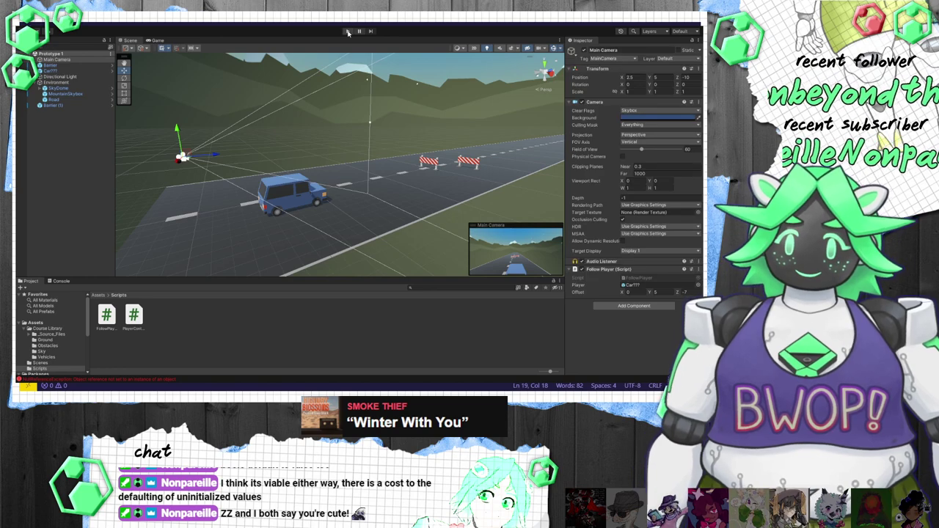
left_click(348, 32)
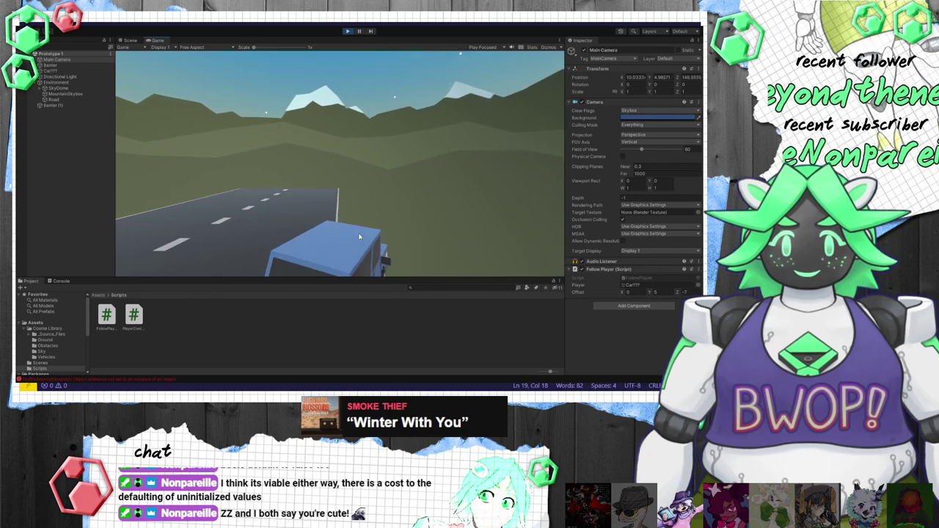
key("Left")
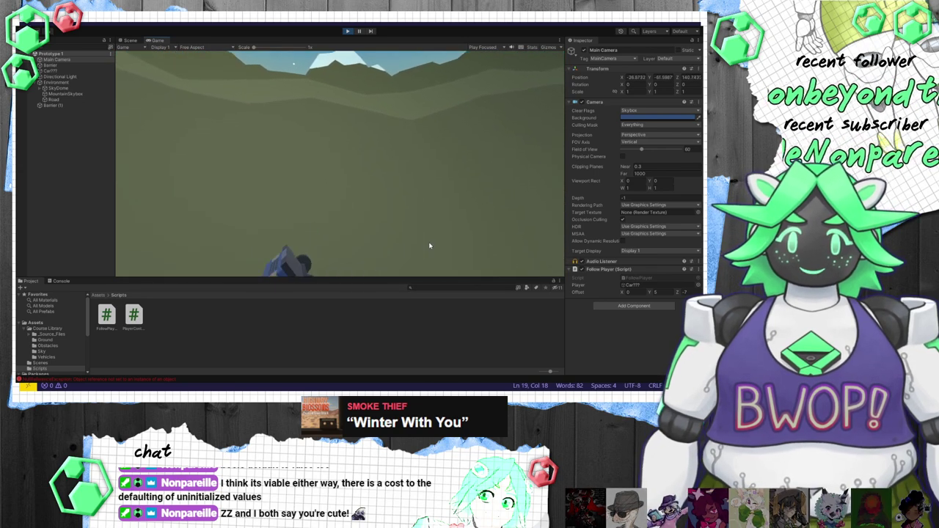
left_click(347, 31)
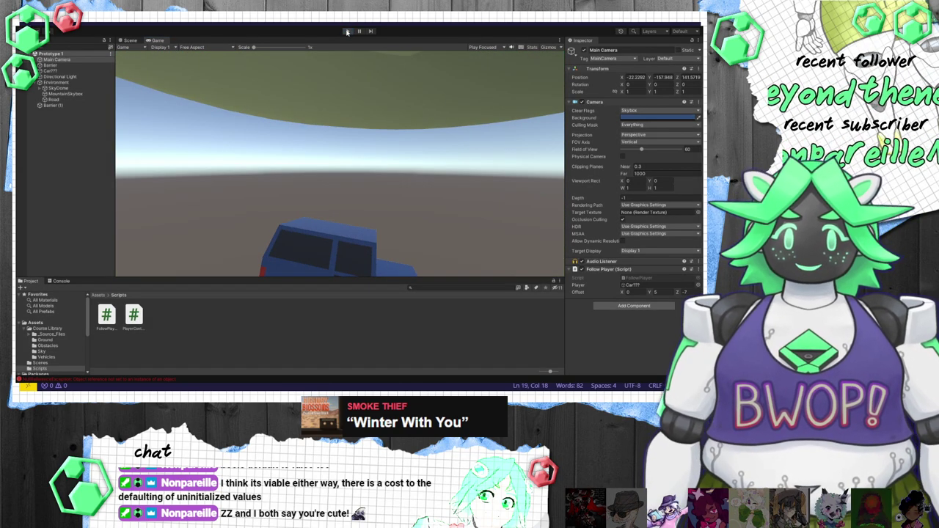
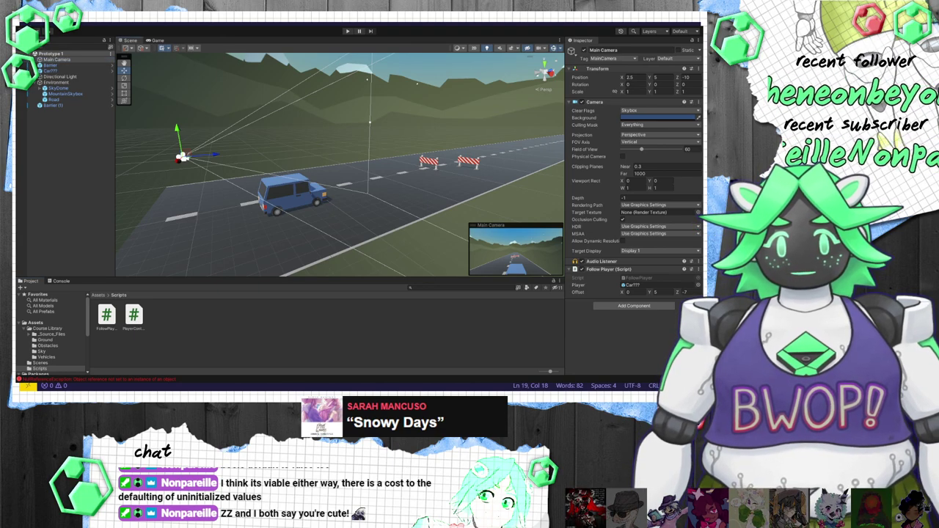
Step: Clear the selection and list the Challenge 1 folder's contents, including its scene, in the Project panel
key("Escape")
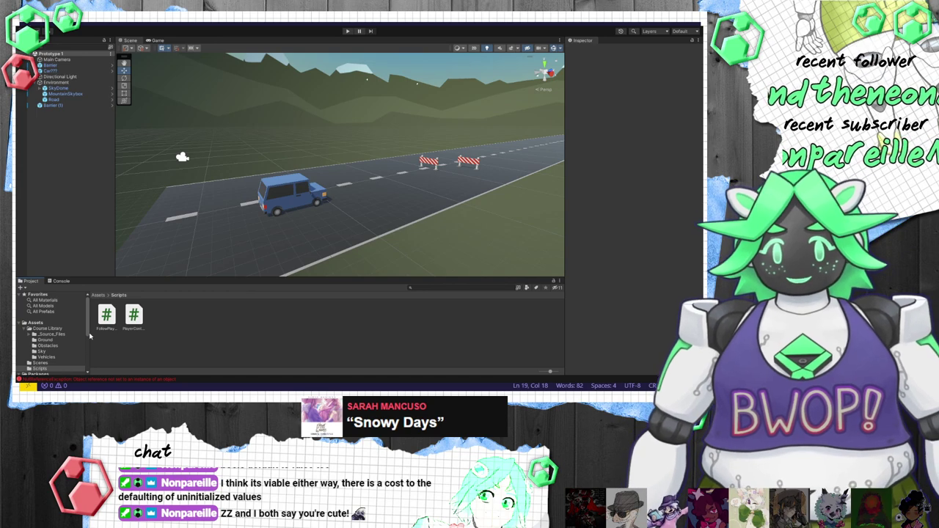
scroll(60, 367, "down", 5)
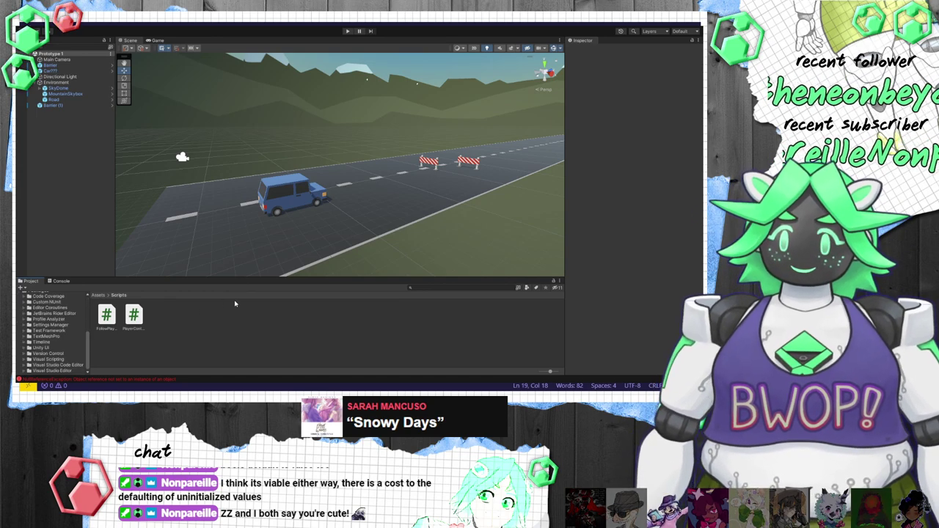
scroll(50, 335, "up", 5)
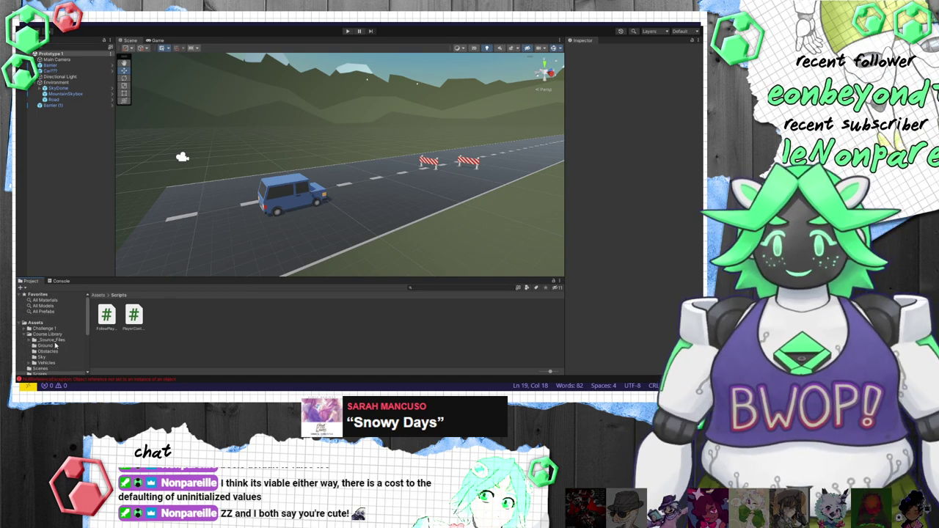
left_click(29, 329)
left_click(30, 351)
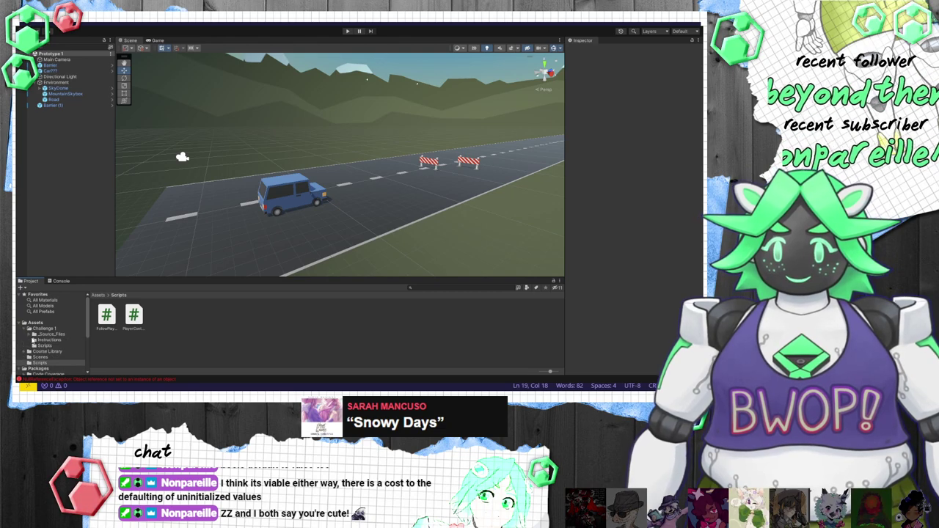
left_click(41, 346)
left_click(41, 328)
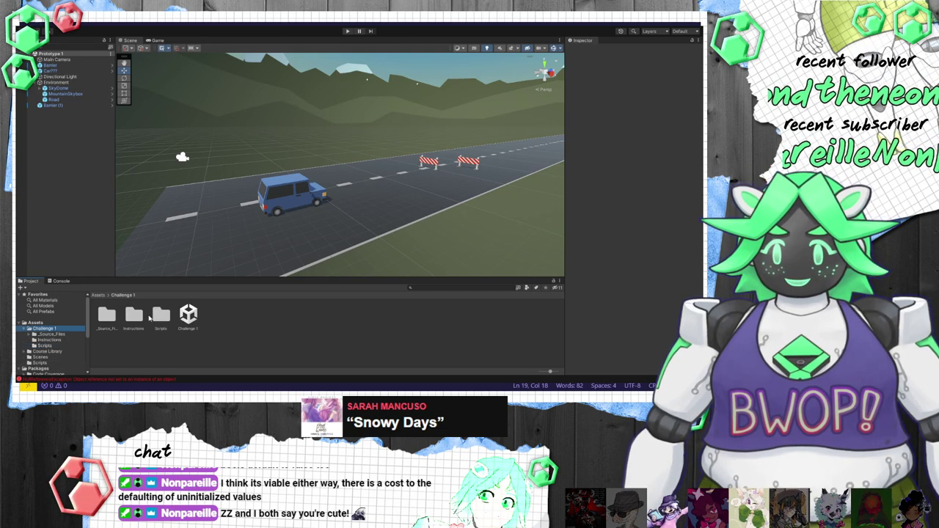
Step: Open the Challenge 1 scene, run and stop a quick Play test, and orbit the Scene view
double_click(189, 315)
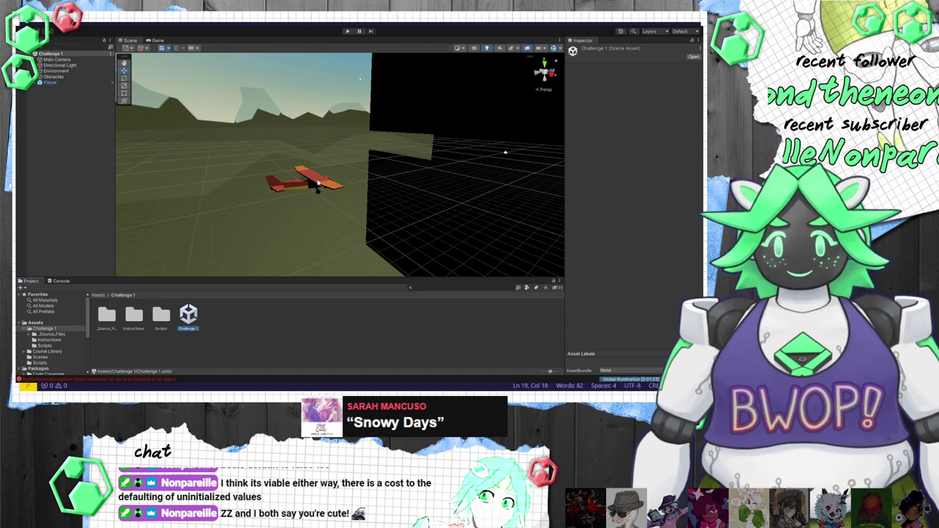
left_click(347, 32)
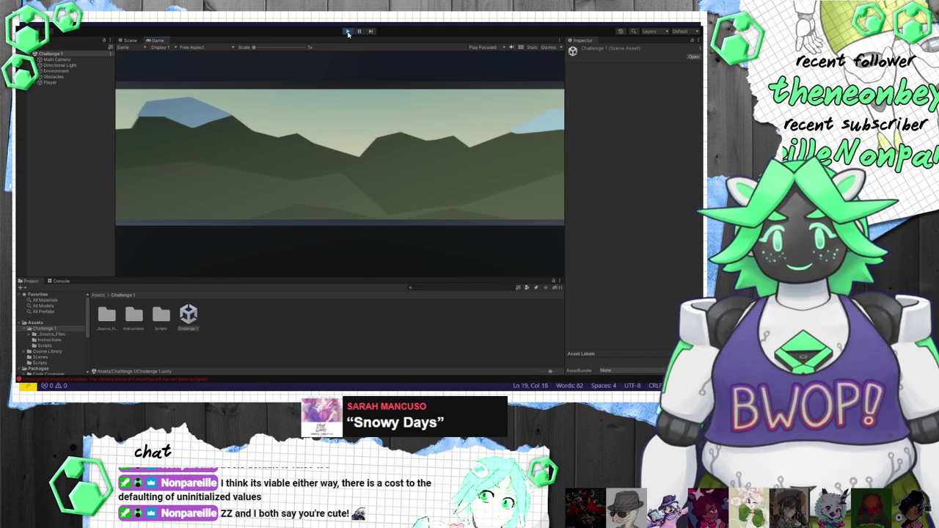
left_click(348, 31)
right_click_drag(372, 176, 323, 132)
Step: Assign Player as the Plane of Main Camera's Follow Player X, then start a test run
left_click(56, 59)
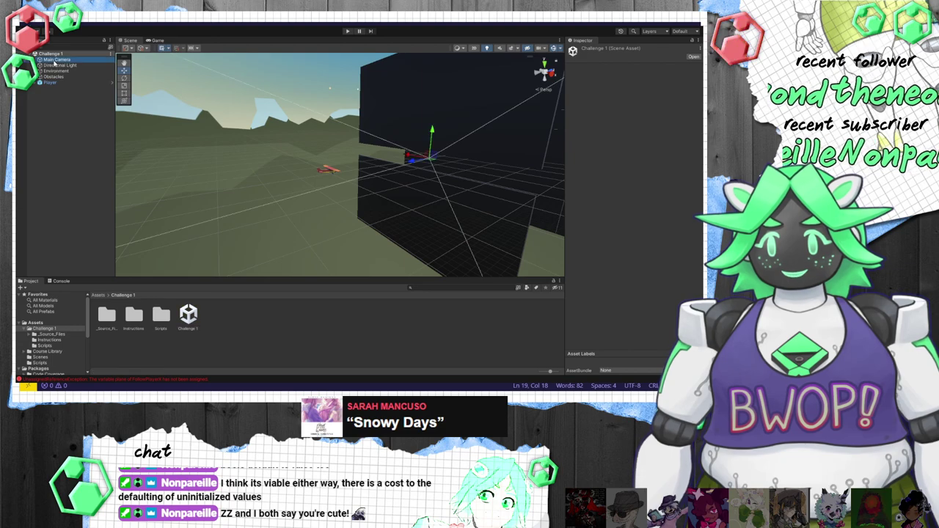
key("f")
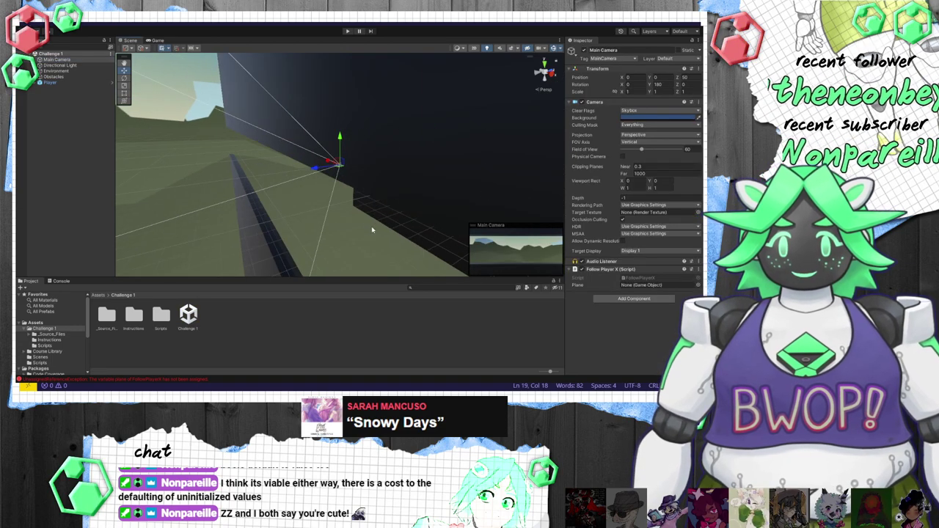
right_click_drag(399, 169, 391, 228)
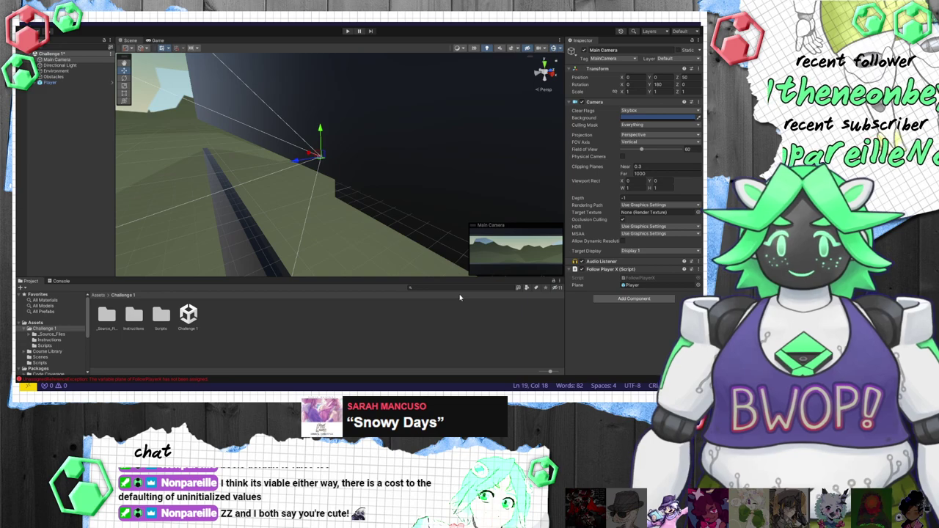
right_click_drag(343, 215, 322, 192)
scroll(316, 193, "up", 3)
scroll(323, 199, "down", 2)
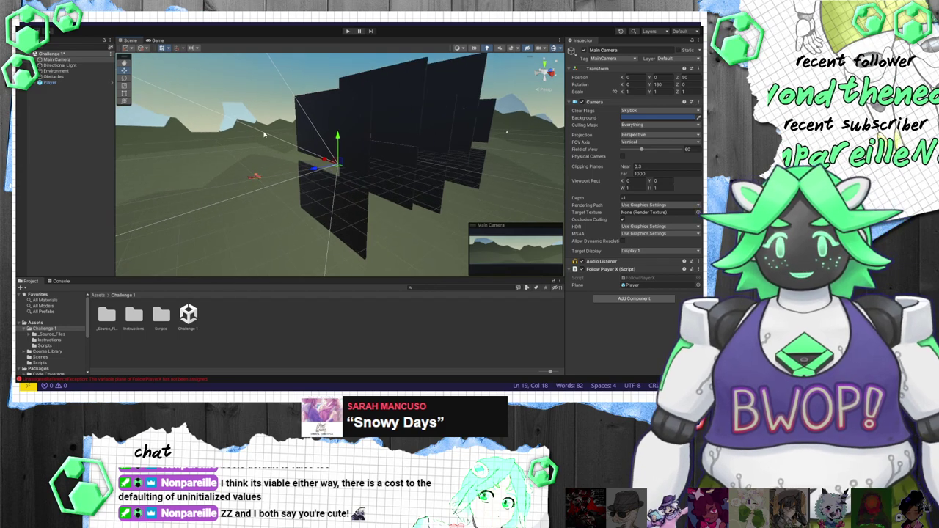
left_click(348, 30)
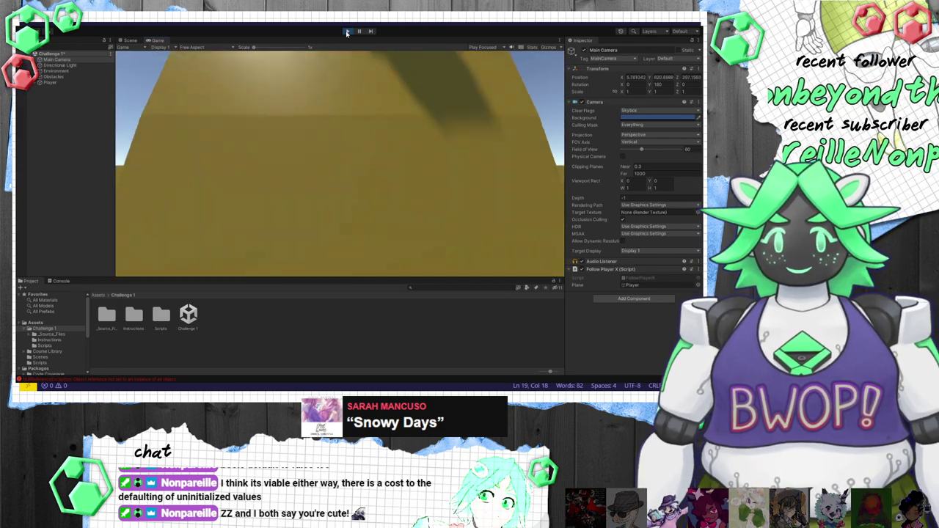
Step: Stop the test, select Player, and open PlayerControllerX from Challenge 1 > Scripts in the editor
left_click(347, 32)
left_click(257, 192)
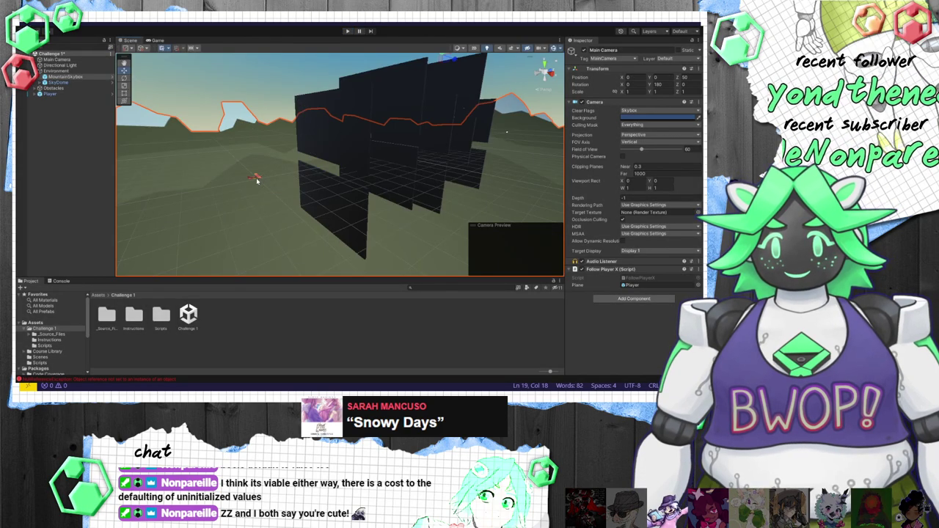
left_click(254, 177)
scroll(618, 308, "down", 2)
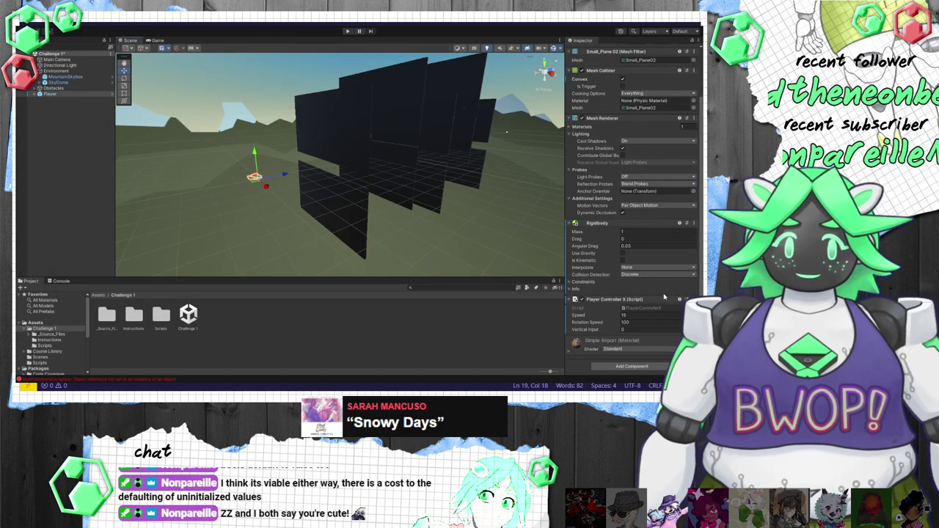
double_click(161, 316)
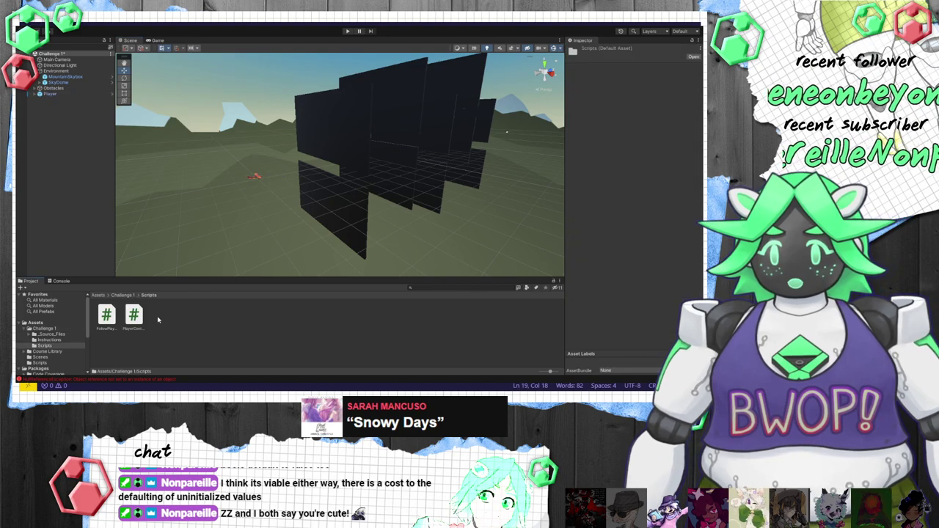
left_click(133, 315)
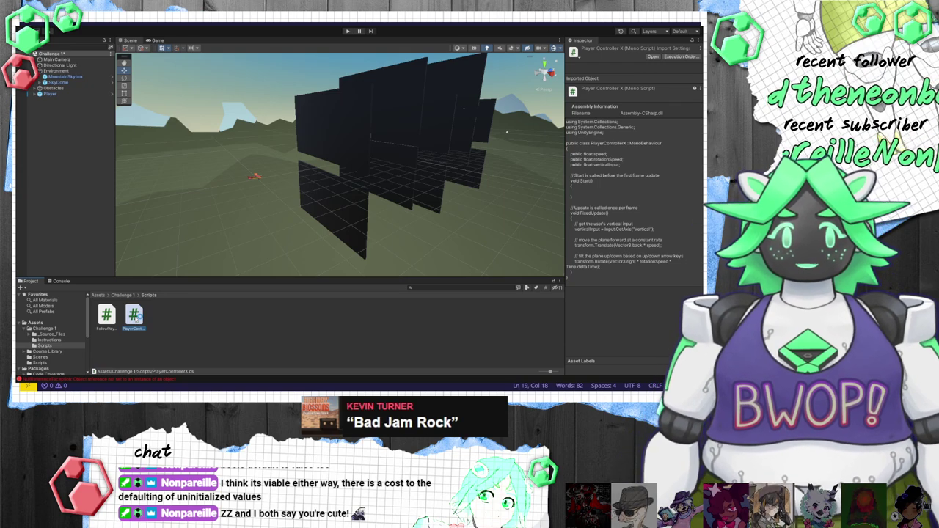
double_click(133, 316)
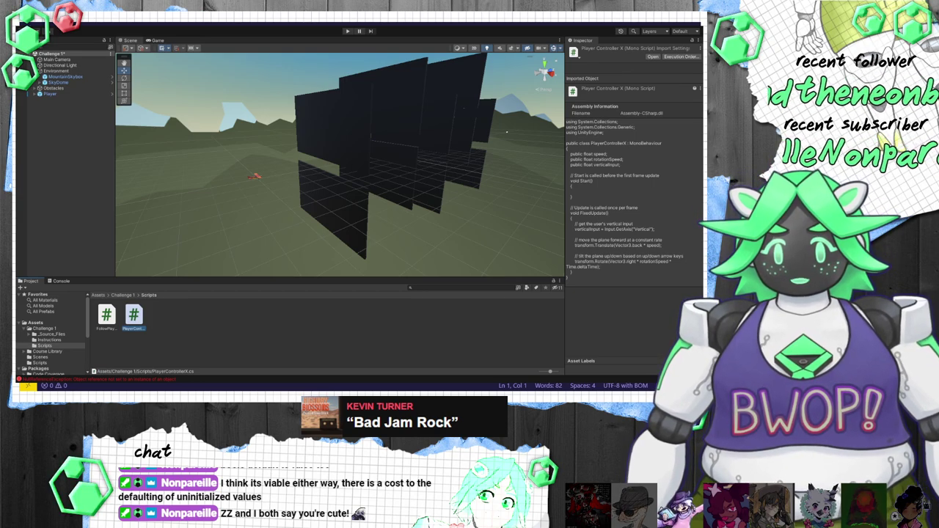
scroll(220, 220, "down", 4)
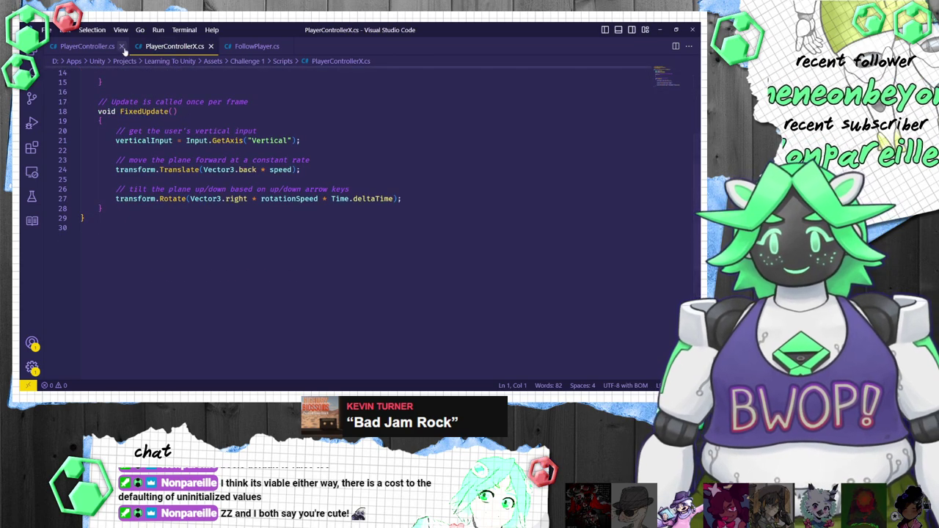
Step: Close the PlayerController.cs and FollowPlayer.cs tabs in Visual Studio Code
left_click(123, 47)
left_click(200, 46)
scroll(220, 183, "up", 5)
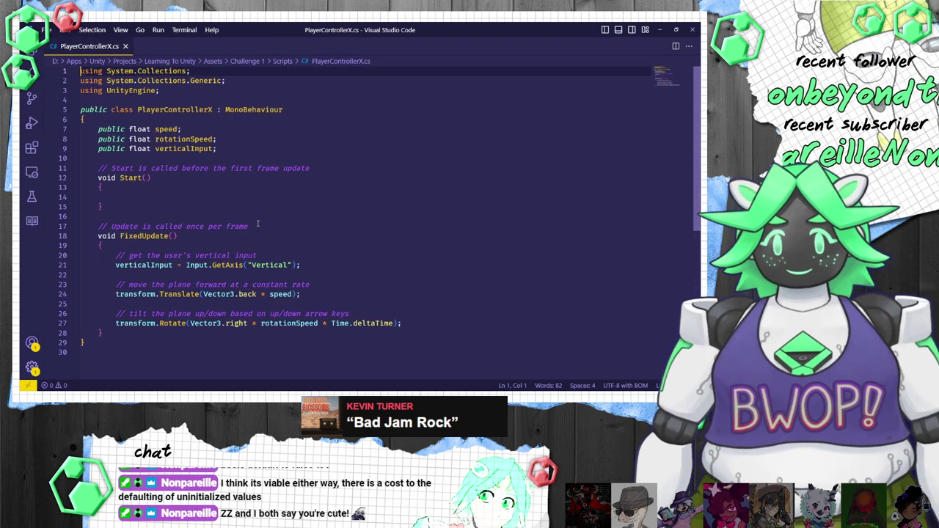
left_click(219, 187)
left_click(219, 207)
left_click(210, 196)
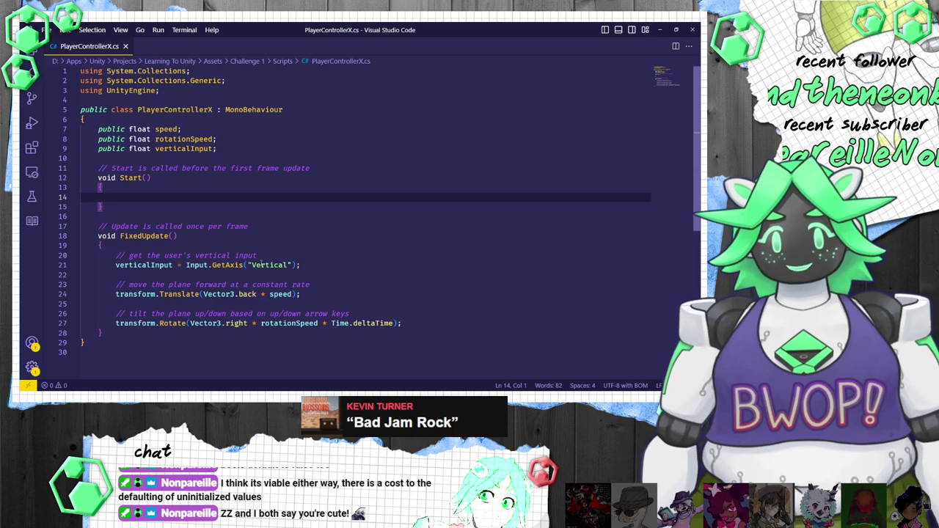
Step: Append * verticalInput to the transform.Rotate tilt line, save, and return to Unity
double_click(247, 294)
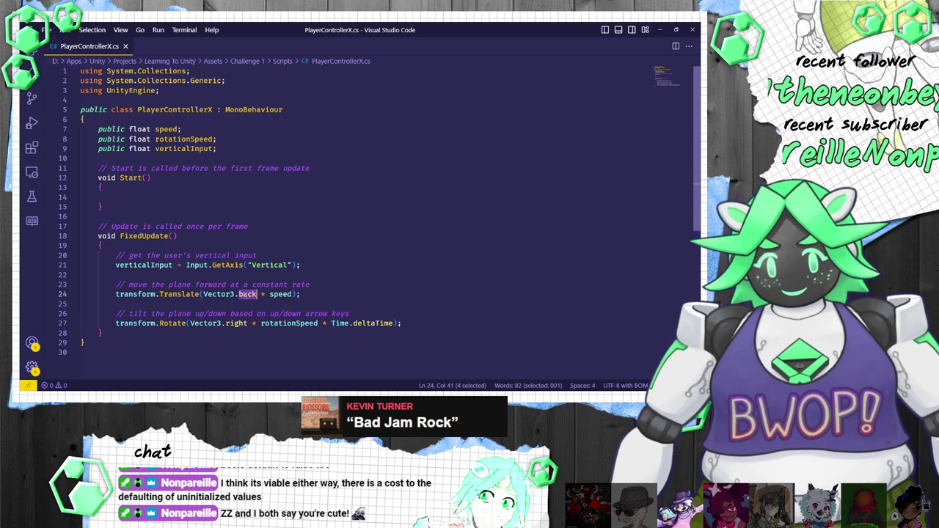
left_click(293, 322)
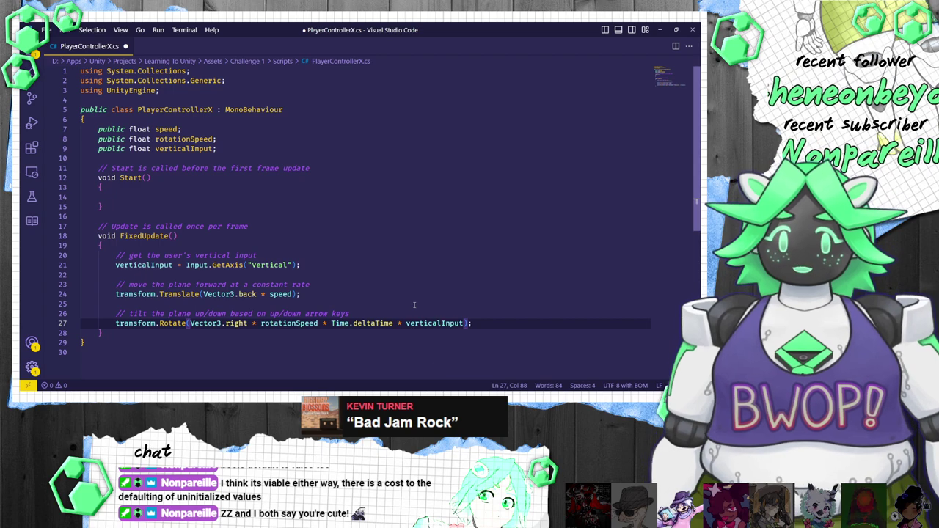
left_click(414, 305)
key("ctrl+s")
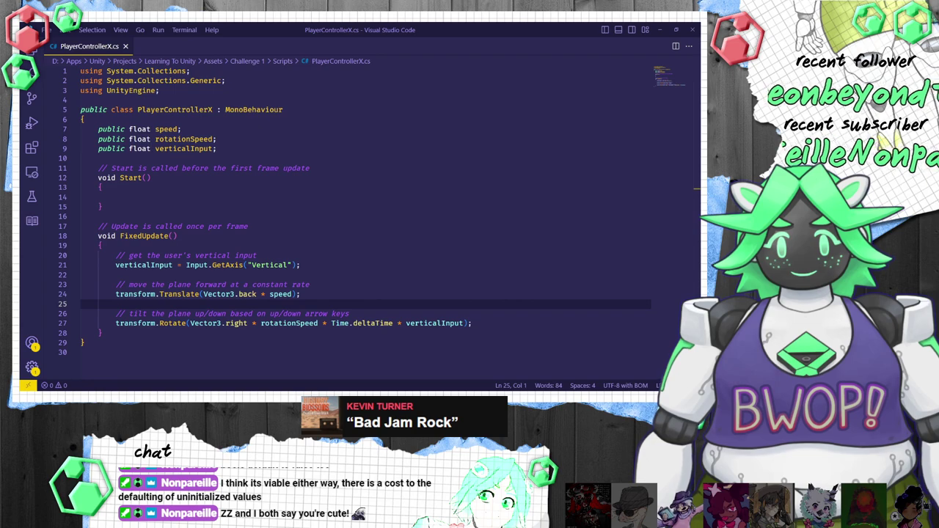
key("alt+Tab")
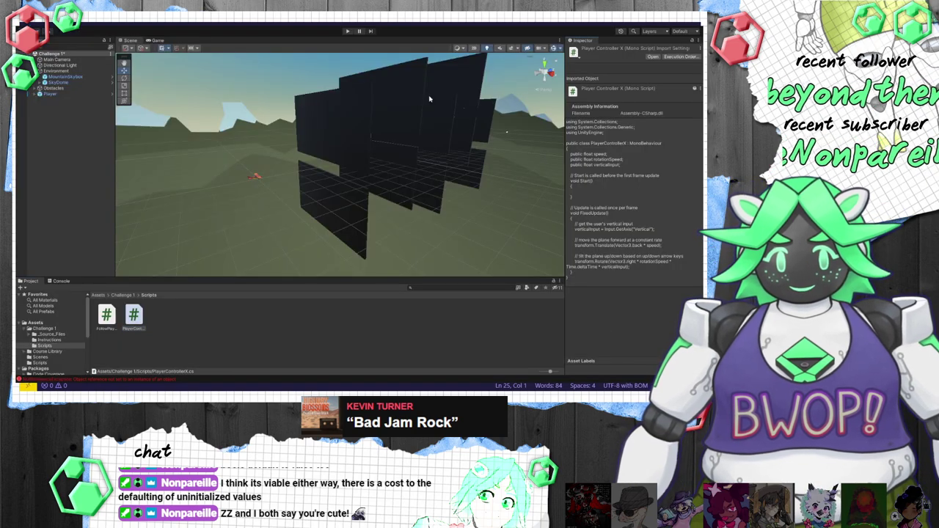
Step: Play-test the updated tilt code, stop it, and select the FollowPlayerX script
left_click(346, 31)
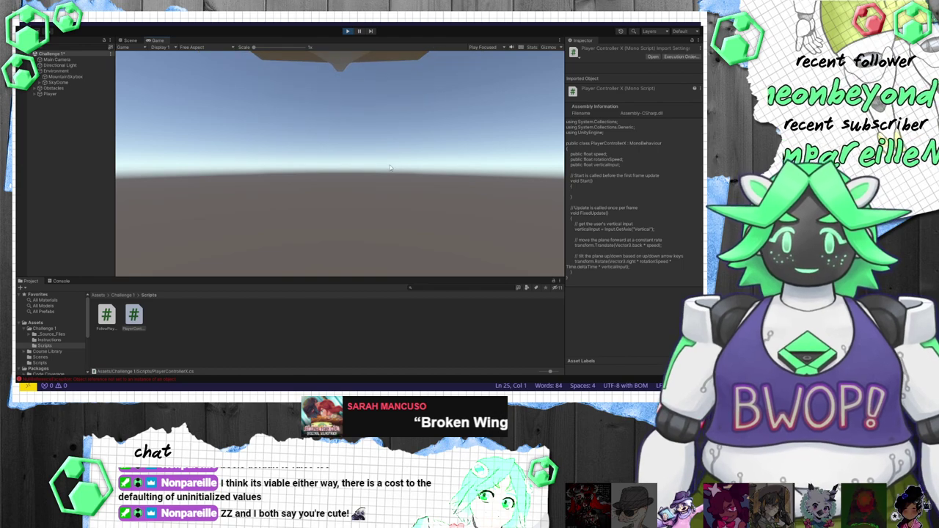
left_click(348, 31)
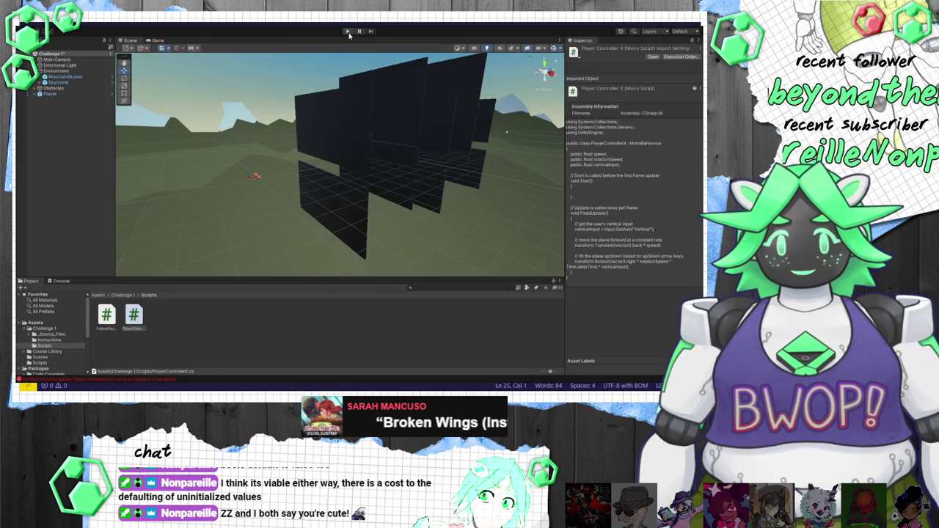
left_click(106, 315)
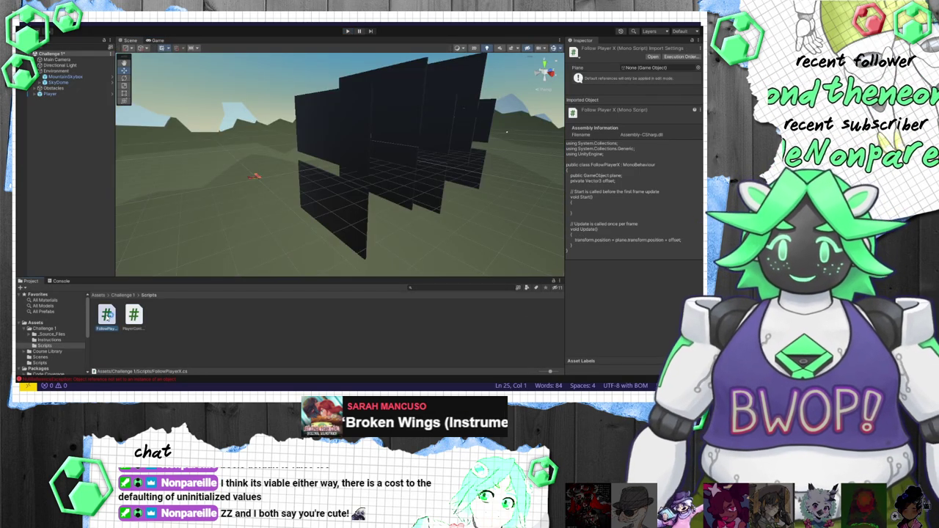
Step: Open FollowPlayerX in Visual Studio Code to review it, then return to Unity
double_click(106, 315)
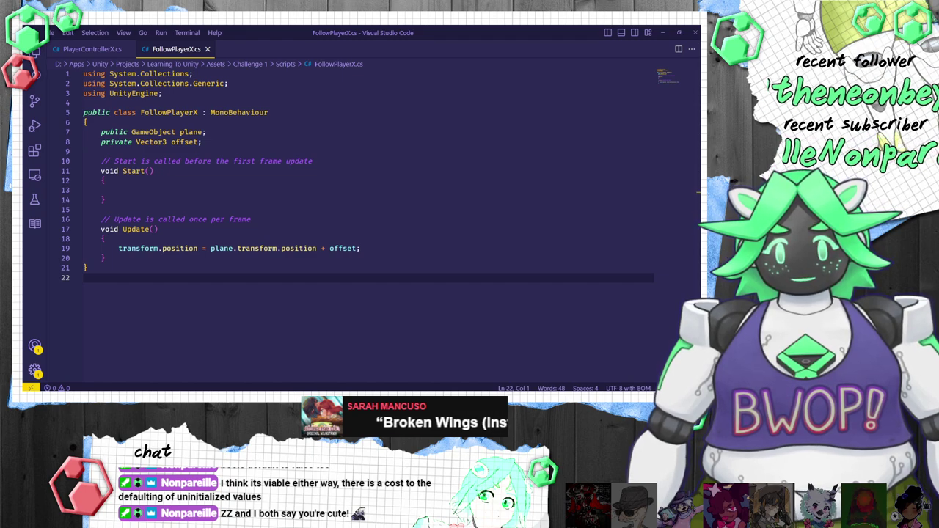
key("alt+Tab")
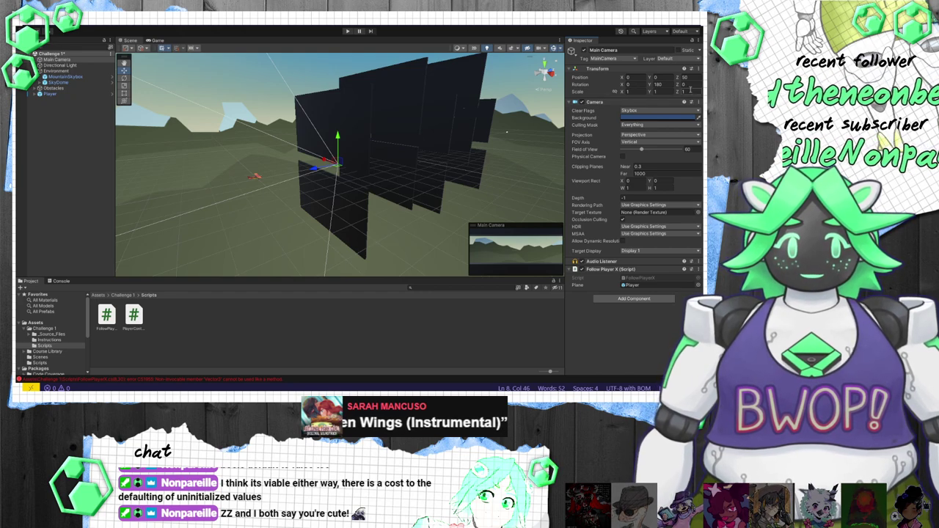
Step: Give the Main Camera Rotation Y 0 and Position Y 5, checking the Player's position
left_click(668, 84)
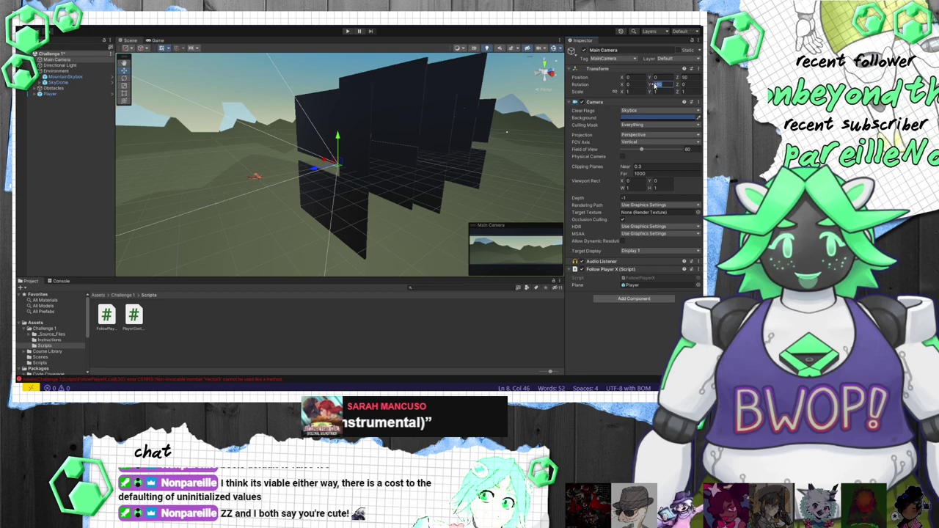
type("0")
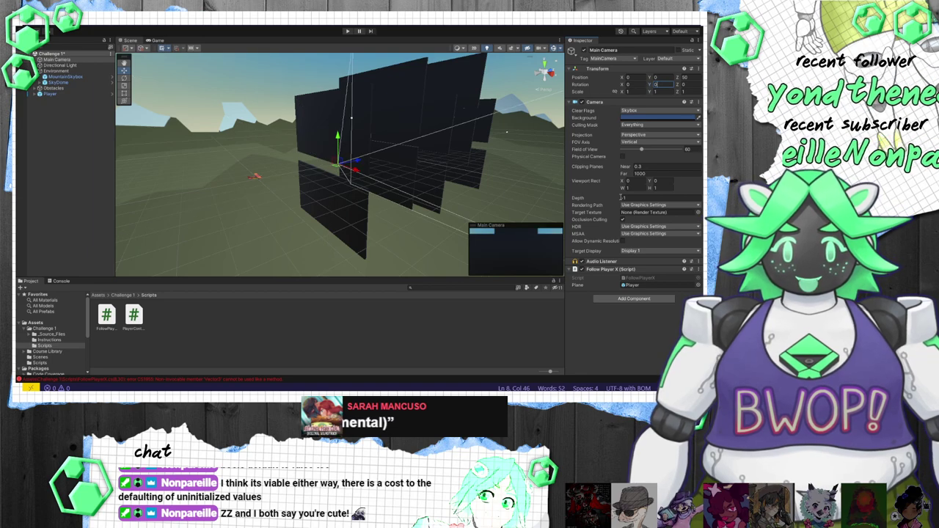
left_click_drag(357, 164, 258, 195)
left_click(255, 178)
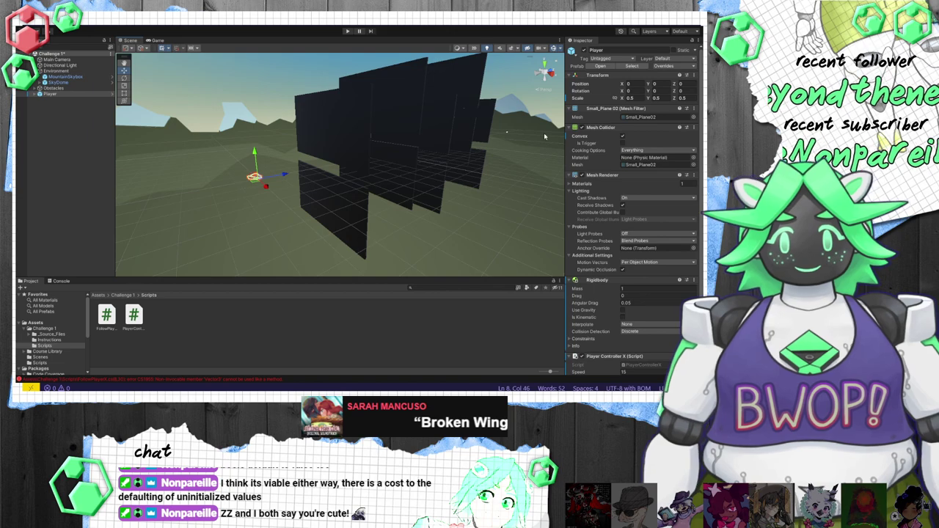
left_click(57, 59)
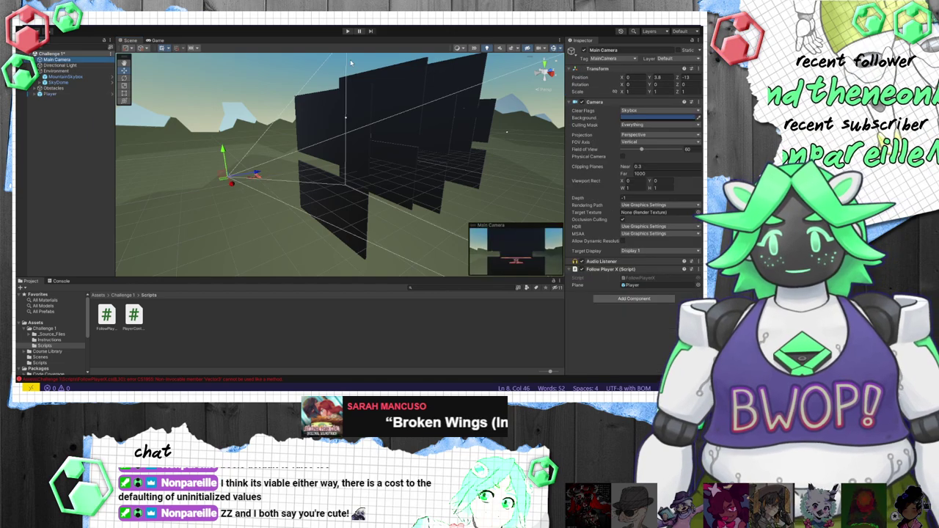
left_click(658, 77)
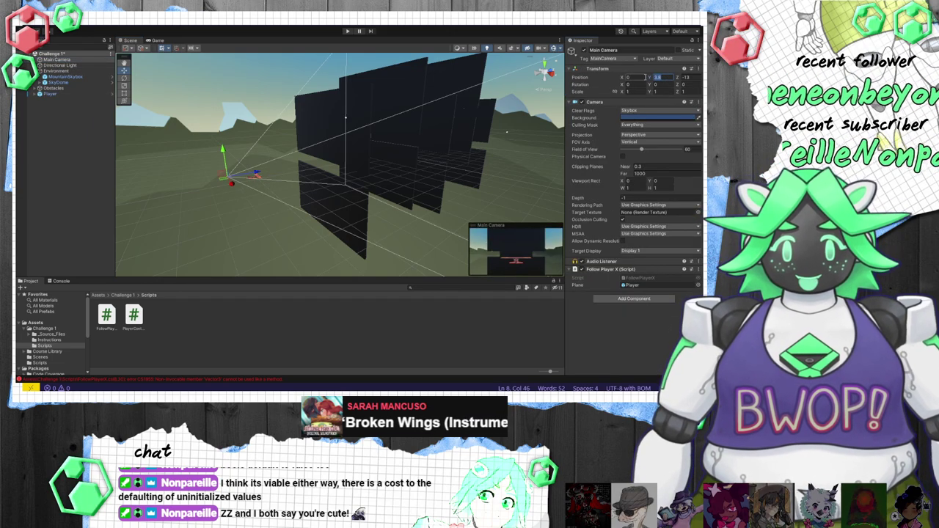
type("5")
left_click(685, 77)
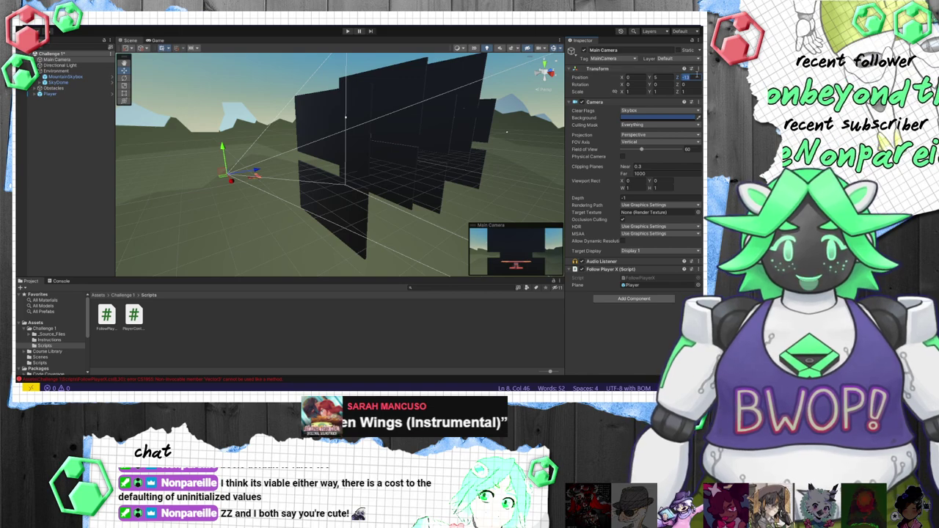
Step: Set the Main Camera's Position Z to -7 and attempt a test run
type("-7")
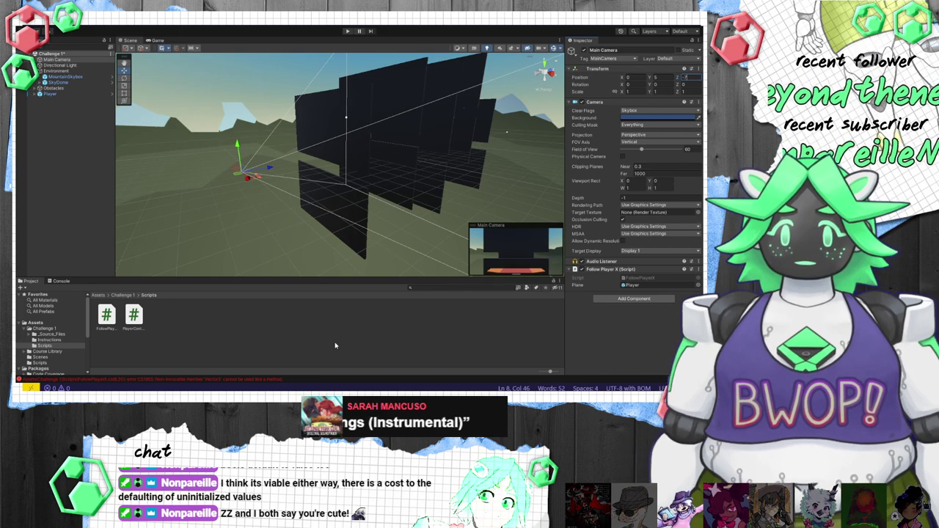
left_click(334, 345)
left_click(349, 31)
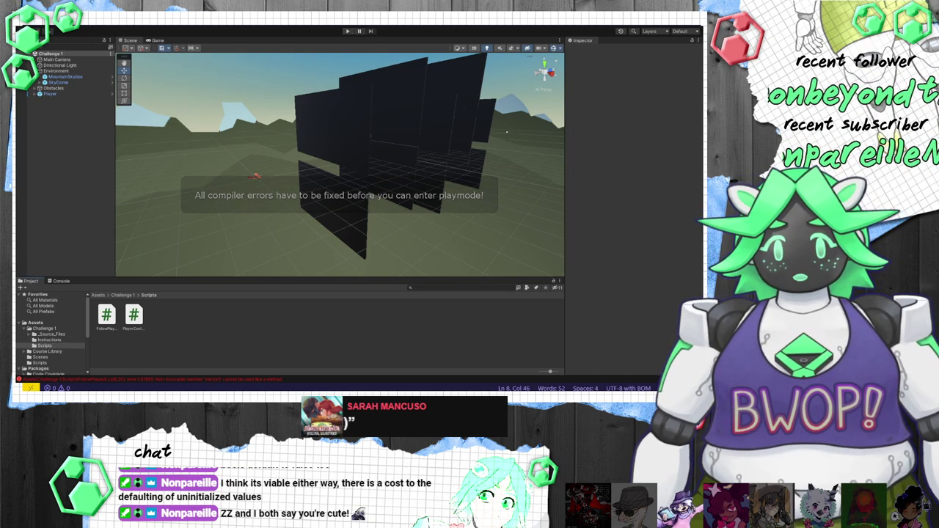
Step: Add 'new' before Vector3 in the offset line, then play-test and stop
type("new")
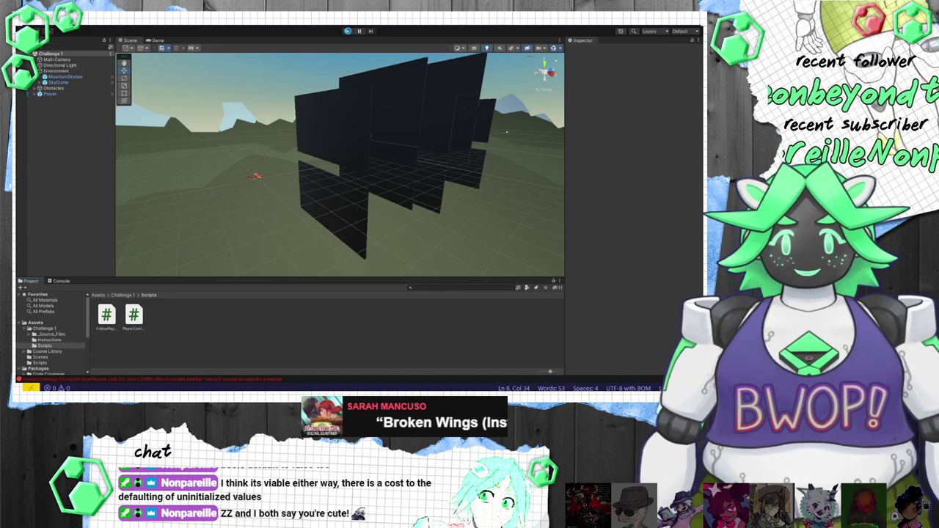
left_click(348, 32)
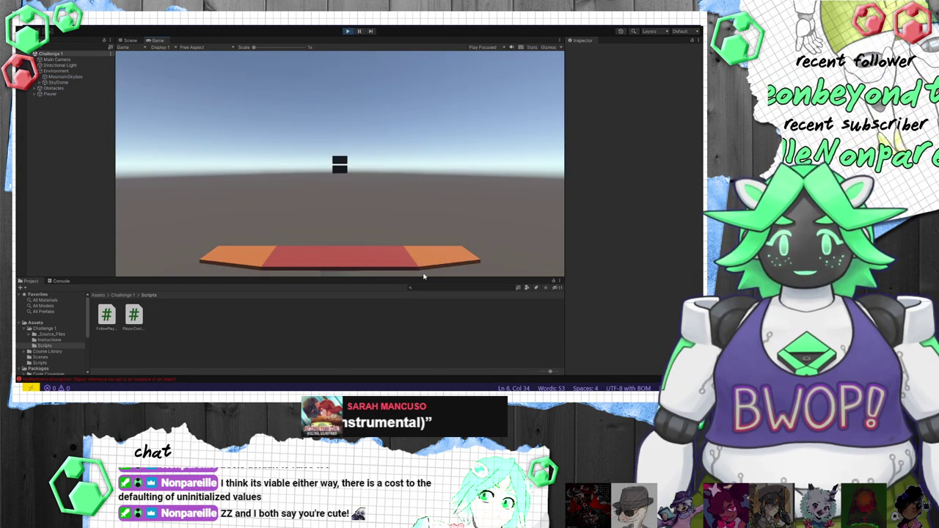
left_click(347, 31)
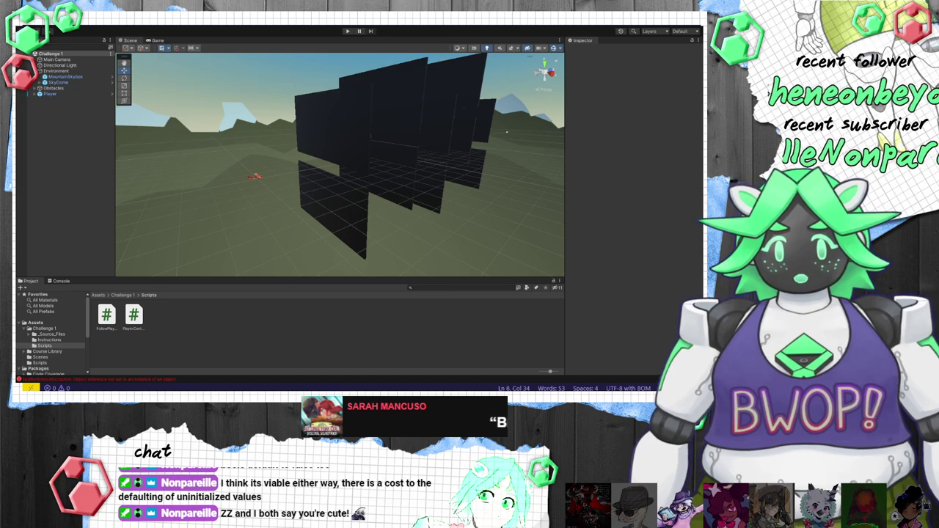
Step: Rename Update to LateUpdate in FollowPlayerX.cs and save it
key("alt+Tab")
scroll(214, 152, "down", 2)
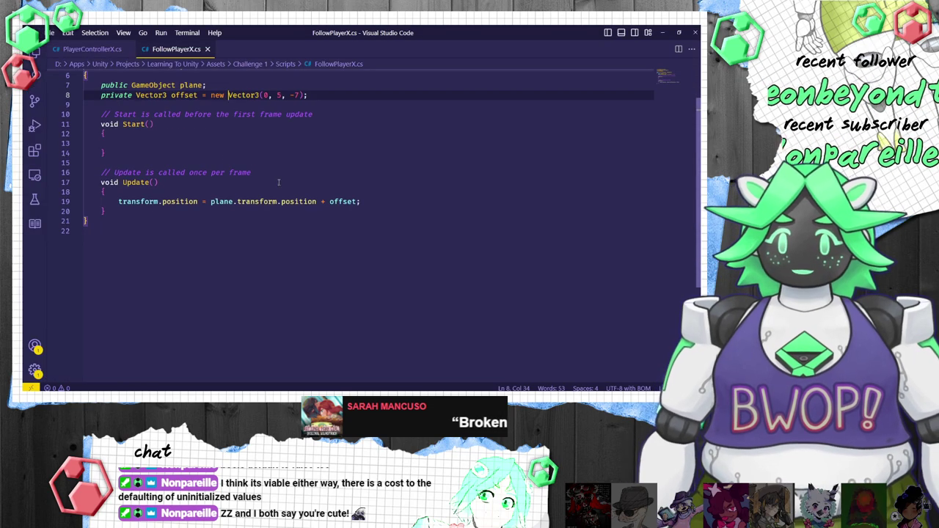
scroll(214, 152, "up", 2)
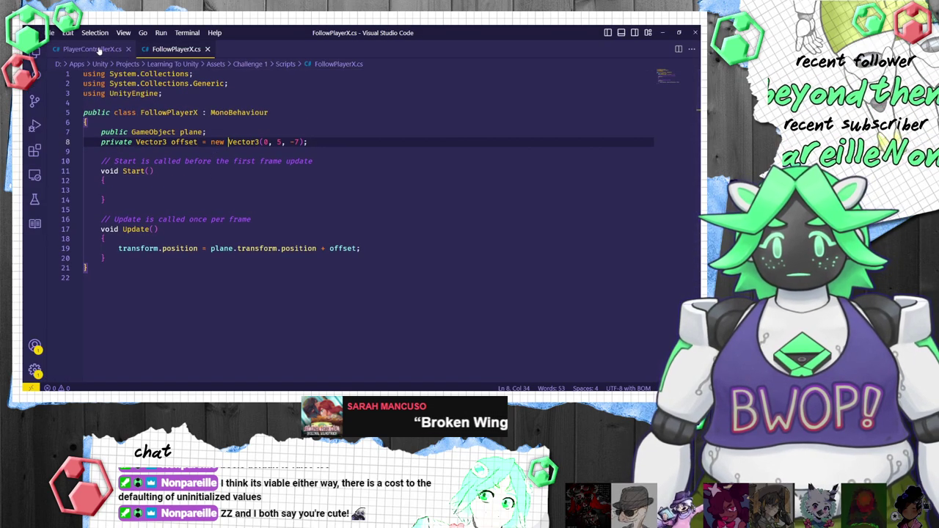
left_click(122, 228)
type("Late")
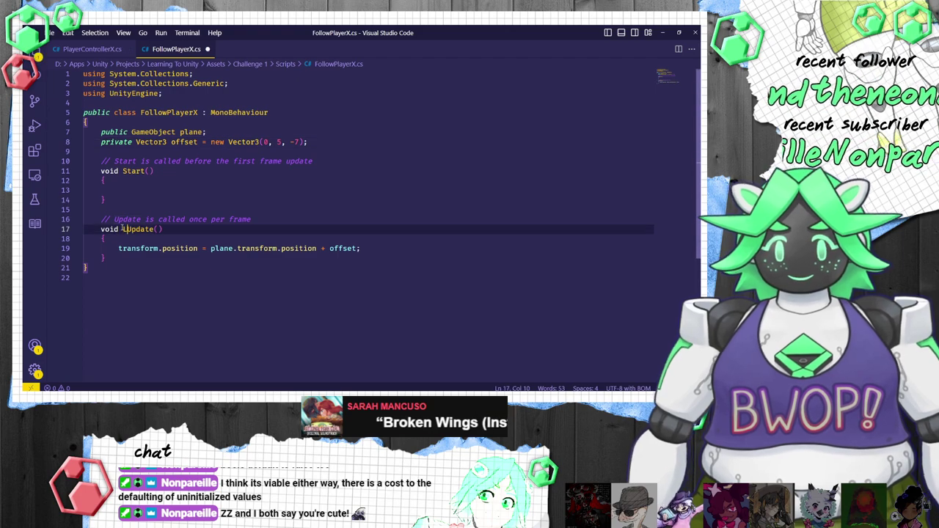
key("ctrl+s")
Step: Change Vector3.back to Vector3.forward in PlayerControllerX.cs and save
left_click(99, 48)
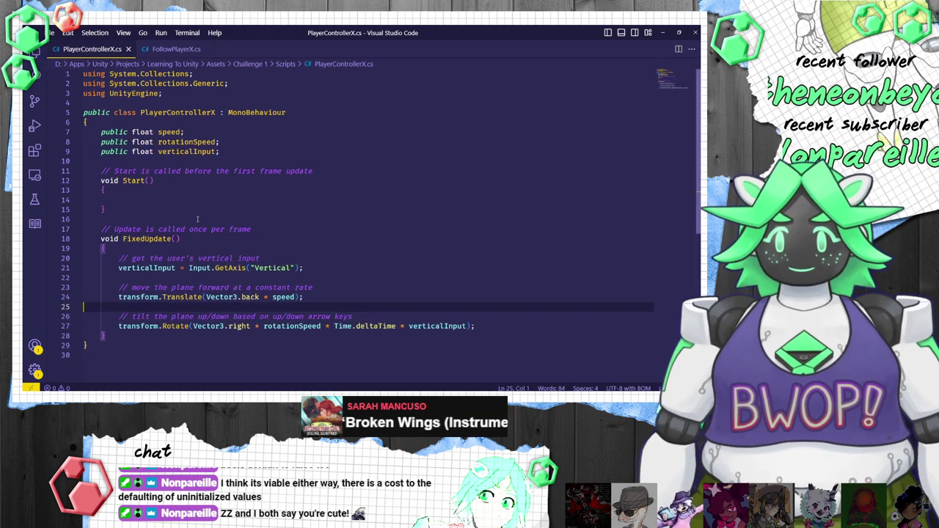
double_click(250, 296)
type("forwar")
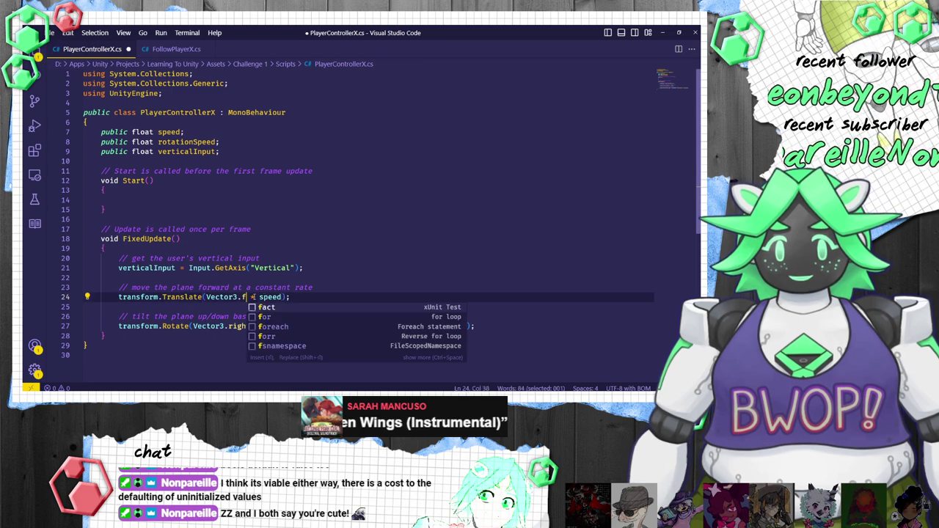
type("d")
key("ctrl+s")
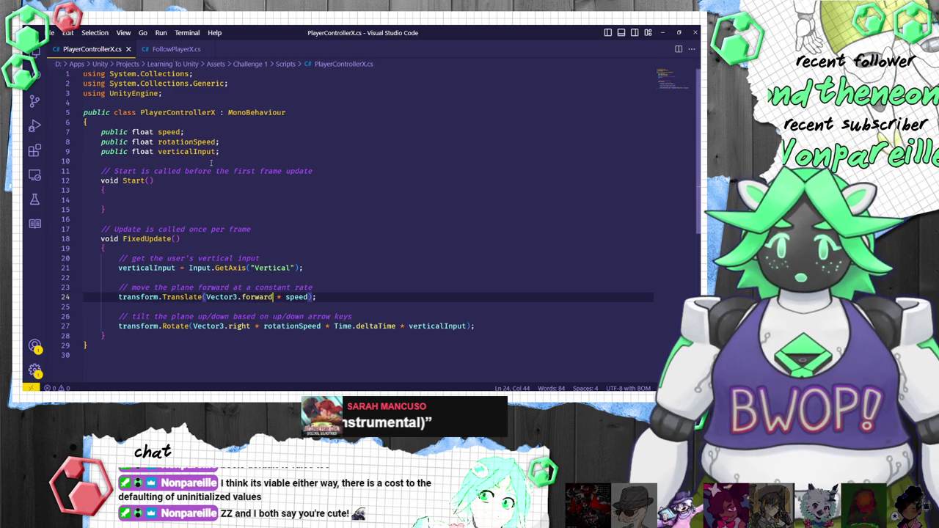
Step: Declare verticalInput as private float, save, and return to Unity
double_click(107, 152)
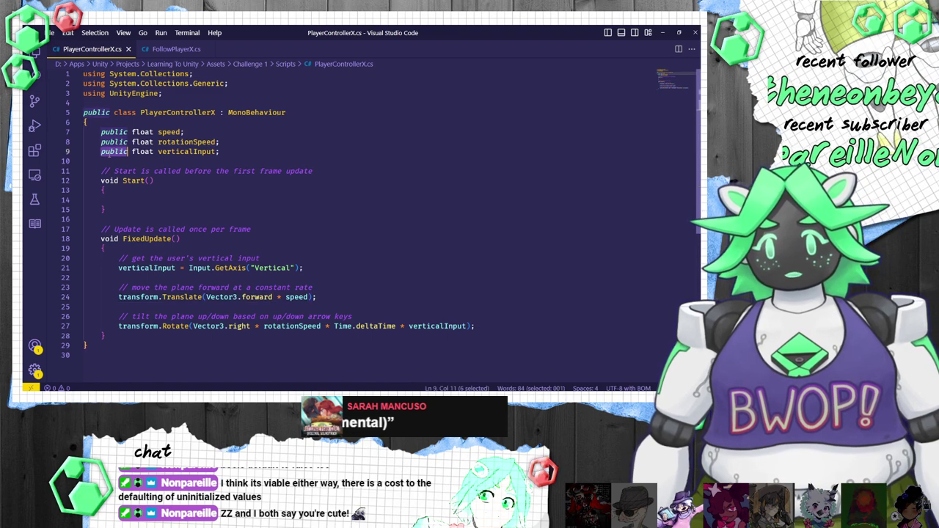
type("private")
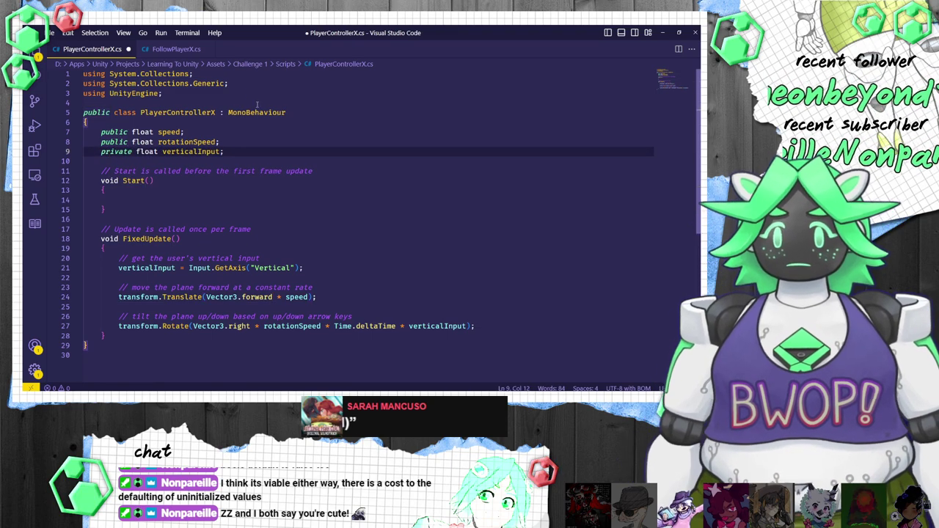
key("ctrl+s")
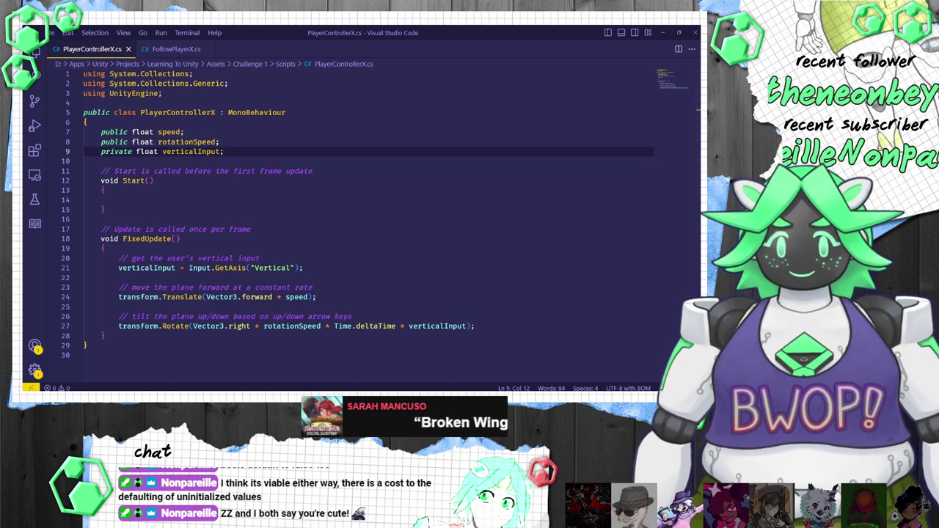
key("alt+Tab")
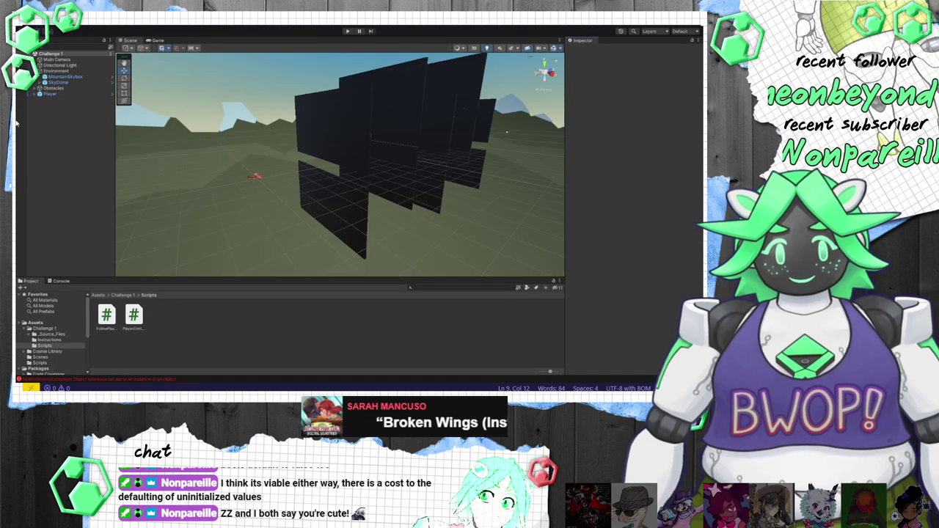
Step: Select Player, test-run the scene, stop it, and bring up PlayerControllerX.cs in Visual Studio Code
left_click(59, 96)
scroll(641, 339, "down", 3)
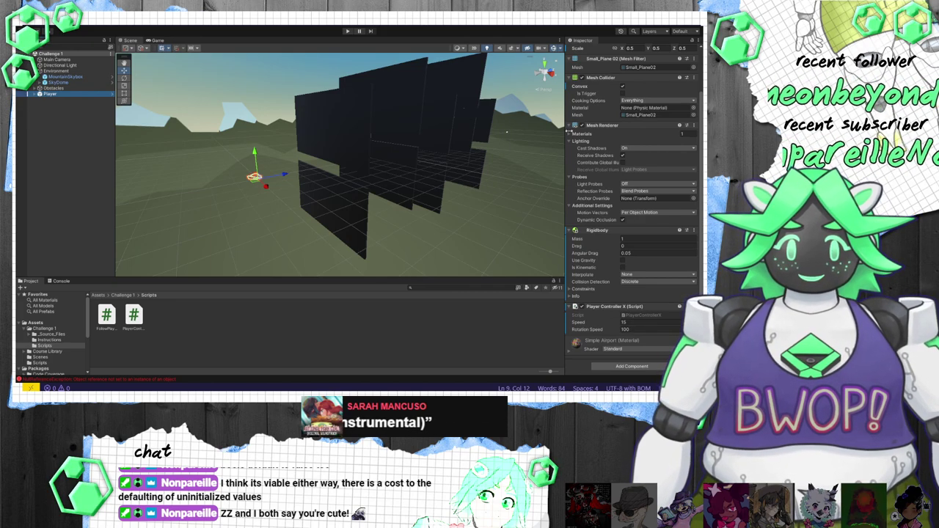
key("ctrl+p")
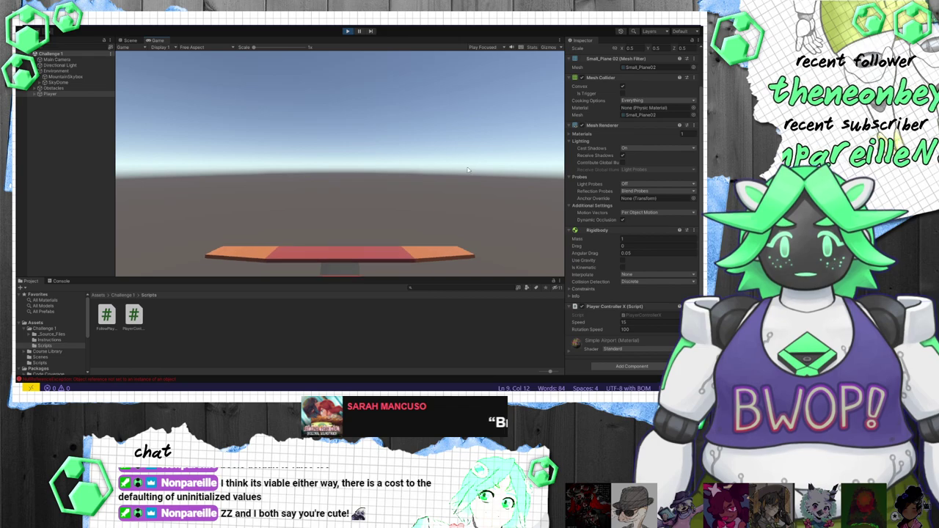
left_click(347, 31)
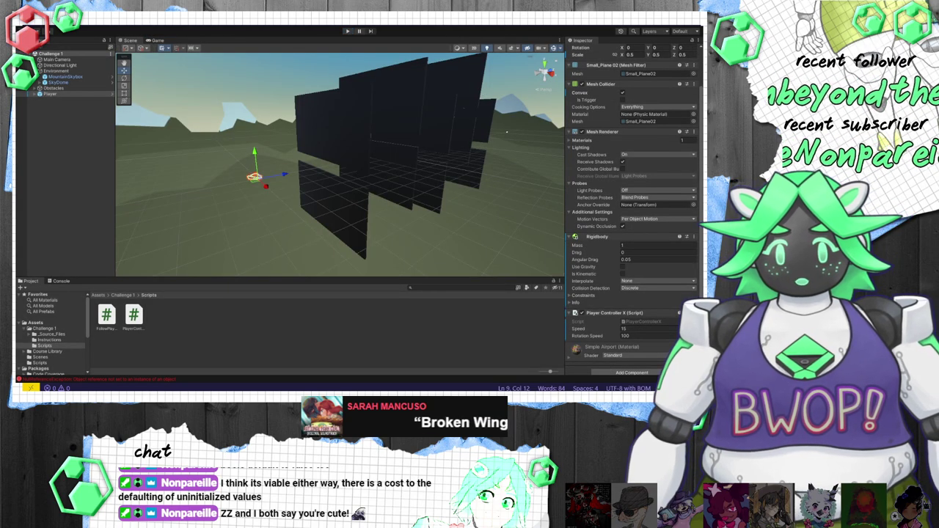
type("ctor3.forward * speed );")
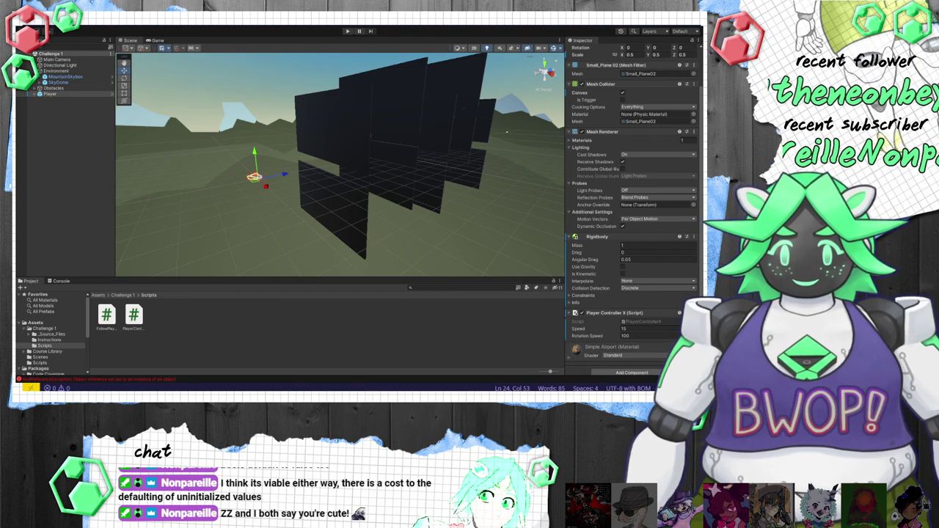
key("alt+Tab")
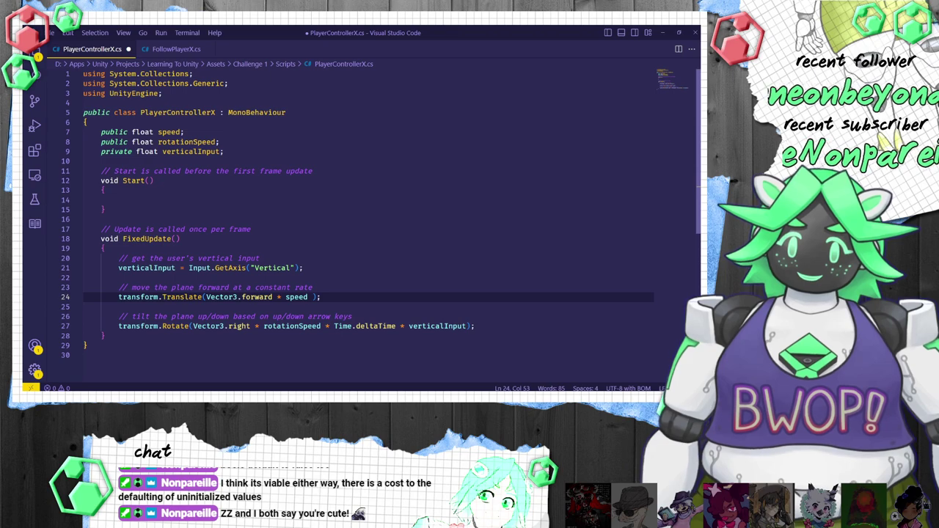
Step: Append '* Time.deltaTime' after speed on line 24 of PlayerControllerX.cs, save, and return to Unity
left_click(353, 316)
left_click(312, 296)
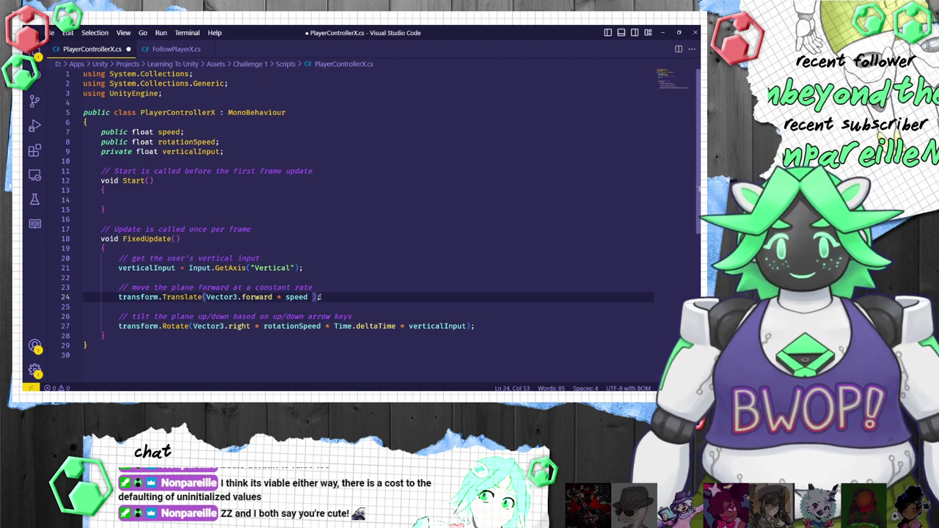
type("* Time.deltaTime")
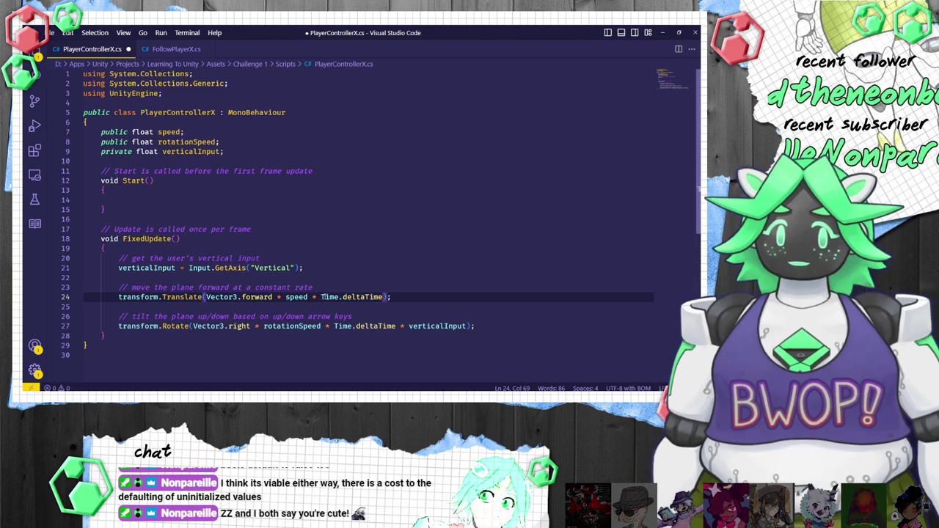
key("ctrl+s")
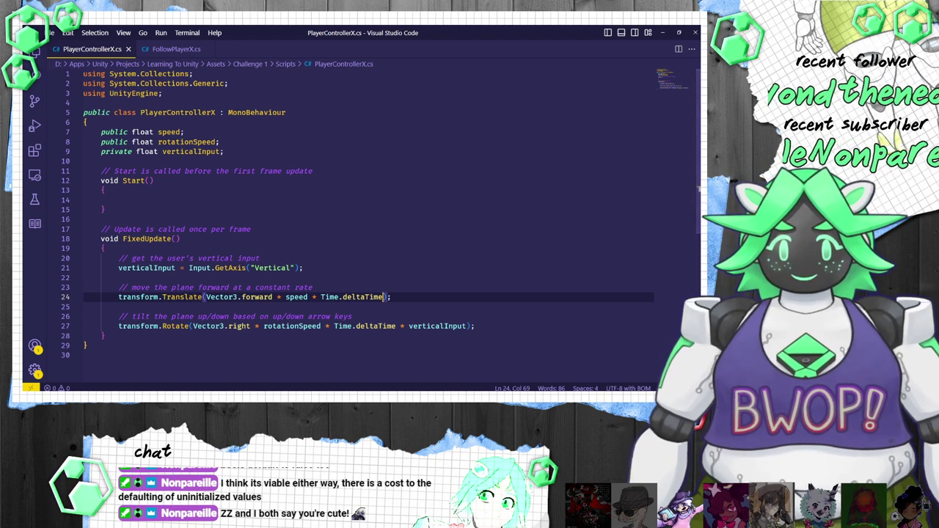
key("alt+Tab")
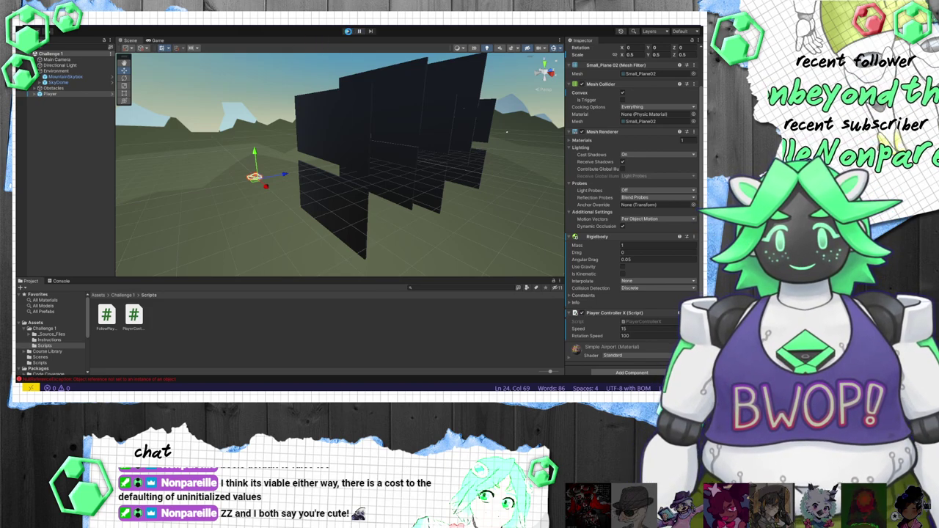
Step: Test-fly the plane at Speed 15, stop play mode, and expand Player to show Propeller
left_click(349, 31)
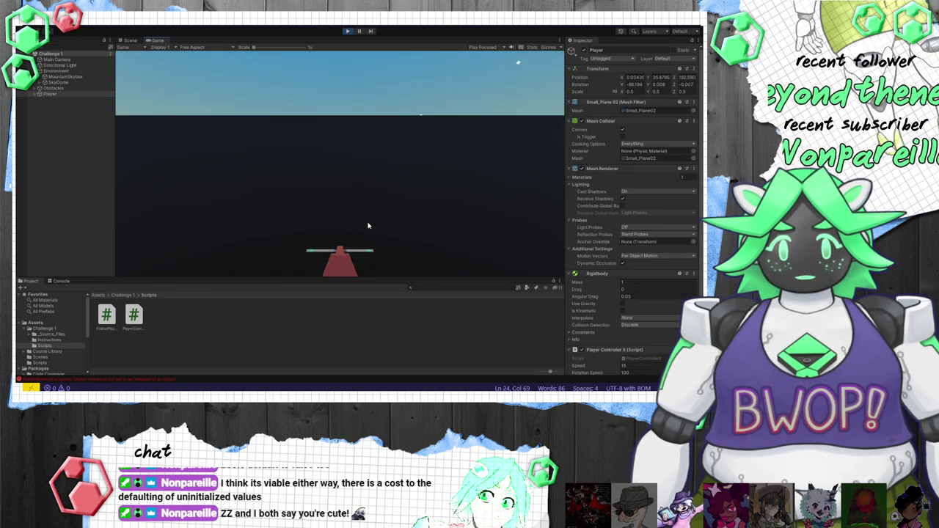
left_click(347, 32)
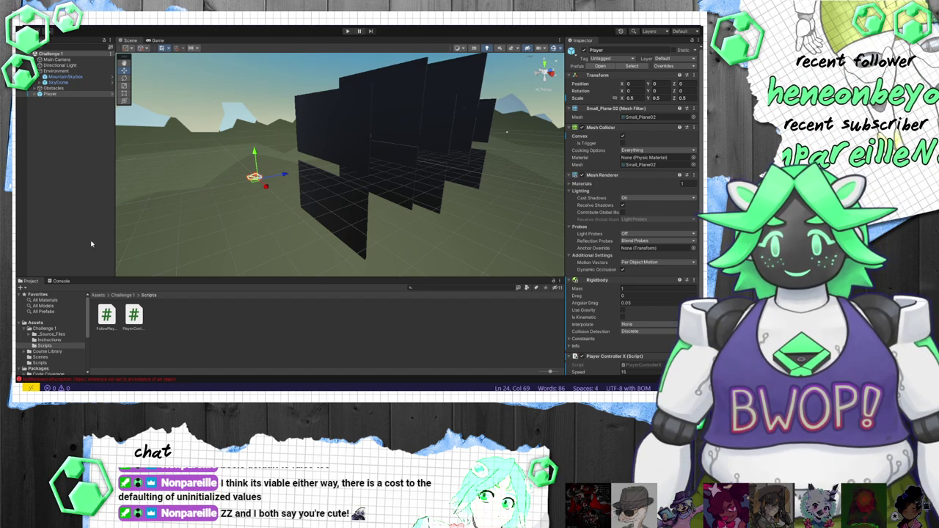
key("ctrl+z")
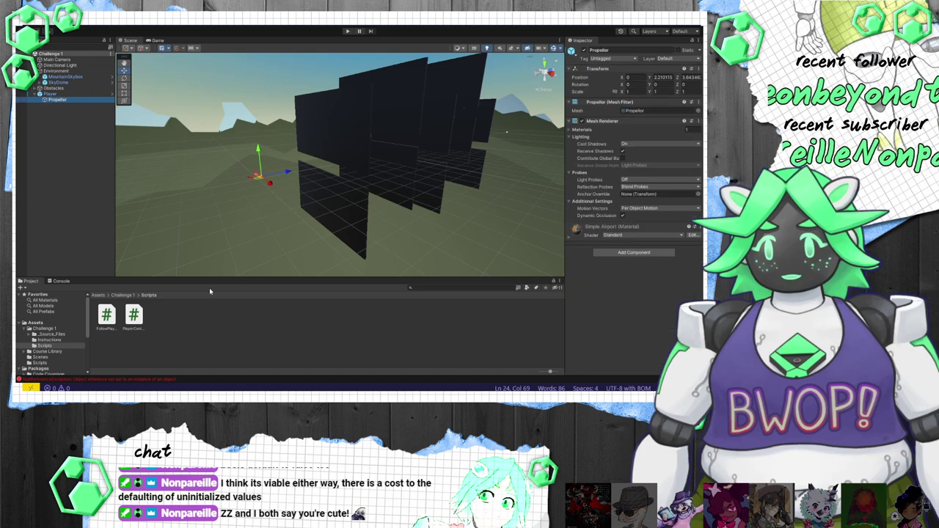
Step: Create a PropellerSpin C# script in the Scripts folder and attach it to Propeller
left_click(183, 333)
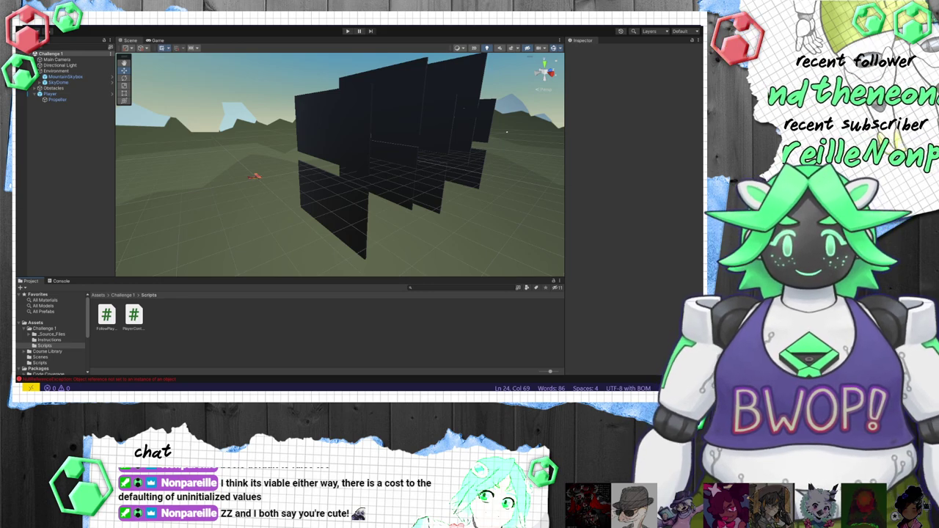
left_click(242, 318)
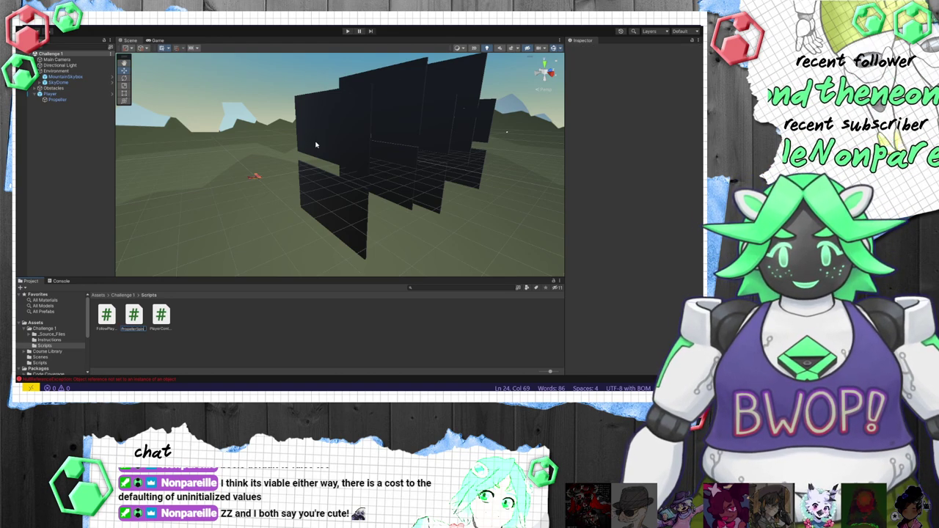
key("Return")
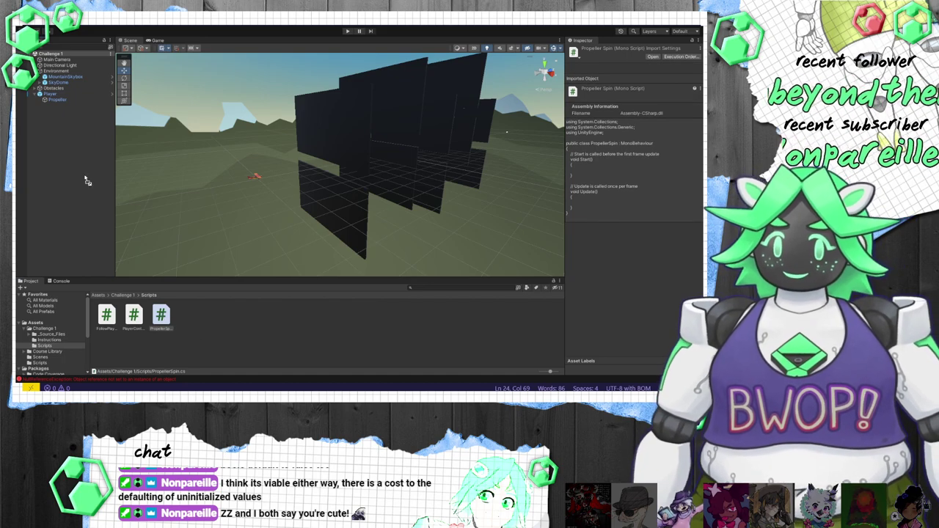
left_click_drag(85, 180, 61, 102)
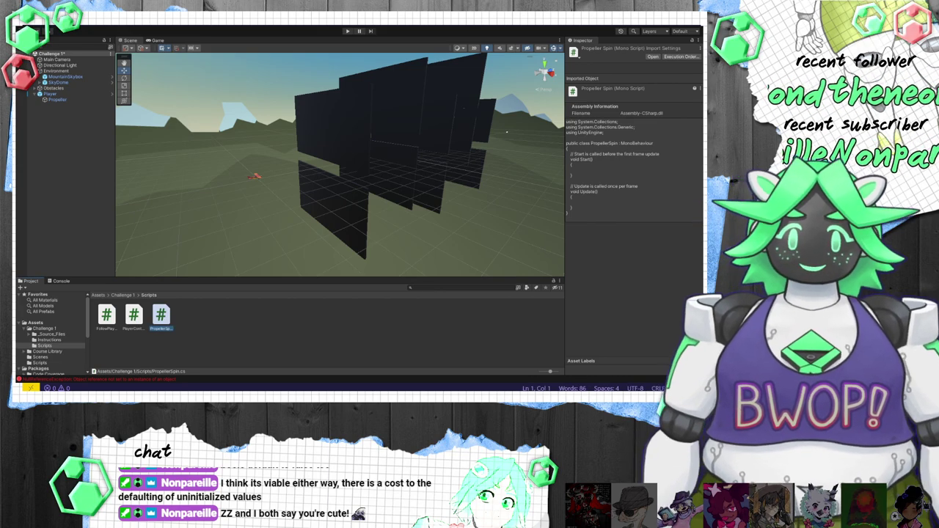
Step: Clear the Console errors and go back to the Scripts folder
left_click(68, 378)
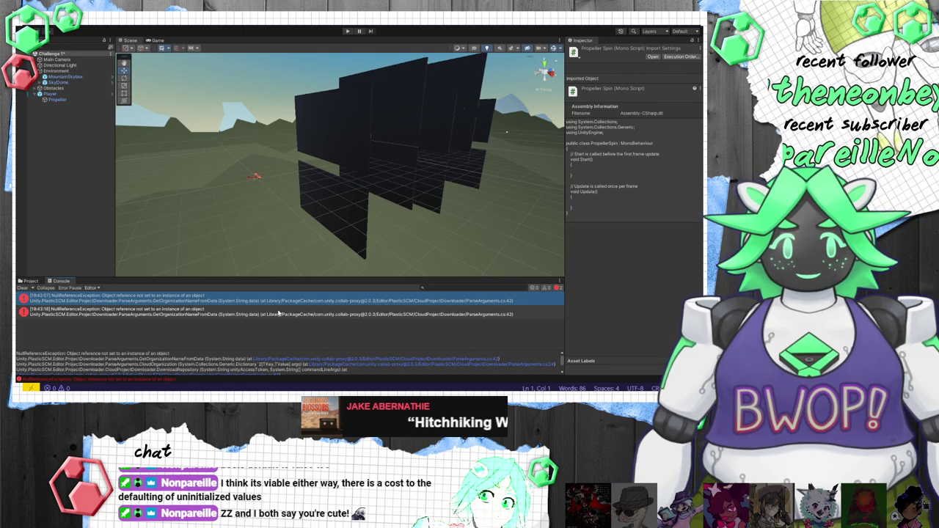
left_click(22, 288)
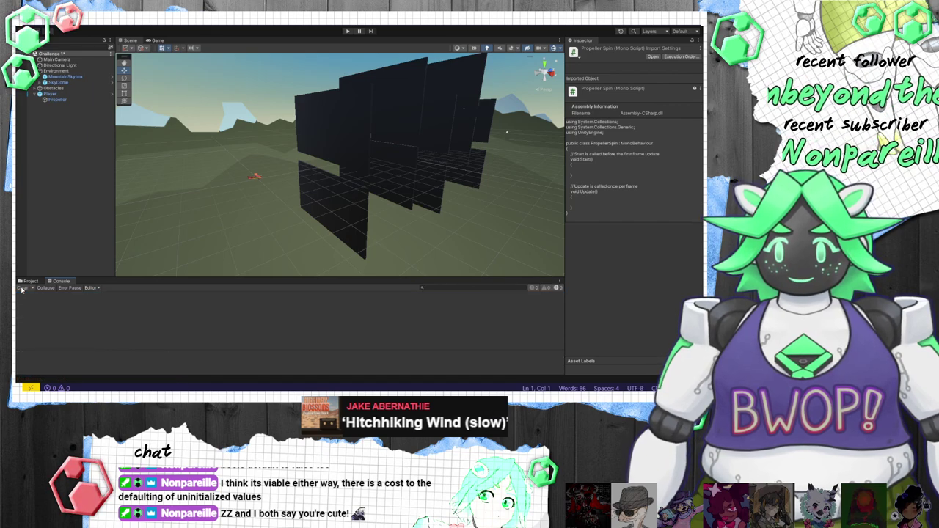
left_click(29, 281)
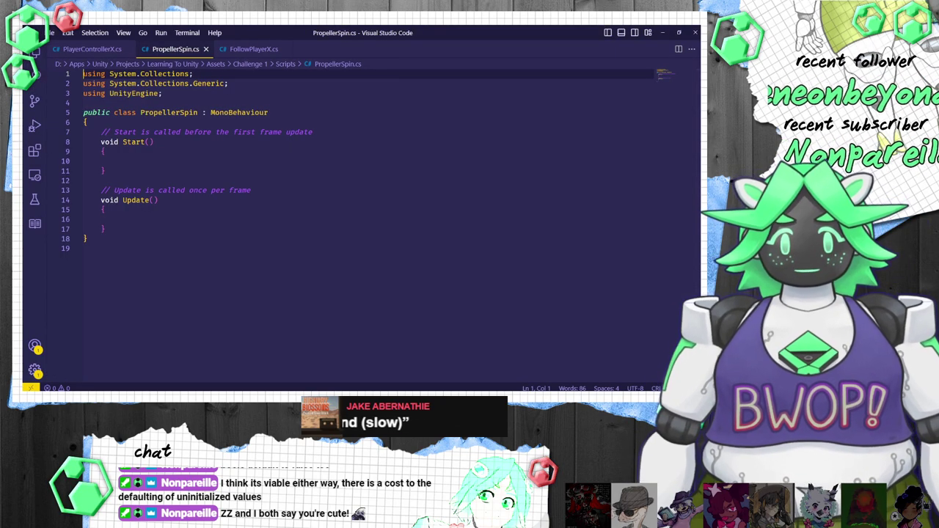
Step: Write 'transform.Rotate(Vector3.right *' inside Update, checking PlayerControllerX.cs for reference
left_click(139, 224)
type("t")
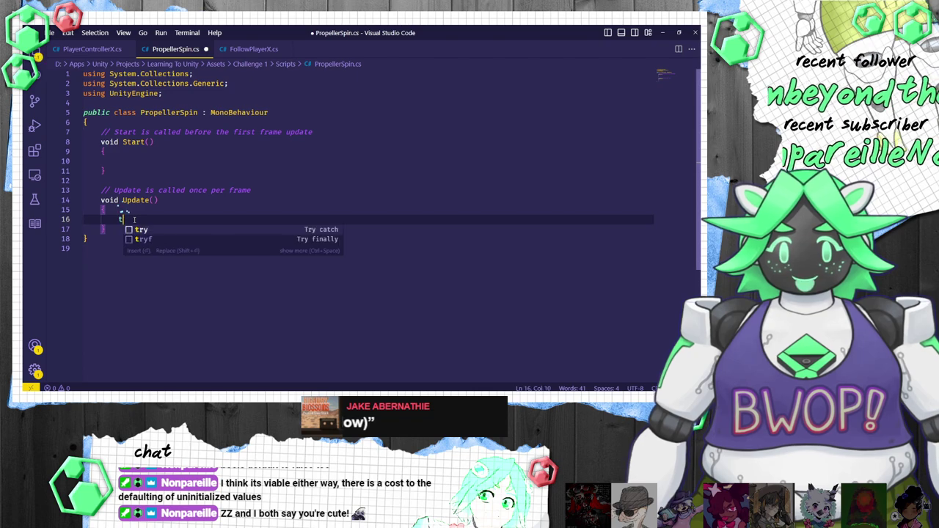
type("ransform.Rotatio")
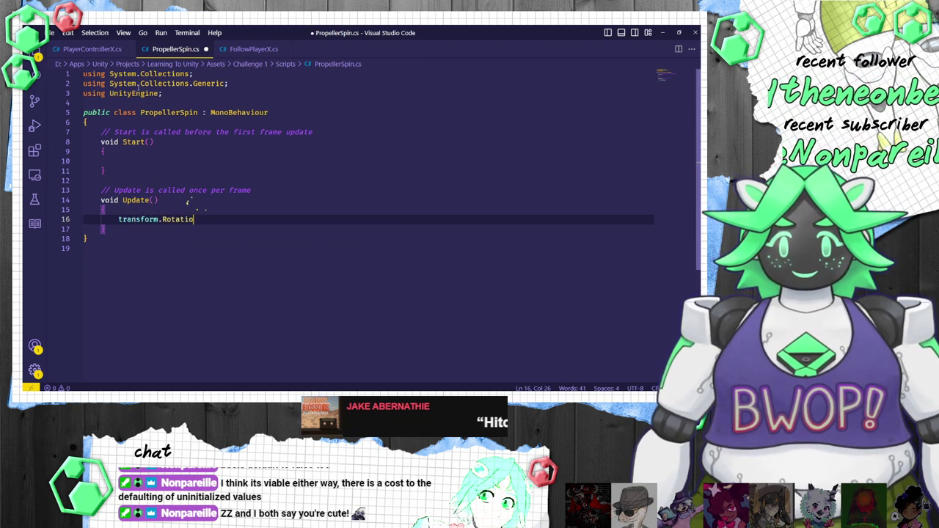
key("BackSpace")
key("BackSpace")
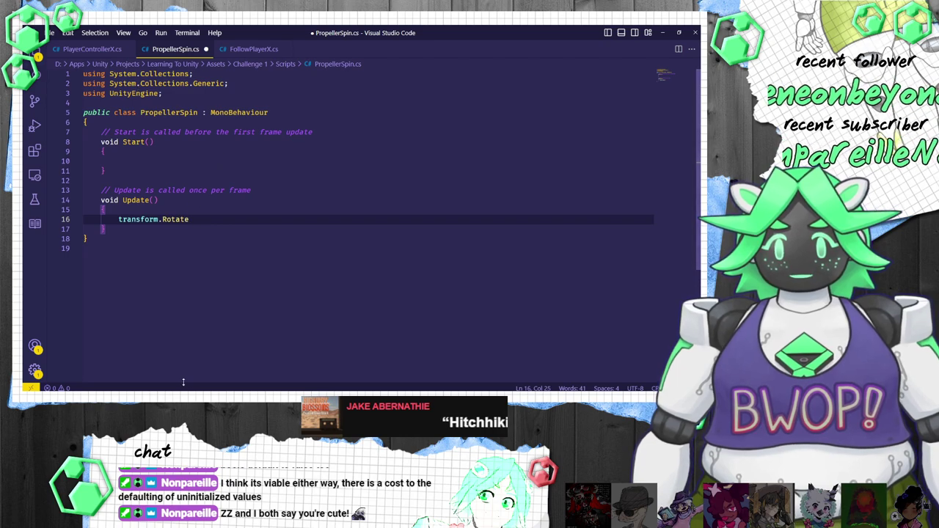
left_click(90, 50)
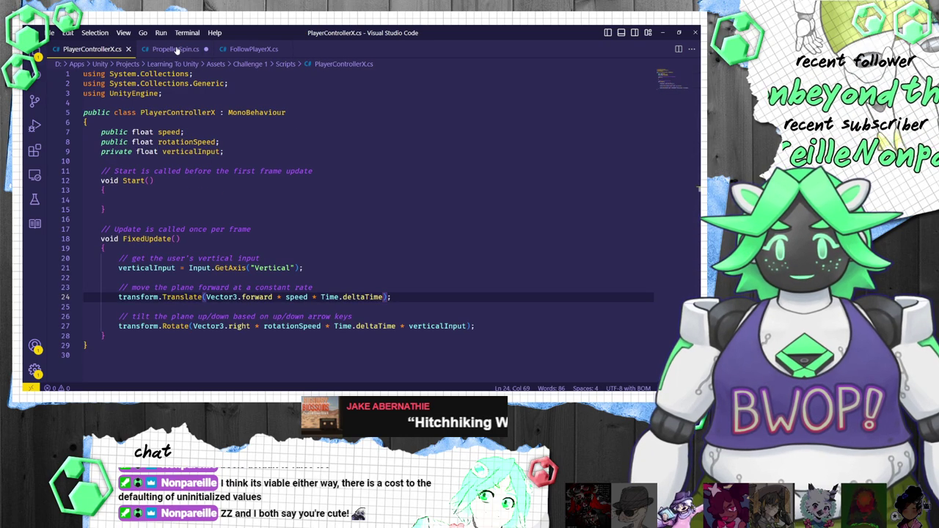
left_click(176, 49)
type("(Vector3.righ")
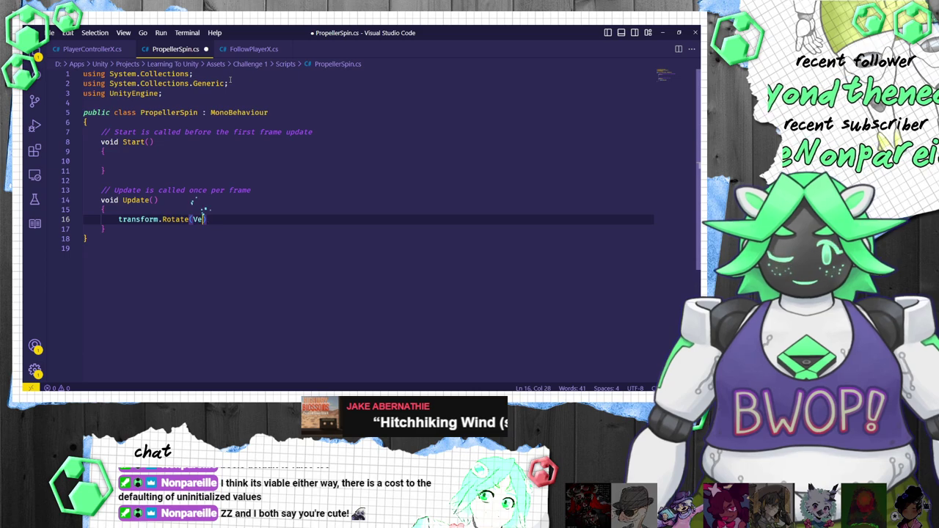
type("t *")
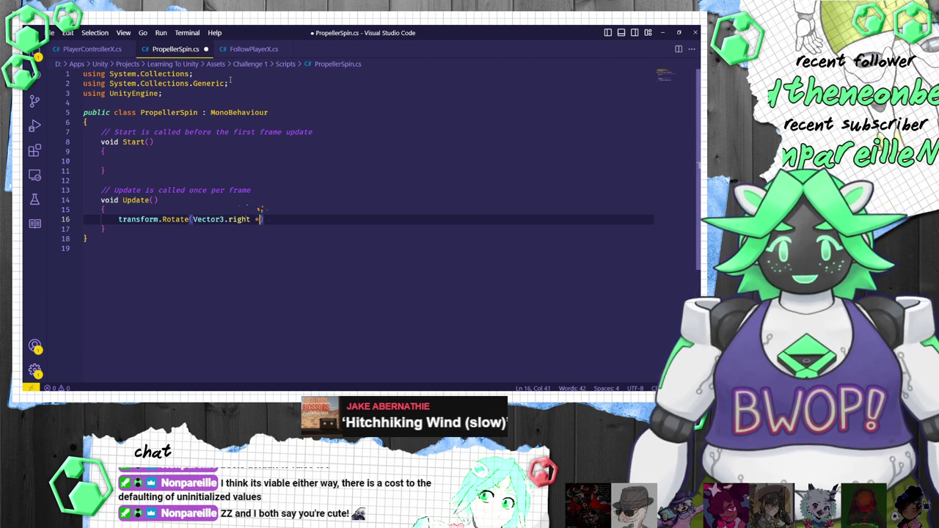
key("ctrl+Tab")
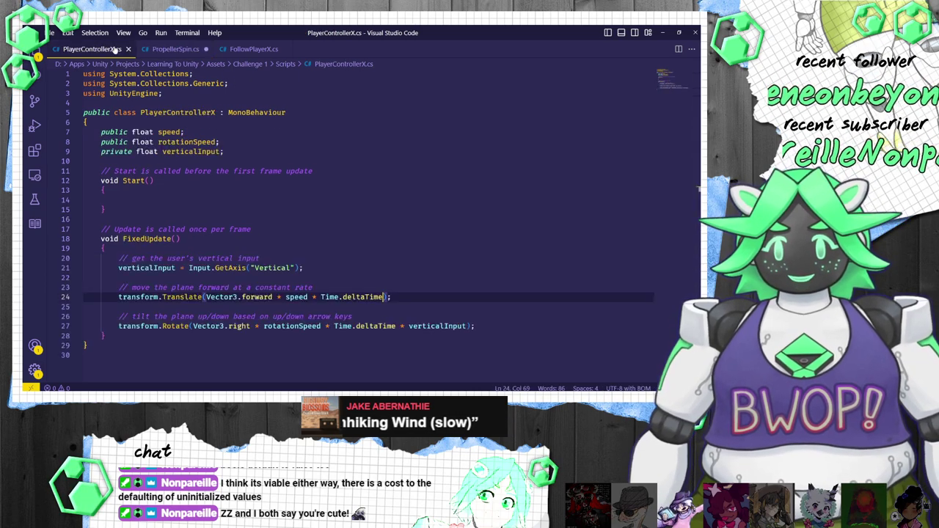
key("ctrl+Tab")
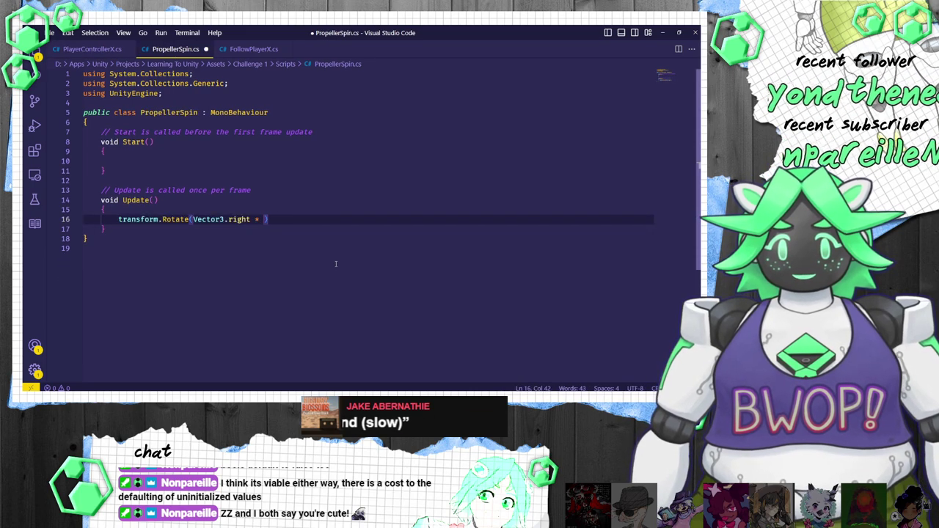
Step: Add a private float rotationSpeed = 45 field above Start
left_click(293, 116)
left_click(278, 121)
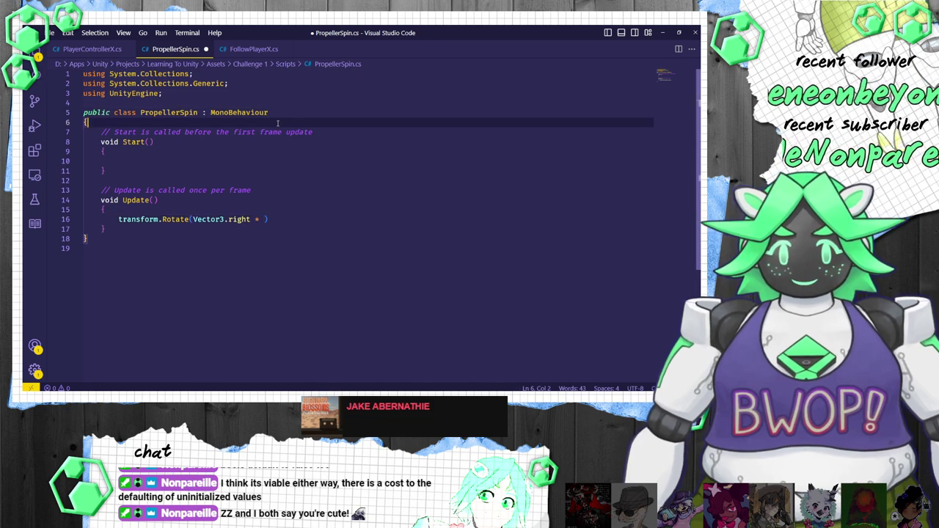
key("Return")
key("Return")
key("Up")
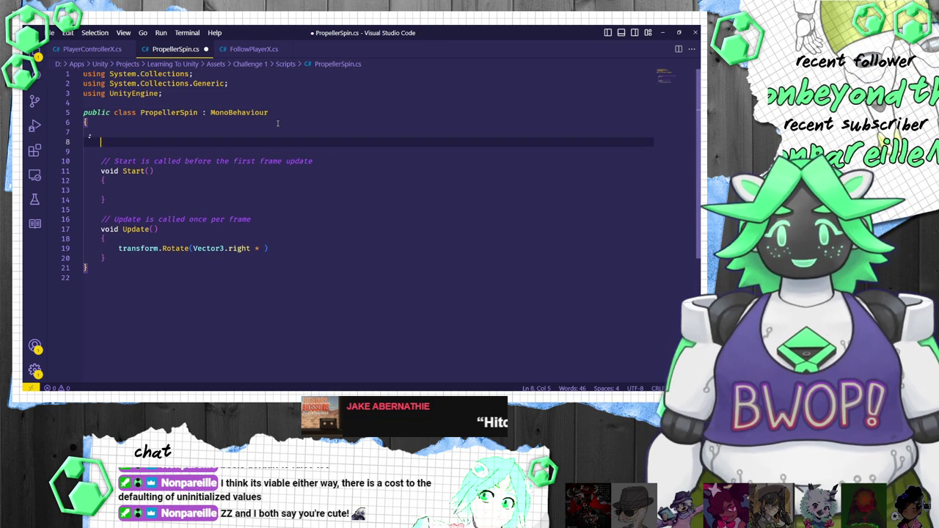
key("Return")
type("private")
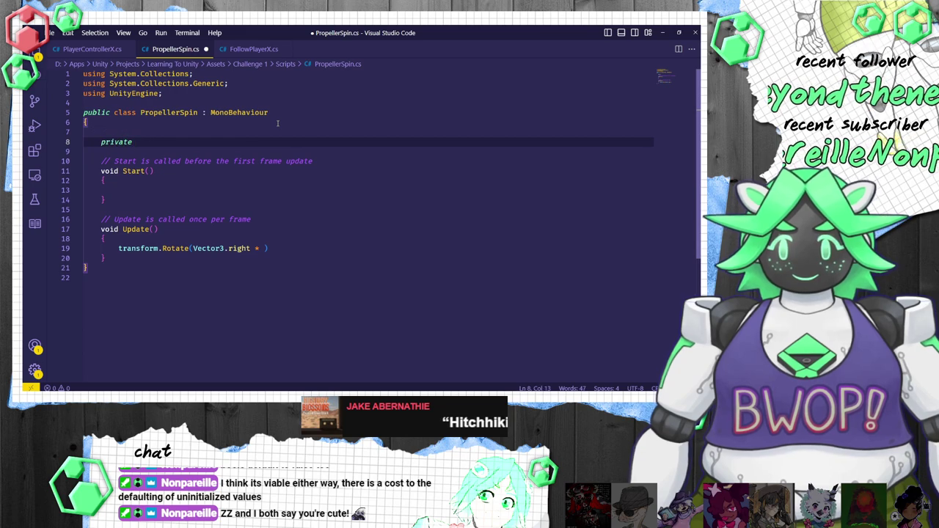
type("rotationSpeed = 45")
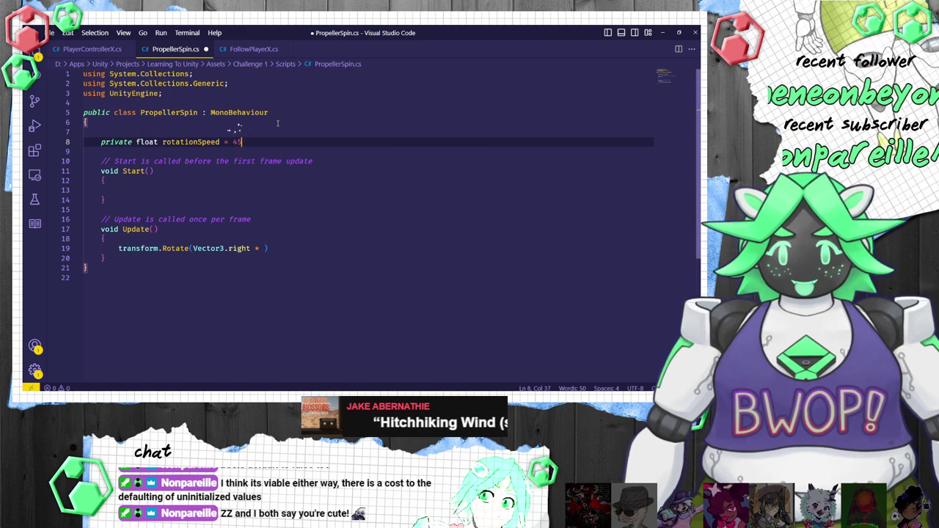
Step: Complete the Rotate call with '* Time.deltaTime * rotationSpeed' and save PropellerSpin.cs
left_click(264, 248)
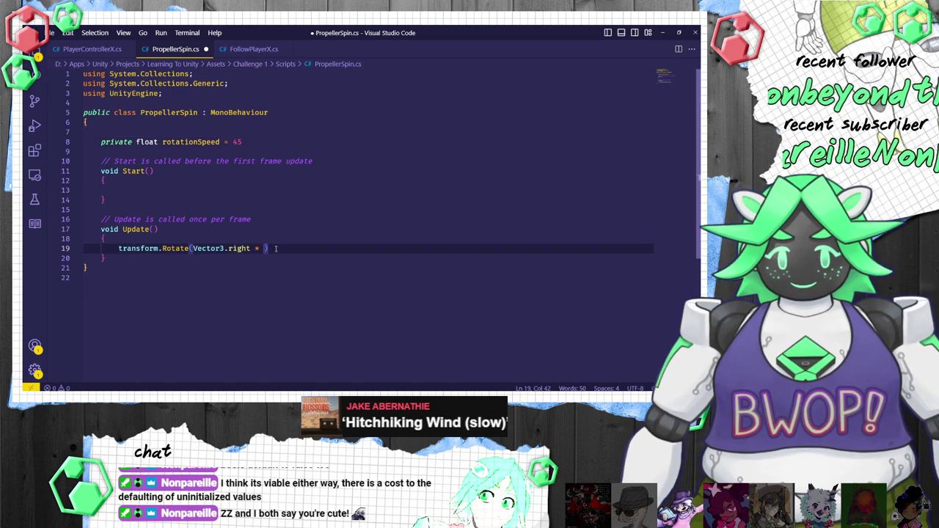
type("Time.deltaTime")
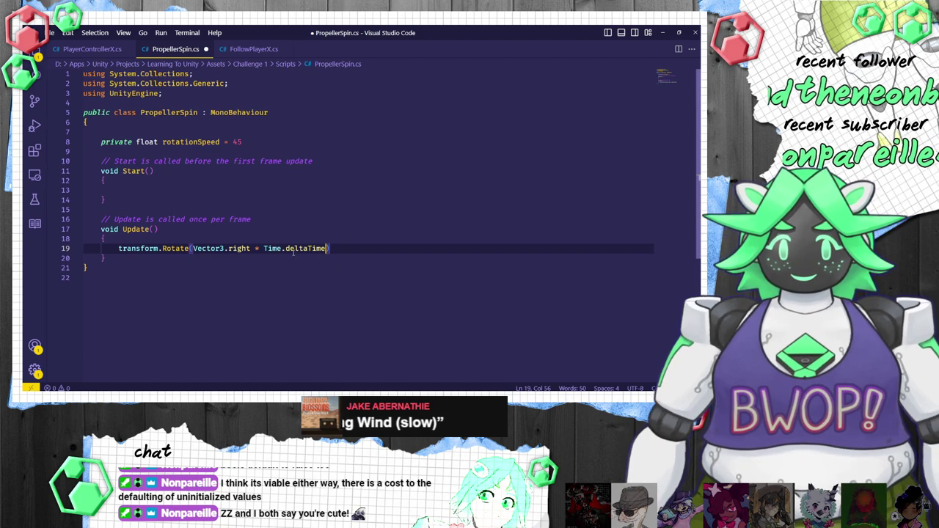
left_click_drag(293, 251, 285, 249)
left_click(92, 50)
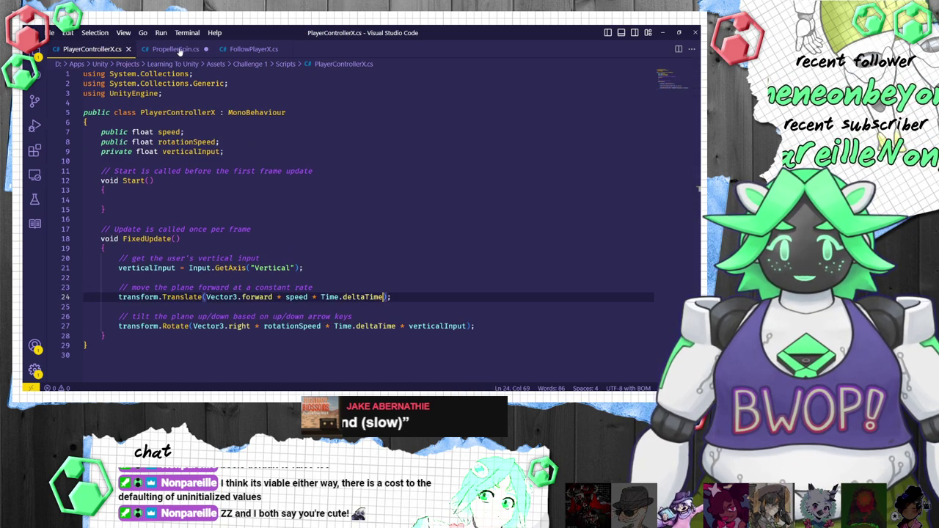
left_click(175, 49)
type("* rotati")
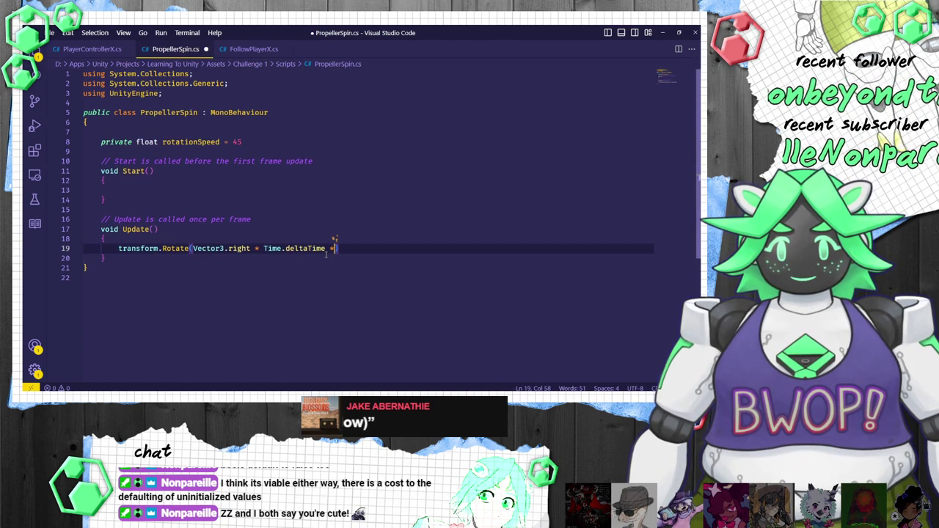
type("onSPeed")
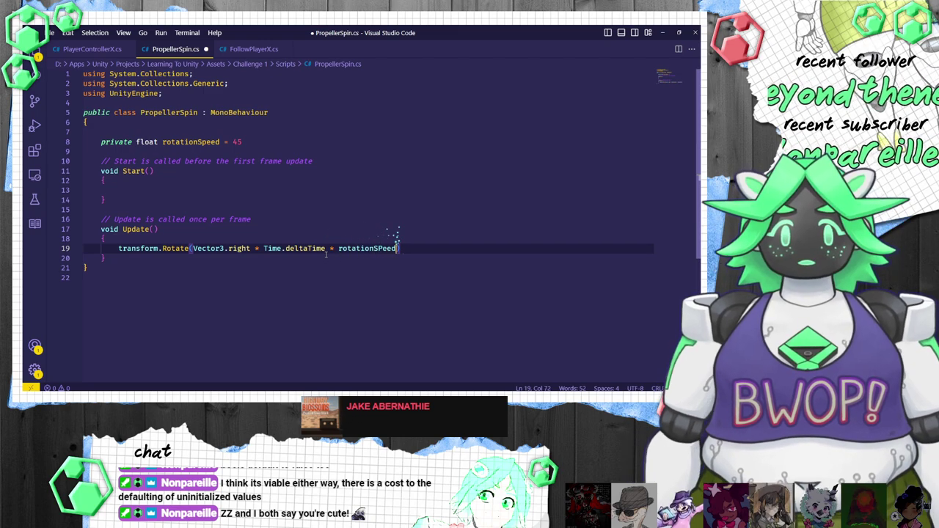
key("BackSpace")
key("BackSpace")
key("BackSpace")
key("BackSpace")
key("BackSpace")
type("Speed")
key("ctrl+a")
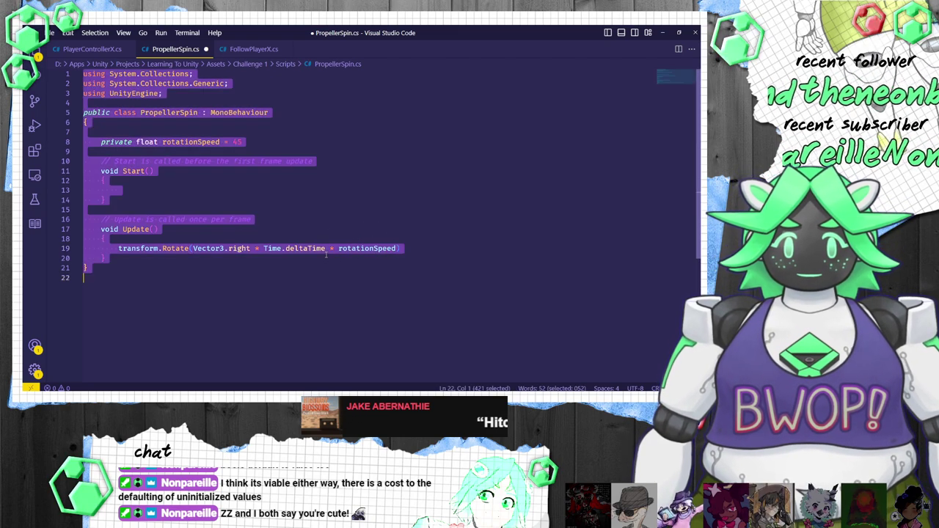
left_click(249, 220)
left_click(414, 250)
key("ctrl+s")
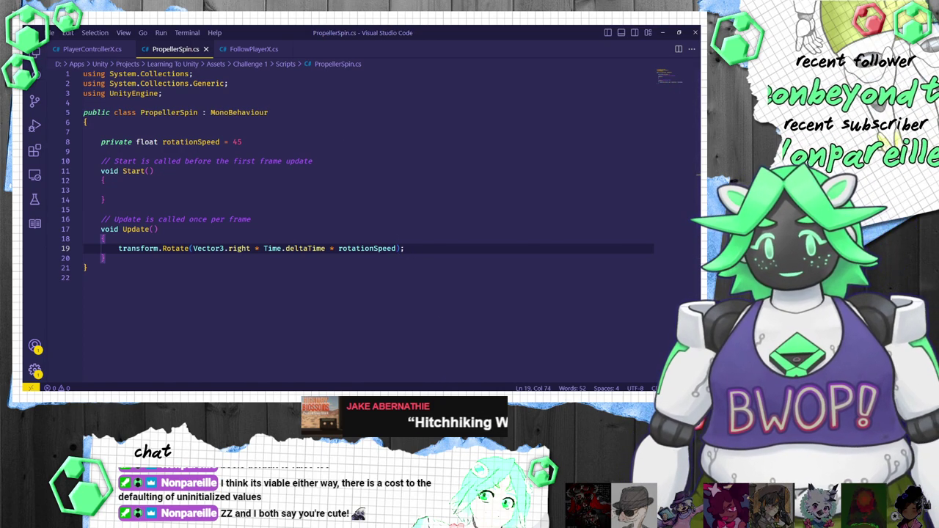
Step: Try running the scene in Unity and fix the resulting compile error
key("alt+Tab")
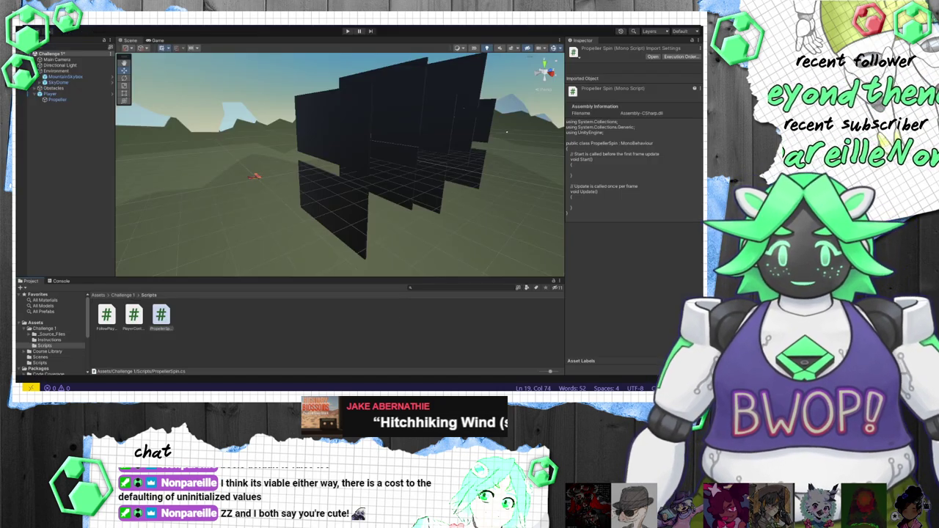
left_click(348, 31)
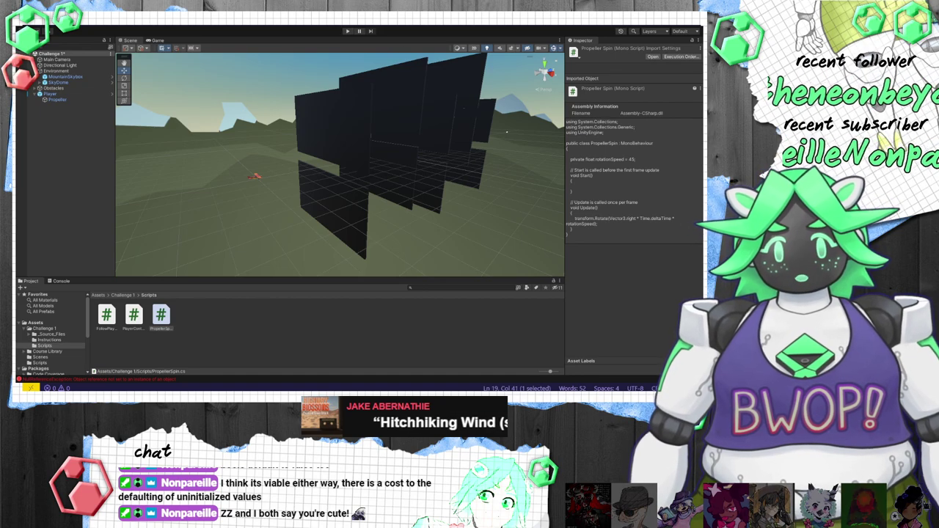
key("ctrl+d")
type("10")
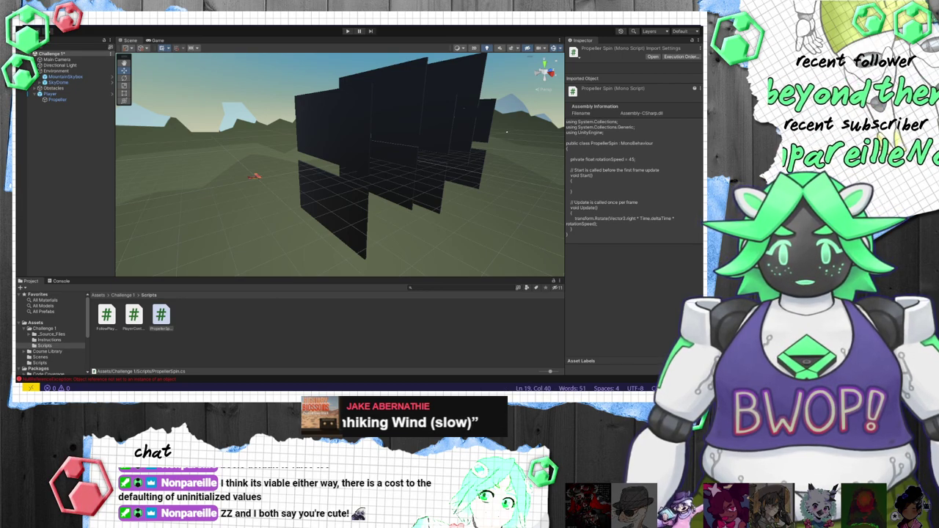
key("ctrl+Tab")
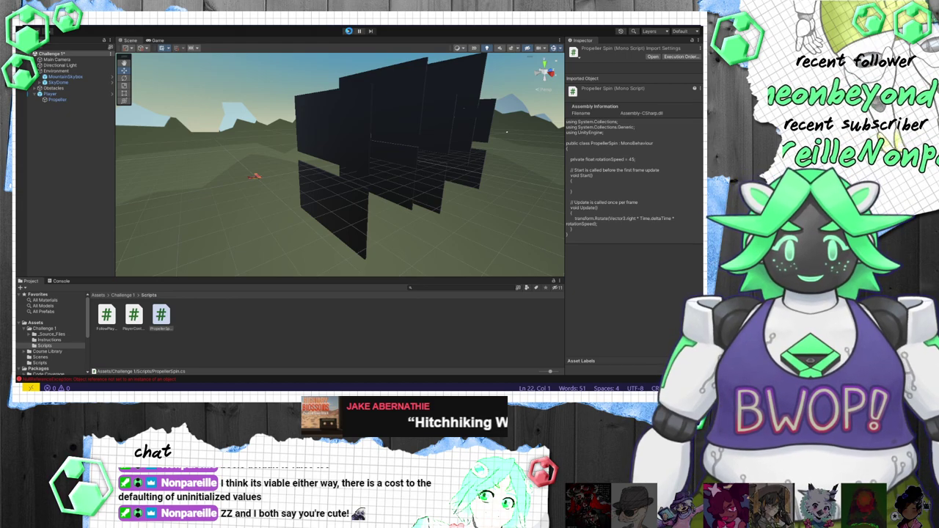
Step: Restart play mode to test the spinning propeller, then stop it
left_click(348, 30)
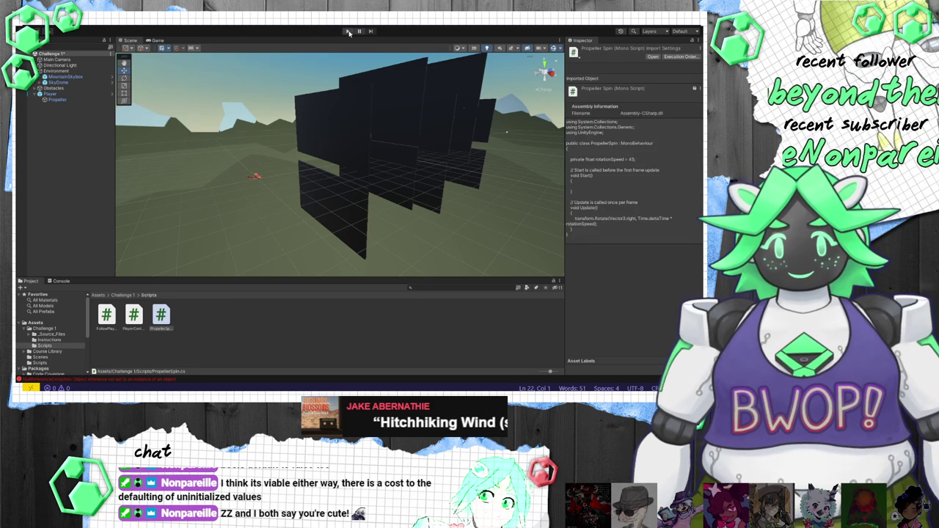
left_click(348, 31)
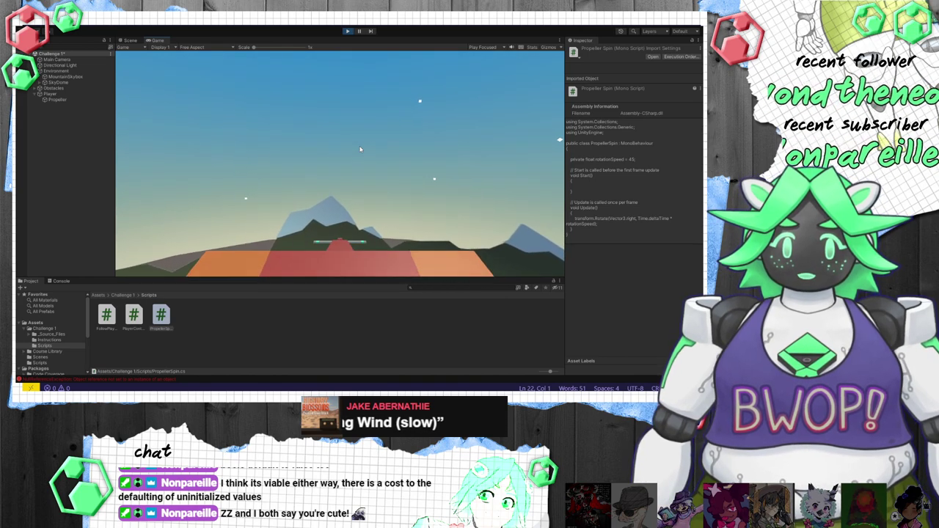
left_click(346, 31)
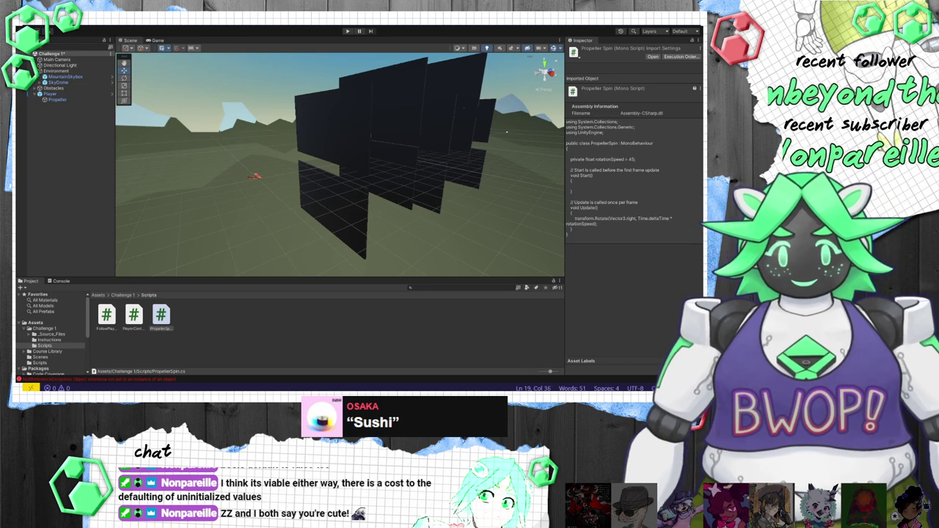
key("Right")
key("Right")
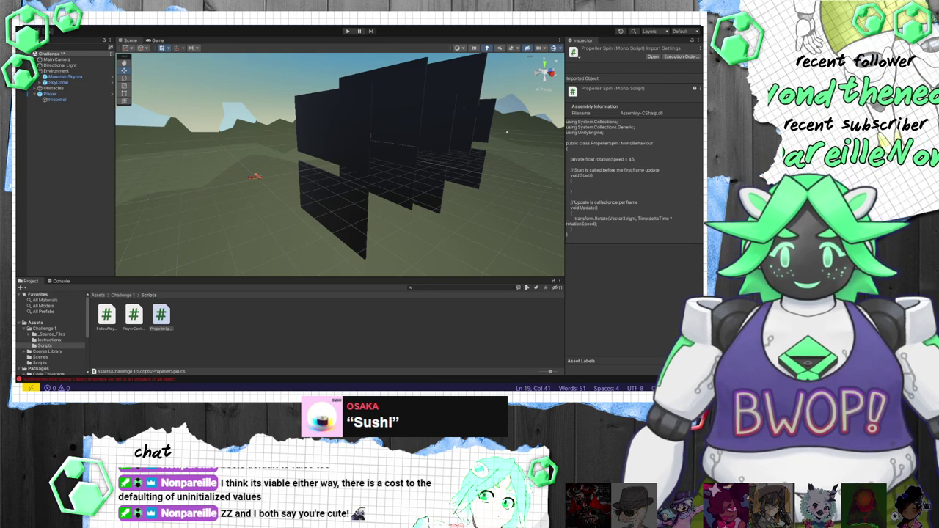
Step: Change the Rotate axis in PropellerSpin.cs to Vector3.forward, save, and return to Unity
key("alt+Tab")
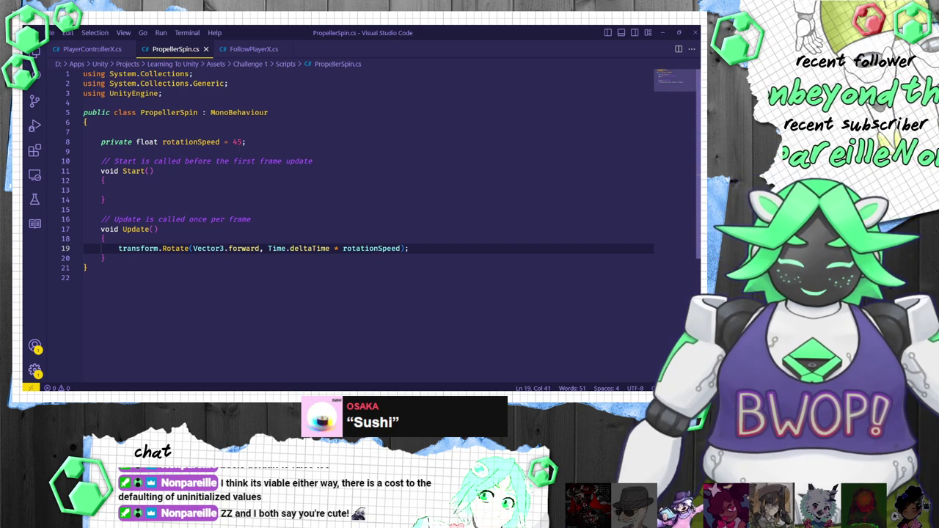
scroll(369, 237, "down", 2)
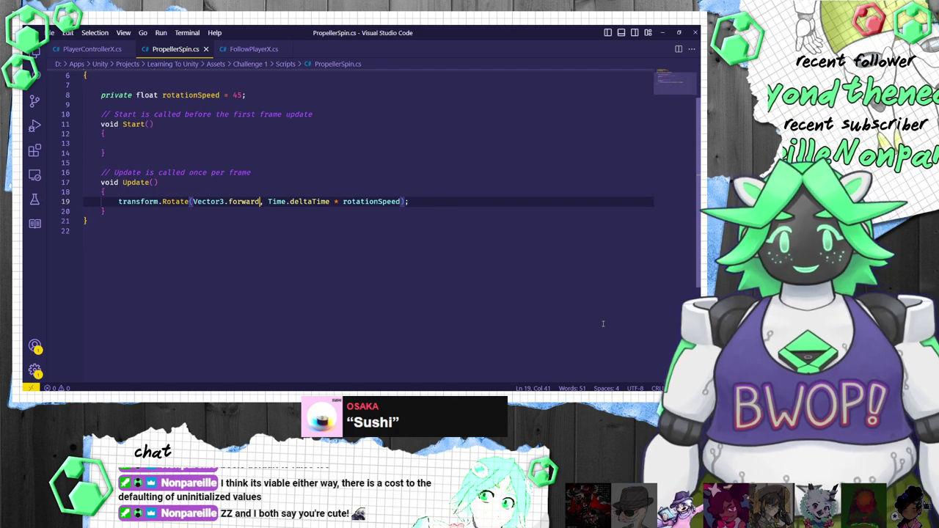
left_click(369, 237)
scroll(369, 238, "up", 2)
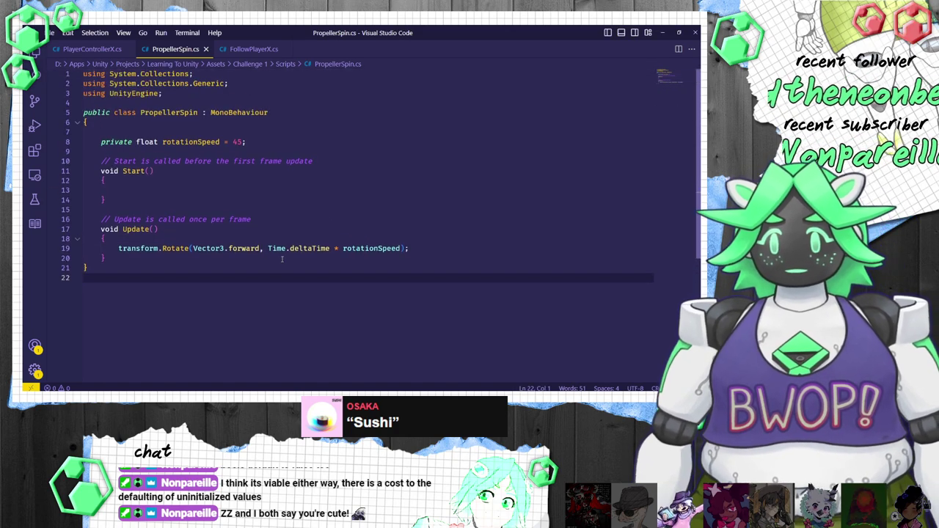
left_click(256, 248)
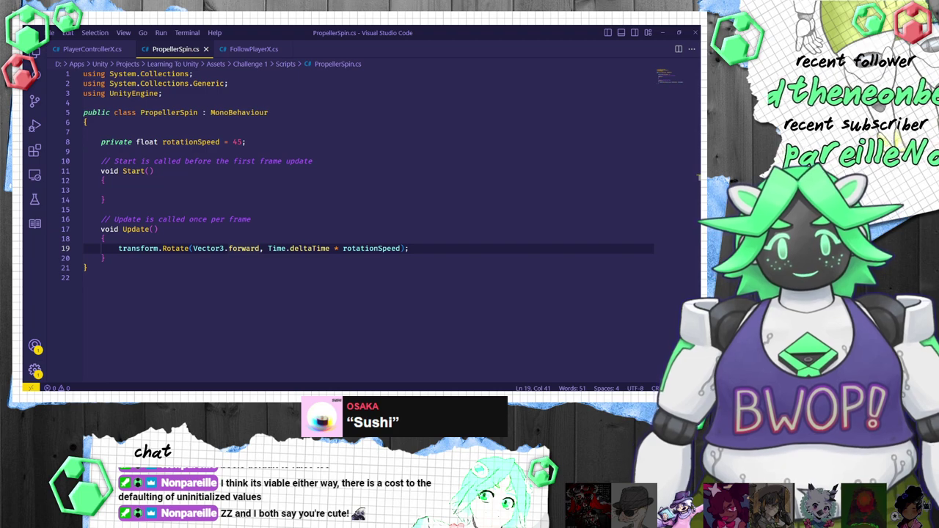
key("alt+Tab")
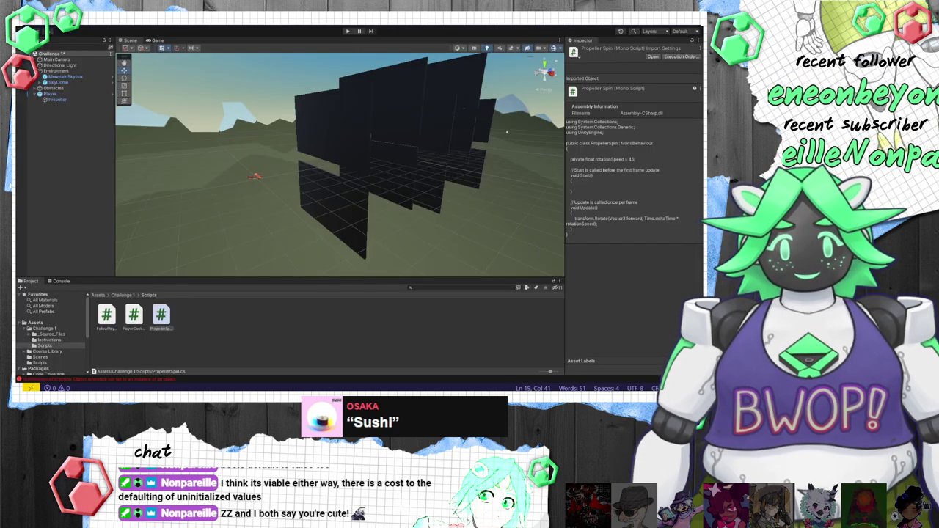
Step: Play-test the propeller's forward-axis rotation, then stop play mode
key("ctrl+p")
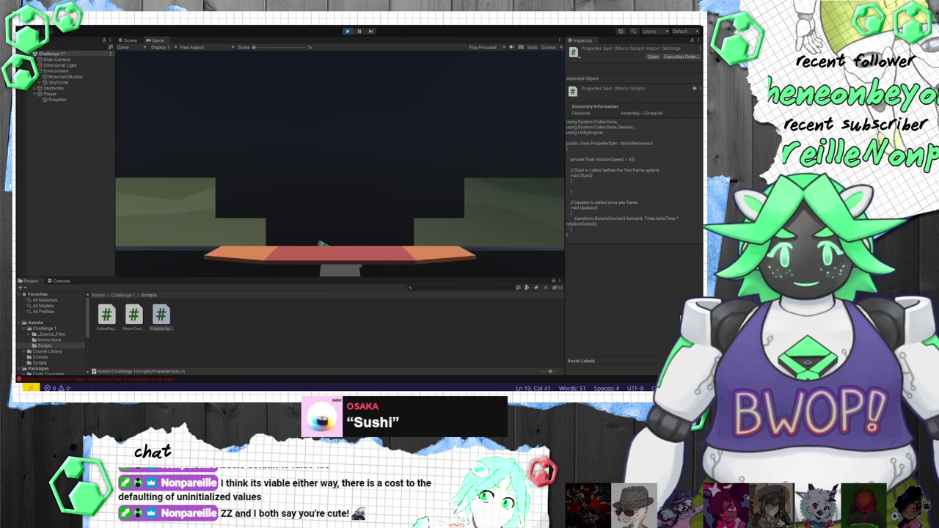
key("ctrl+p")
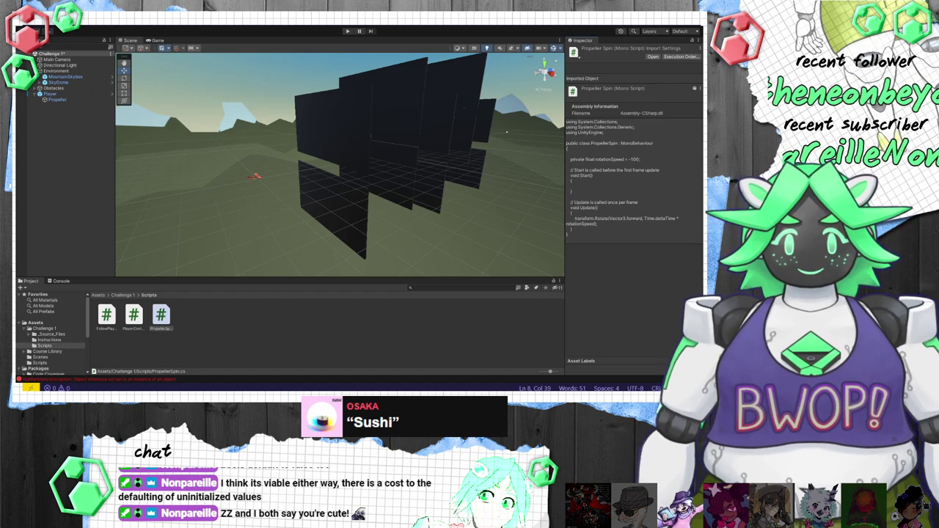
Step: Start another test flight with rotationSpeed at -100
left_click(348, 32)
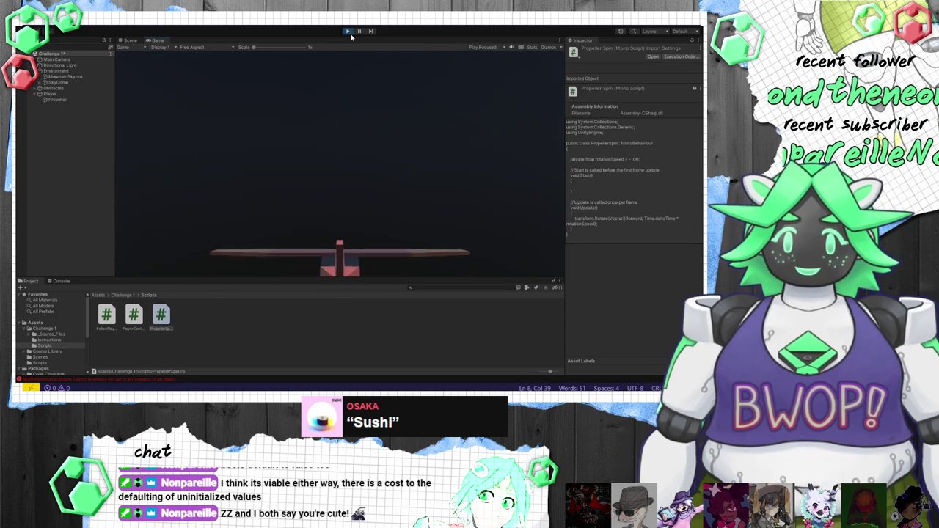
Step: Stop the -100 test flight and browse the Challenge 1 and Course Library folders
left_click(348, 32)
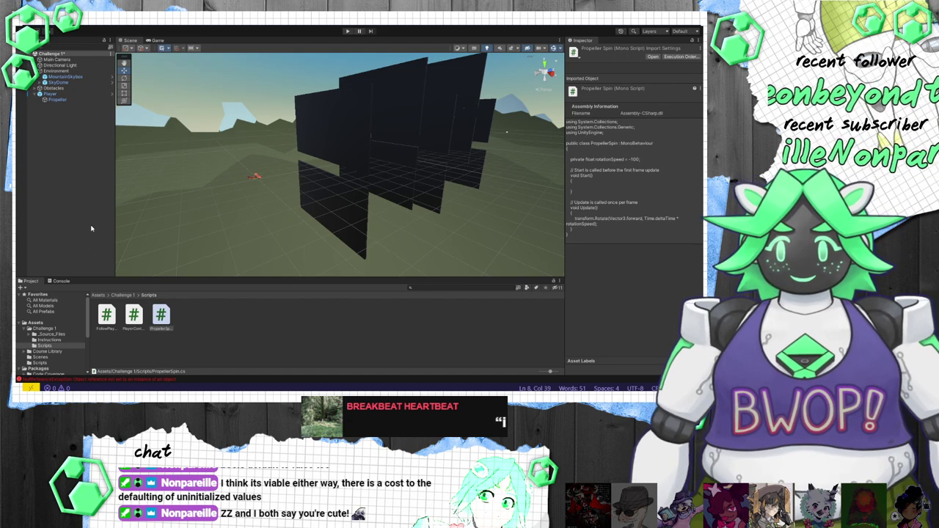
left_click(44, 328)
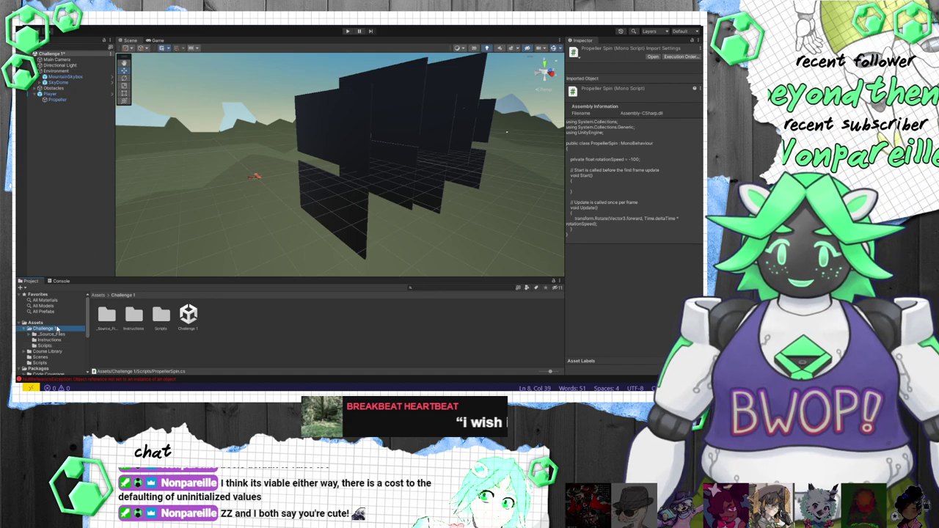
left_click(54, 350)
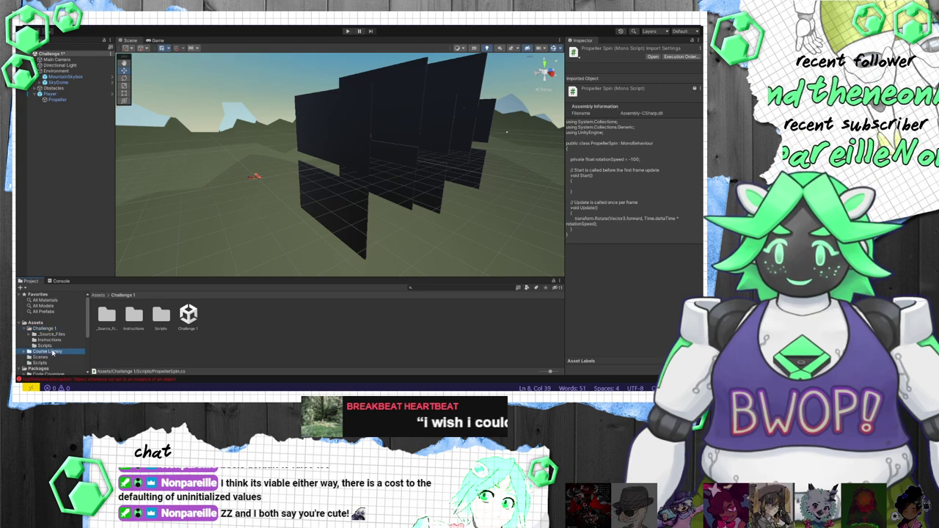
left_click(51, 328)
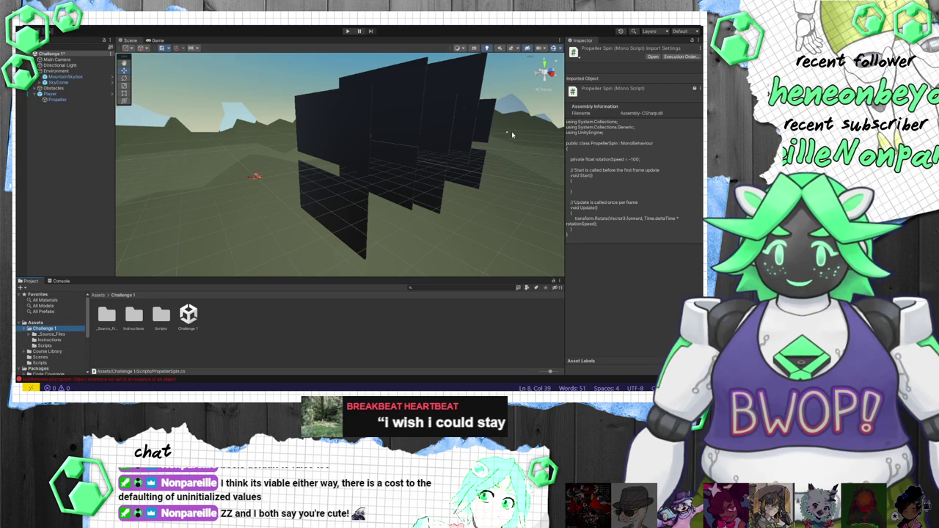
Step: Deselect the PropellerSpin script and view the Course Library folder in Assets
left_click(67, 54)
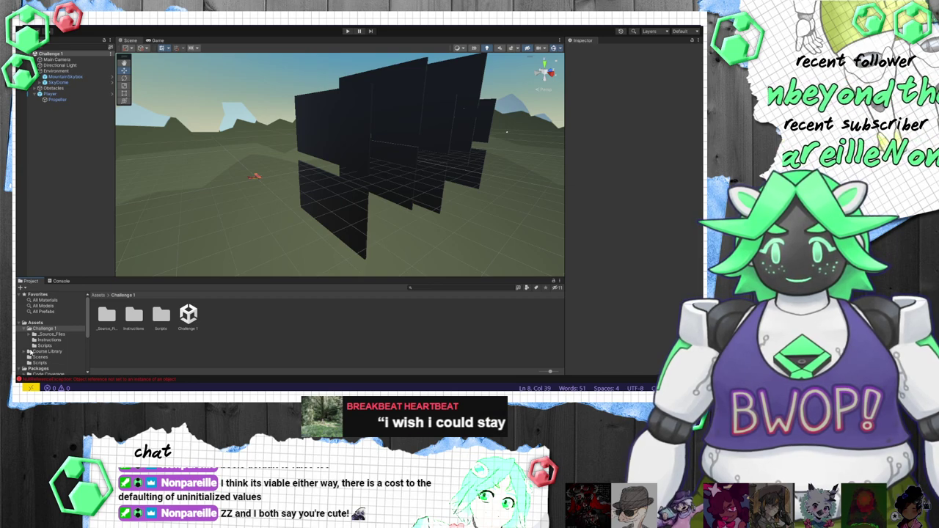
left_click(36, 352)
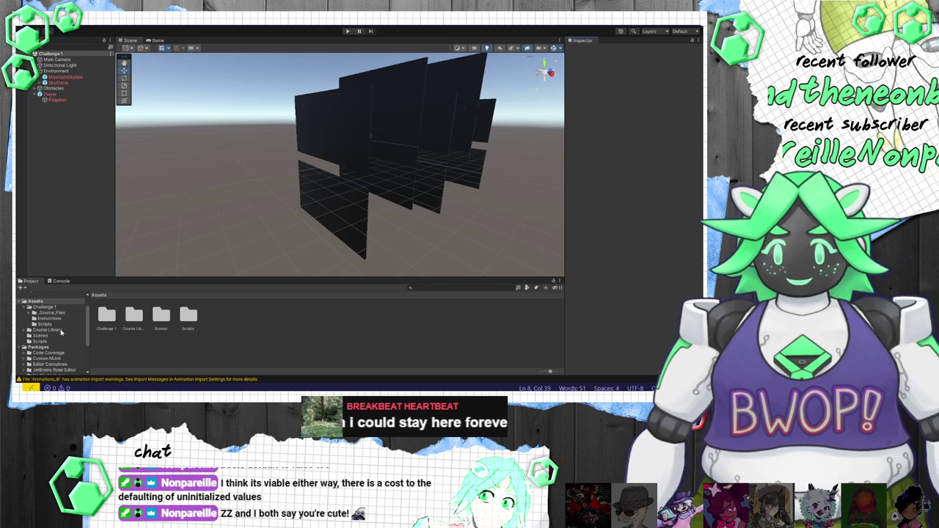
Step: Open the Prototype 2 scene from Scenes and delete the Challenge 1 folder
left_click(58, 329)
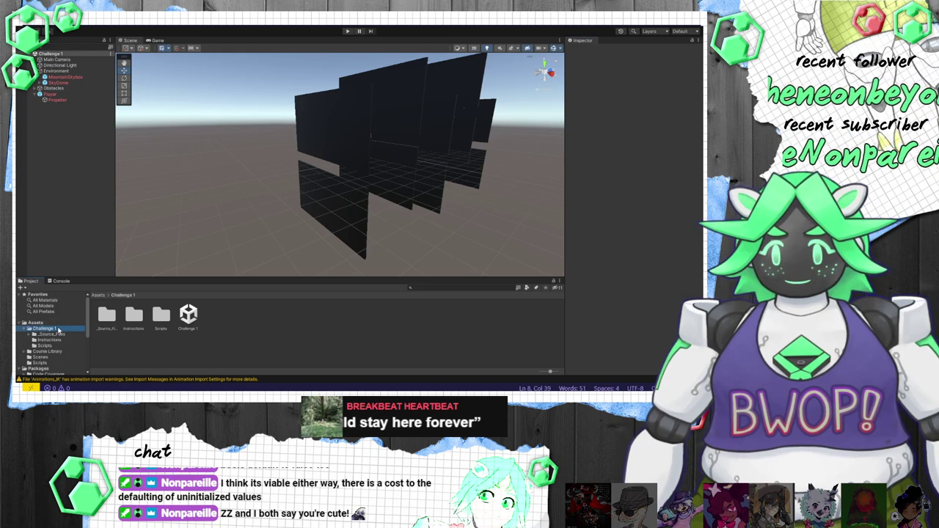
left_click(47, 351)
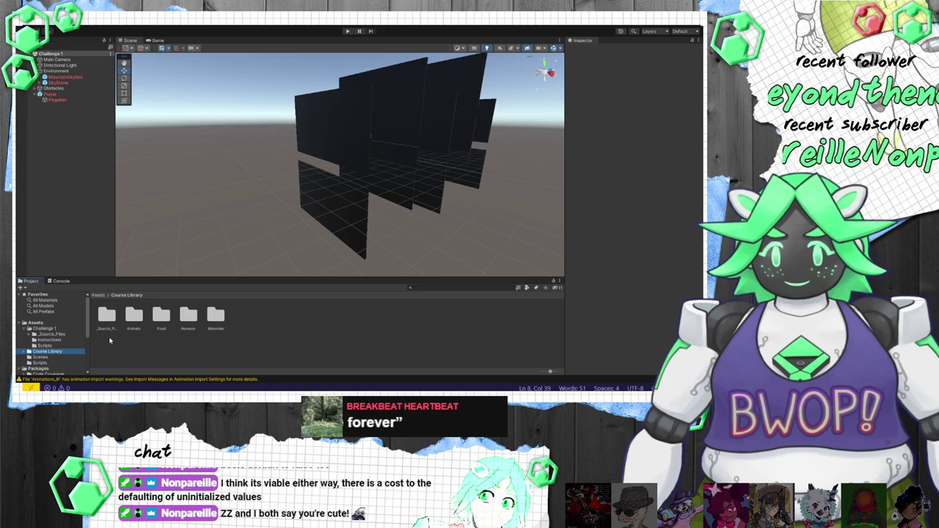
left_click(41, 357)
double_click(107, 315)
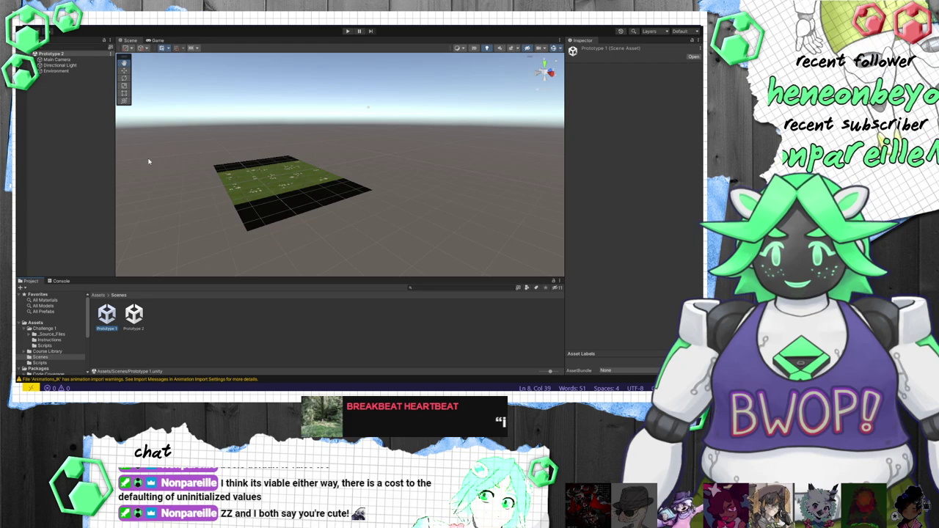
left_click(74, 330)
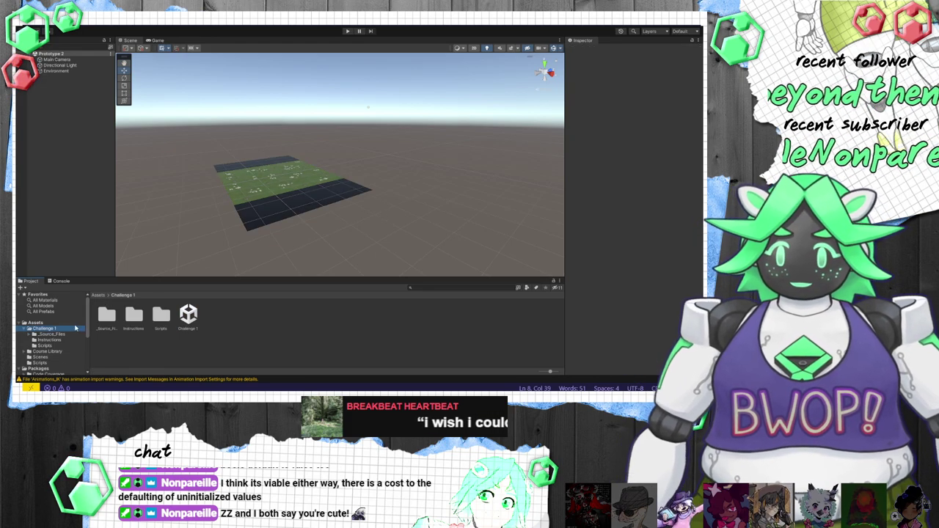
key("shift+Delete")
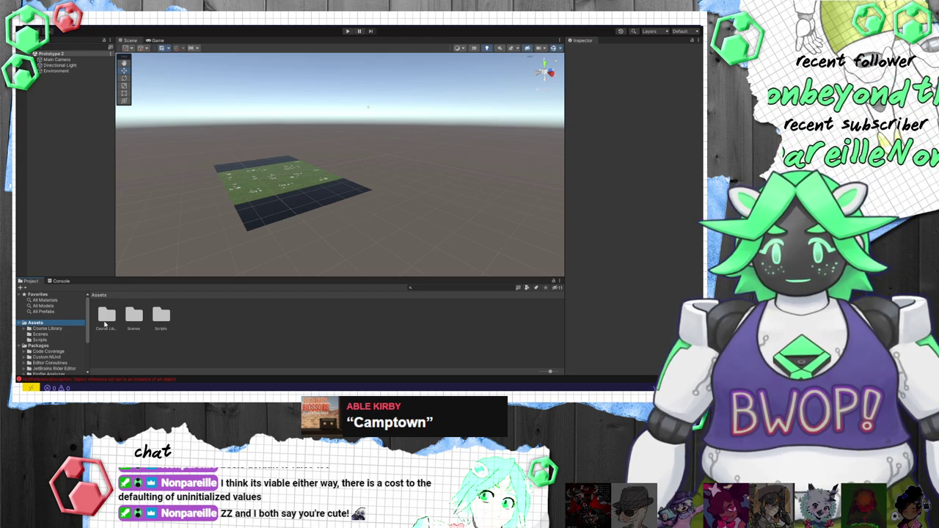
Step: Give the ground's front strip the sand material and the back strip light grey
double_click(106, 321)
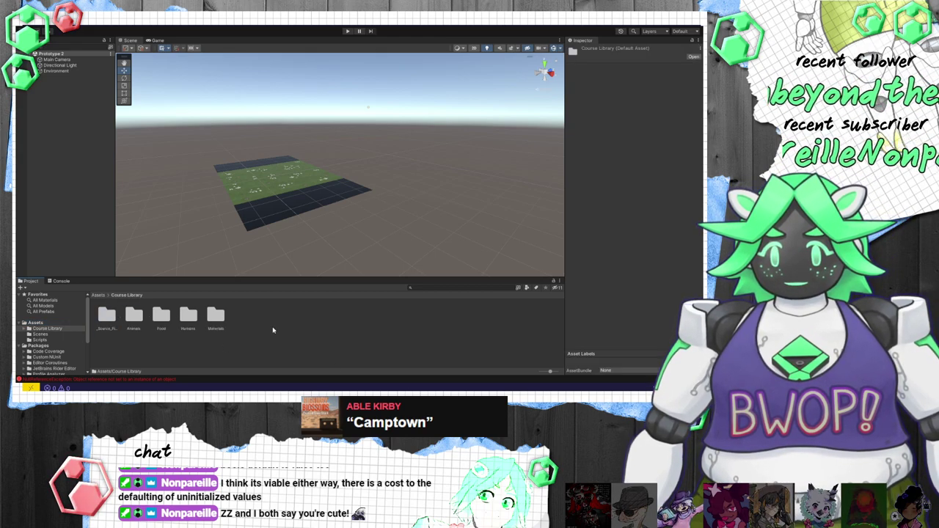
double_click(214, 316)
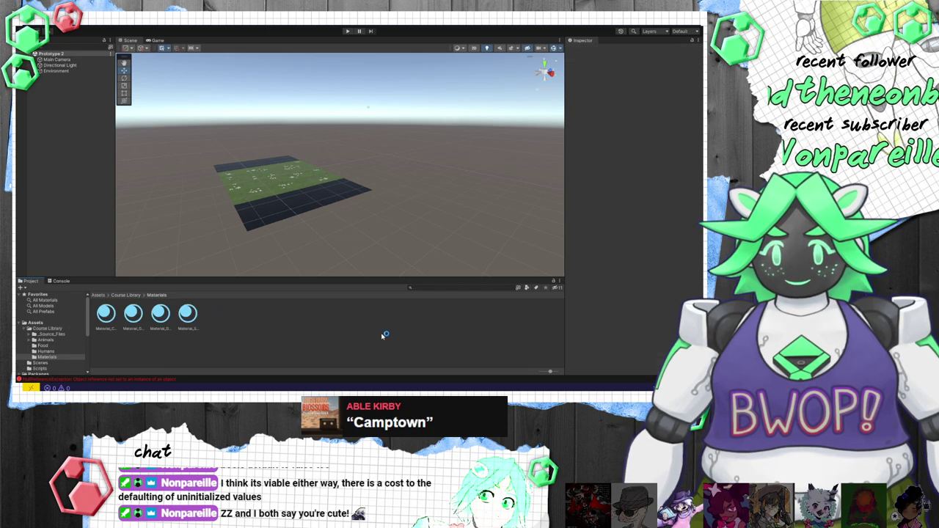
left_click_drag(250, 195, 281, 209)
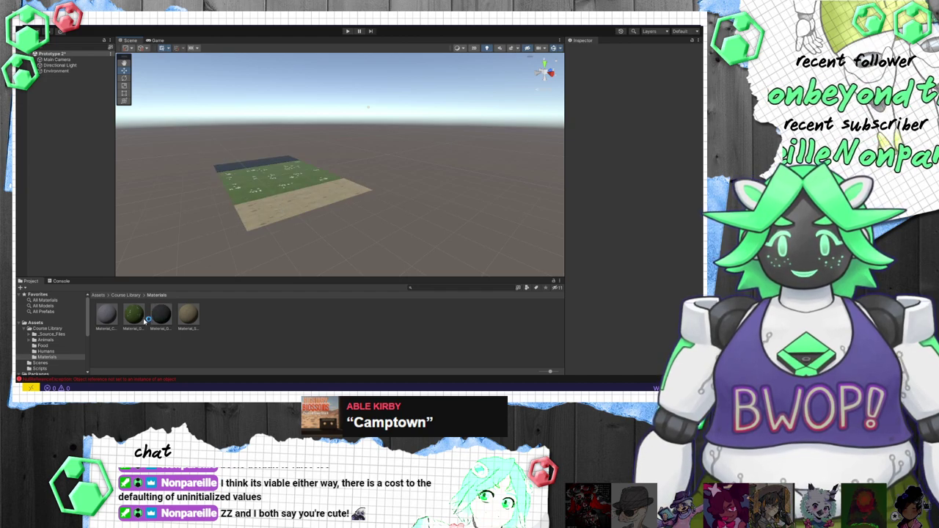
left_click_drag(168, 210, 234, 174)
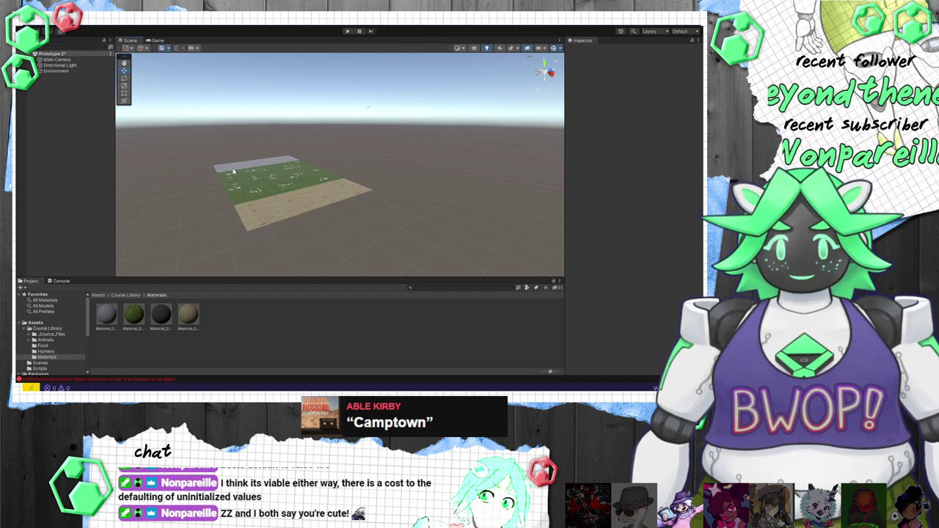
right_click_drag(277, 170, 369, 184)
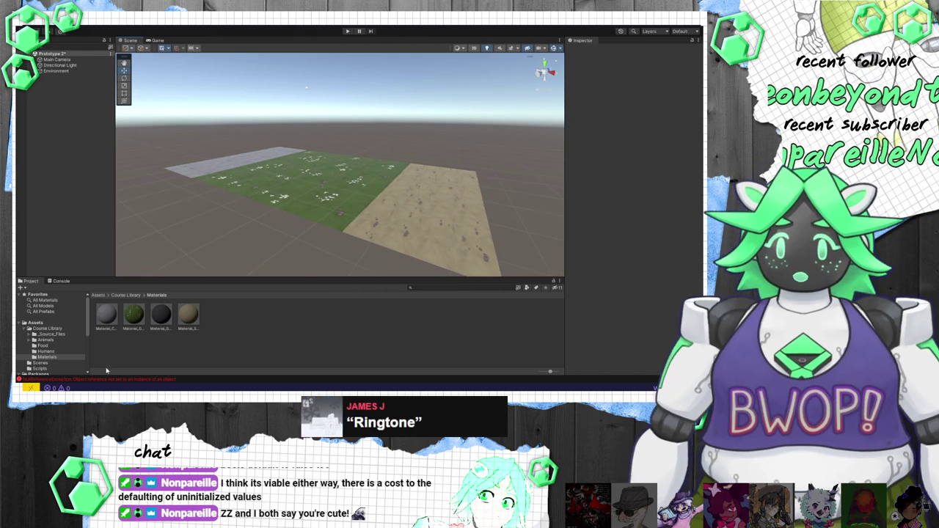
Step: Place the brown farmer and a German Shepherd dog on the grass field
left_click(57, 352)
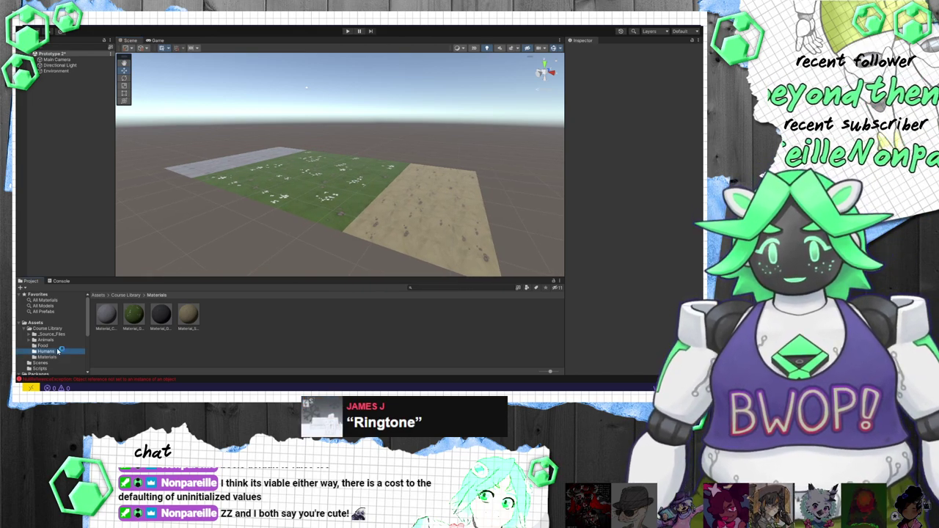
left_click(57, 352)
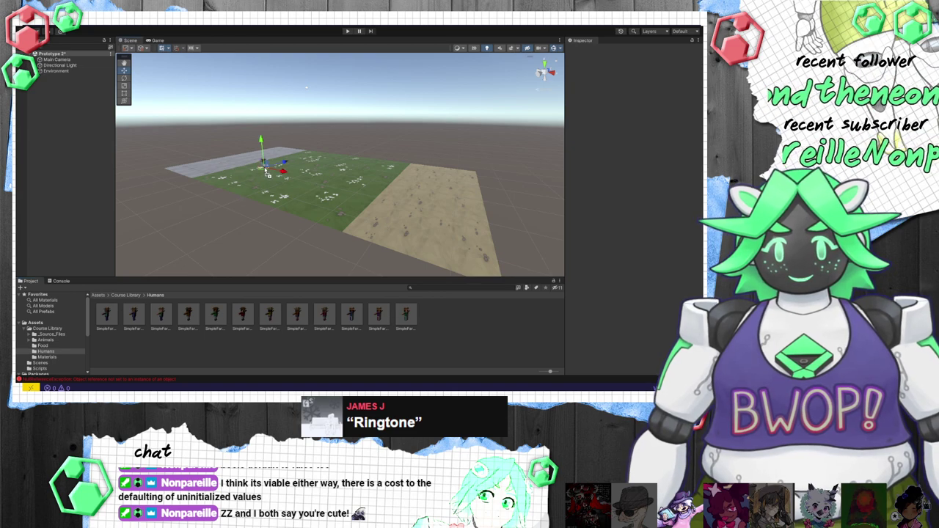
left_click_drag(267, 175, 268, 174)
left_click(46, 342)
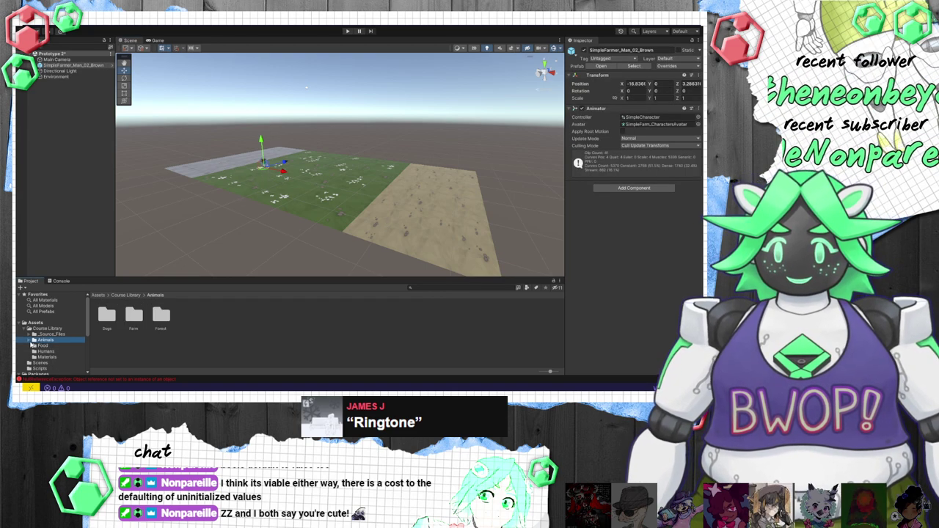
double_click(45, 342)
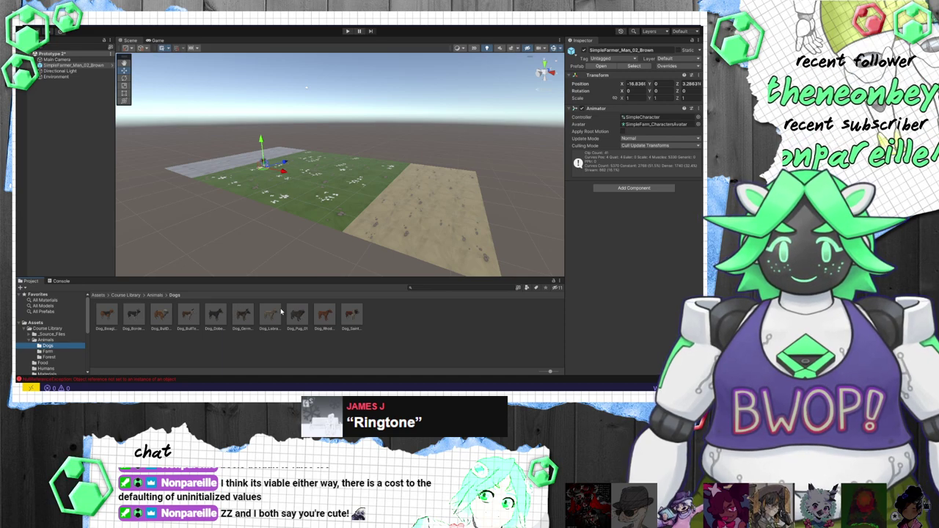
left_click_drag(246, 318, 244, 299)
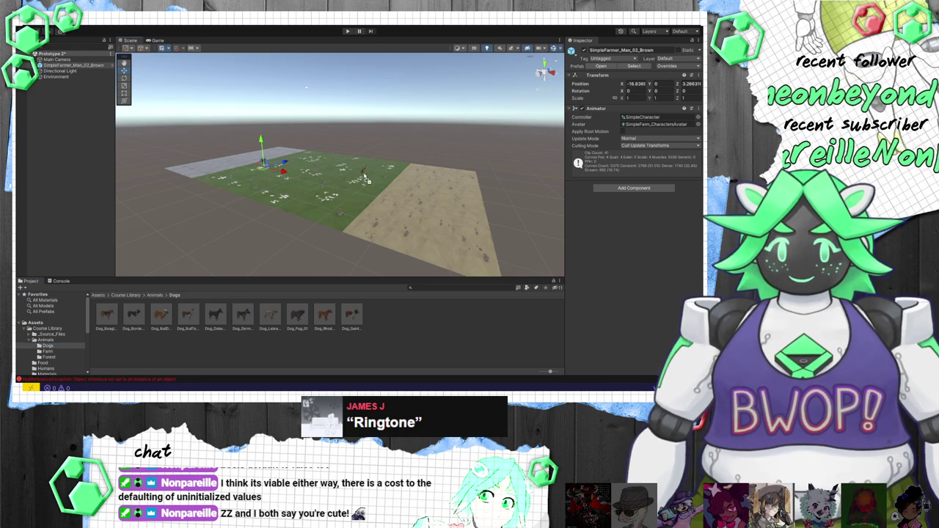
left_click_drag(367, 179, 366, 176)
Step: Add a brown cow and a stag to the grass and show the Food models
left_click(47, 351)
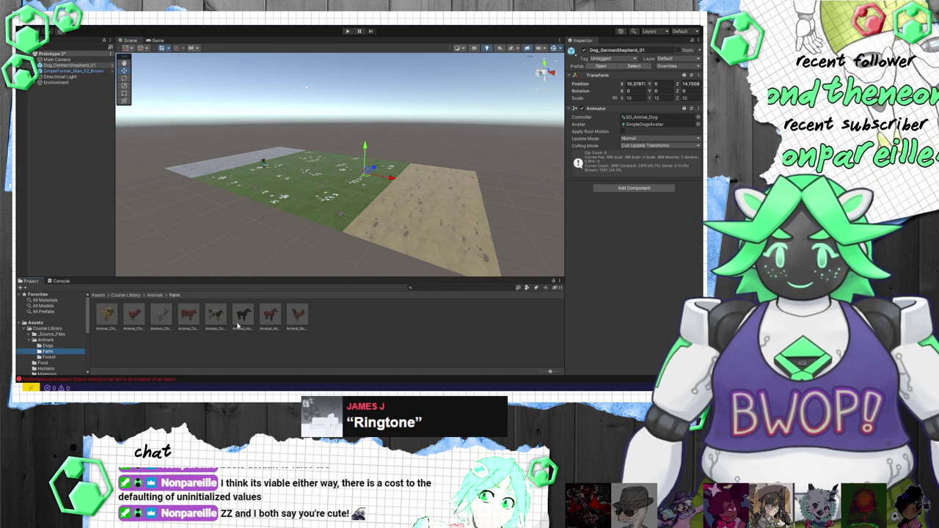
left_click_drag(194, 319, 273, 195)
left_click(44, 357)
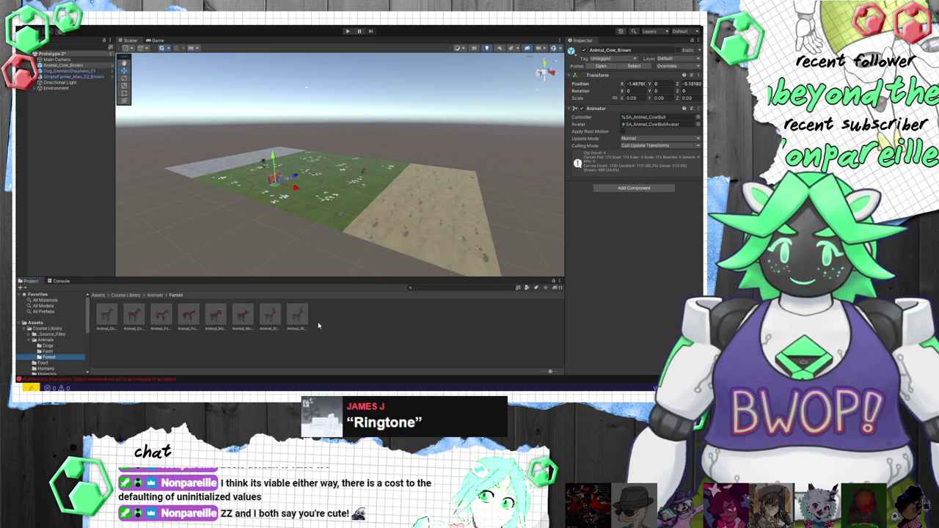
left_click_drag(277, 316, 339, 184)
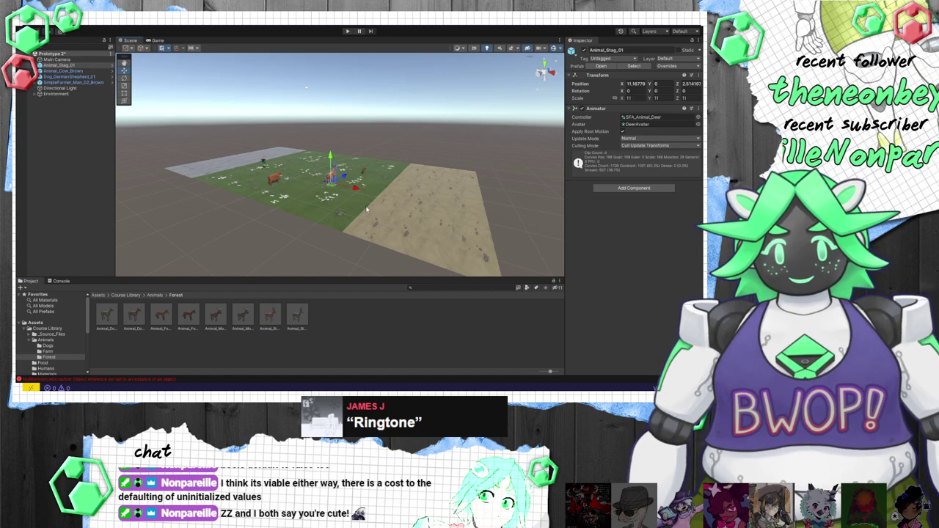
right_click_drag(367, 209, 256, 197)
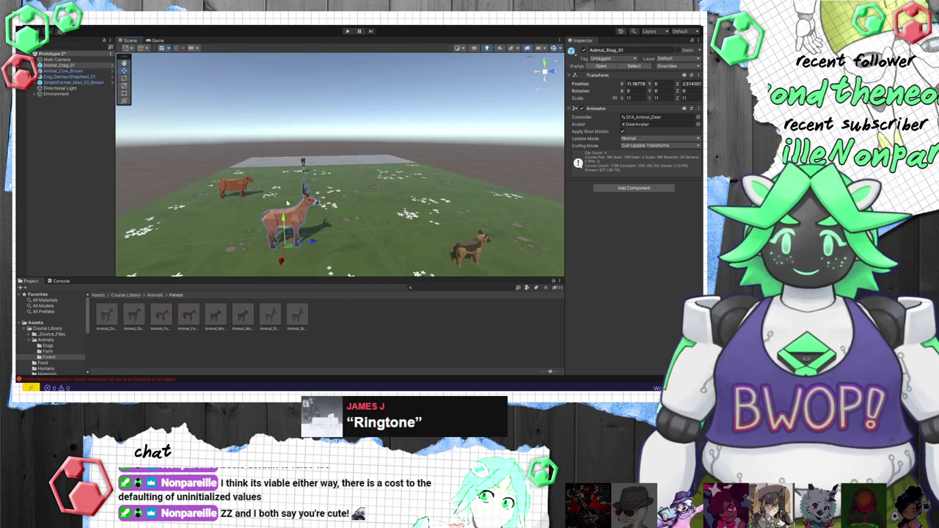
scroll(287, 204, "down", 5)
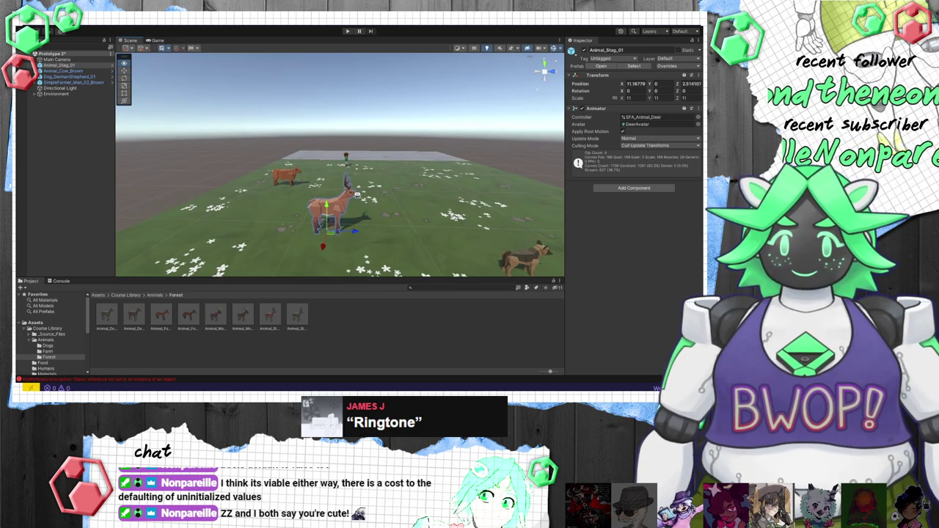
left_click(52, 364)
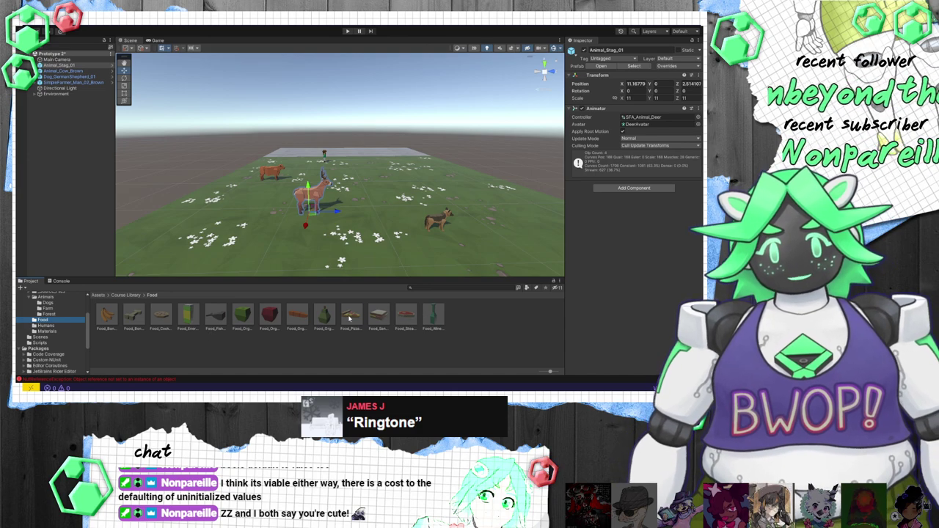
Step: Place Food_Pizza_01 near the animals and scale it to 5, 5, 5
left_click_drag(391, 191, 394, 194)
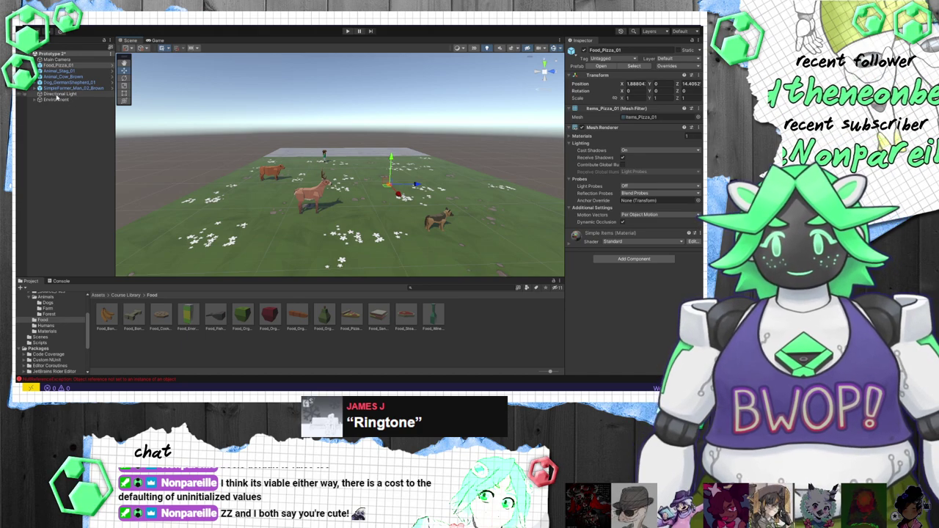
left_click(64, 72)
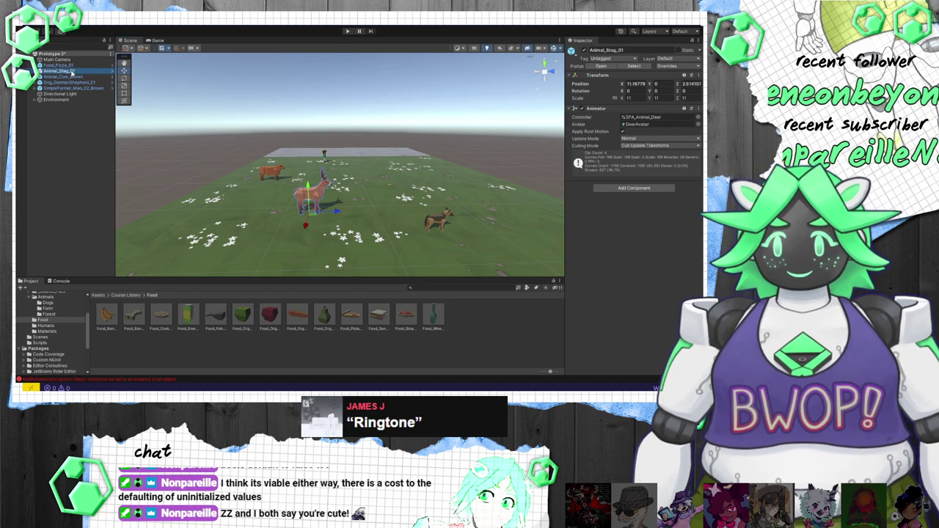
left_click(59, 66)
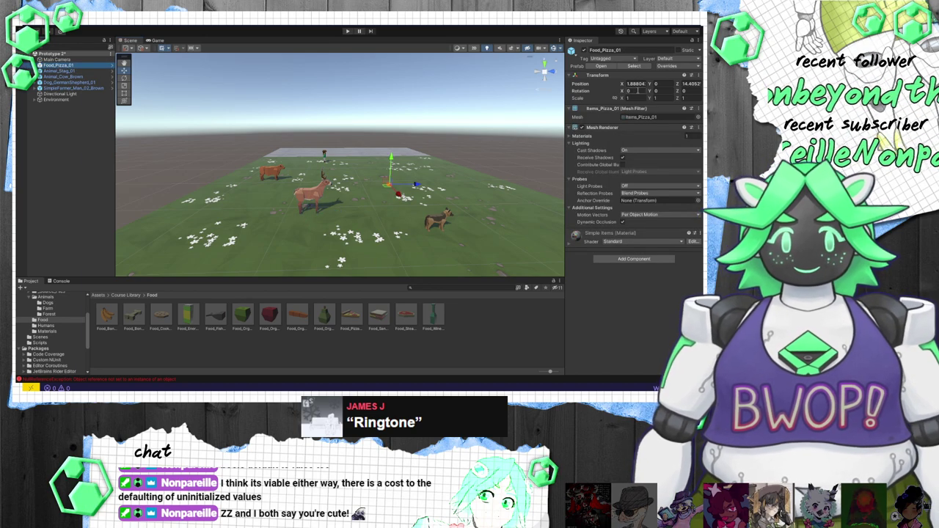
left_click(639, 98)
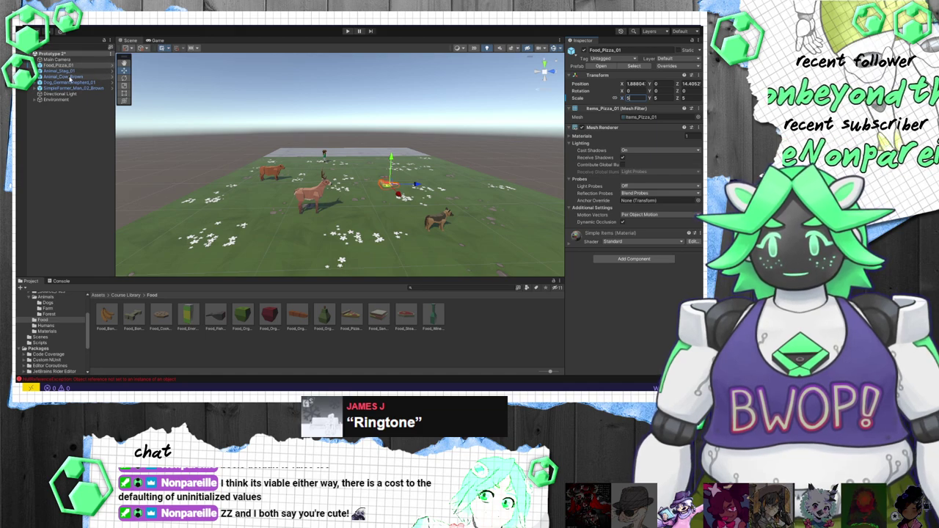
left_click(70, 82)
left_click(71, 88)
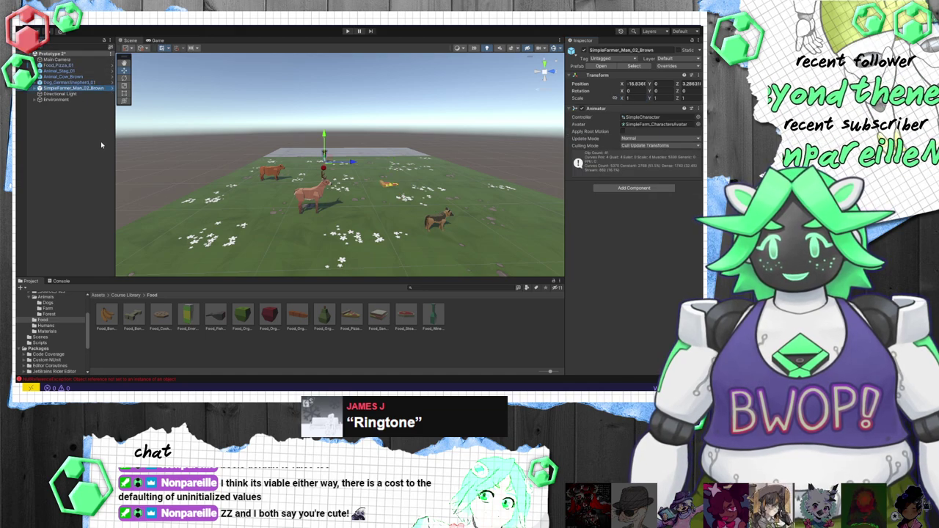
Step: Rename the farmer to Player, the German shepherd to Dog and the cow to Cow
key("F2")
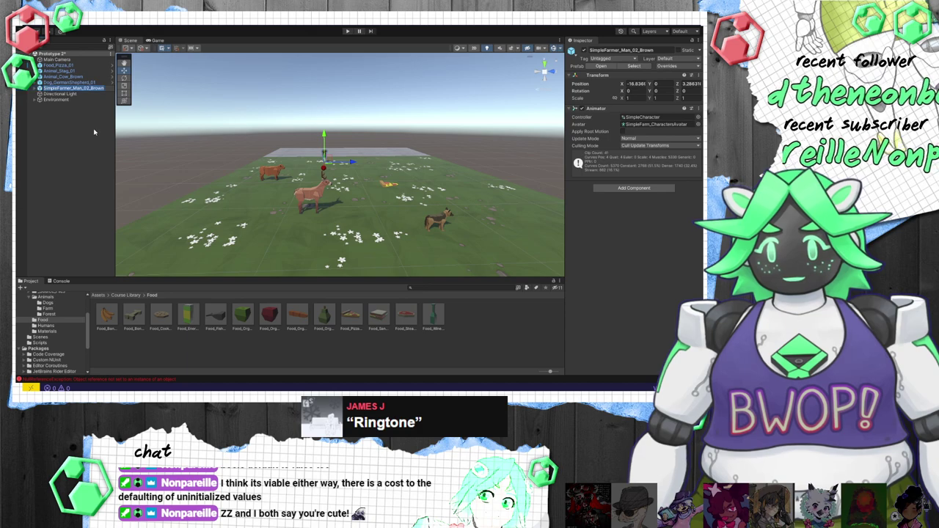
type("Player")
key("Return")
left_click(68, 83)
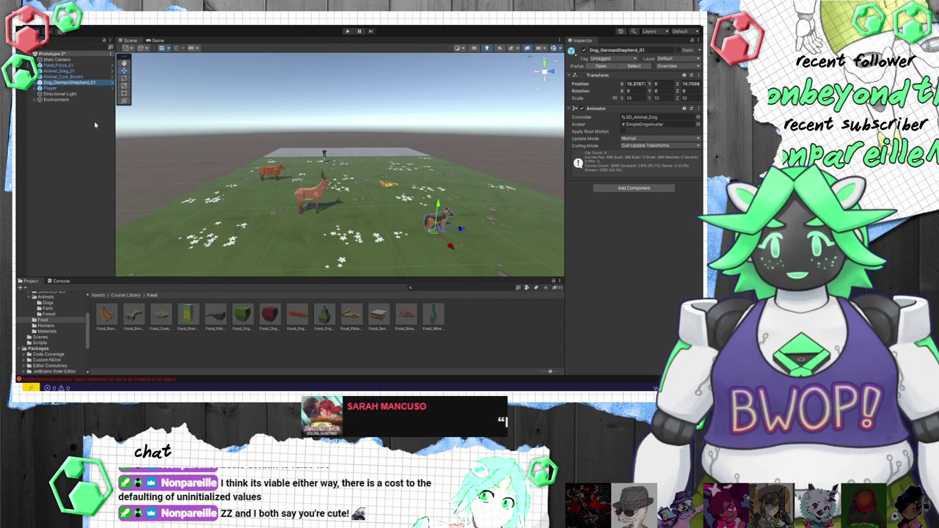
key("F2")
type("Dog")
key("Return")
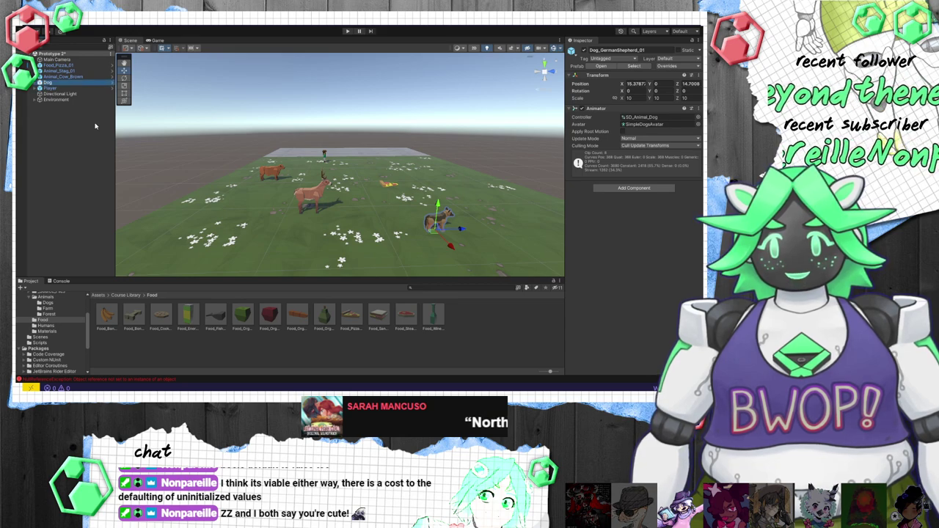
left_click(52, 77)
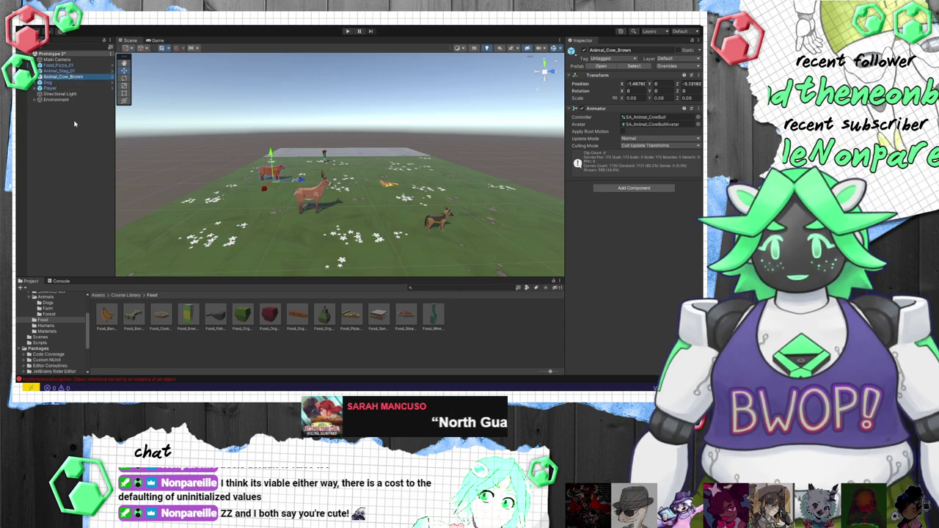
key("F2")
type("Cow")
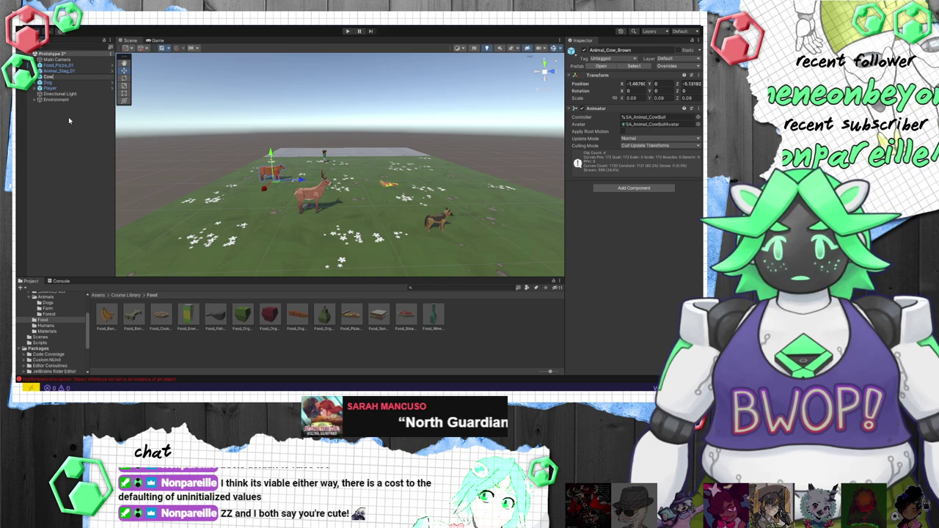
key("Return")
Step: Rename the stag to Deer and the pizza to Pizza
left_click(62, 71)
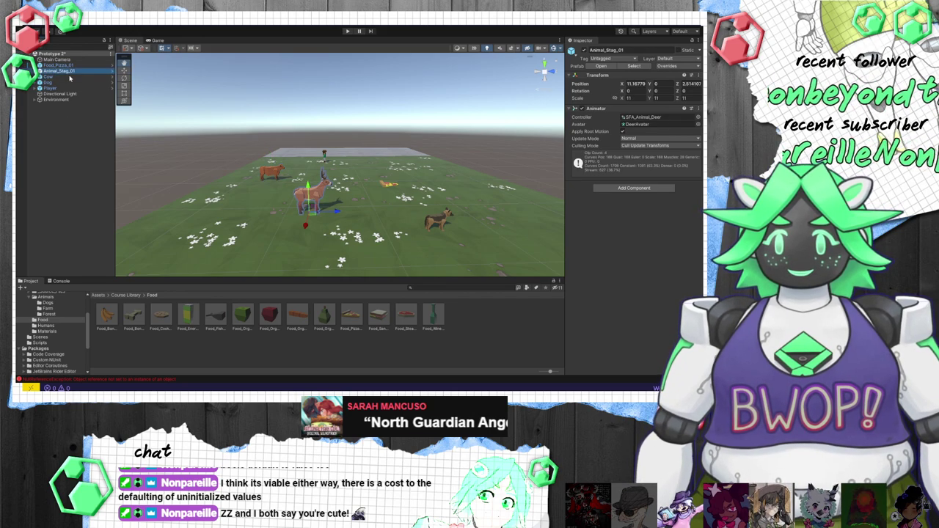
key("F2")
type("Stag")
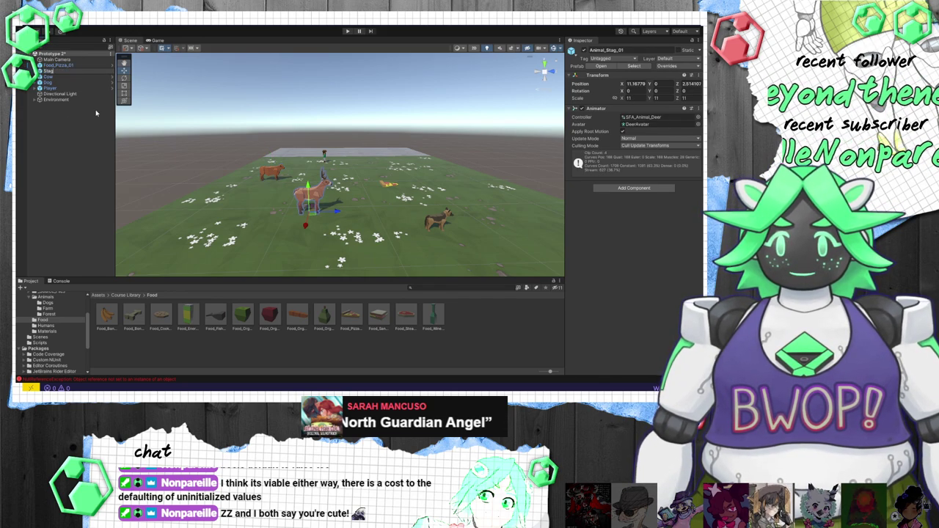
key("BackSpace")
key("BackSpace")
key("BackSpace")
type("Deer")
key("Return")
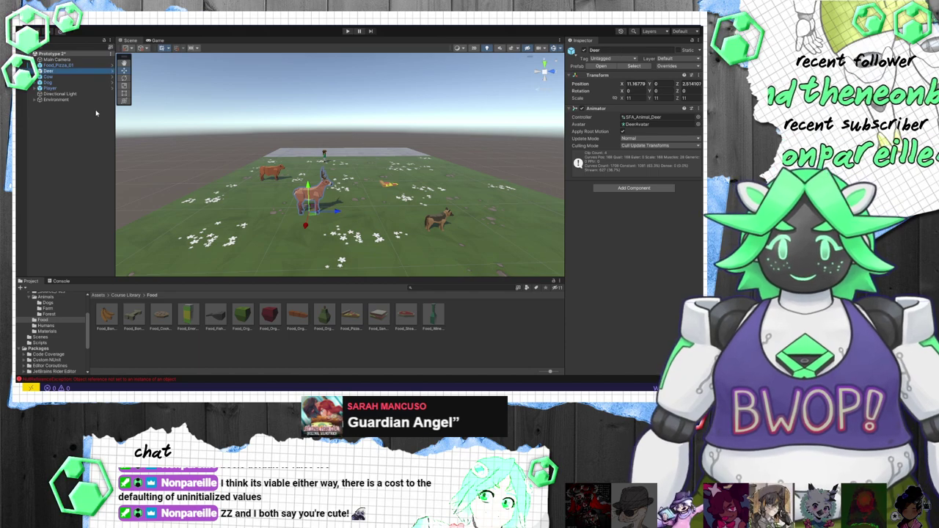
key("Up")
key("F2")
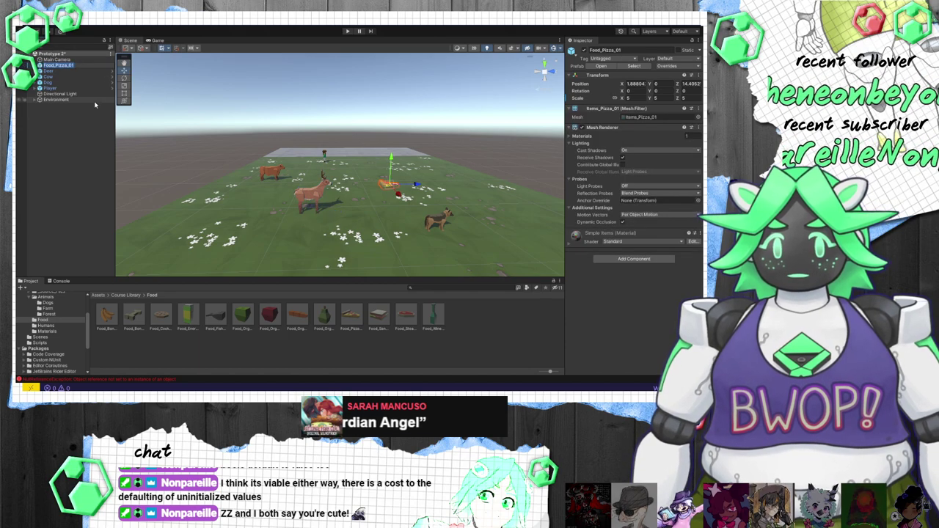
type("F")
type("izza")
key("Return")
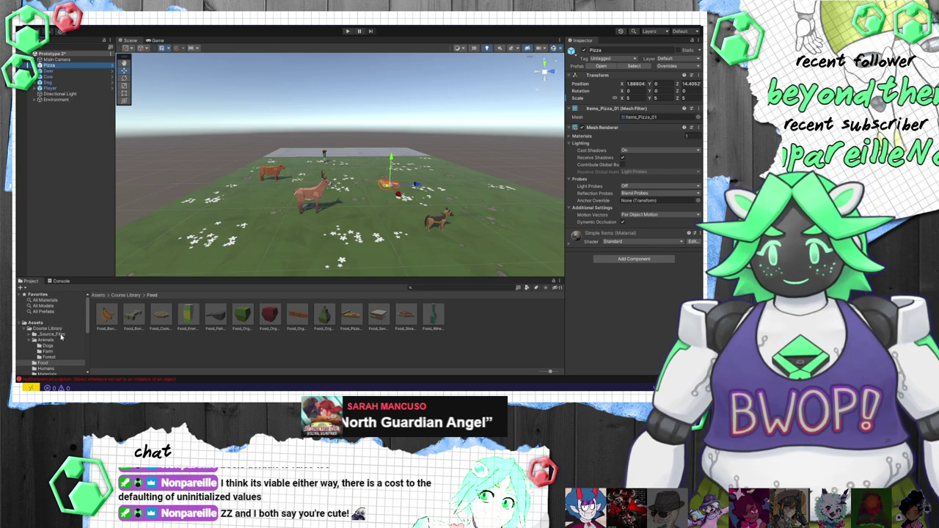
Step: Open PlayerController.cs from the Scripts folder in Visual Studio Code
left_click(53, 343)
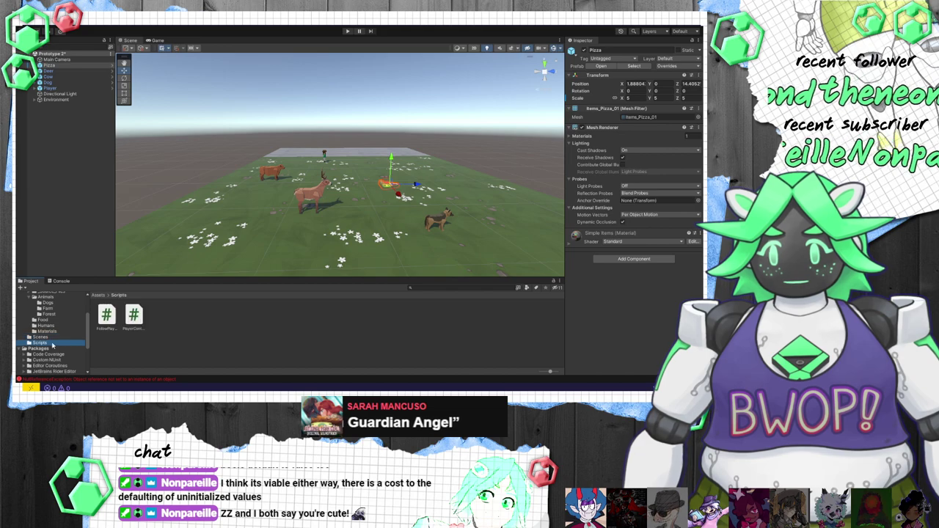
left_click(134, 316)
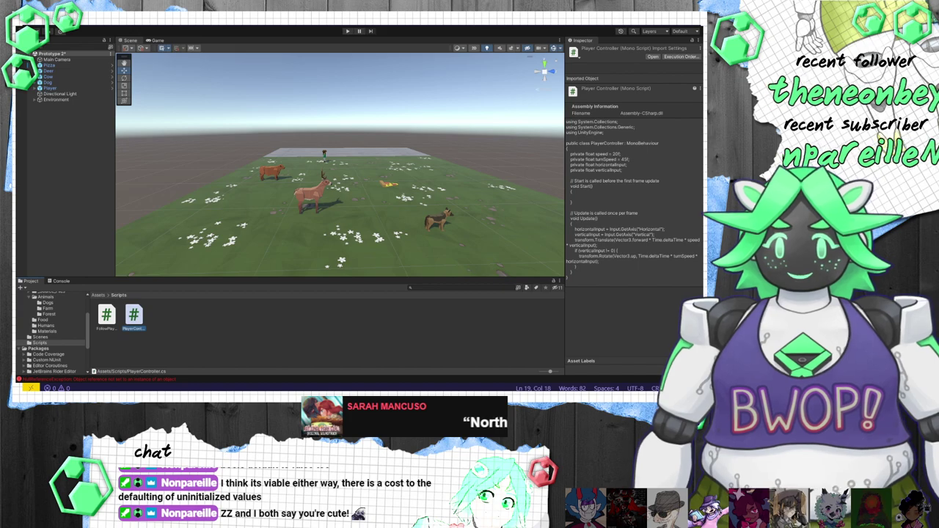
left_click(618, 170)
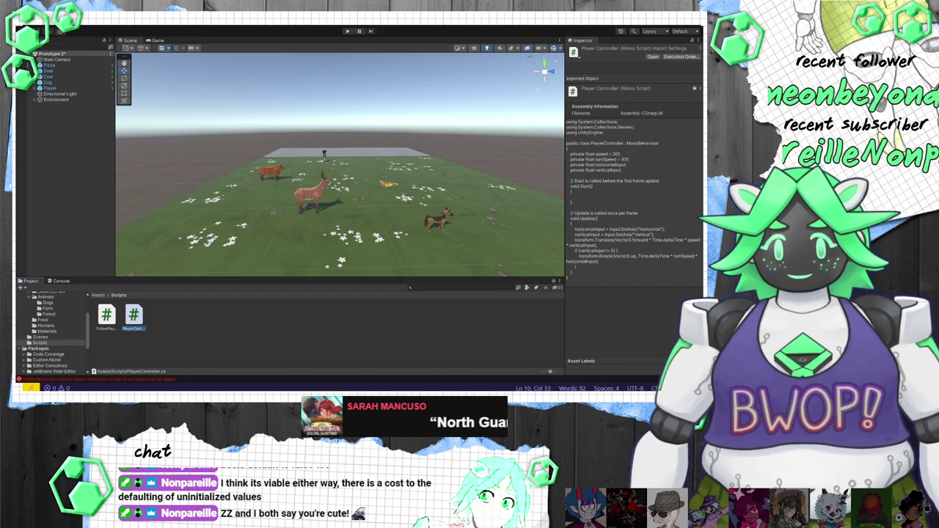
key("alt+Tab")
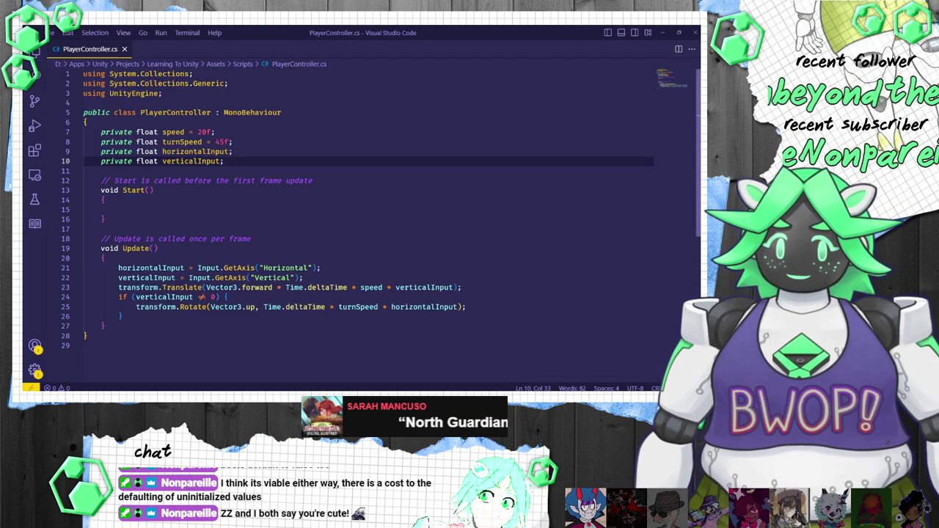
Step: Delete the speed, turnSpeed and verticalInput declarations, keeping horizontalInput
left_click_drag(236, 159, 238, 126)
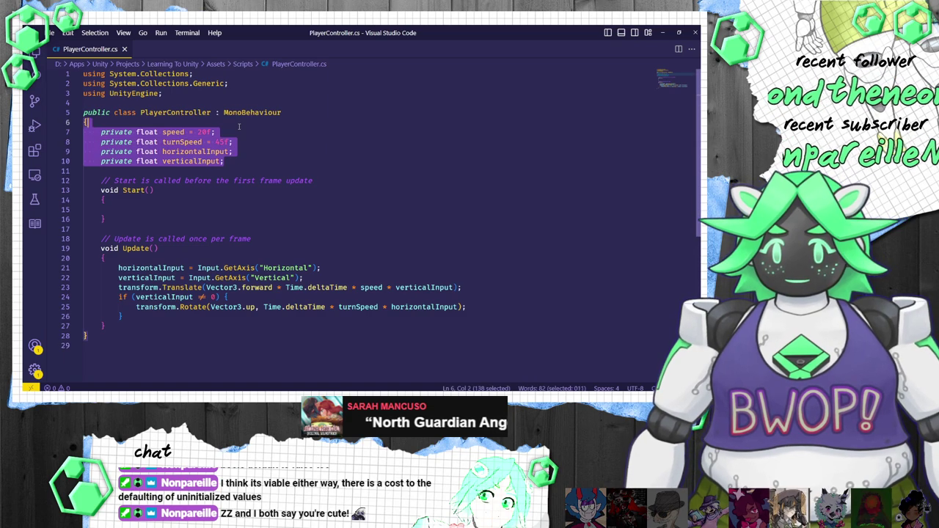
left_click(241, 132, "shift")
key("Delete")
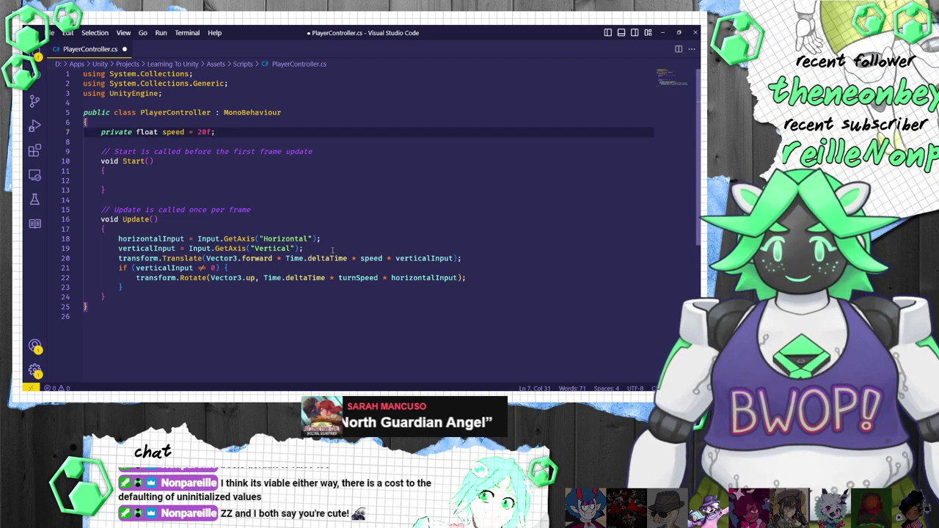
left_click_drag(345, 249, 346, 236)
left_click(355, 165)
key("ctrl+z")
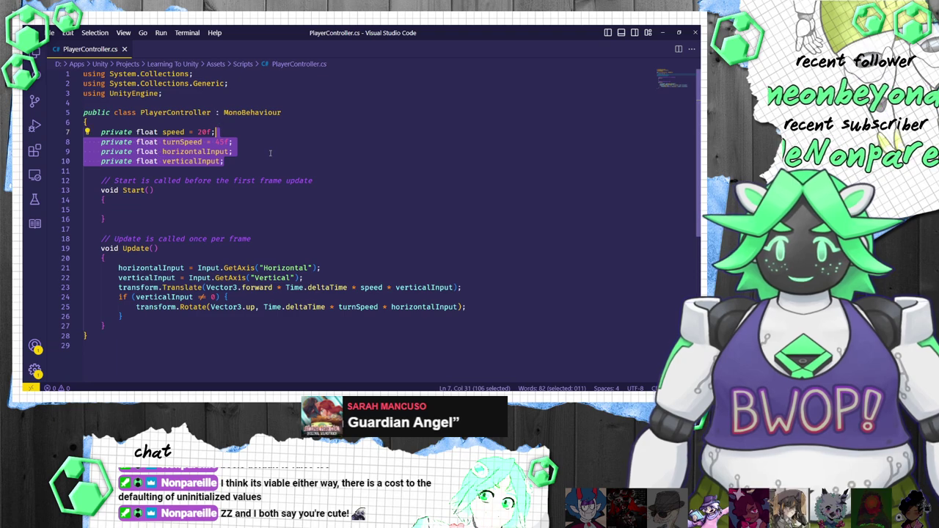
left_click(254, 154)
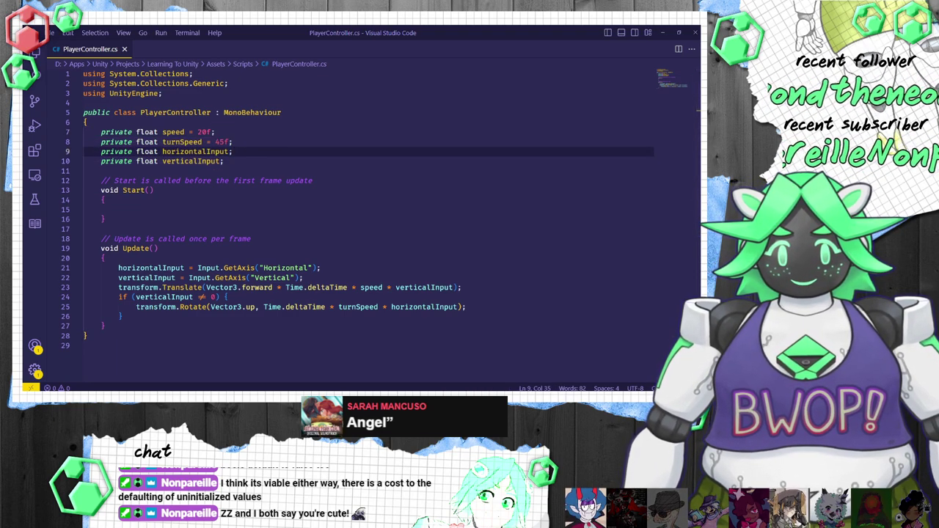
left_click(247, 140)
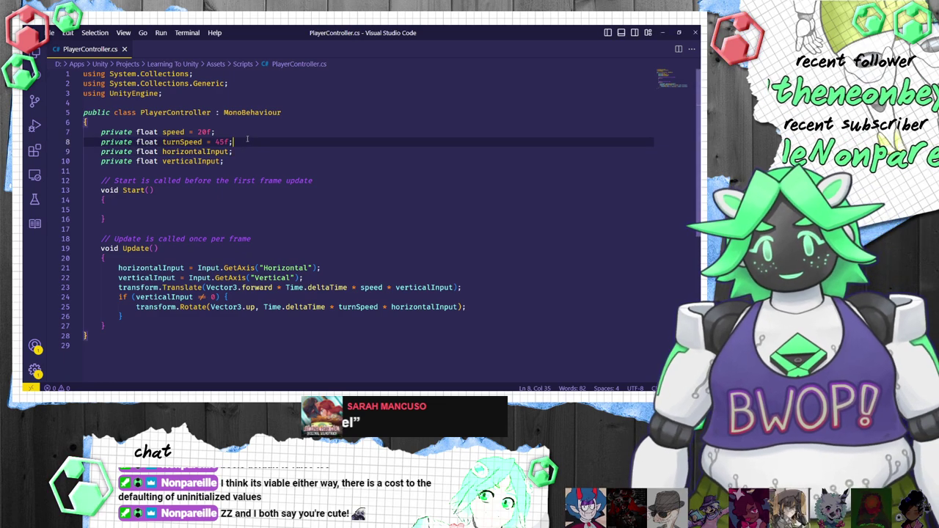
key("shift+Up")
key("shift+Up")
key("BackSpace")
key("Down")
key("Down")
key("shift+Up")
key("BackSpace")
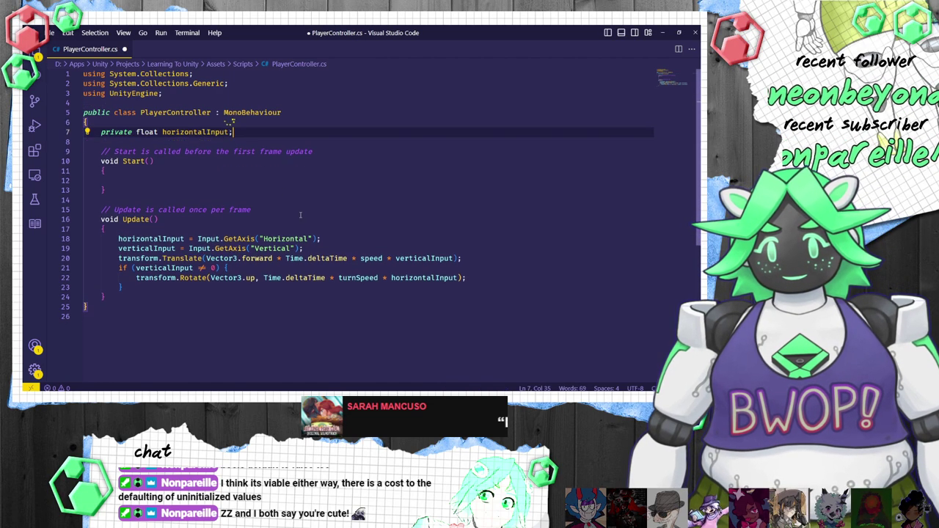
Step: Remove the verticalInput, Translate and Rotate lines from Update
left_click_drag(447, 287, 399, 258)
left_click(451, 248)
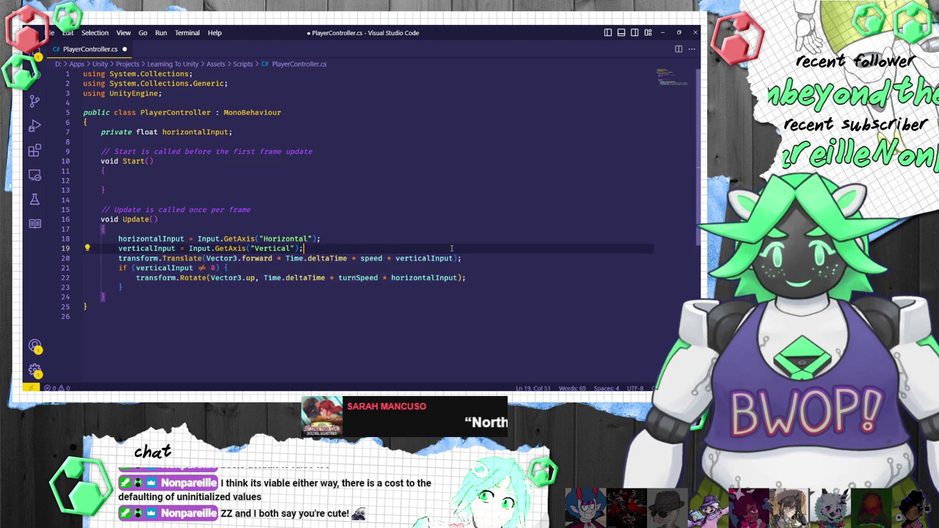
left_click_drag(392, 292, 337, 239)
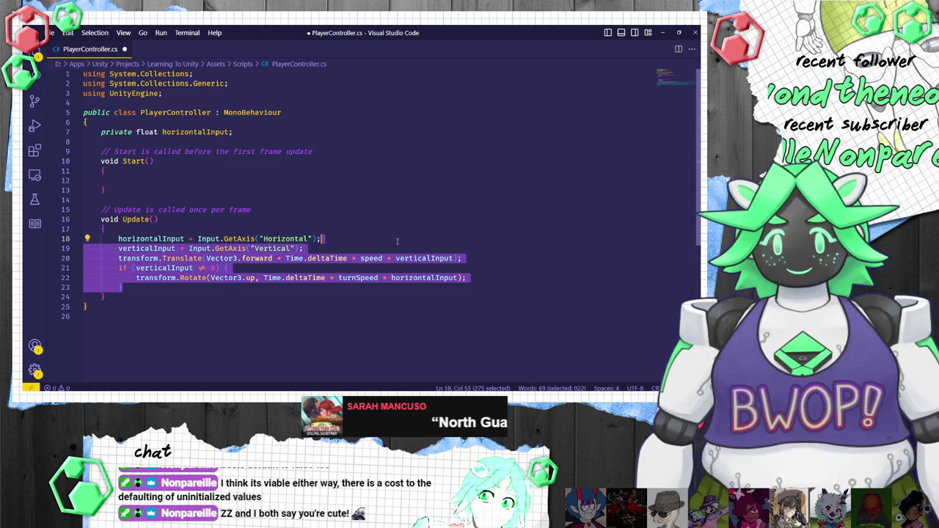
key("BackSpace")
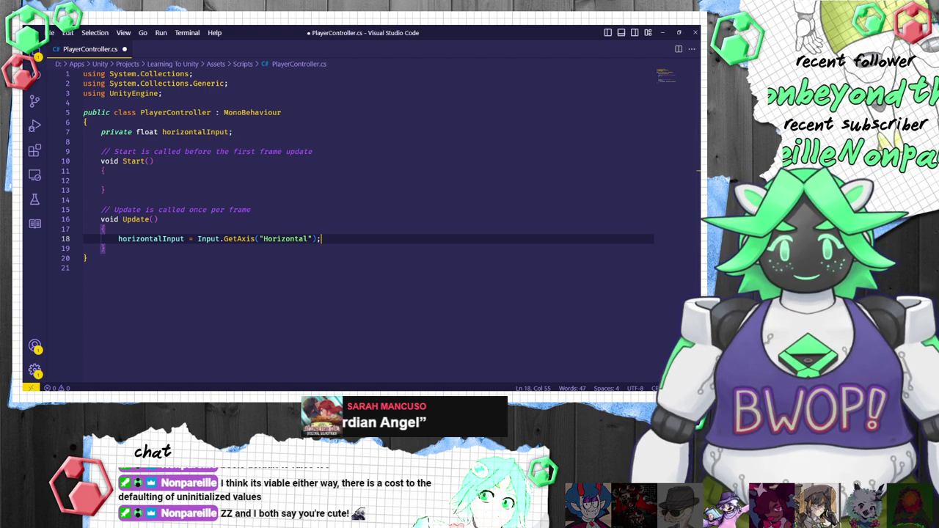
Step: Declare public float speed = 10.0f on a new line above horizontalInput
left_click(249, 133)
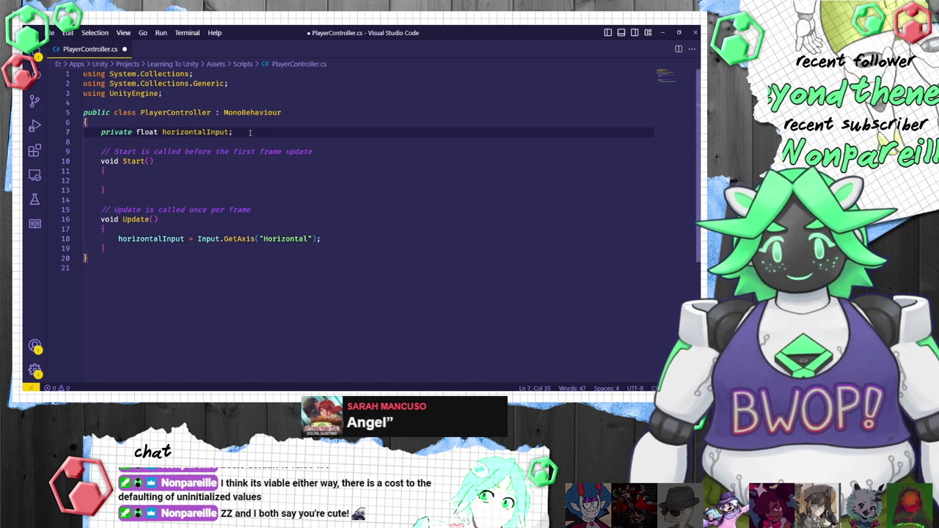
key("Return")
type("priva")
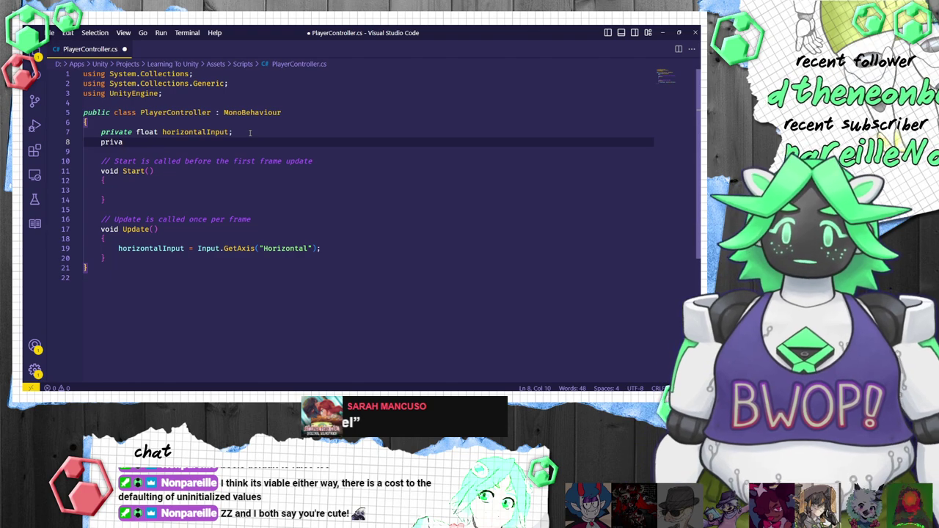
key("BackSpace")
key("BackSpace")
key("BackSpace")
key("BackSpace")
key("BackSpace")
type("publ")
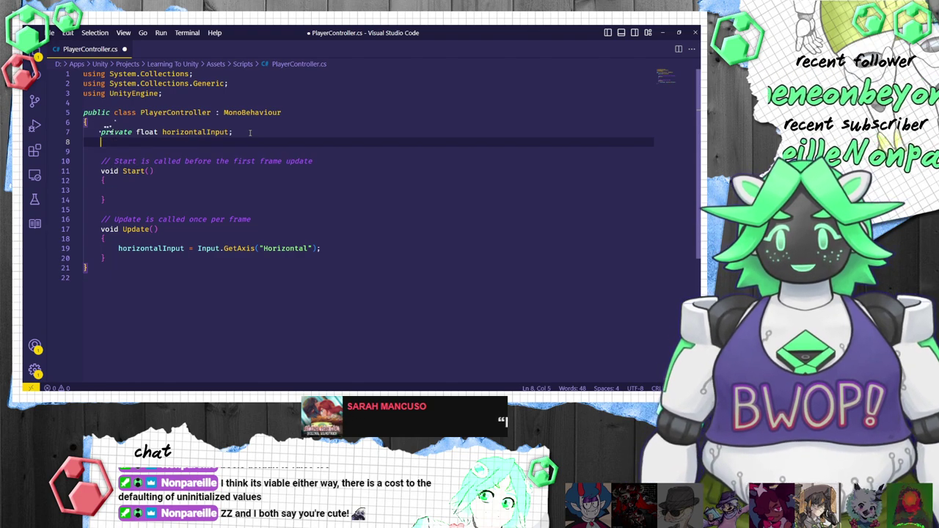
key("BackSpace")
key("BackSpace")
key("Home")
key("Return")
key("Up")
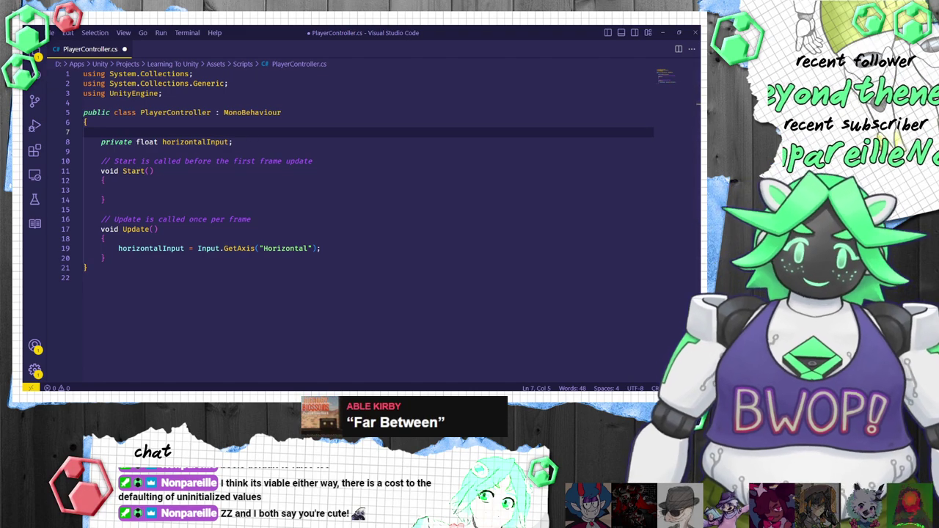
type("public float ")
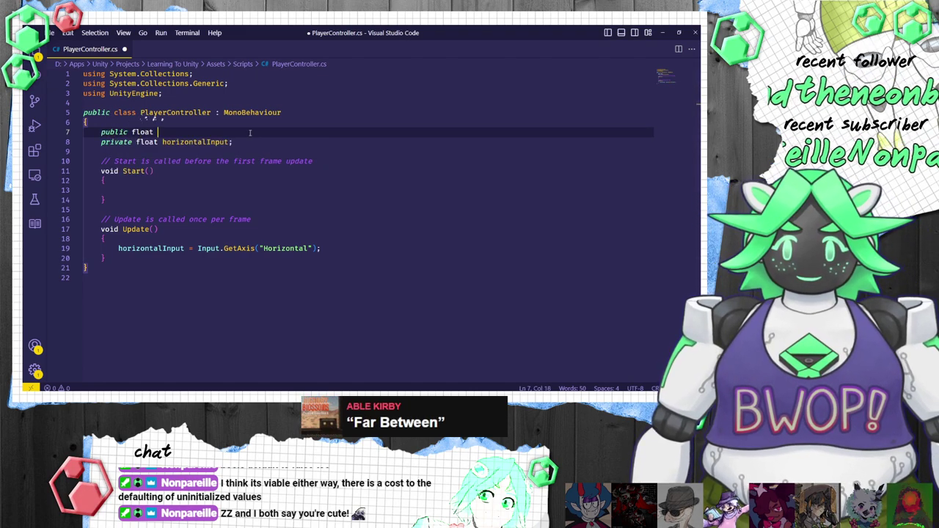
type("speed = 10.0")
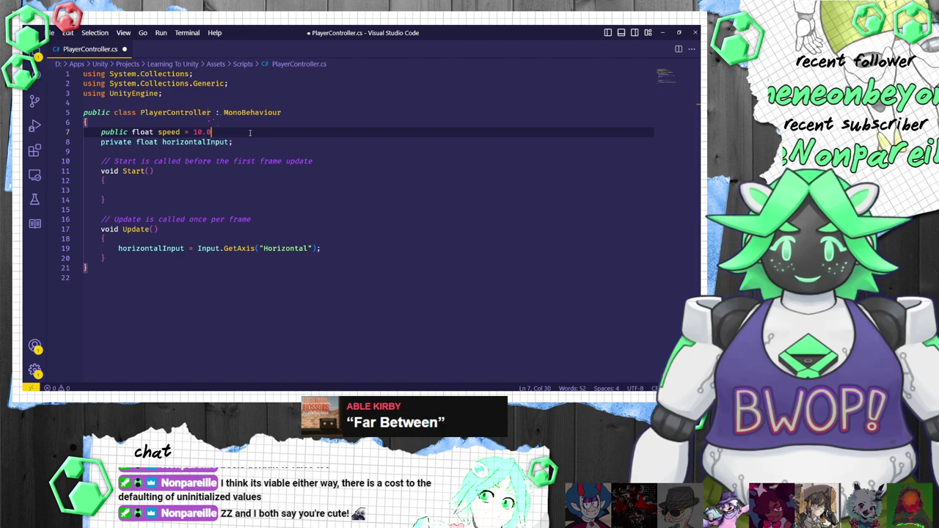
key("BackSpace")
key("BackSpace")
type("f;")
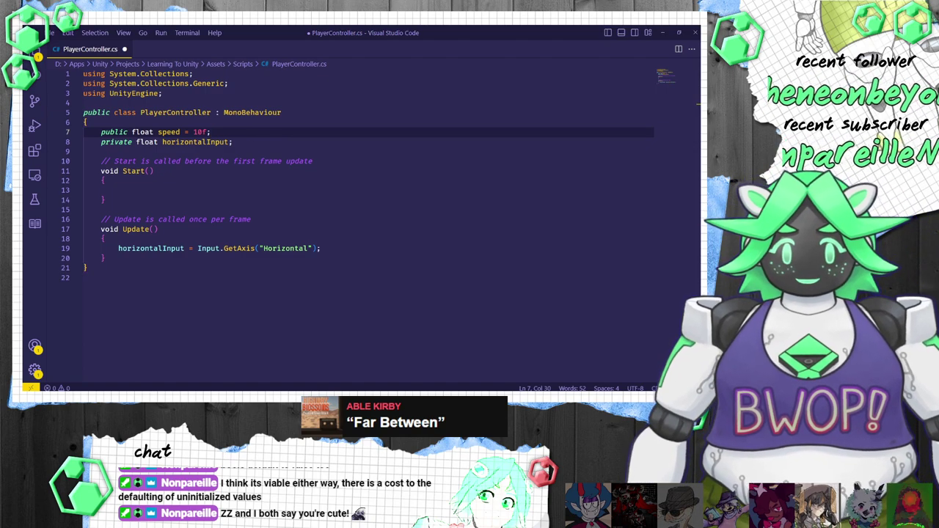
left_click(386, 247)
Step: Add a transform.Translate call along Vector3.right using horizontalInput, Time.deltaTime and speed, then save
key("Return")
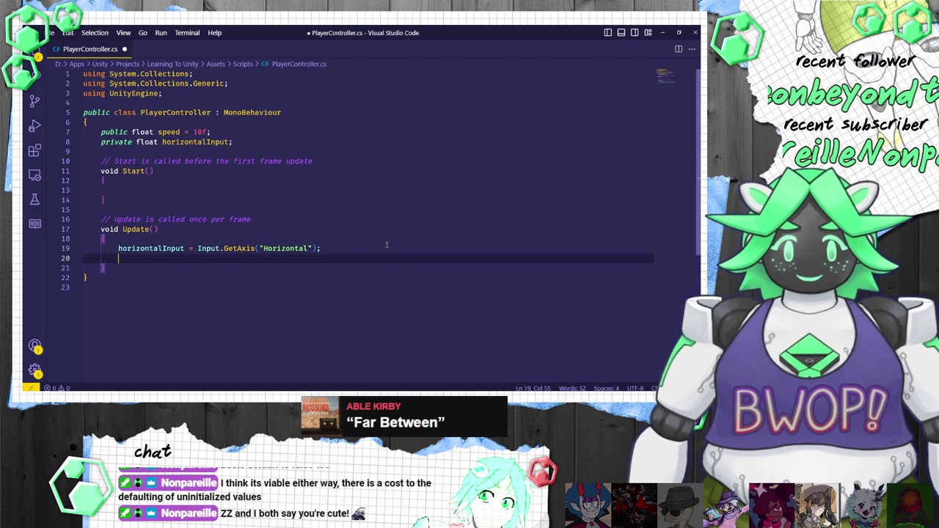
type("transform.Transl")
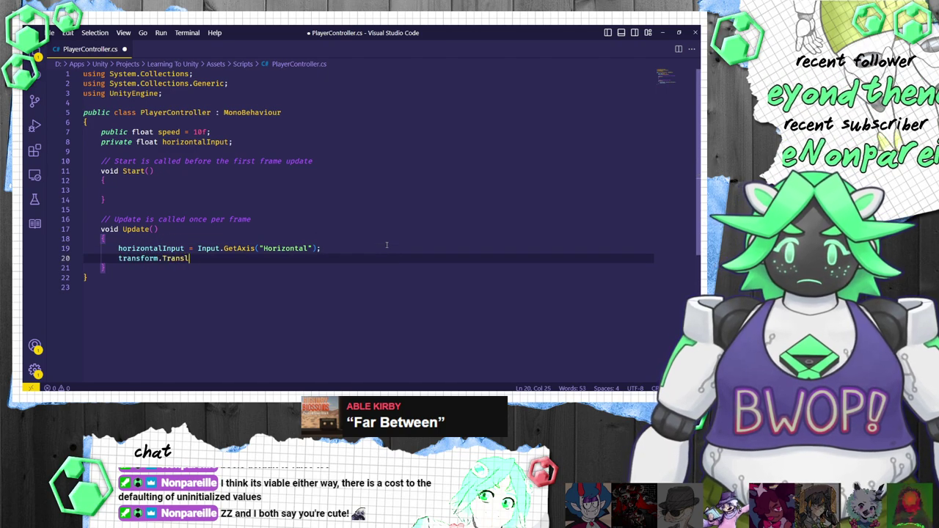
type("ate(Vector3.righ")
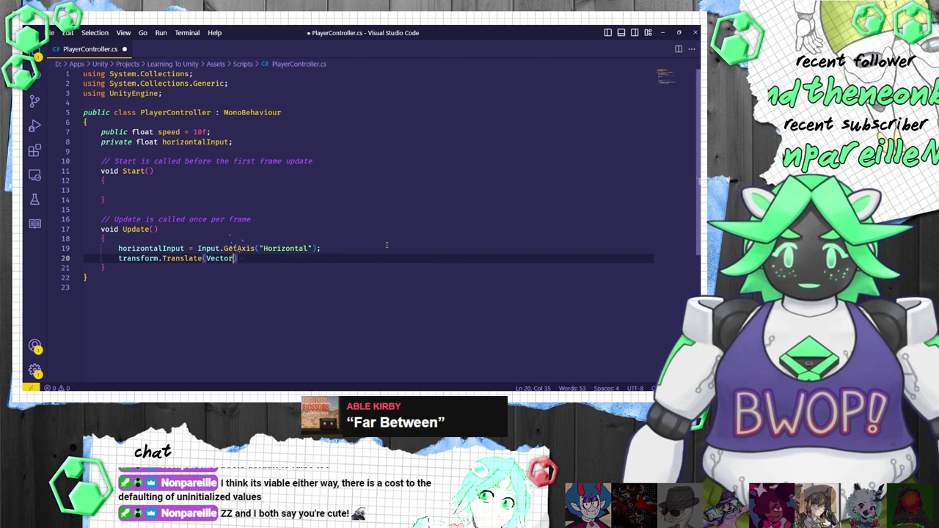
type("t, ")
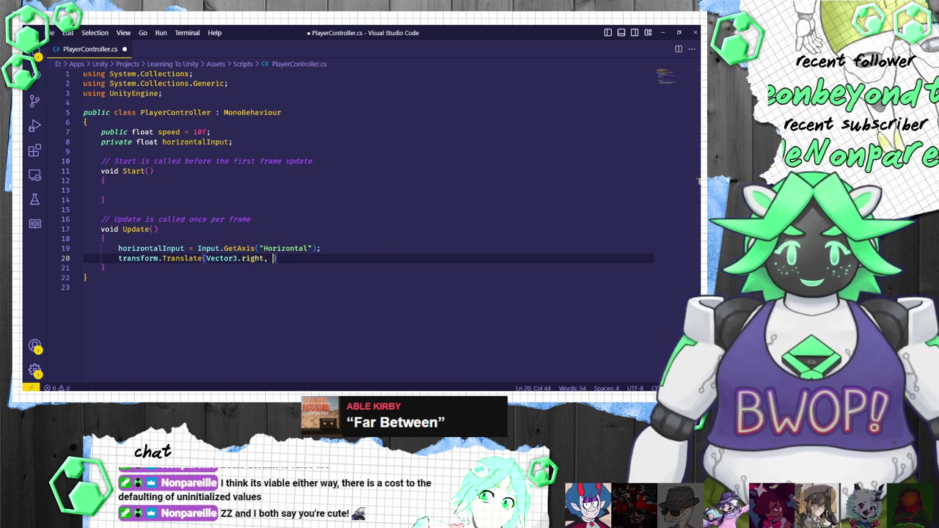
type("hori")
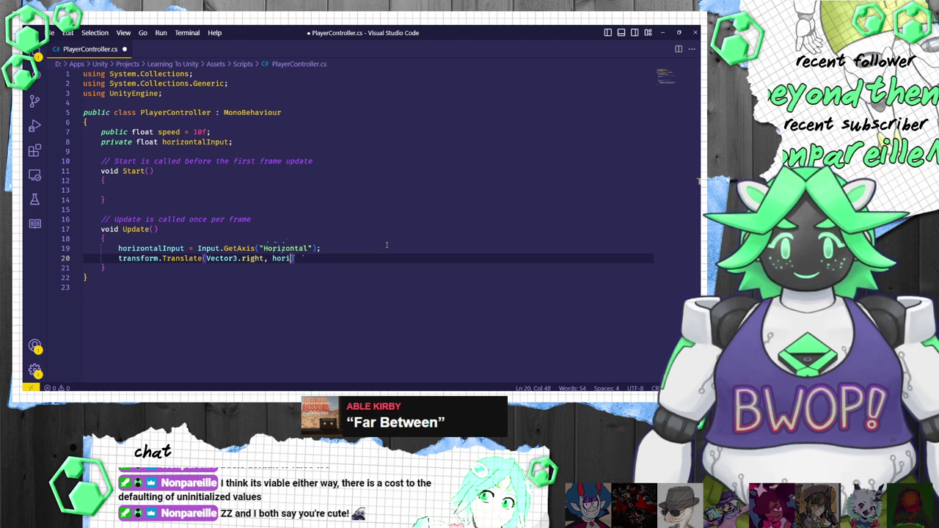
type("zontalInput * ")
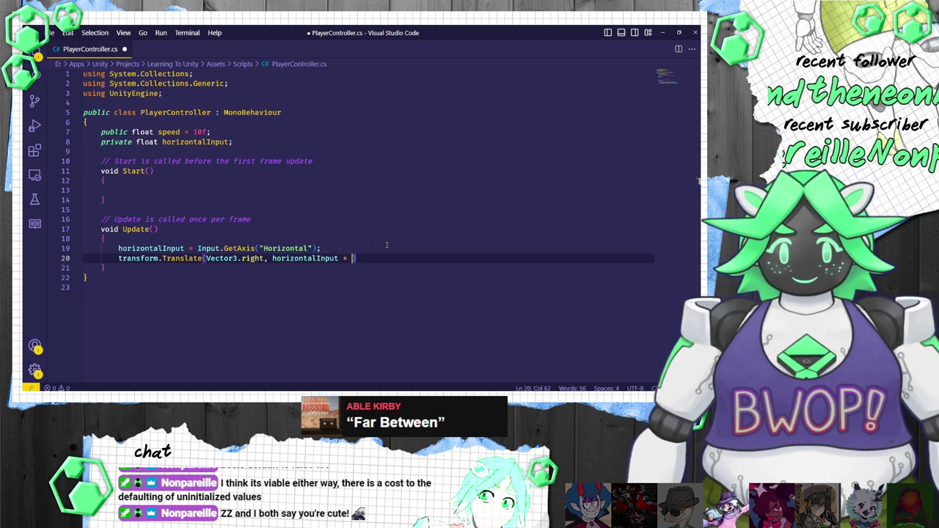
type("Time.delta")
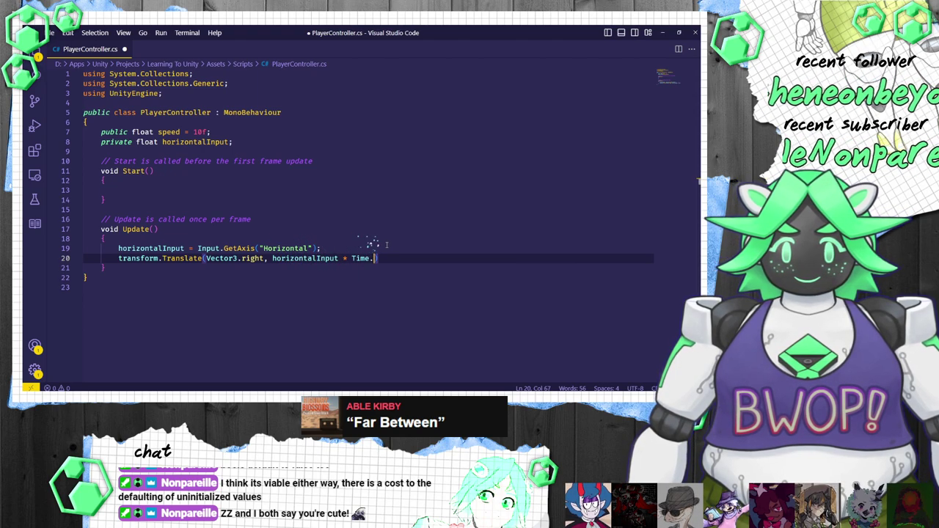
type("Time * speed)")
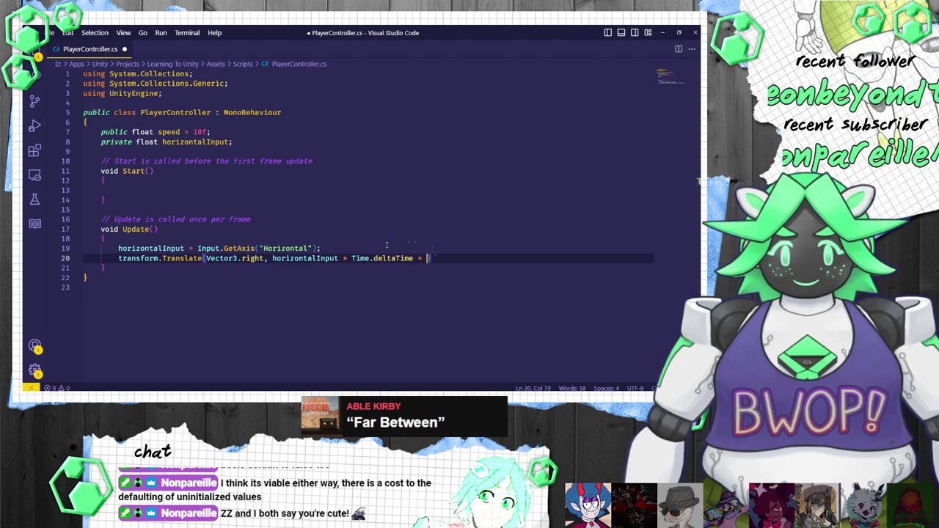
type(";")
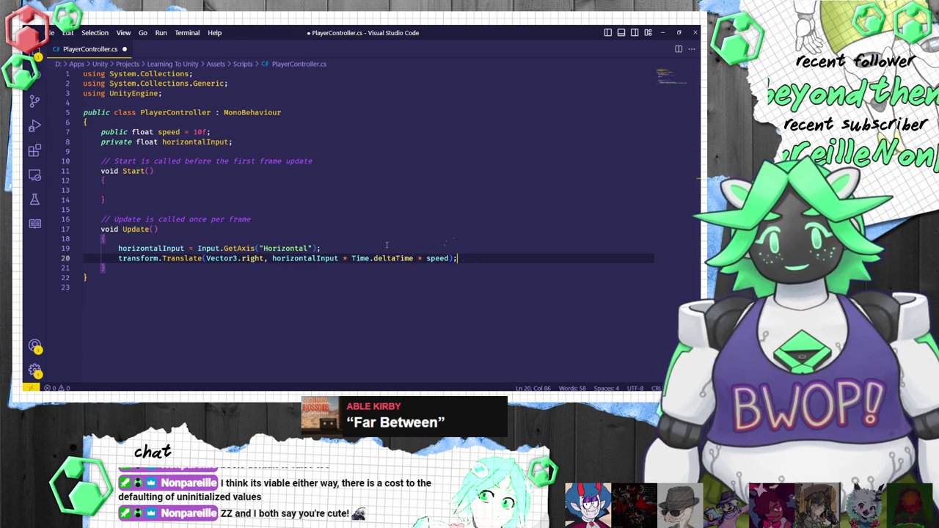
key("ctrl+s")
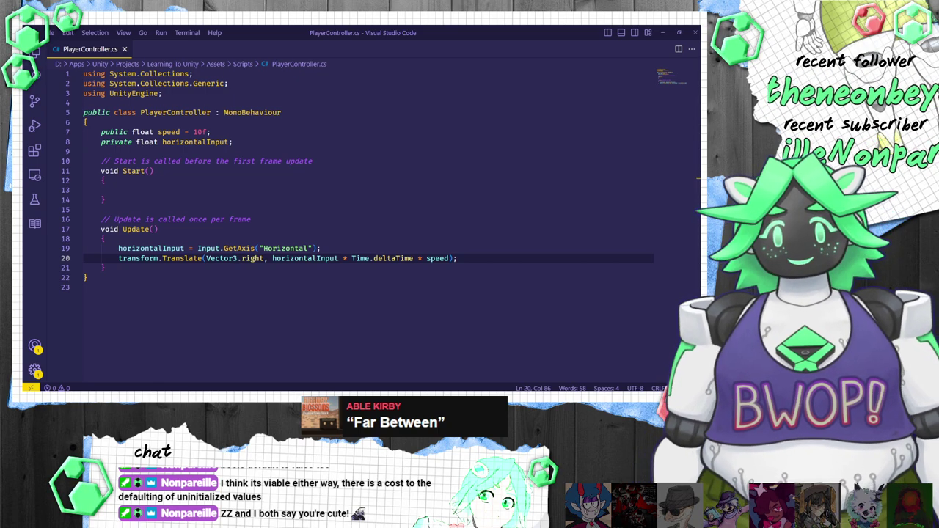
key("alt+Tab")
key("alt+Tab")
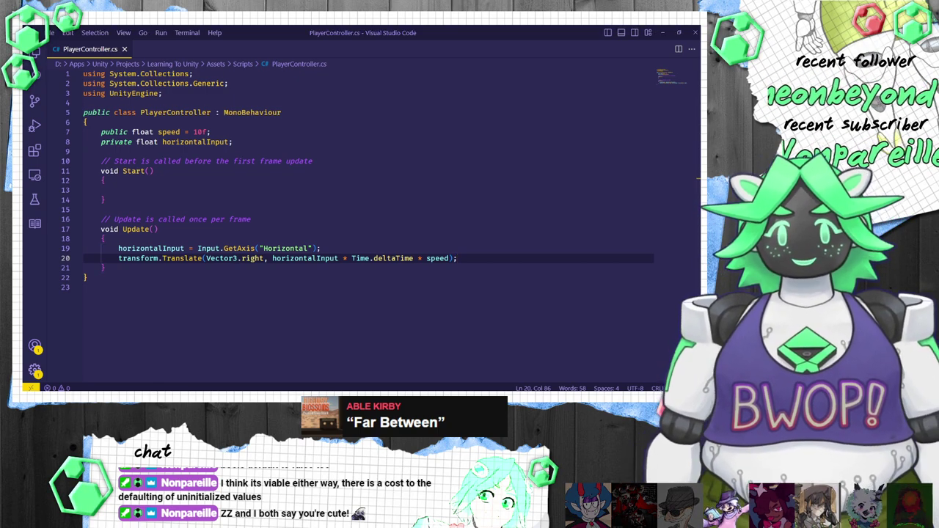
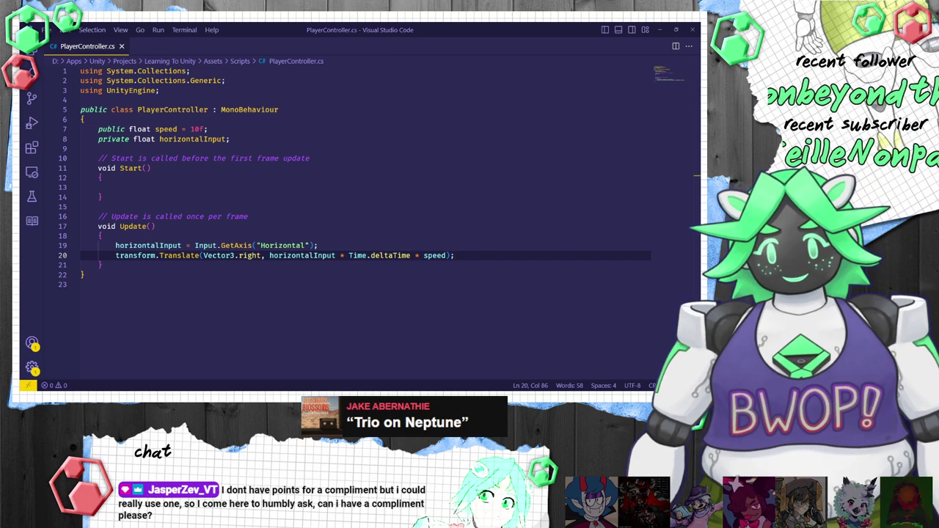
Step: Below the Translate line, add an if (transform.position.x < -10) block and begin transform.position = new Vector3 inside it
left_click(82, 284)
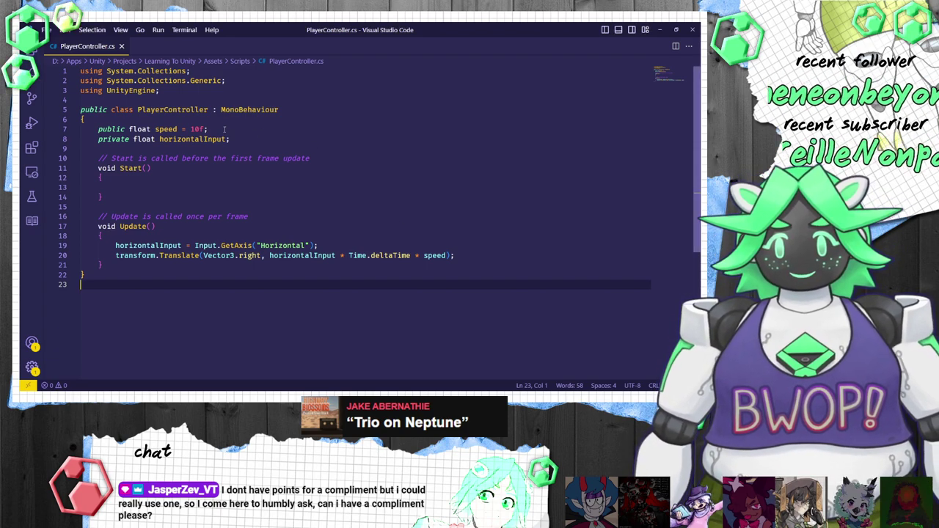
left_click(463, 254)
key("Return")
key("Return")
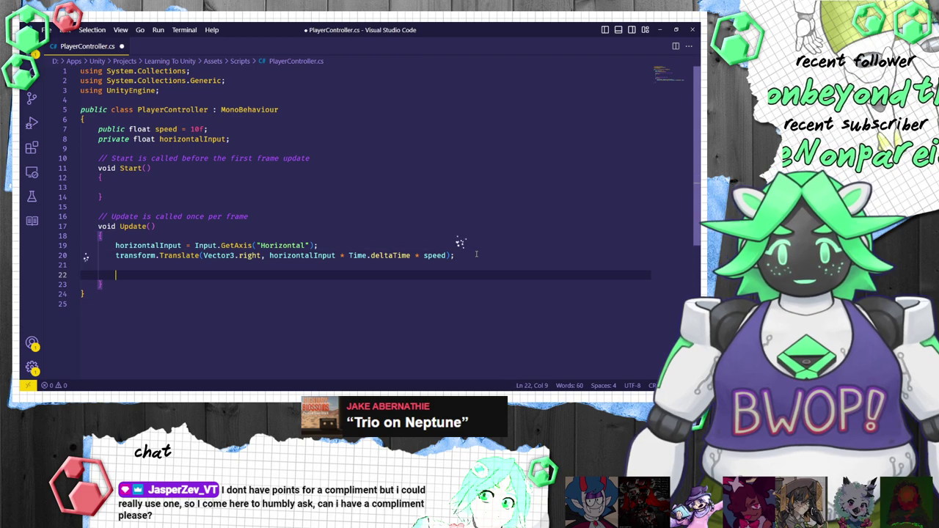
type("if (")
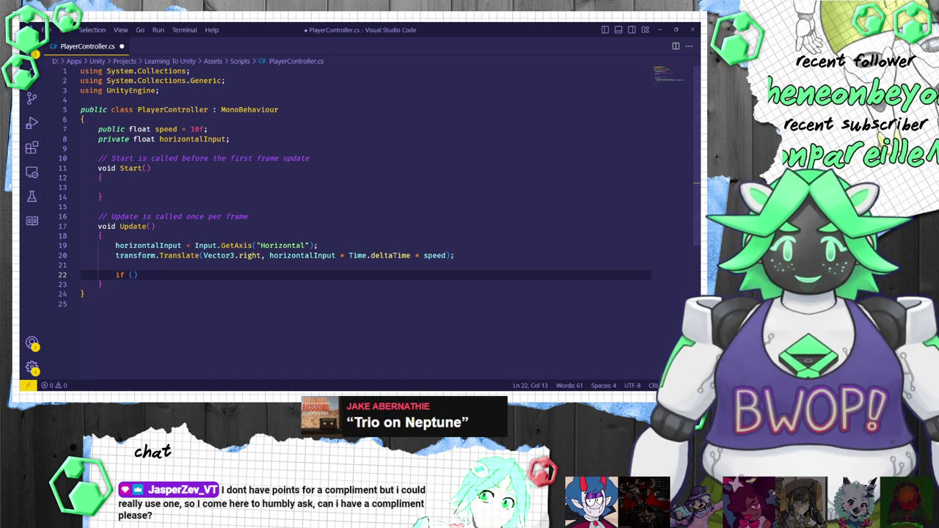
type("transform.posi")
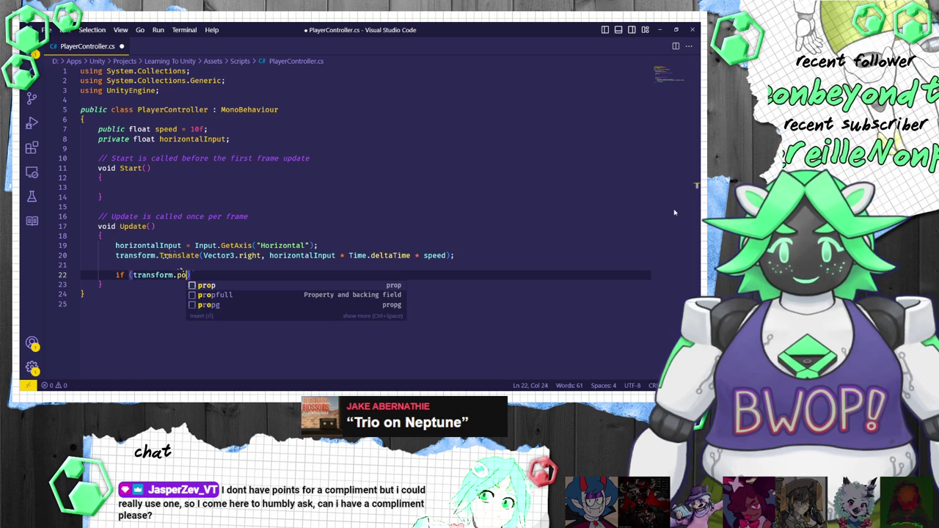
type("tion.x < -")
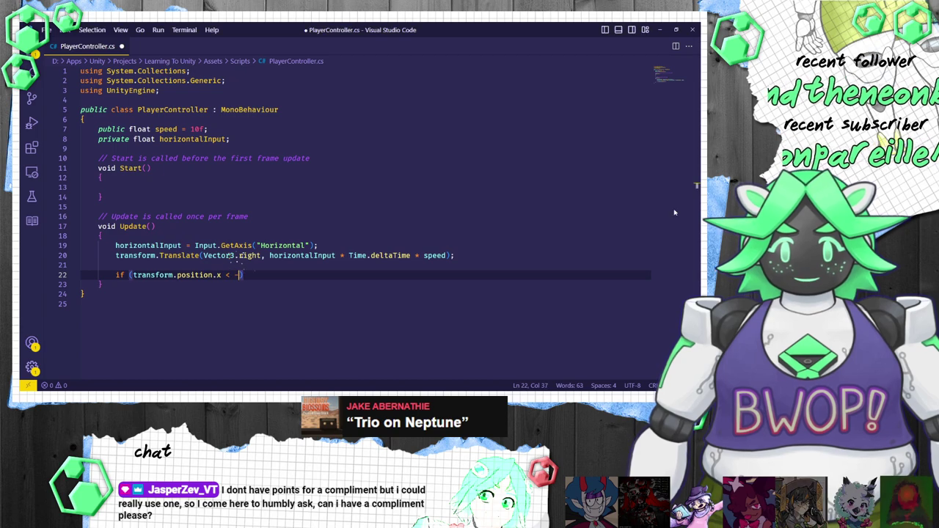
type("10) {")
key("Return")
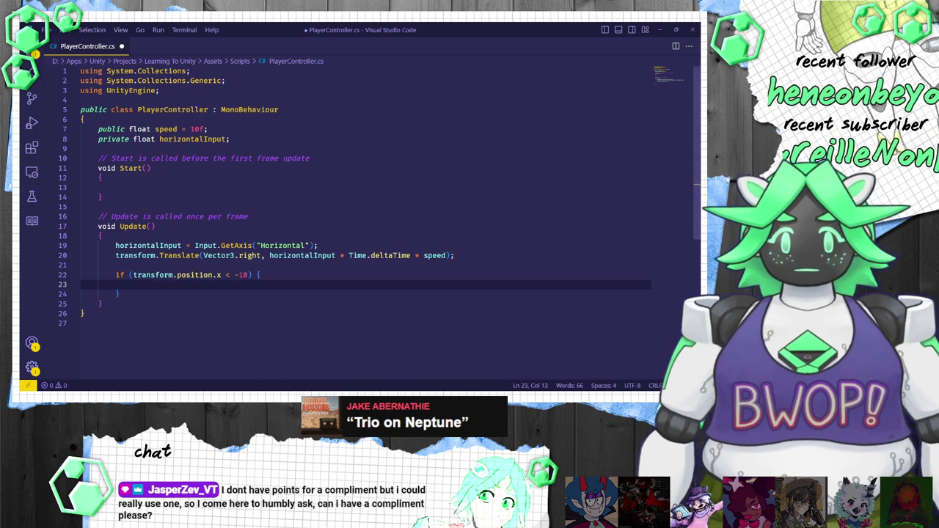
type("transform.")
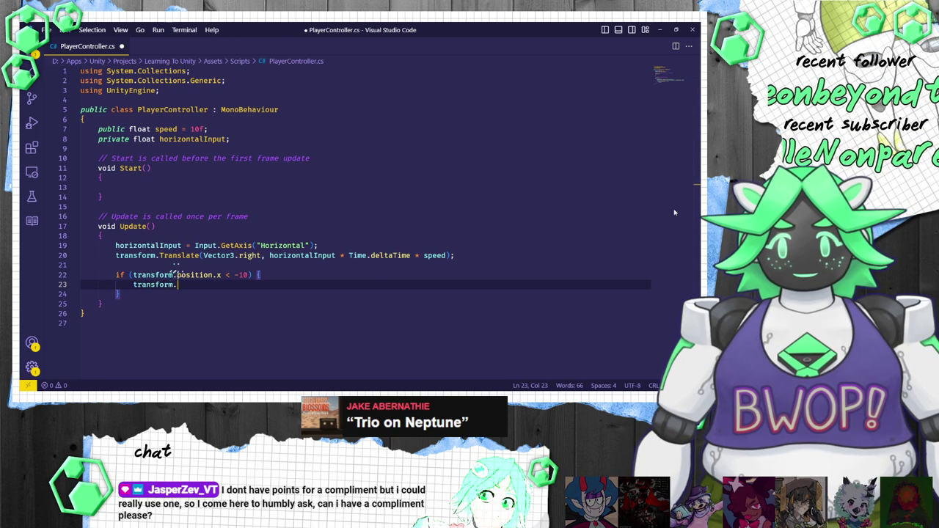
type("position = ")
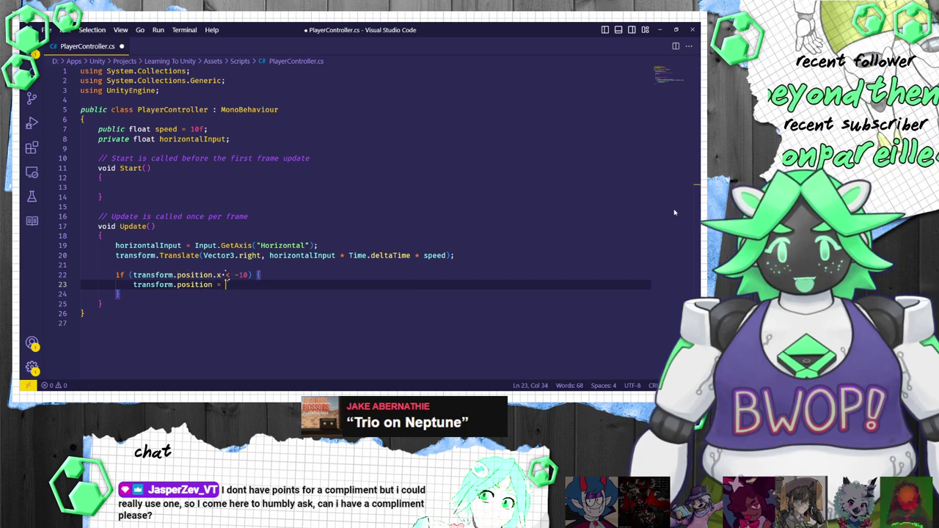
type("new Ve")
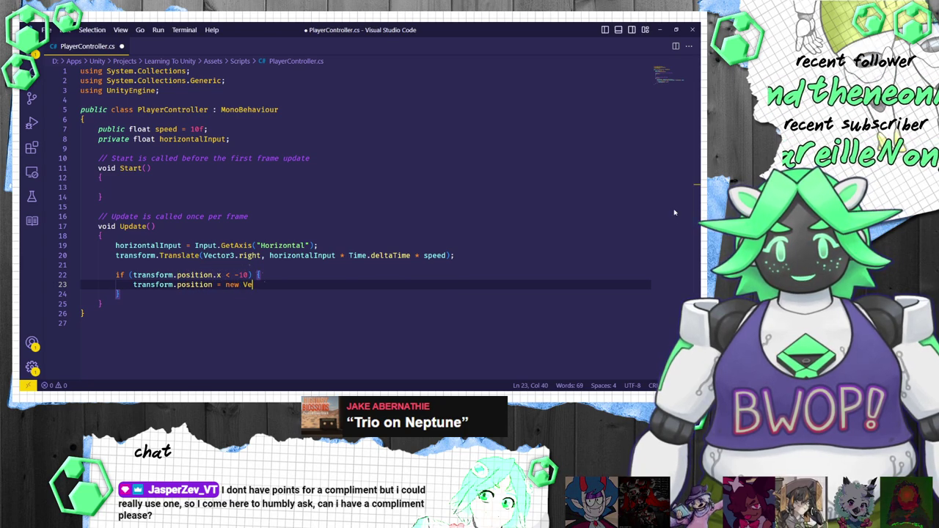
type("ctor3")
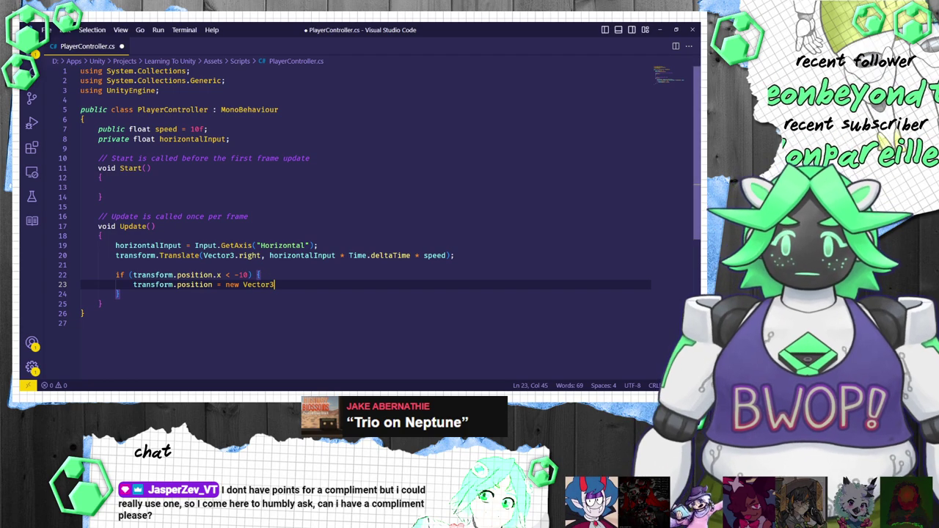
Step: Declare private float minX = -10f; below horizontalInput and begin the maxX = 10f field
left_click(279, 139)
key("Return")
type("pri")
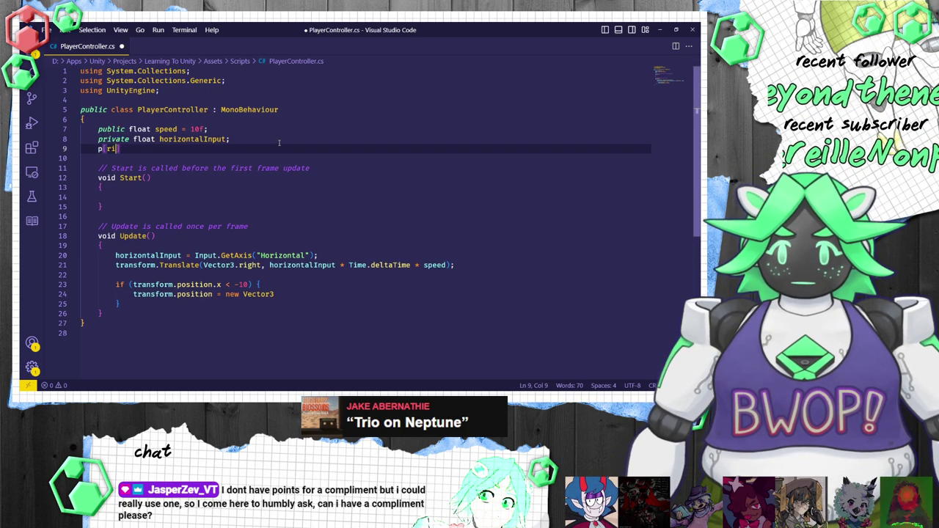
key("BackSpace")
type("p")
key("BackSpace")
type("ri")
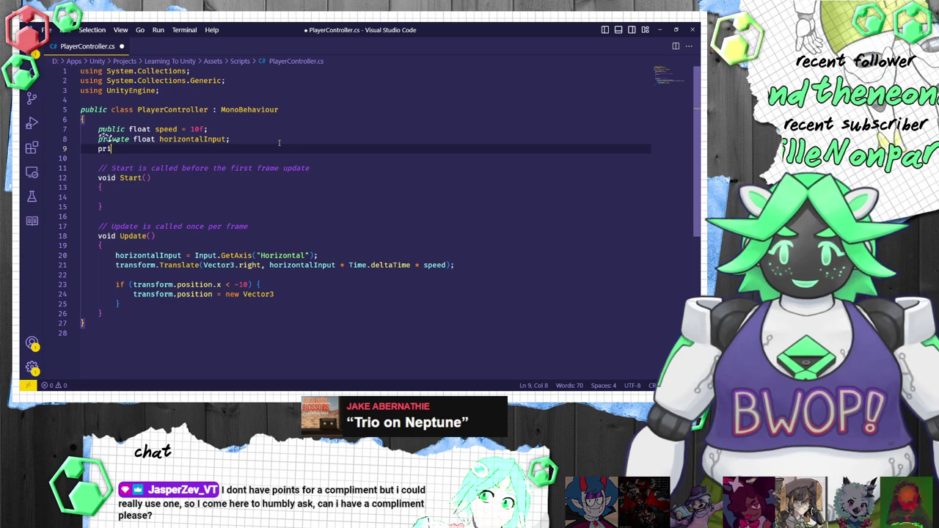
type("vate float minX = -10f")
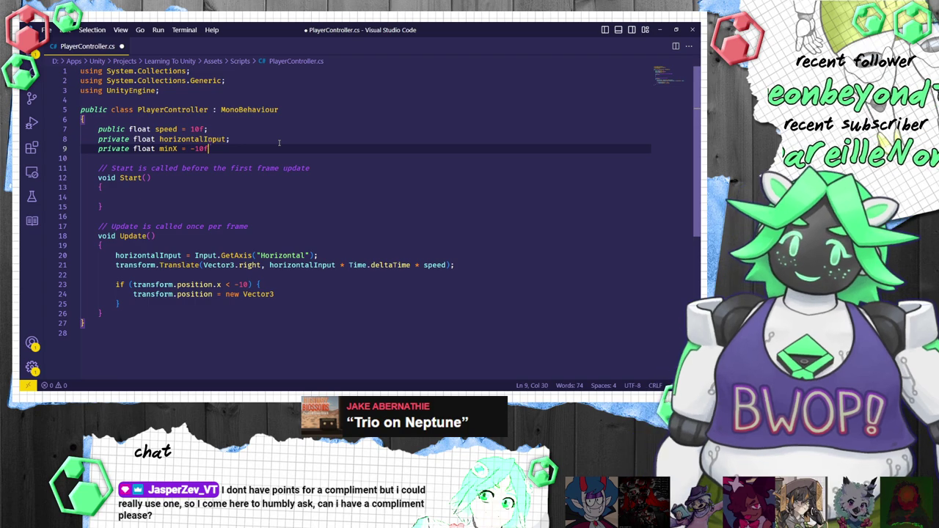
type(";")
key("Return")
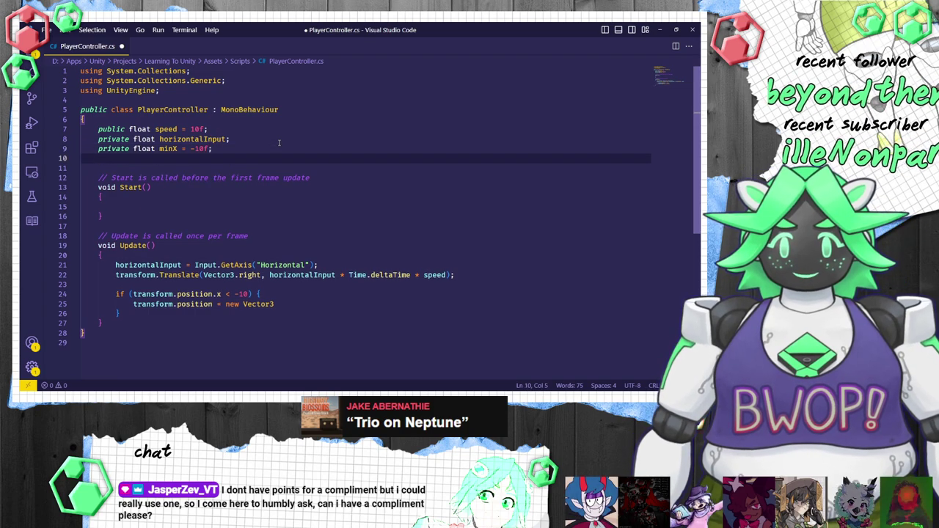
type("private float maxX")
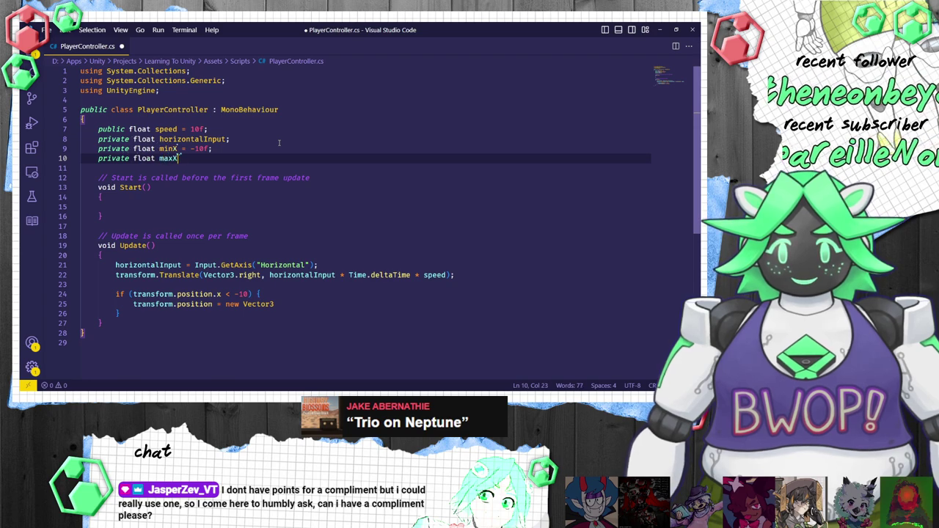
type("1")
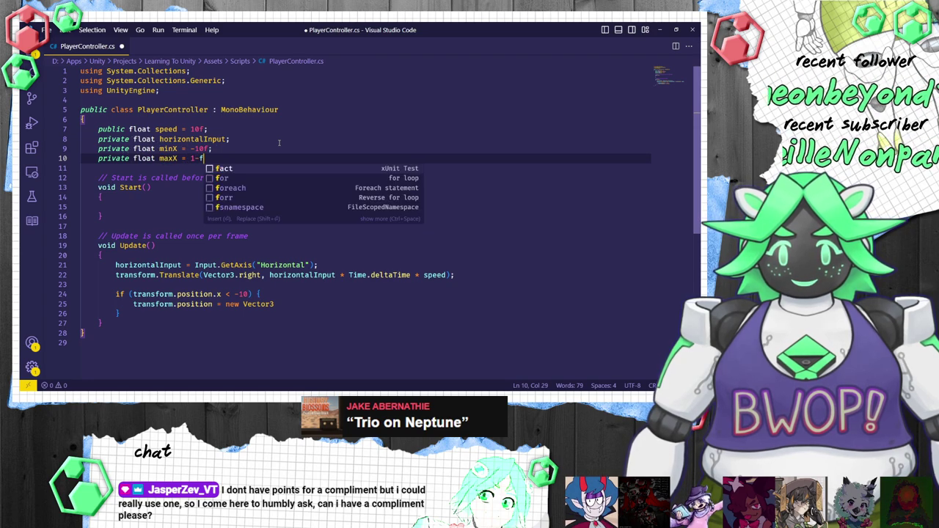
type("0f")
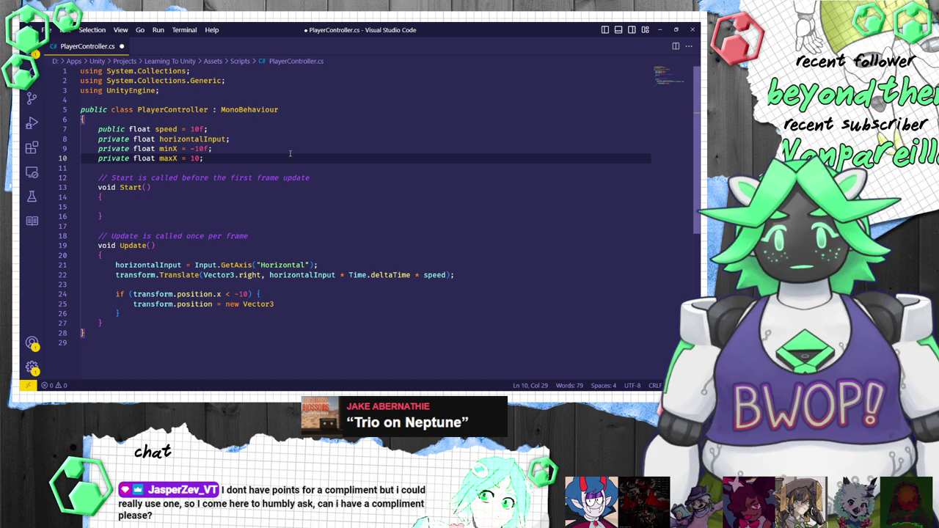
type(";")
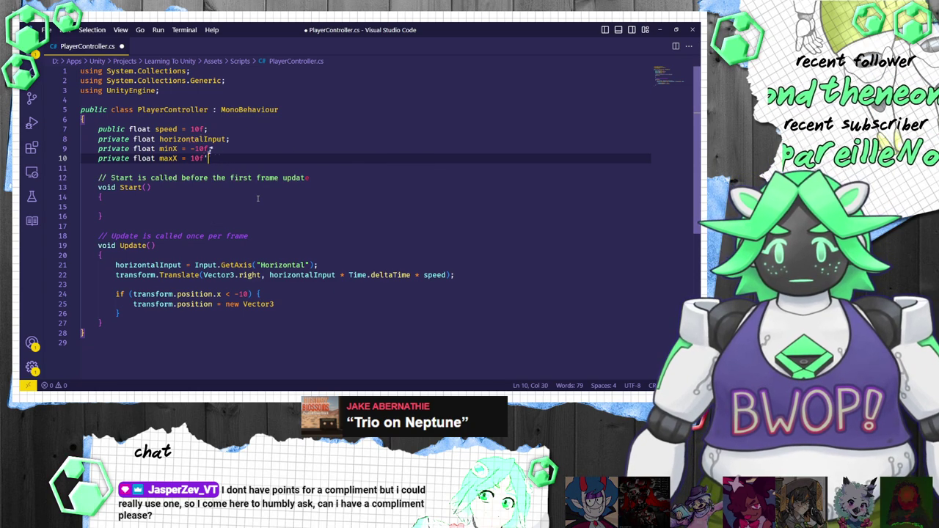
Step: Replace -10 in the condition with minX and complete new Vector3(minX, transform.position.y, transform.position.z)
left_click(247, 293)
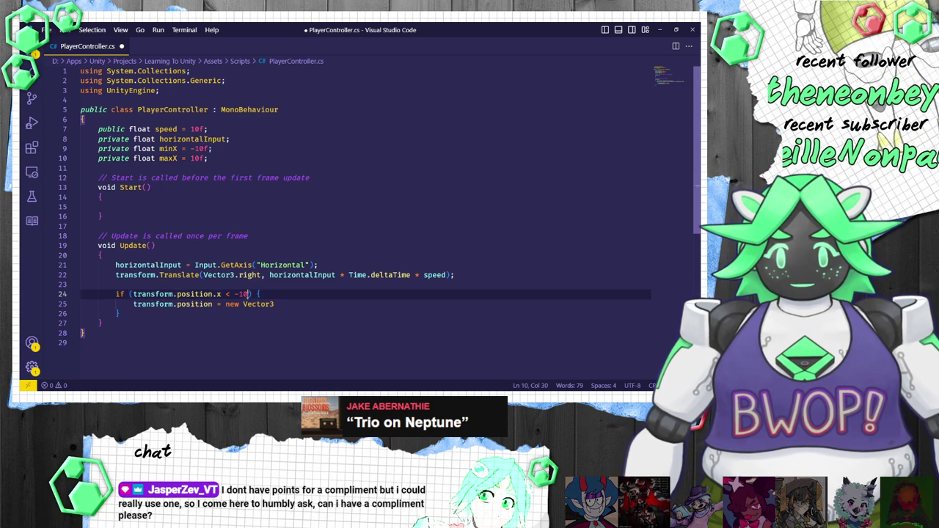
left_click_drag(247, 293, 235, 293)
type("minX")
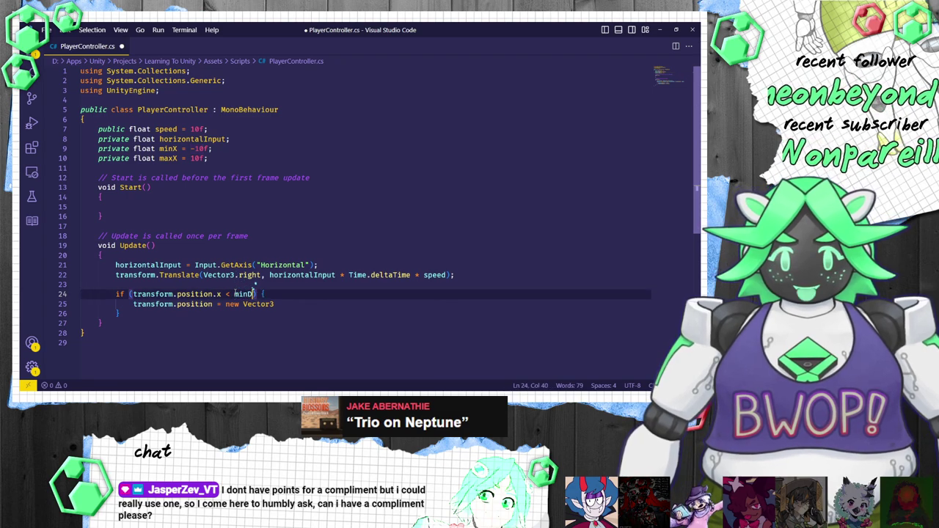
key("Tab")
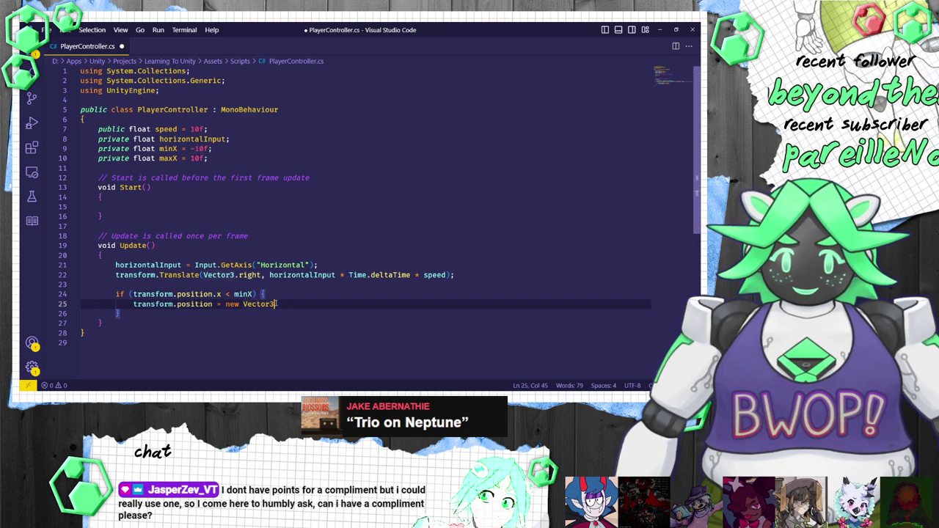
type("(minX, tr")
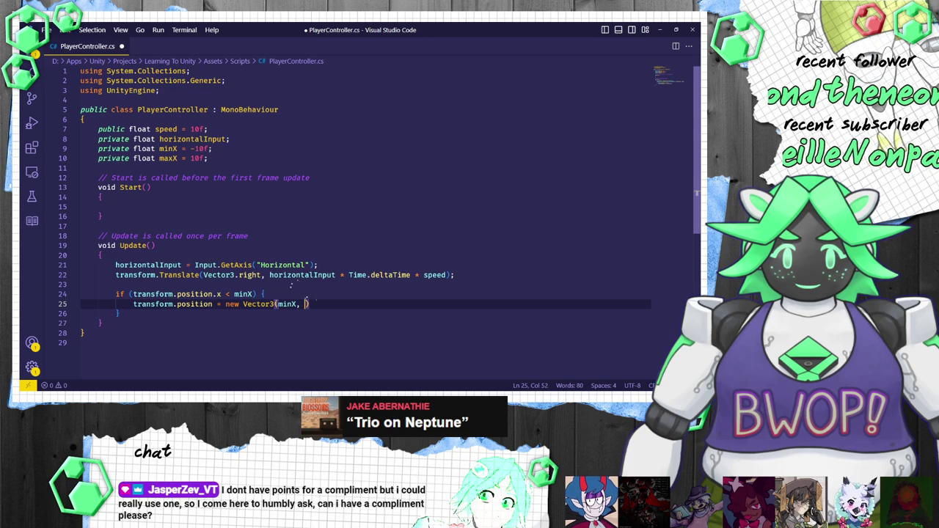
type("anst")
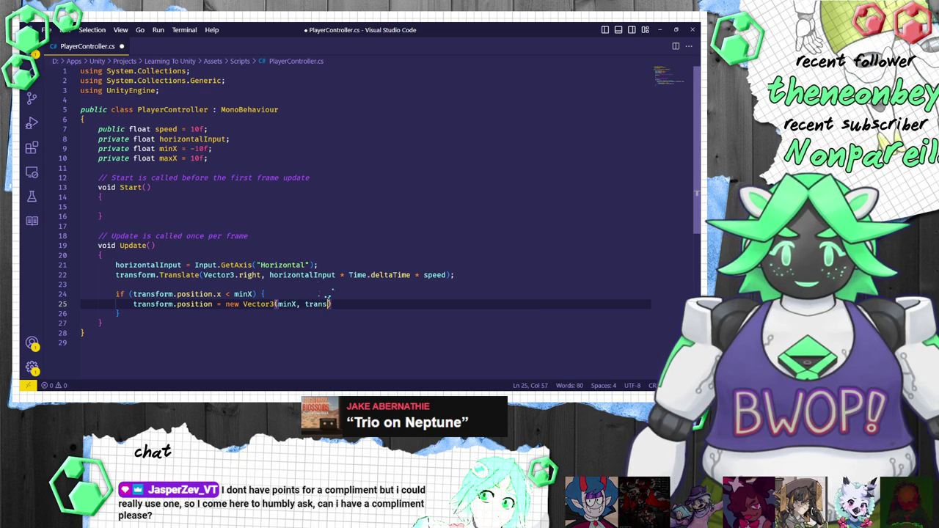
type("orm.position.")
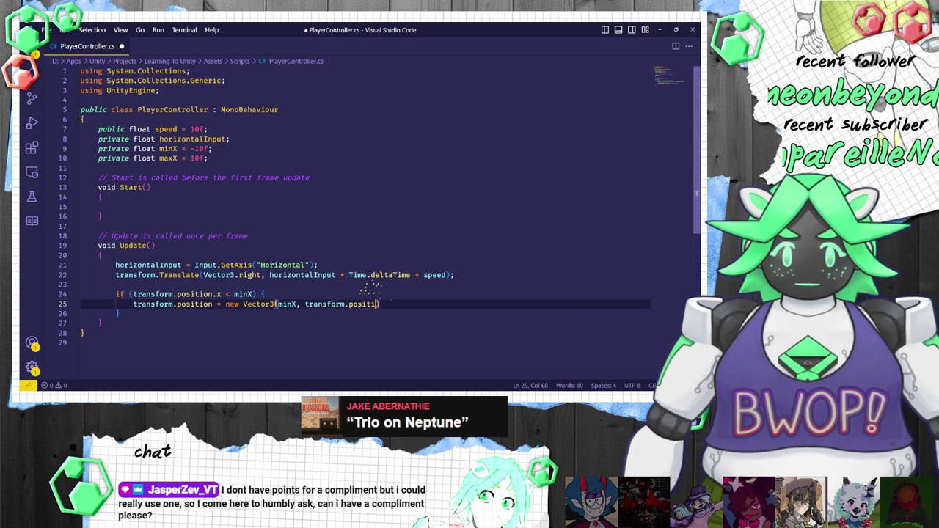
type("y, transfo")
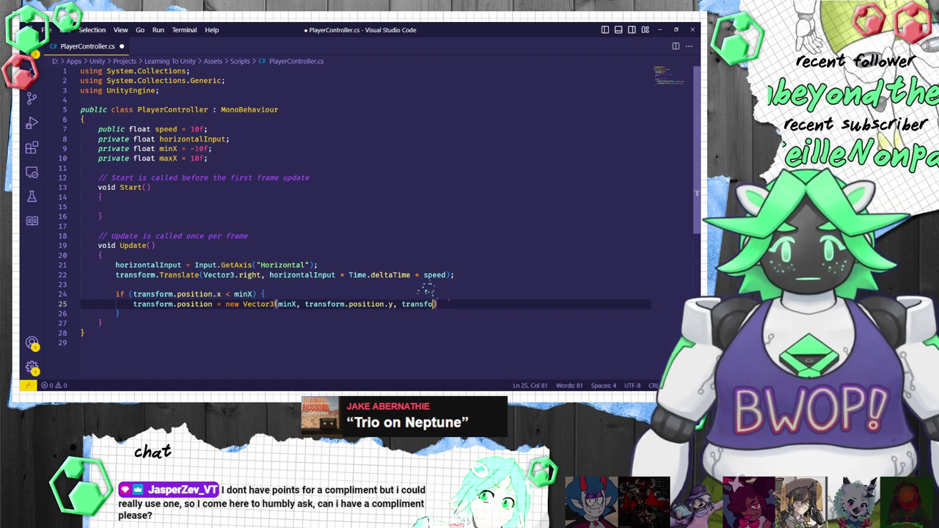
type("rm.")
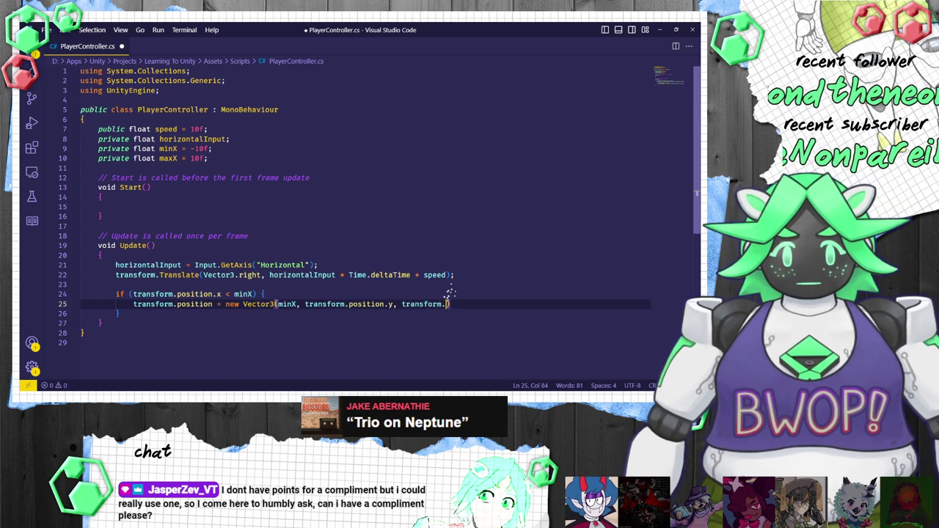
type("position.z")
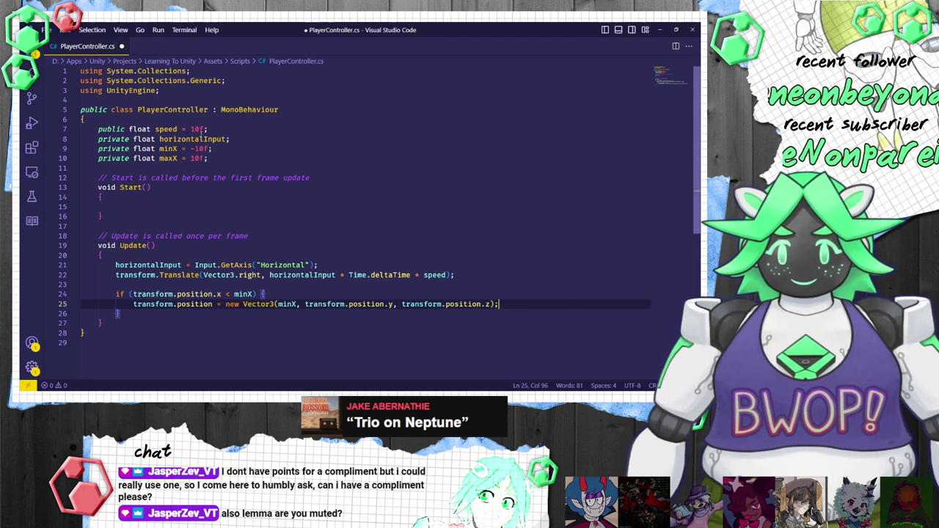
Step: Rename the minX field to range and change its value to 10f
left_click(220, 158)
double_click(168, 148)
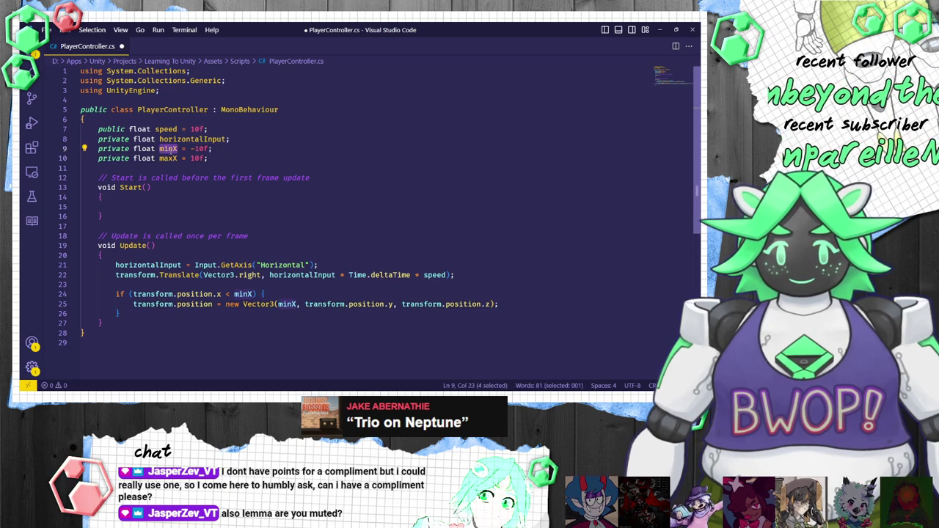
type("range")
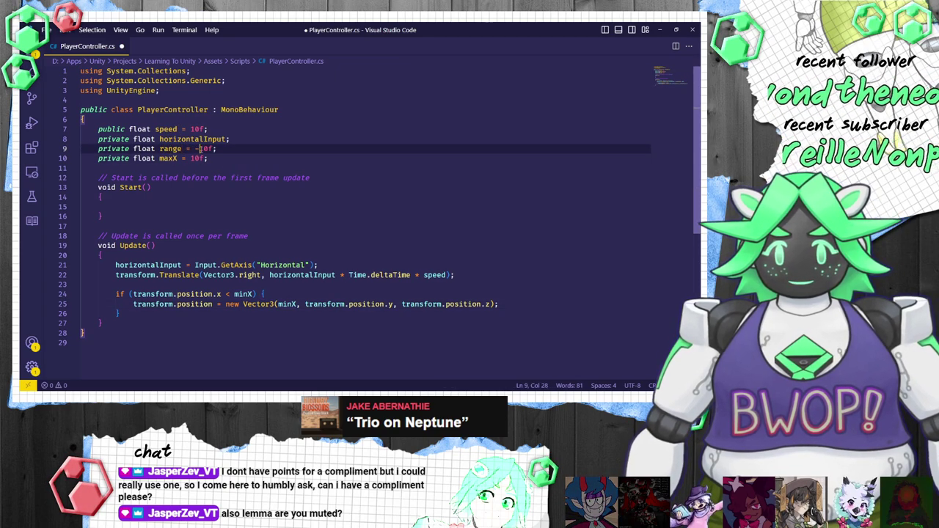
left_click(199, 148)
key("BackSpace")
Step: Use -range in the left-border condition and range in the line 25 Vector3
left_click(249, 294)
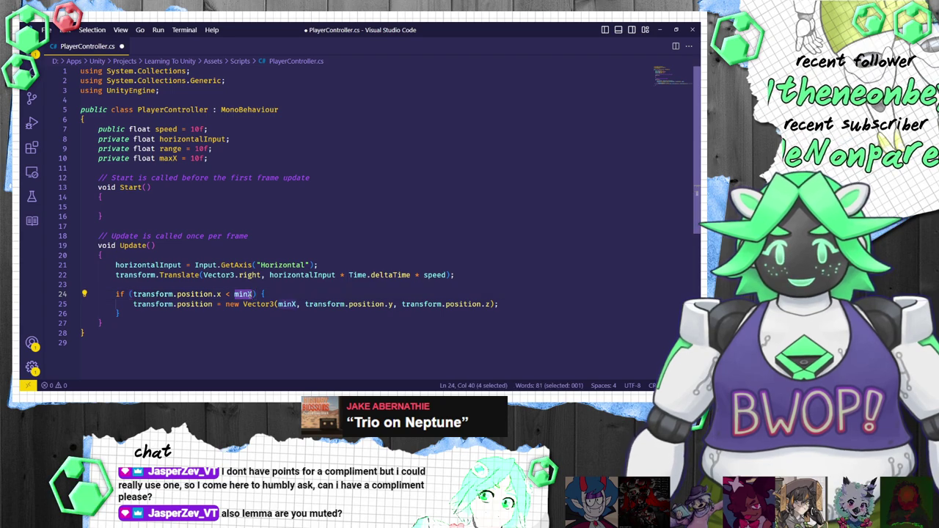
double_click(244, 295)
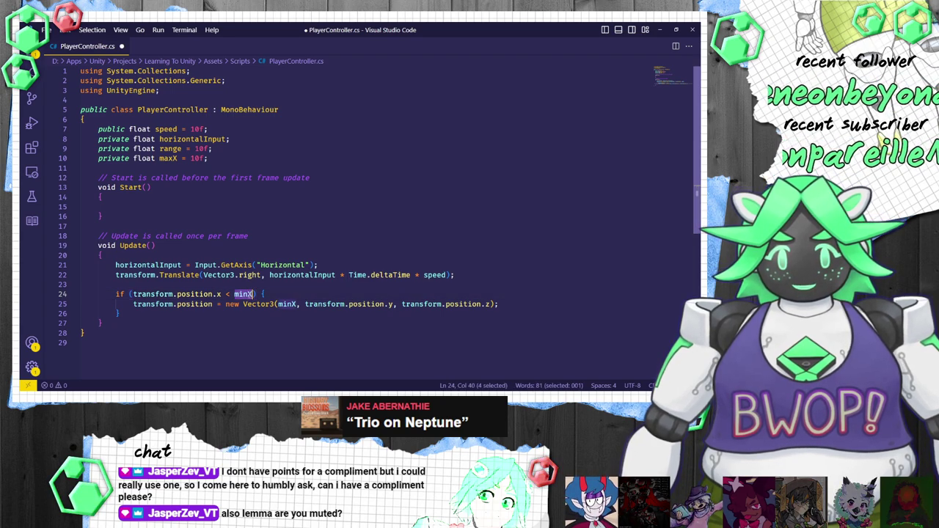
type("-range")
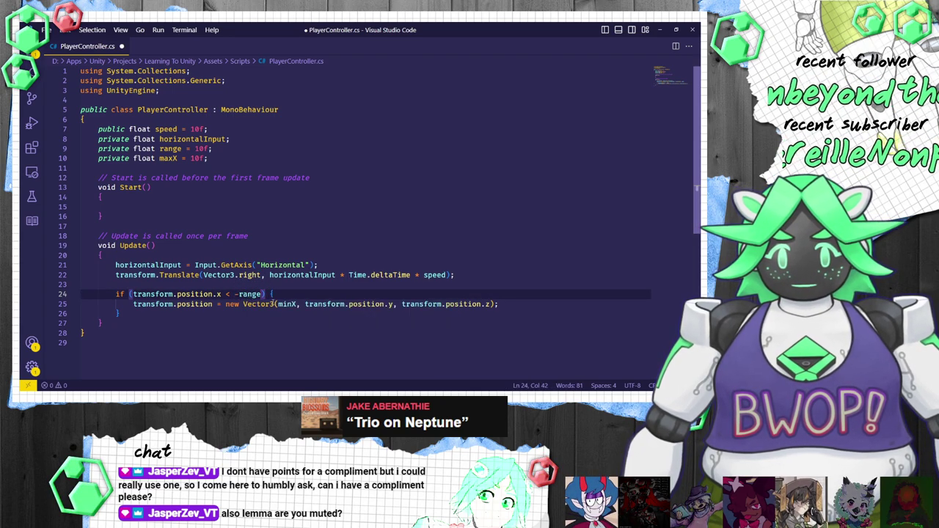
double_click(281, 304)
type("range")
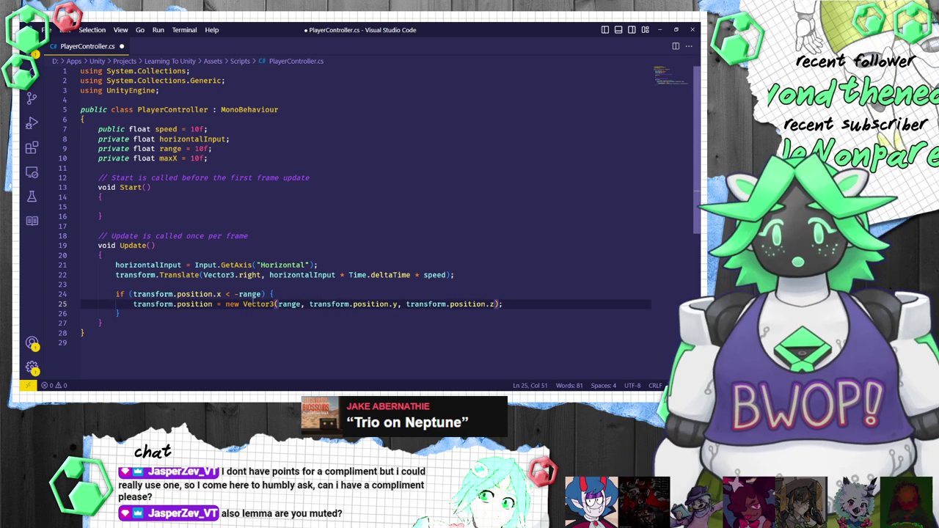
Step: Add else if (x > range) resetting x to range, make line 25 use -range, and save
left_click(232, 313)
type("e")
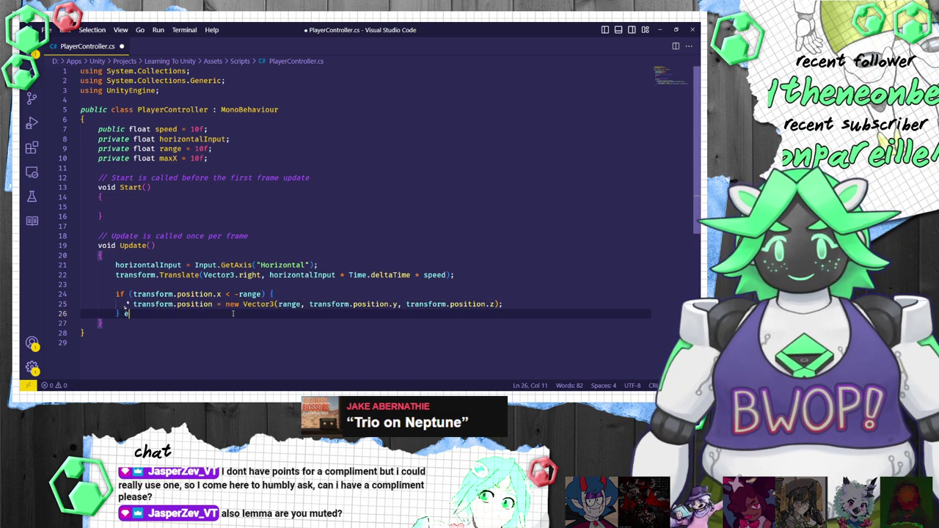
type("lse if (transform.posit")
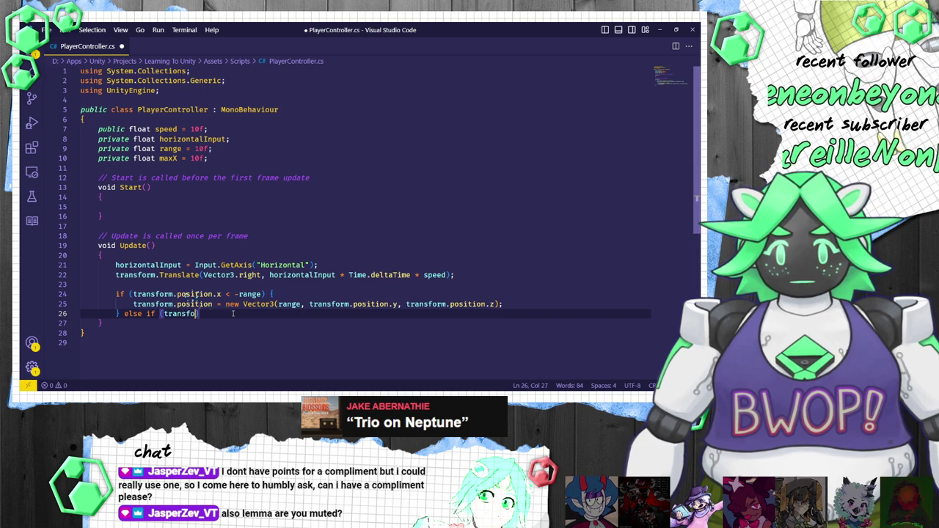
type("ion.x > range")
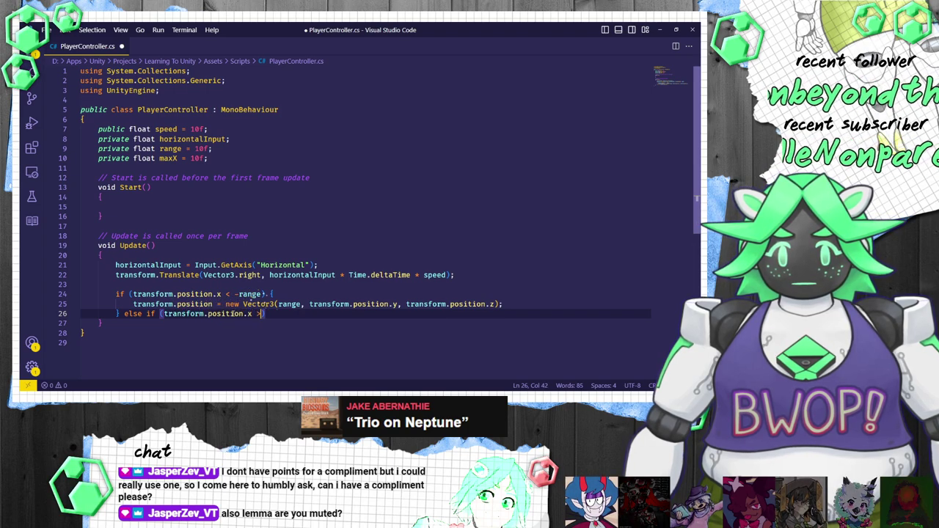
type(") {")
key("Return")
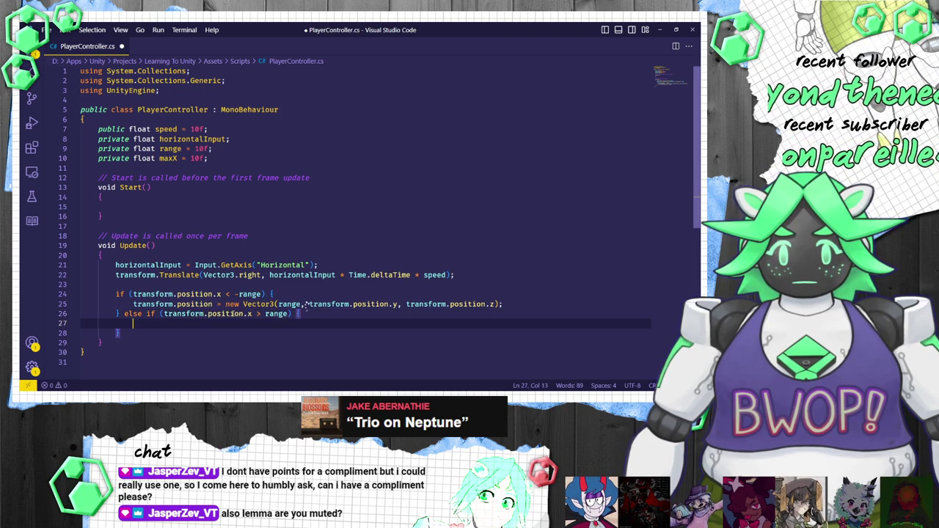
type("trans")
type("form.positio")
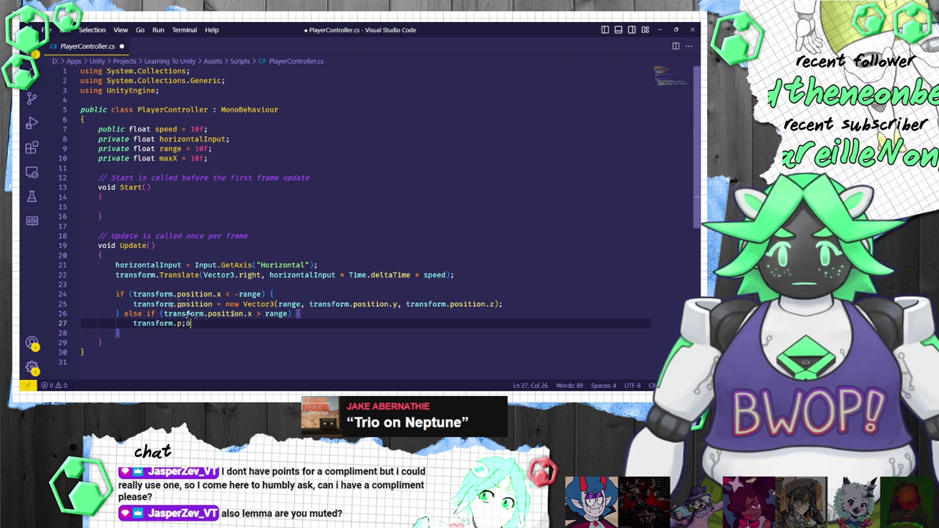
type("n = new Vector3")
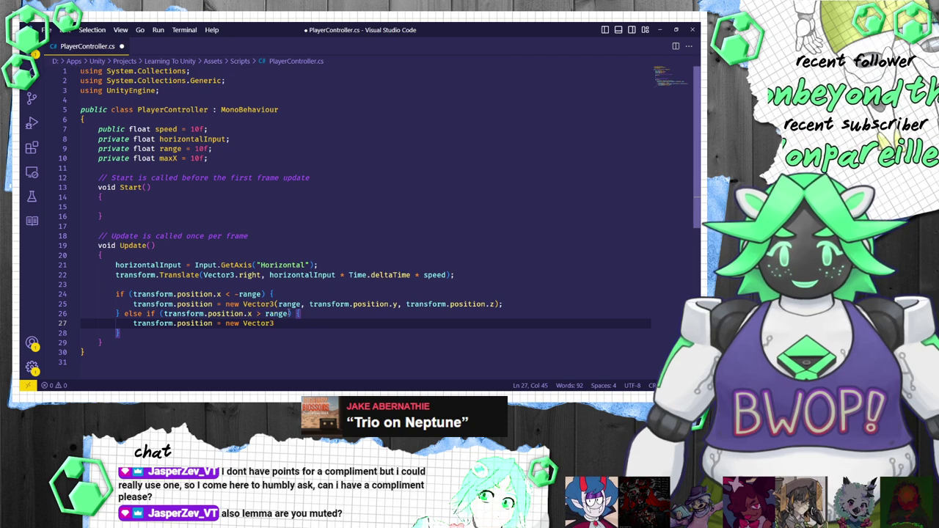
left_click(280, 303)
type("-")
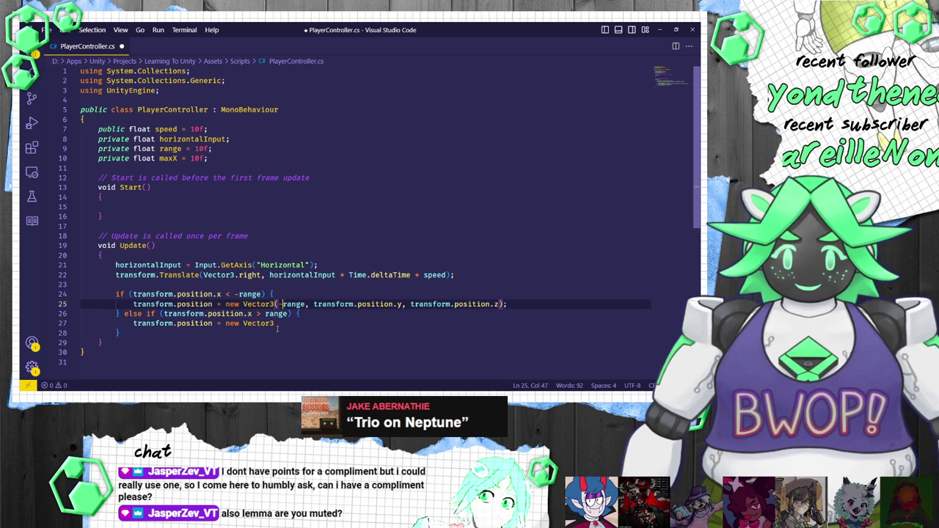
left_click(274, 323)
type("(range, tra")
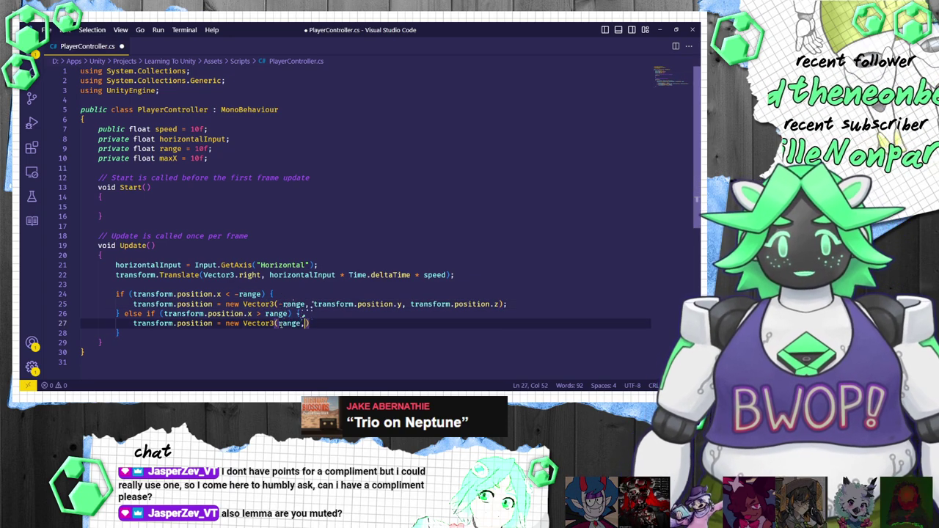
type("nsform.posi")
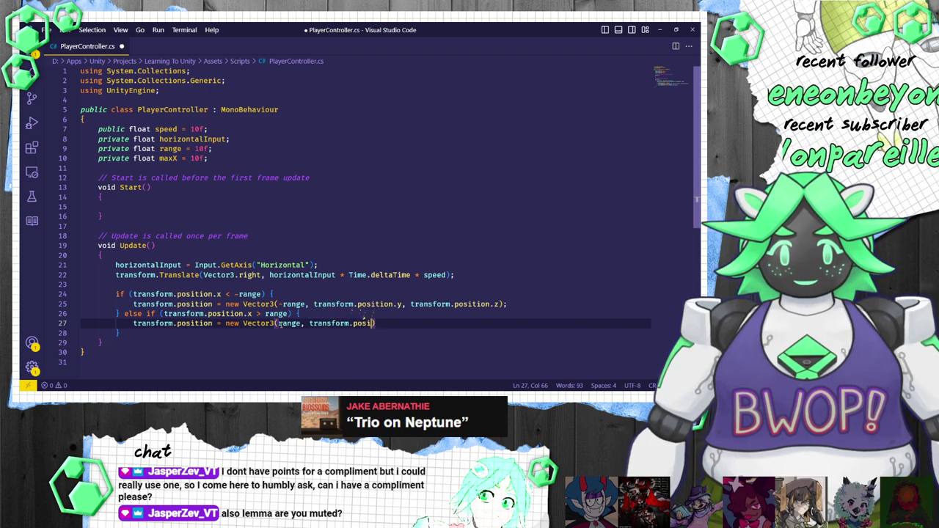
type("tion.y, transfo")
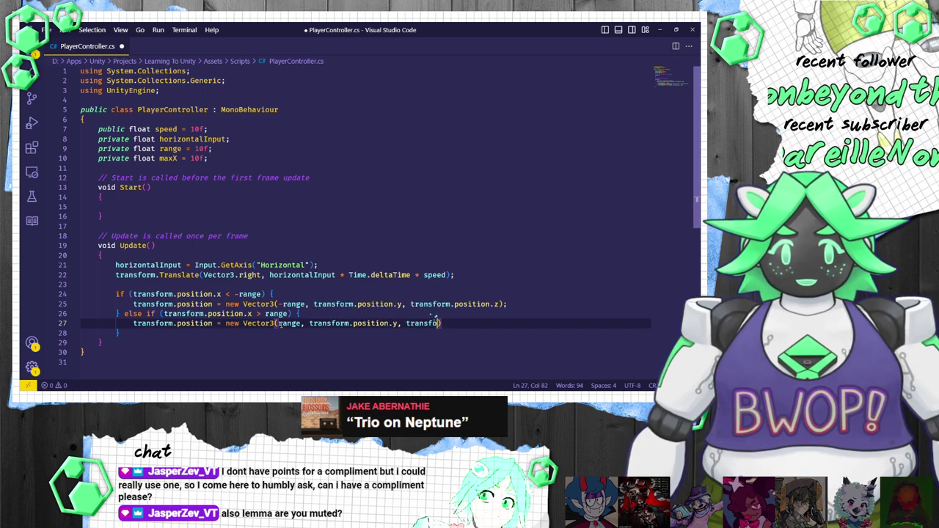
type("rm.position.z")
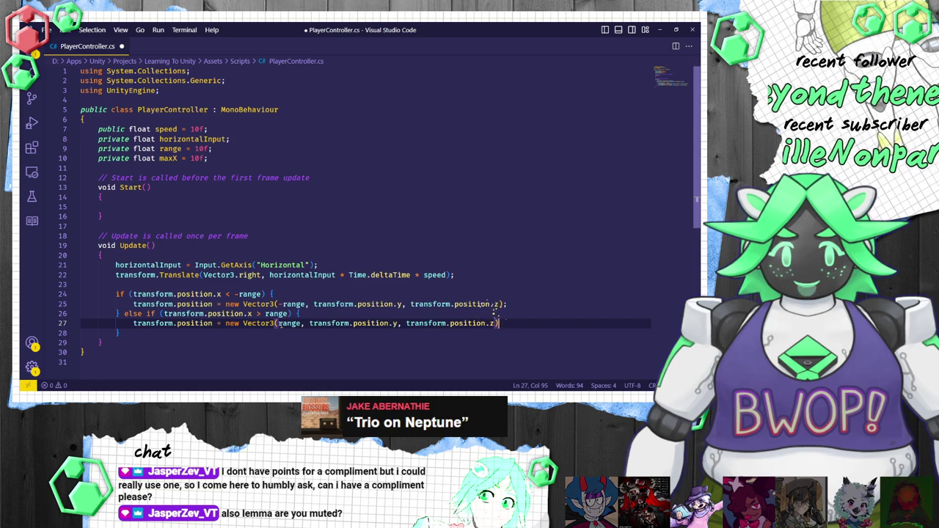
type(");")
key("ctrl+s")
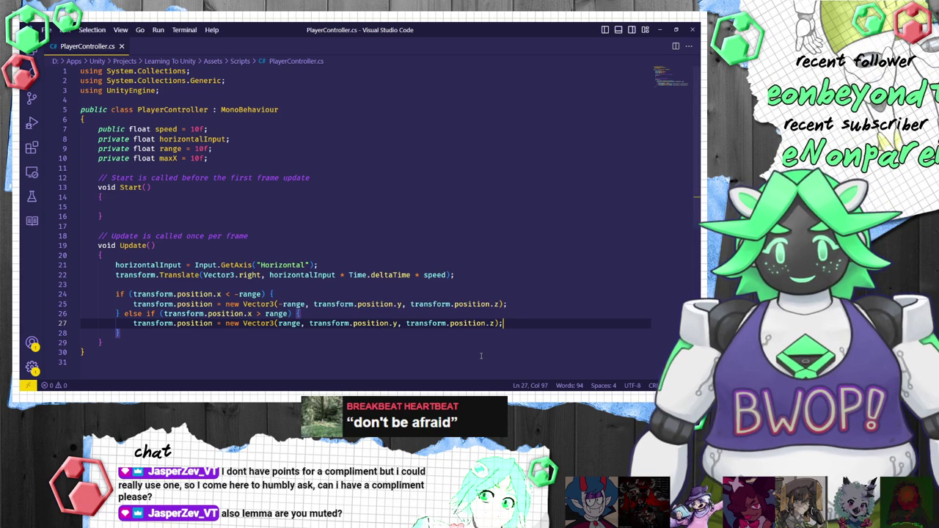
scroll(422, 258, "down", 3)
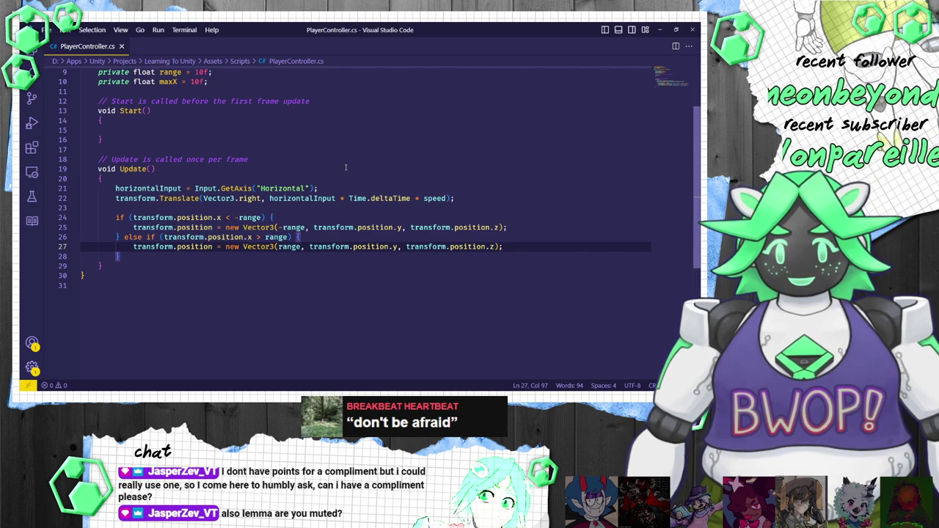
Step: Delete the unused maxX field declaration
scroll(308, 139, "up", 1)
left_click_drag(220, 107, 235, 102)
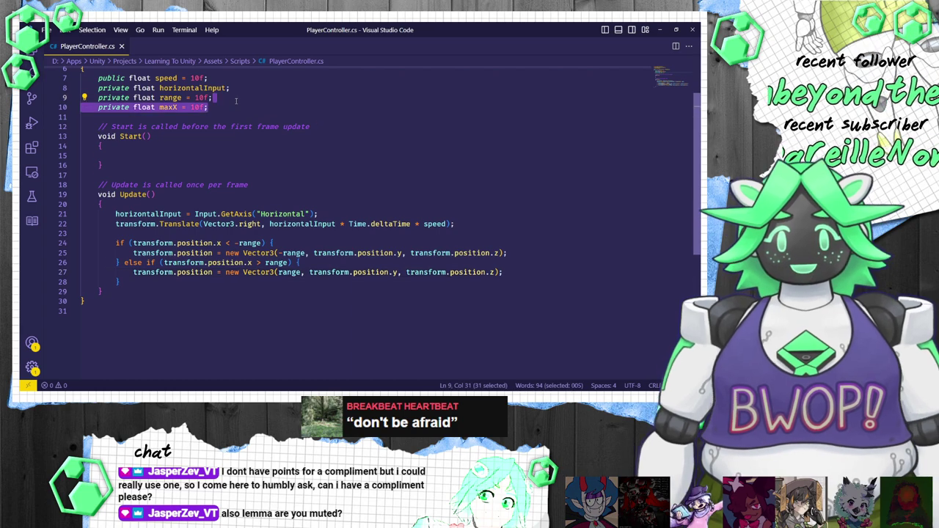
key("BackSpace")
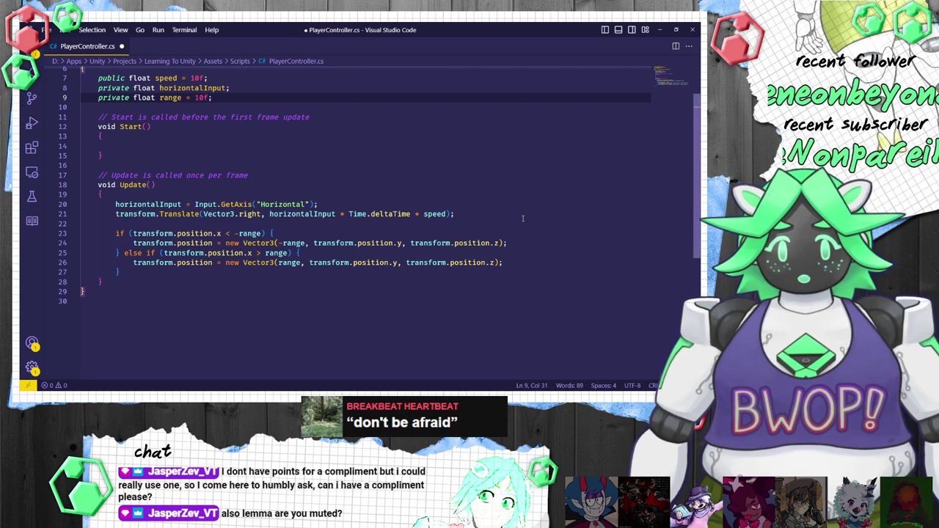
Step: Review the if/else-if clamping code in Update, returning to the code editor
left_click(514, 243)
left_click(484, 272)
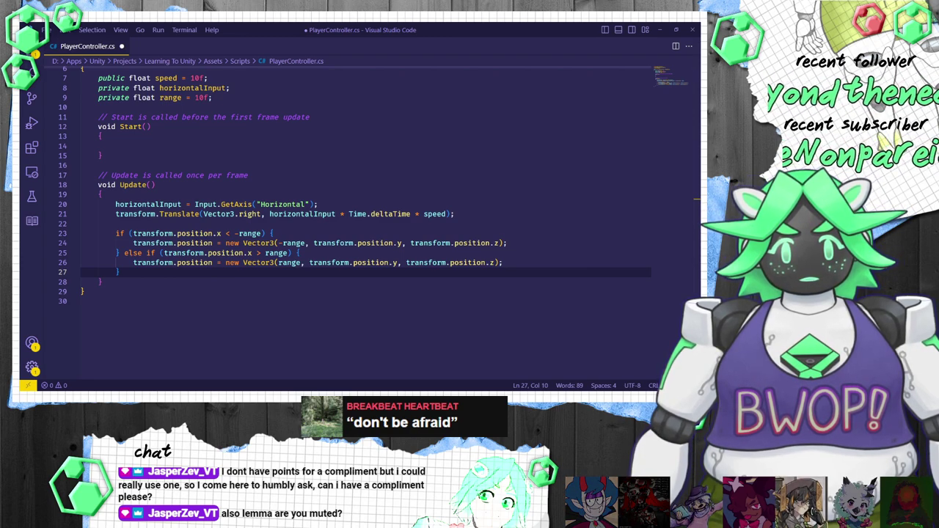
key("alt+Tab")
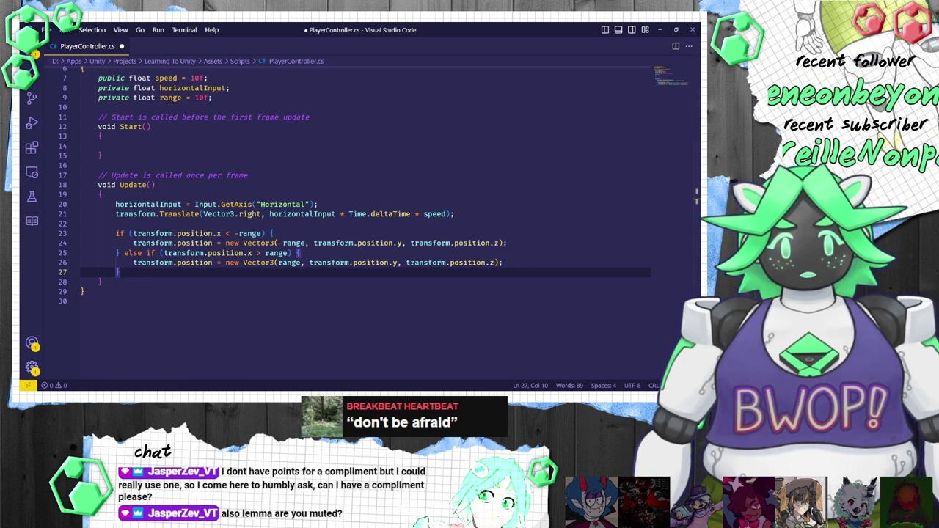
key("alt+Tab")
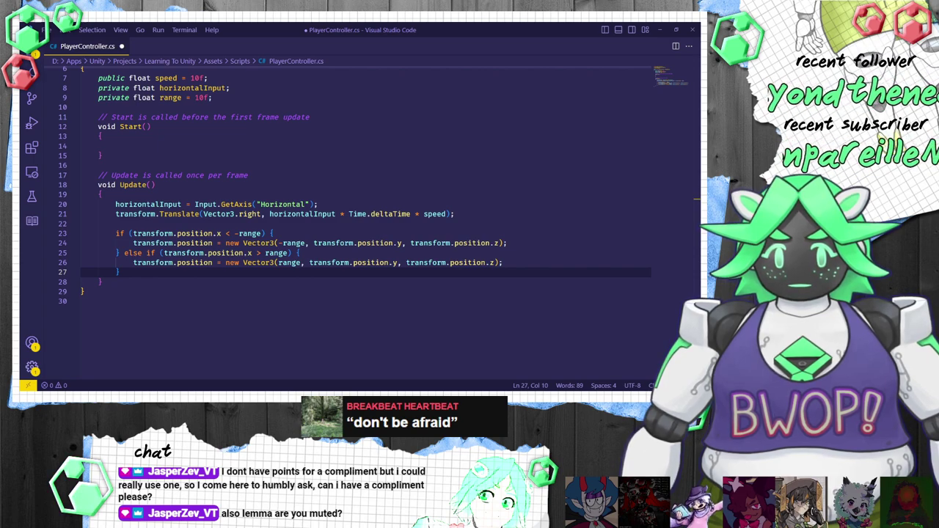
key("alt+Tab")
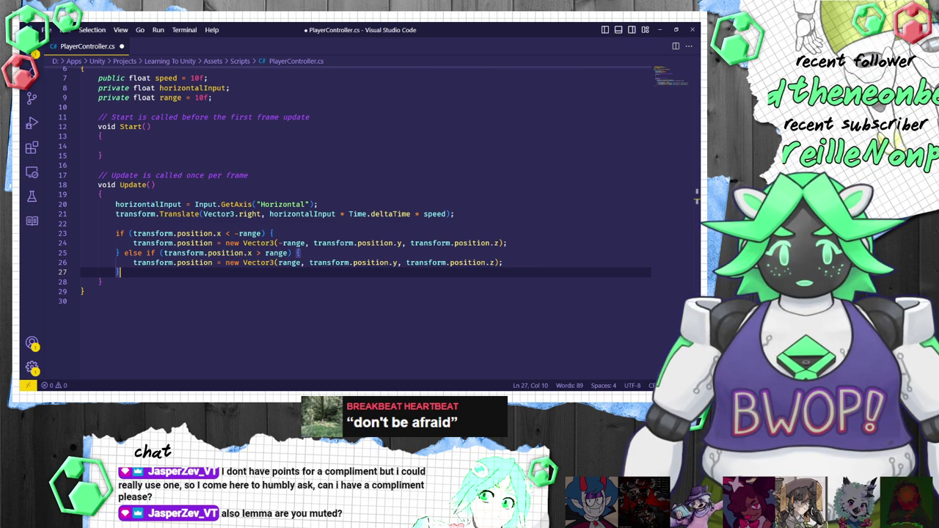
key("alt+Tab")
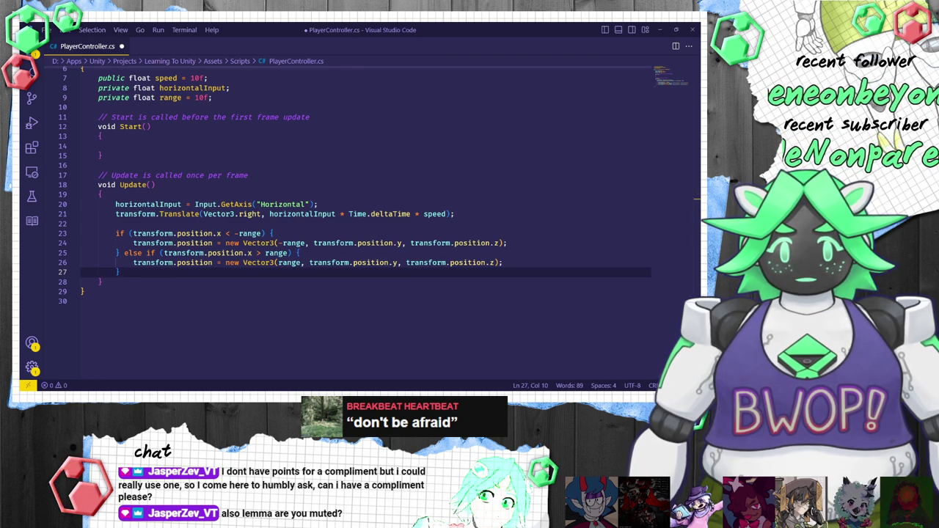
key("alt+Tab")
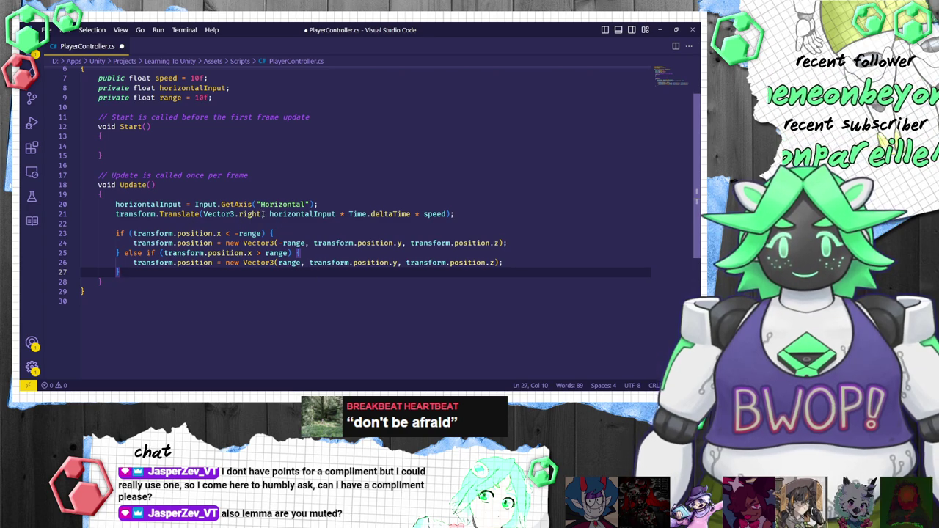
Step: Try removing Vector3.right from the Translate call, then restore it
left_click_drag(263, 213, 259, 213)
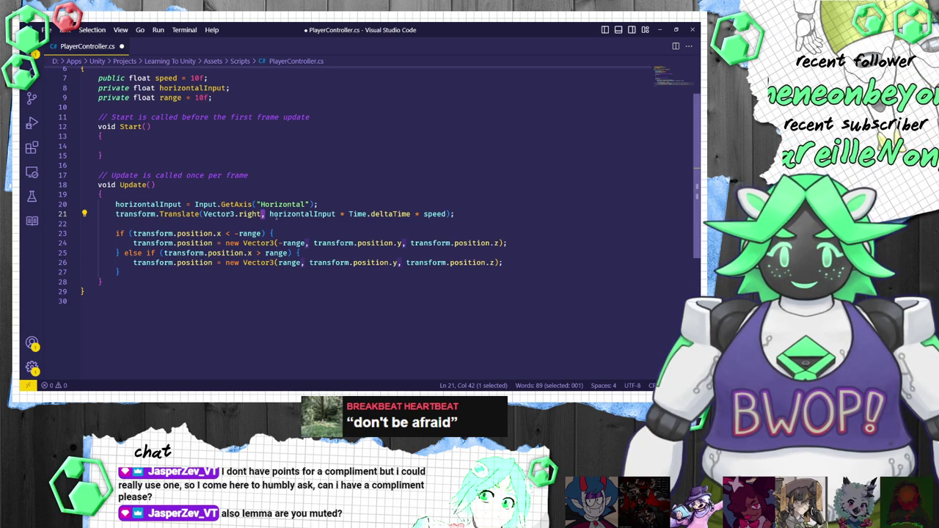
left_click_drag(269, 213, 203, 214)
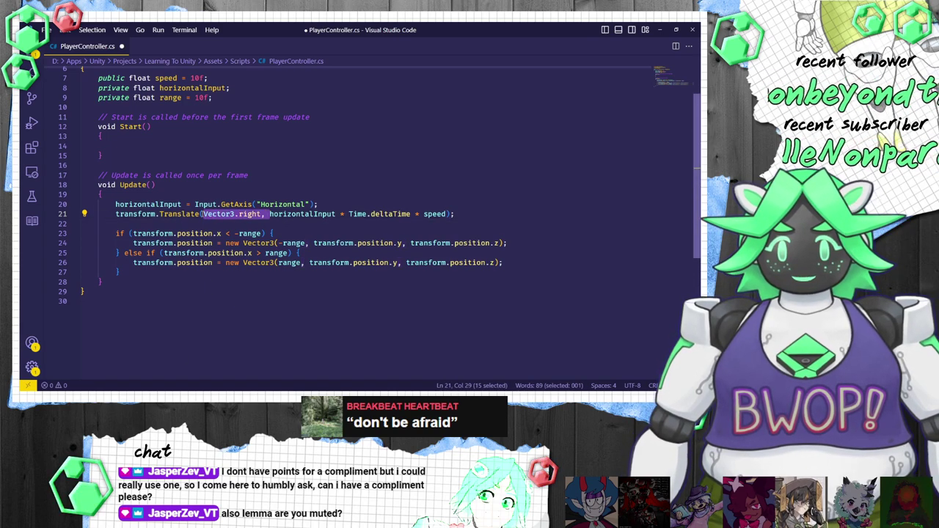
key("BackSpace")
key("ctrl+z")
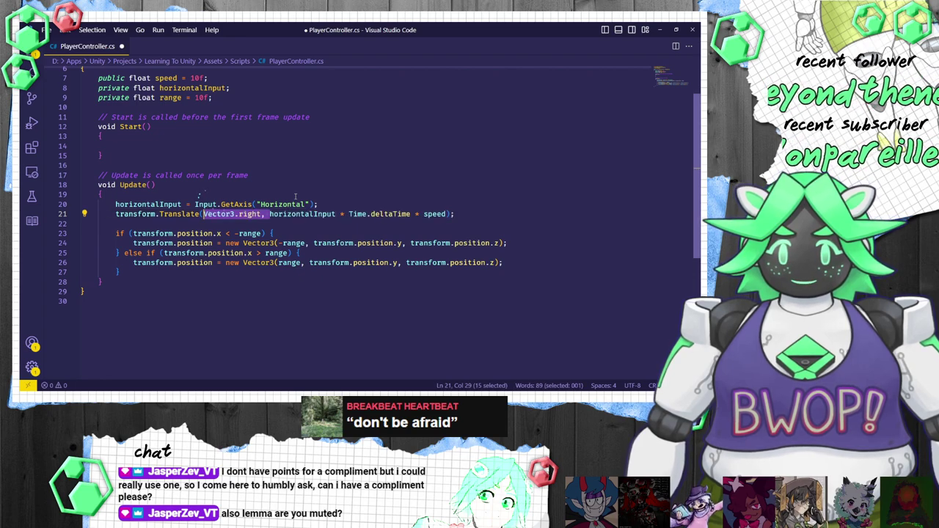
key("BackSpace")
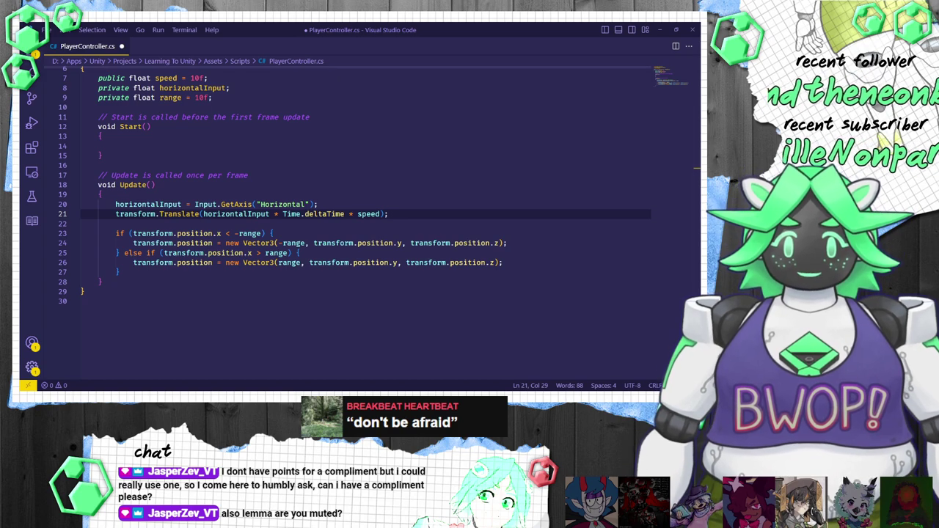
key("ctrl+z")
Step: Replace the comma after Vector3.right with *, save the script, and return to Unity
left_click(264, 213)
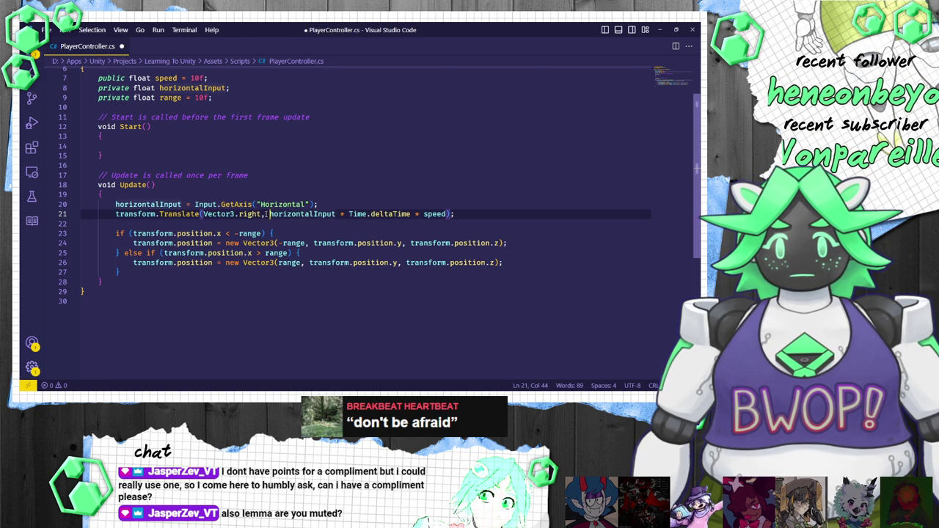
key("BackSpace")
type("*")
key("ctrl+s")
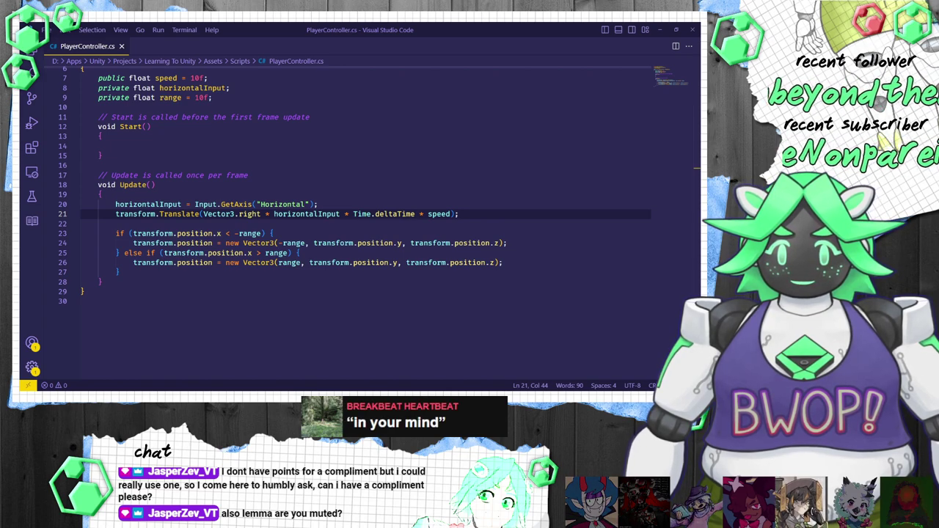
key("alt+Tab")
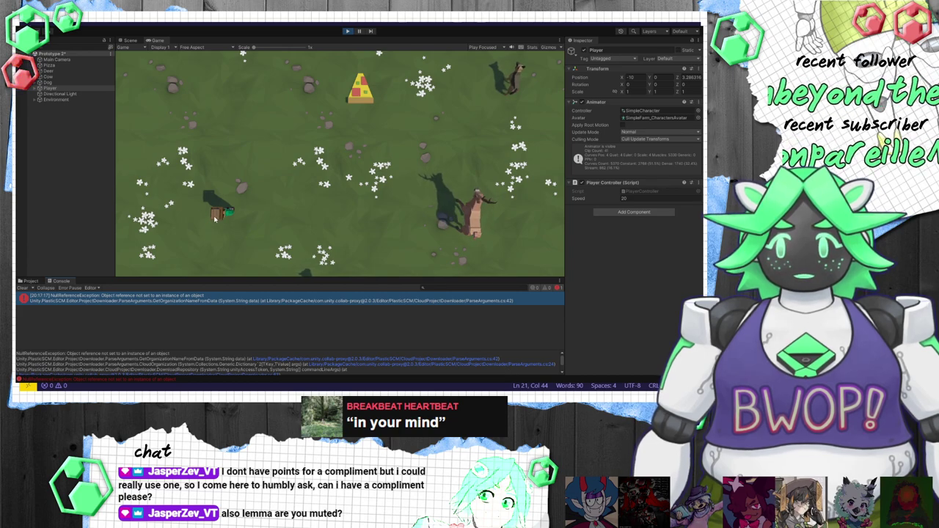
Step: Walk the player left and right with arrow and A/D keys, confirming stops at x = -10 and 10, then stop play mode
key("Right")
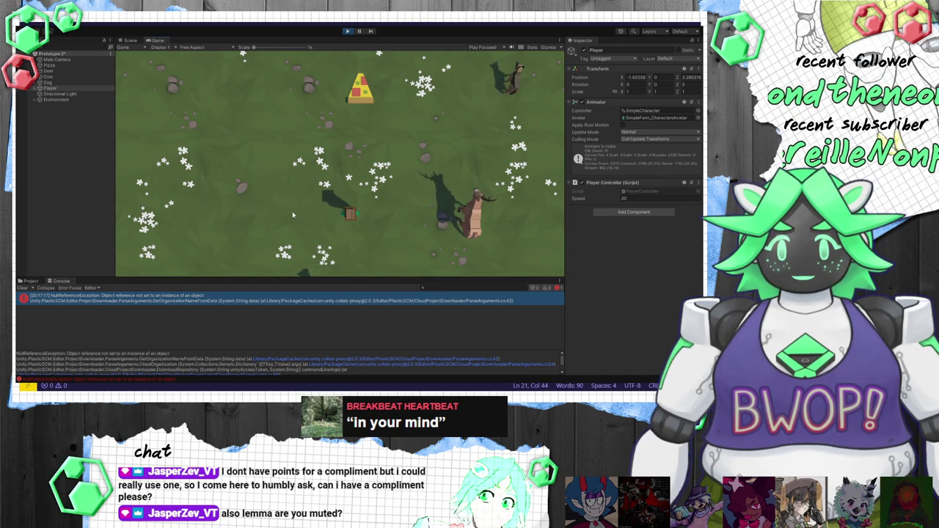
key("Left")
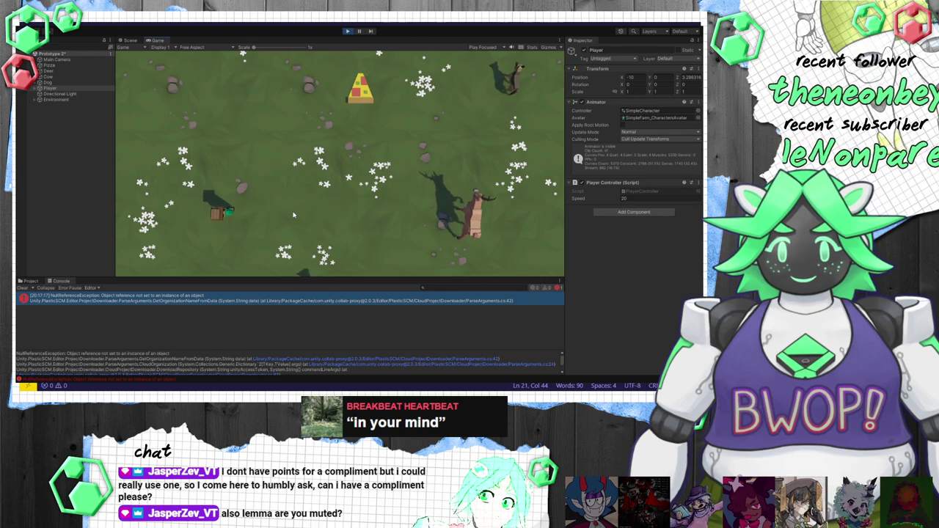
key("Right")
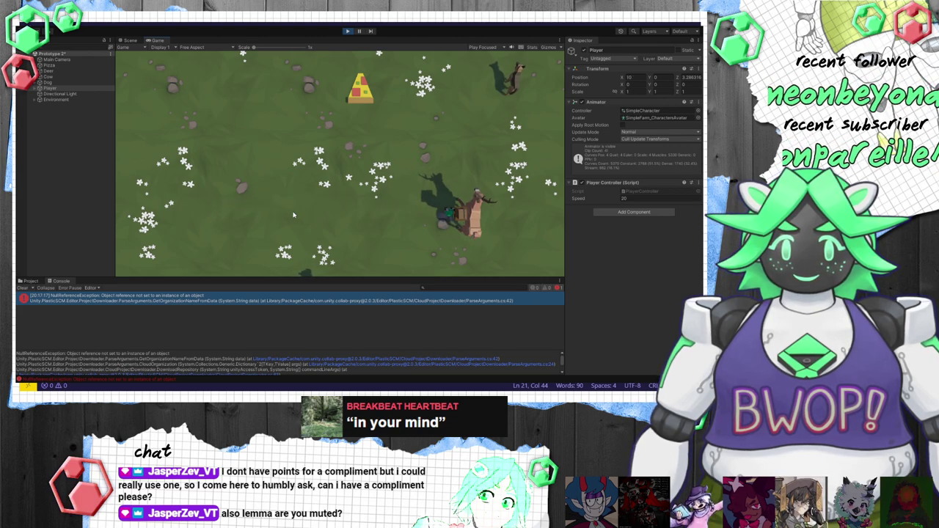
key("Left")
key("d")
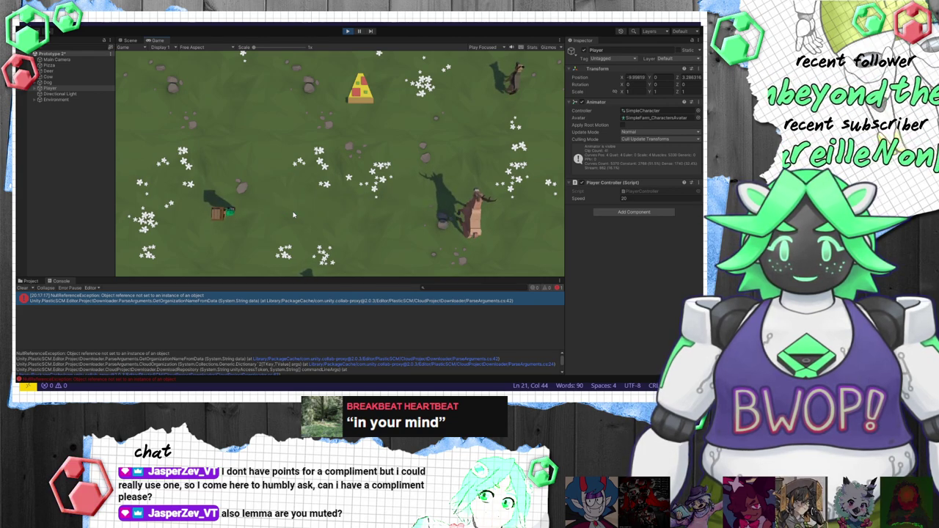
key("a")
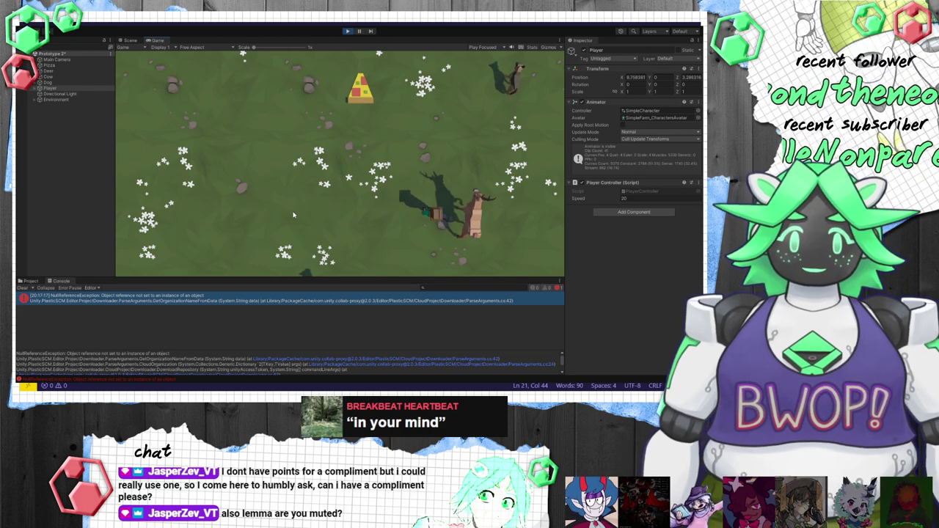
key("d")
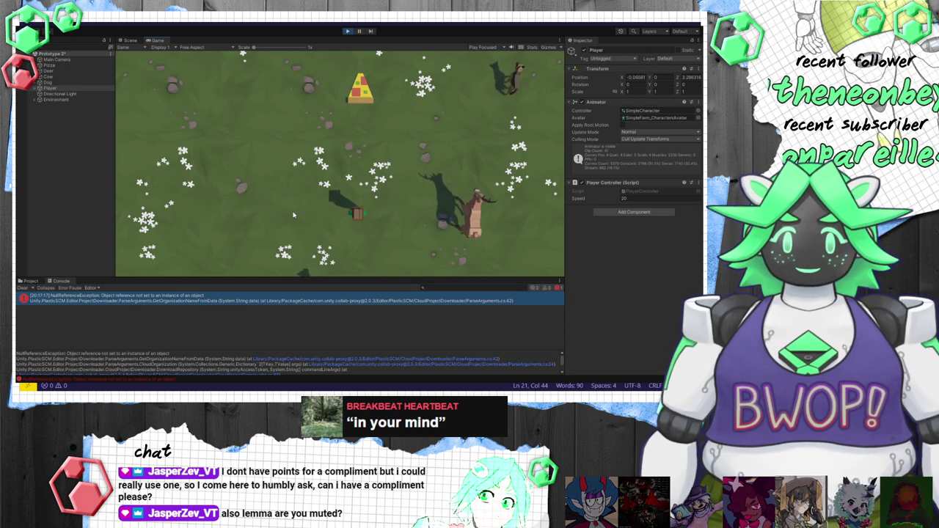
key("a")
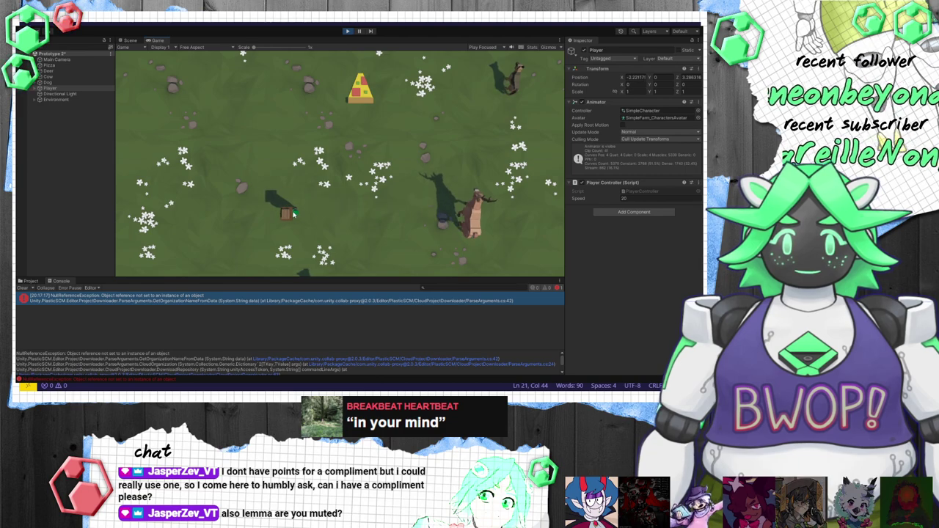
key("d")
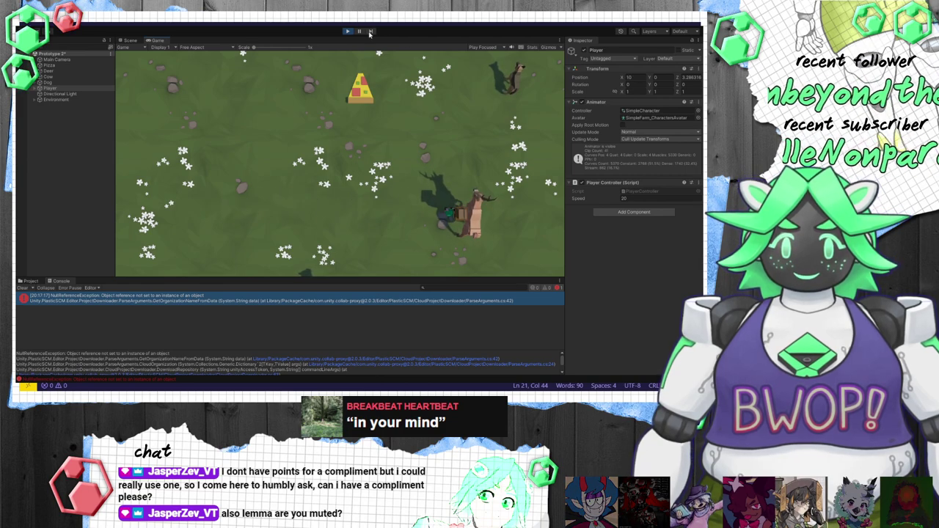
key("ctrl+p")
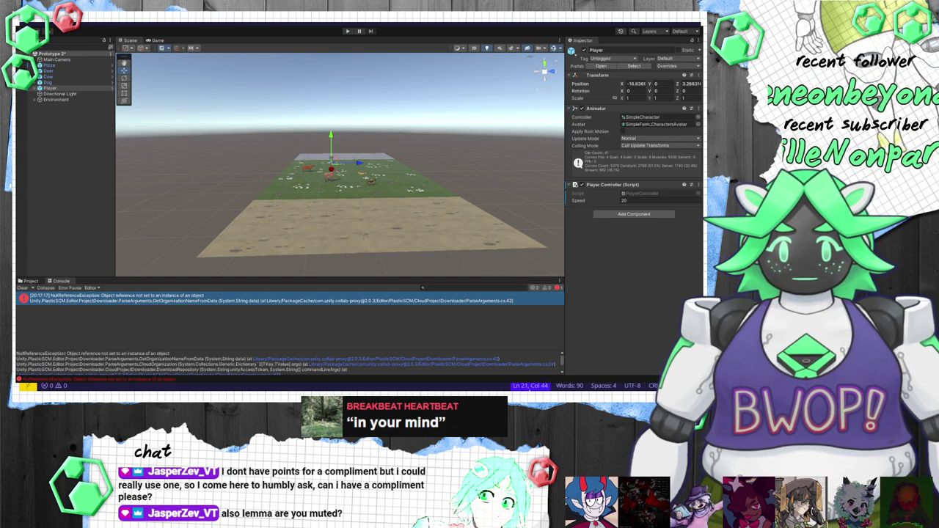
Step: Push the Cow back along its Z axis to Z 18.8
left_click(307, 170)
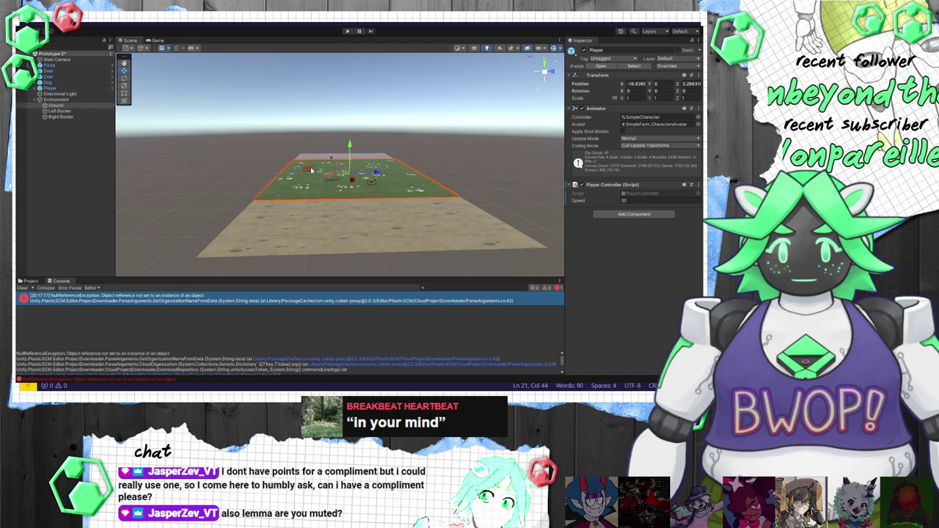
left_click_drag(322, 171, 382, 174)
right_click_drag(383, 174, 411, 169)
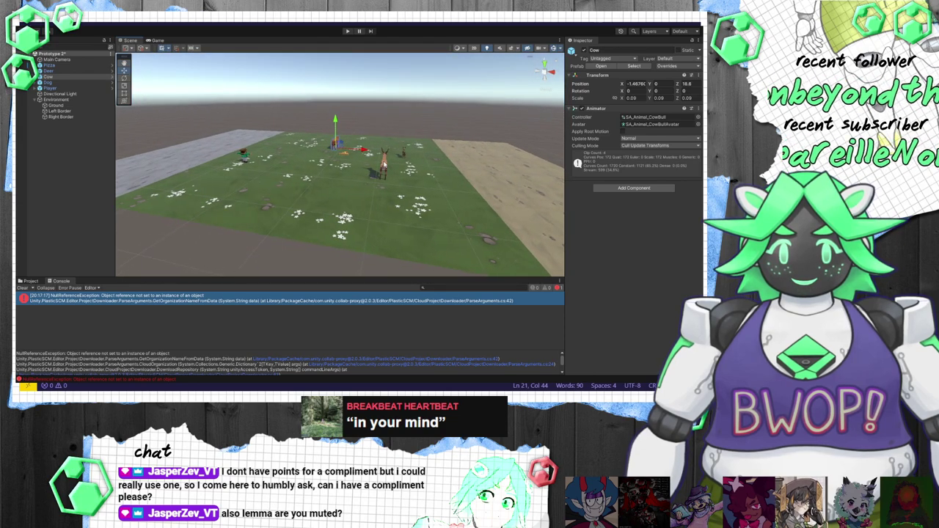
Step: Raise the Deer slightly and move it forward onto the field, to about x 11.17, z 8.62
left_click(387, 165)
left_click_drag(385, 157, 385, 151)
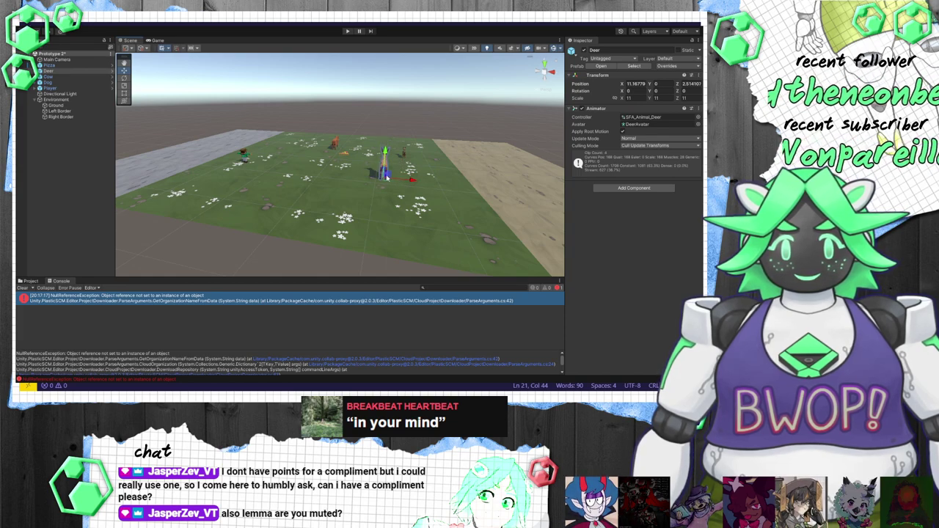
right_click_drag(385, 151, 417, 187)
left_click_drag(416, 187, 448, 170)
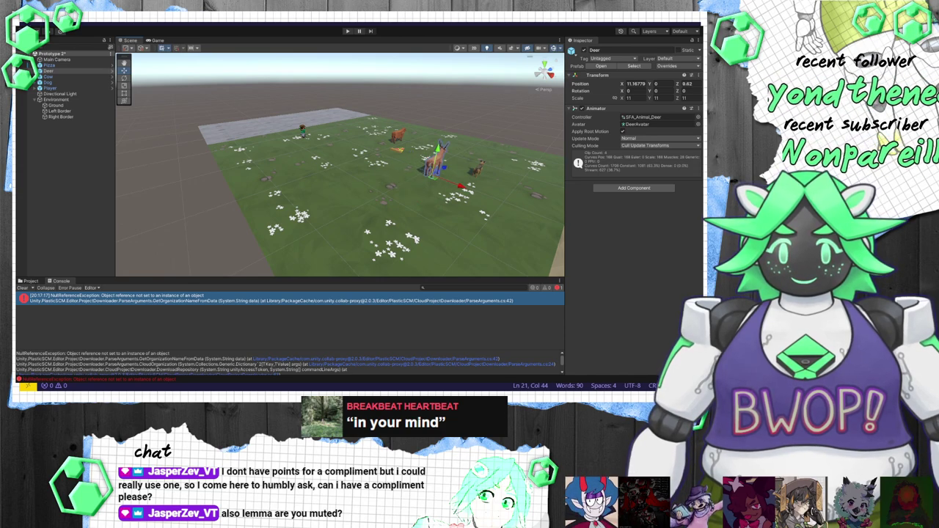